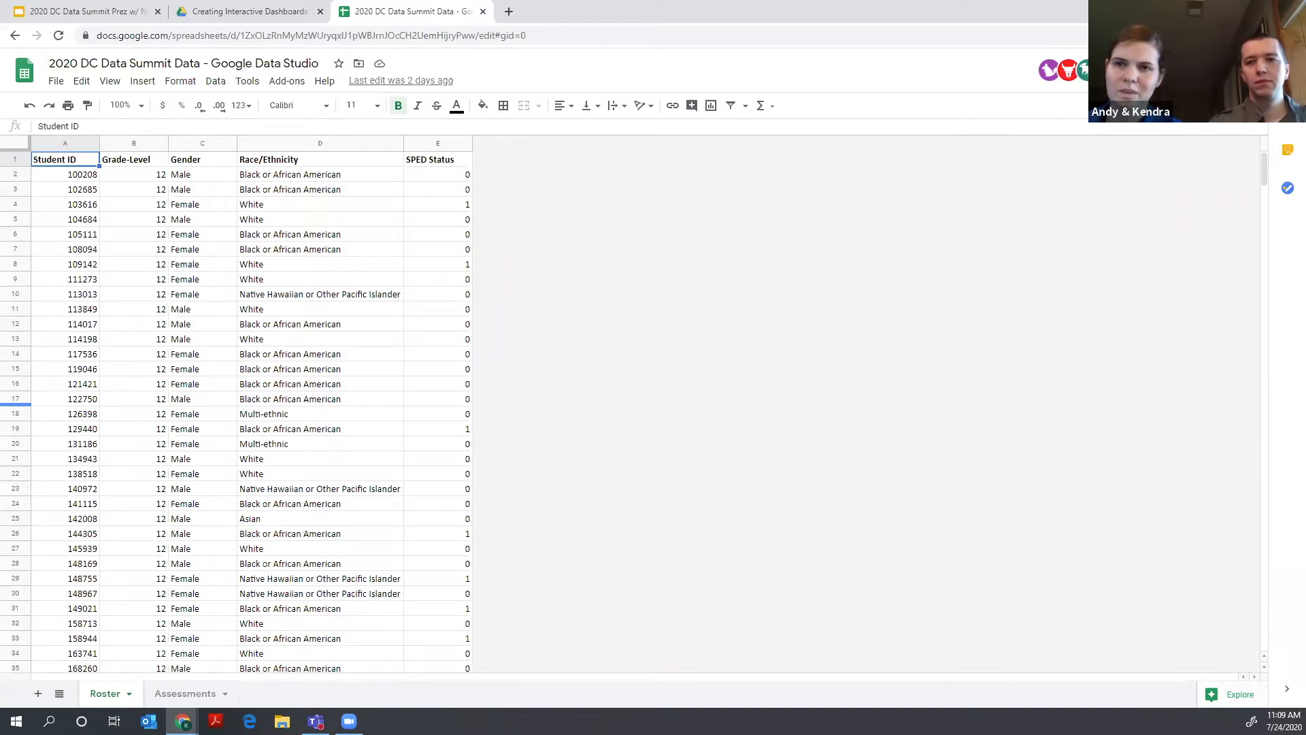
# - Examine the Assessments sheet's student scores, dates and subjects down through the Mathematics and Reading rows
pyautogui.click(175, 696)
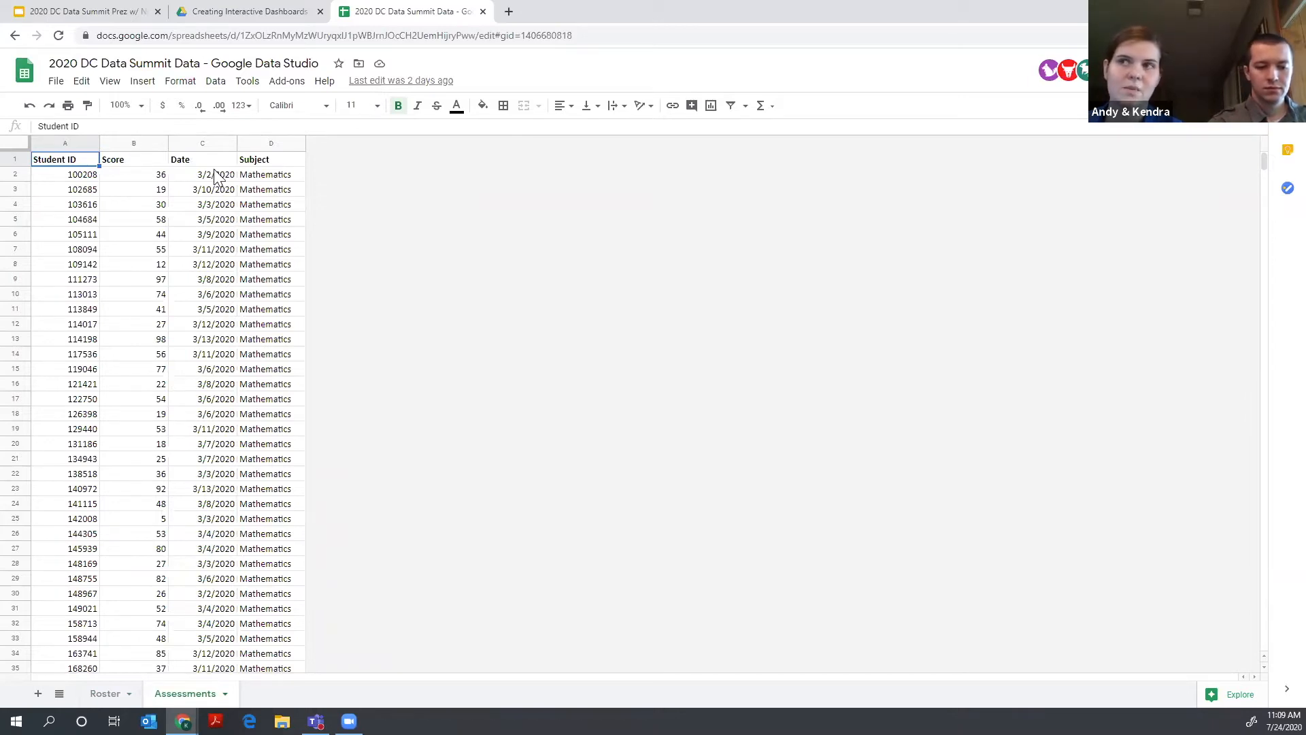
pyautogui.scroll(-20, 255, 357)
pyautogui.click(259, 357)
pyautogui.scroll(-20, 258, 357)
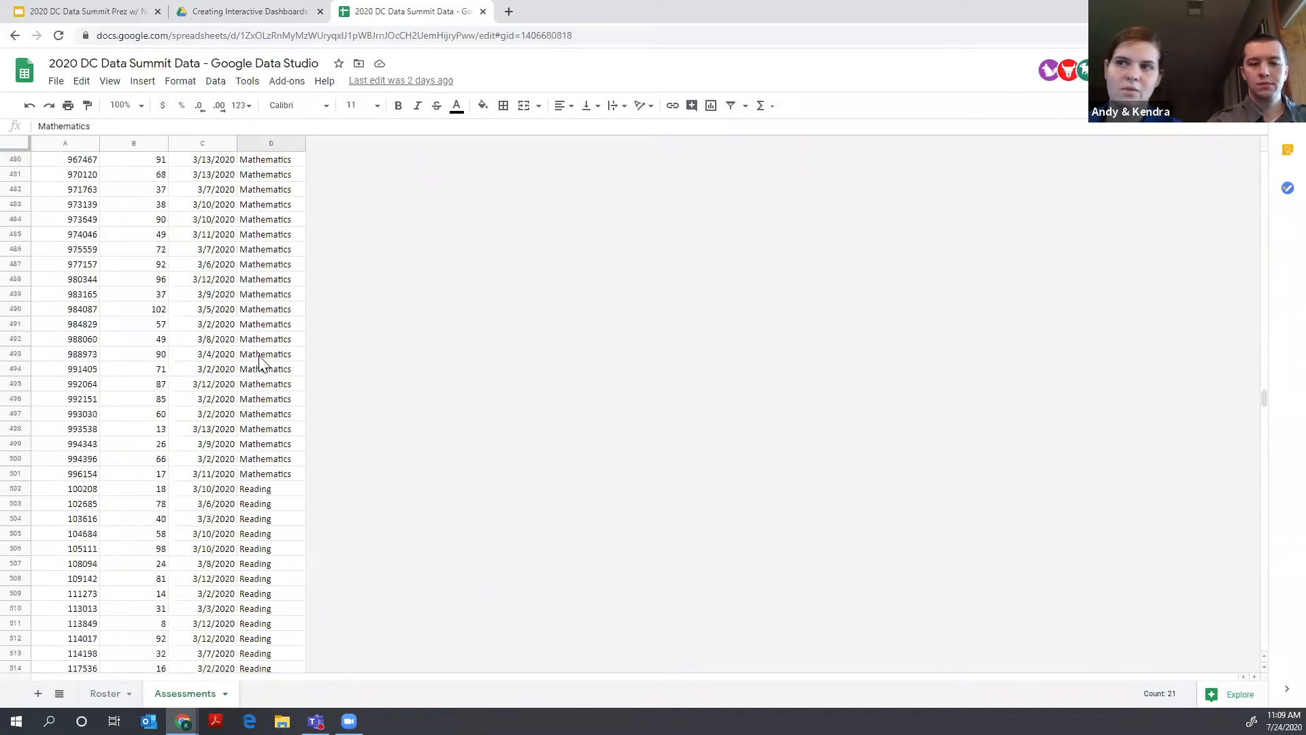
pyautogui.scroll(-20, 259, 361)
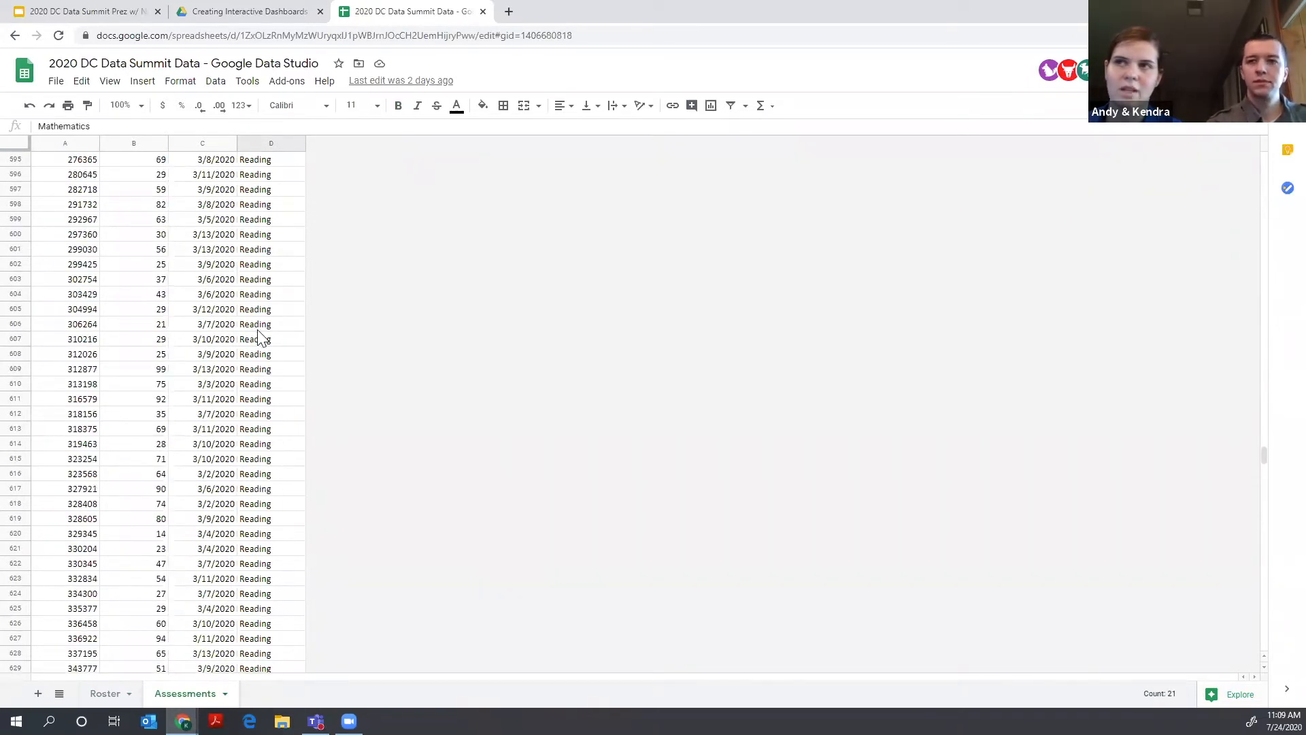
pyautogui.scroll(20, 251, 331)
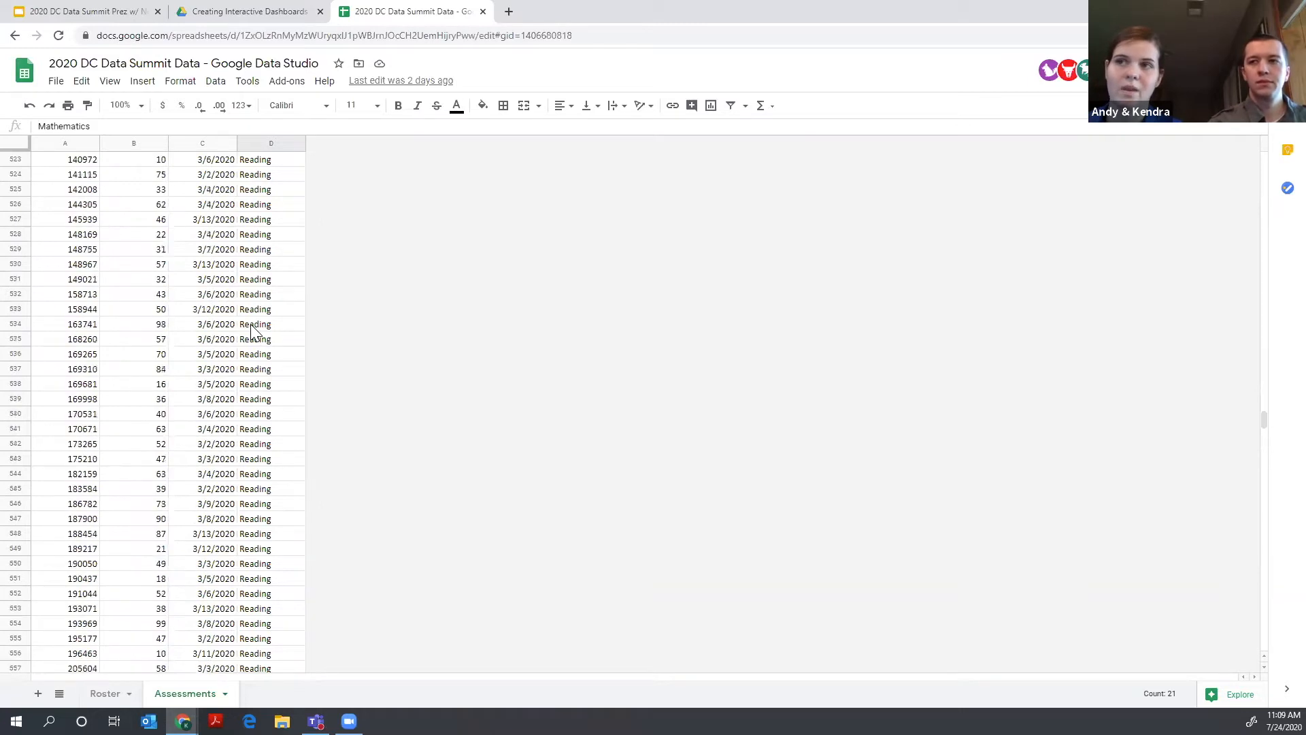
pyautogui.scroll(20, 251, 331)
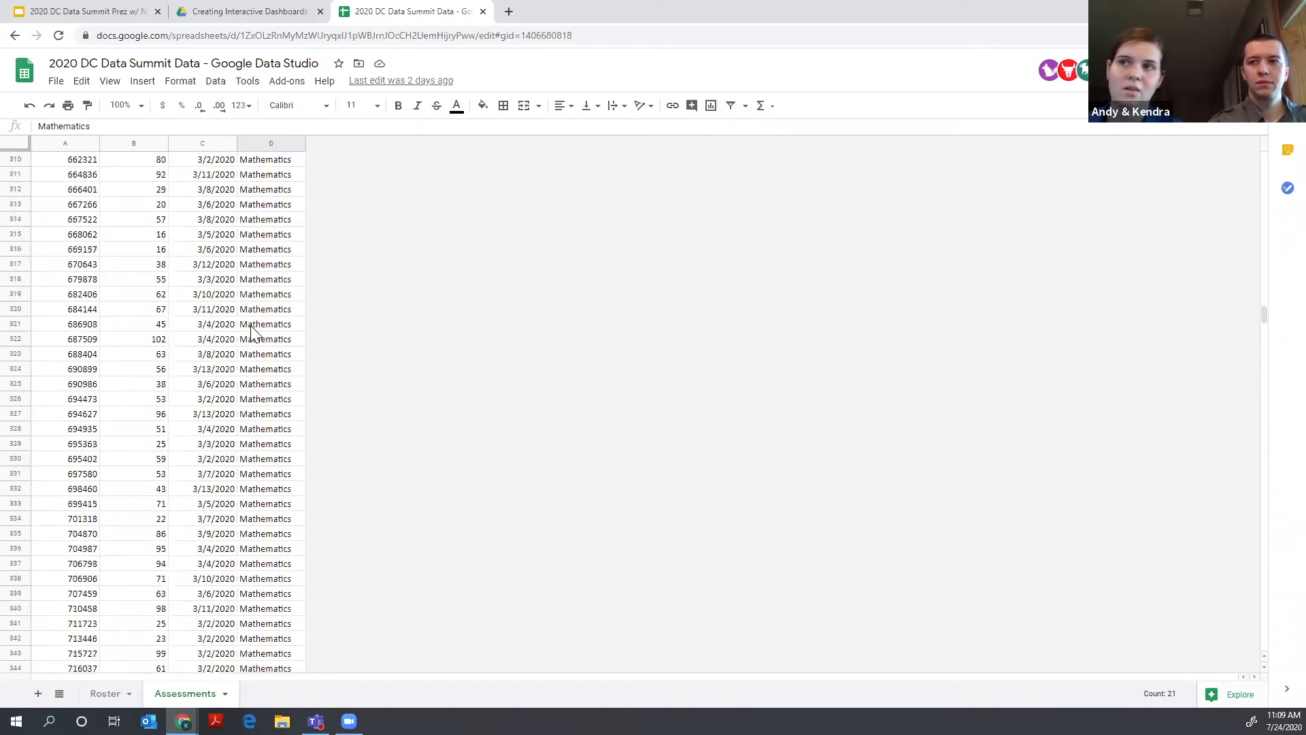
pyautogui.scroll(20, 251, 331)
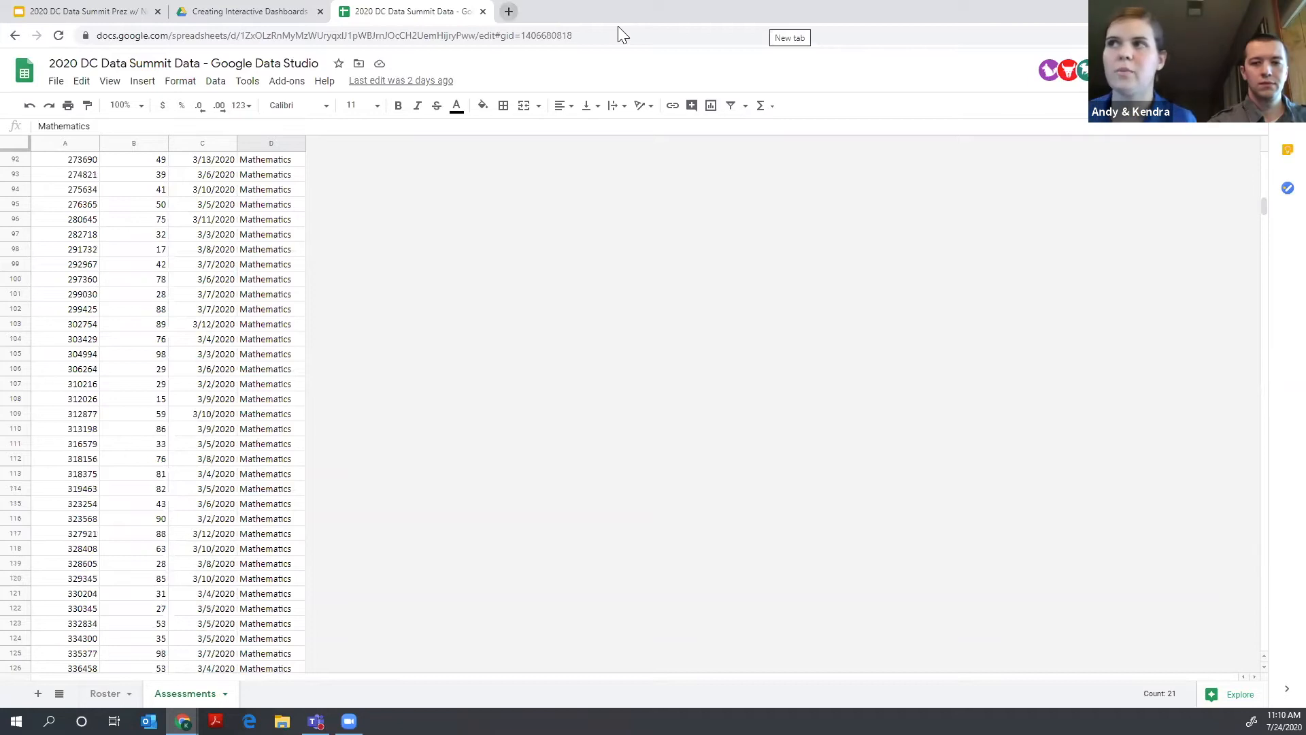
# - Open Google Data Studio at datastudio.google.com in a new browser tab
pyautogui.hotkey('ctrl', 't')
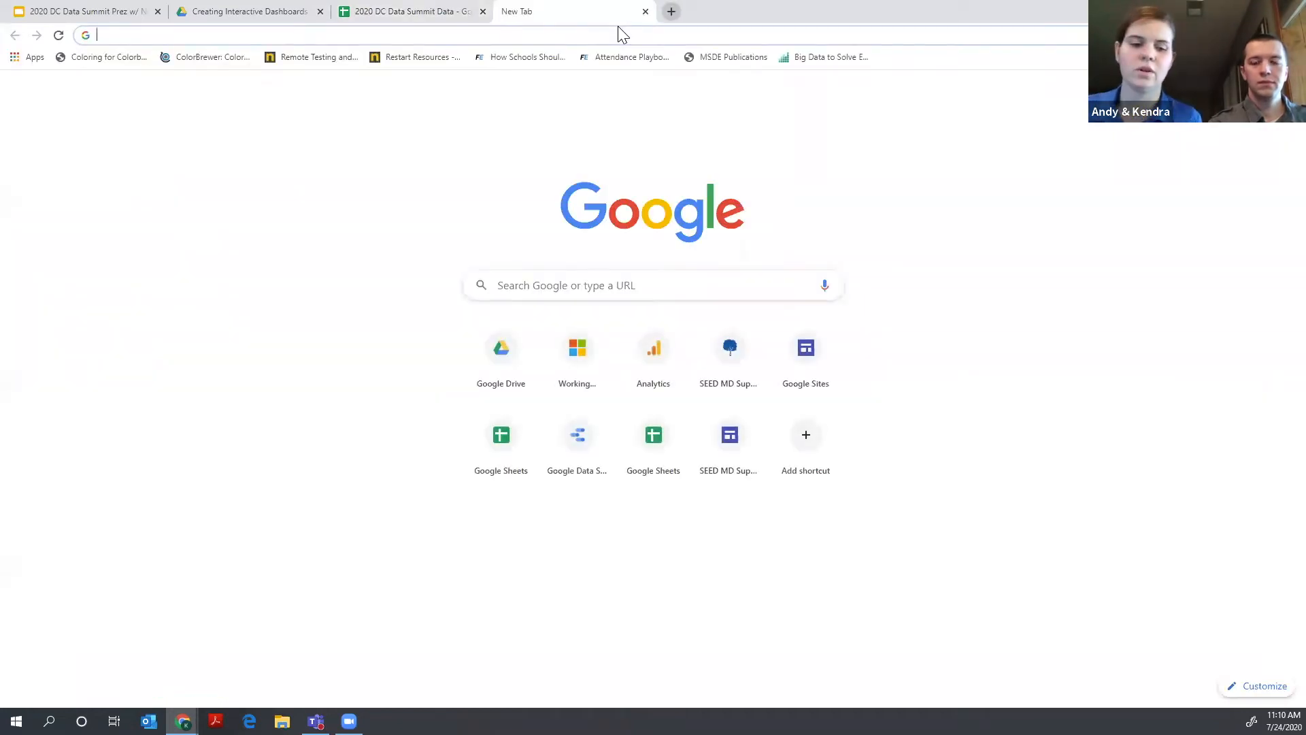
pyautogui.write('data')
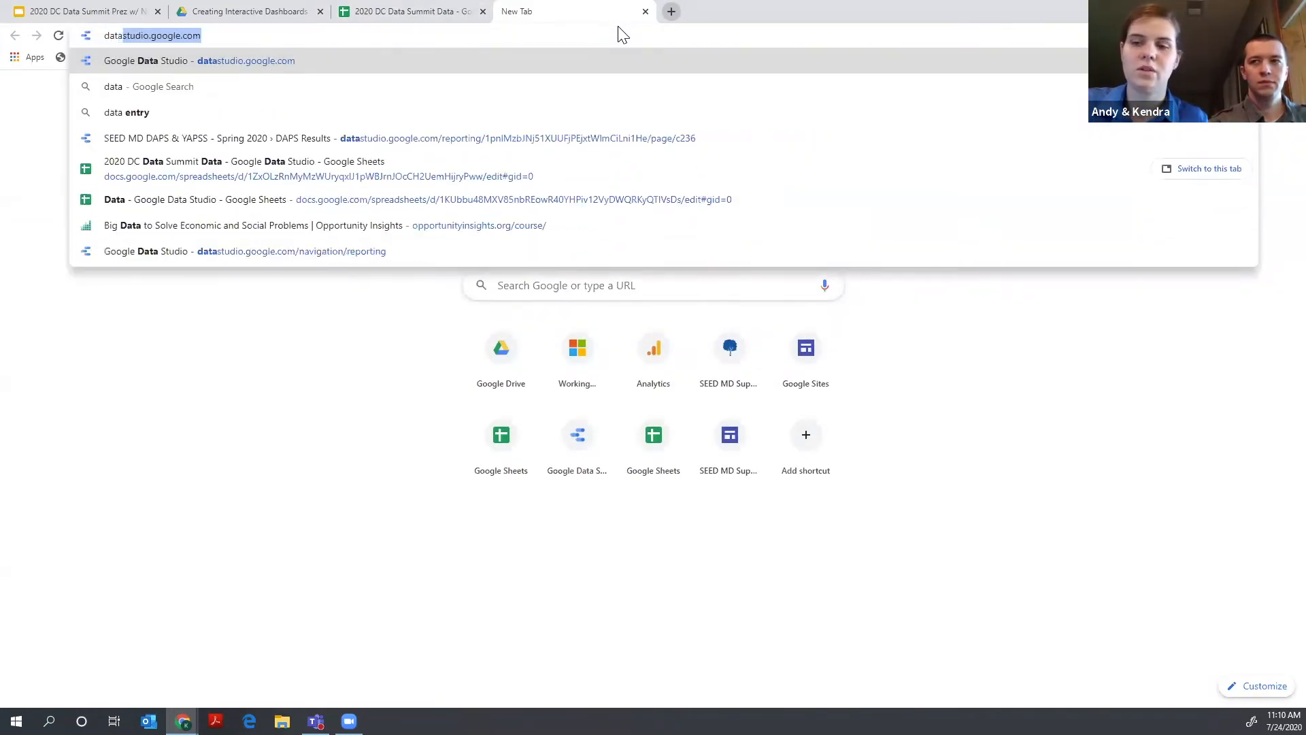
pyautogui.press('Return')
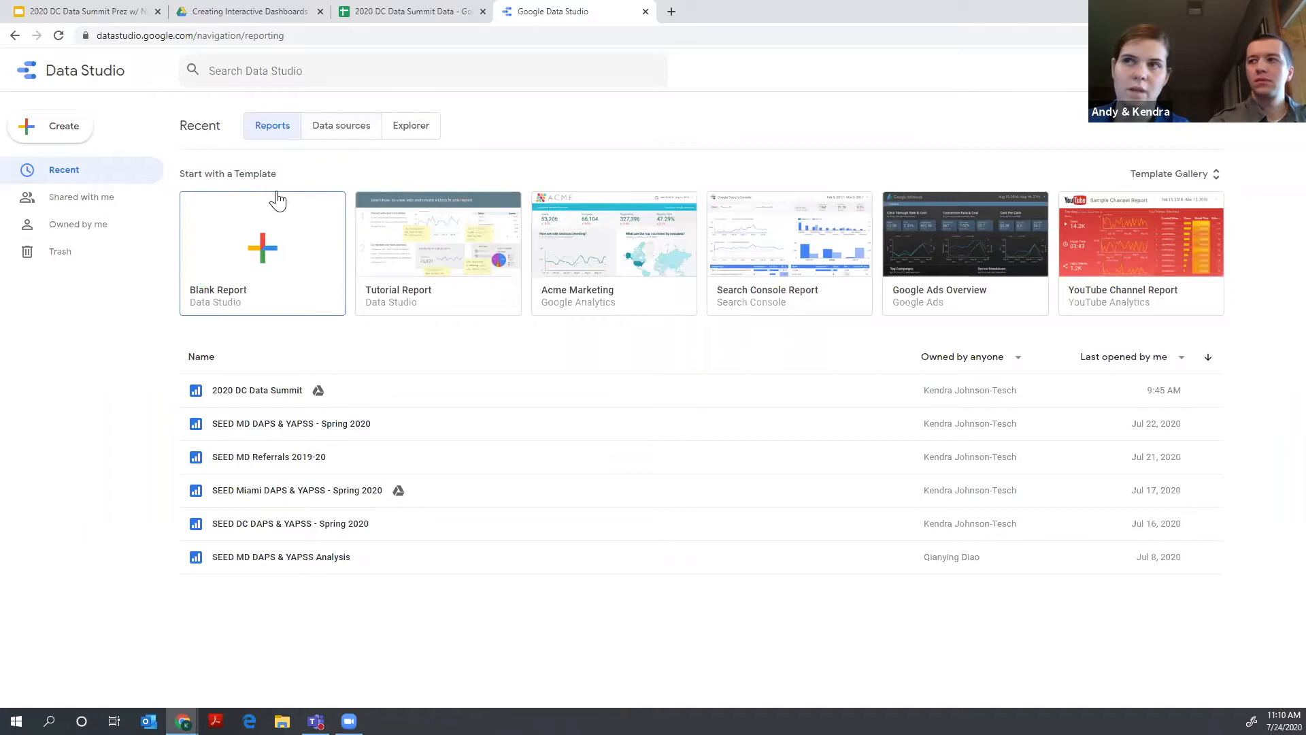
# - View the data spreadsheet's file options, including making a copy, and return to Data Studio
pyautogui.click(389, 13)
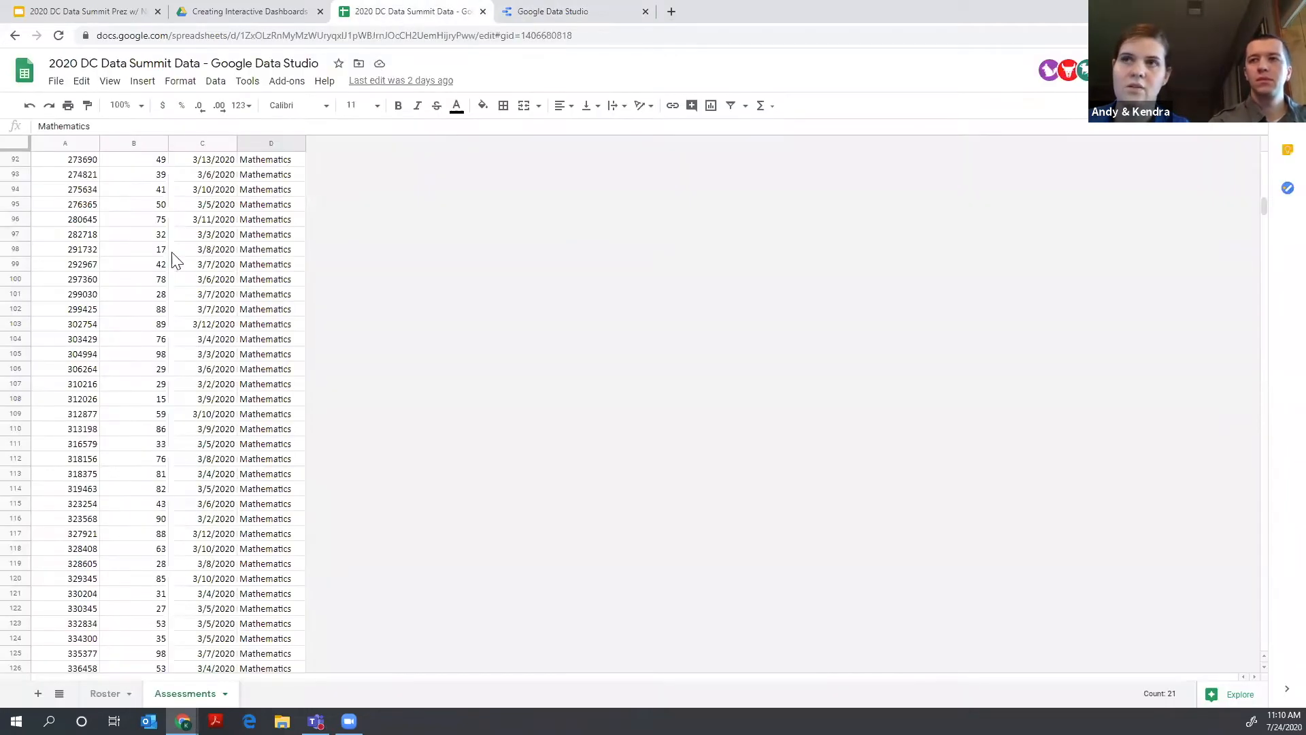
pyautogui.click(54, 83)
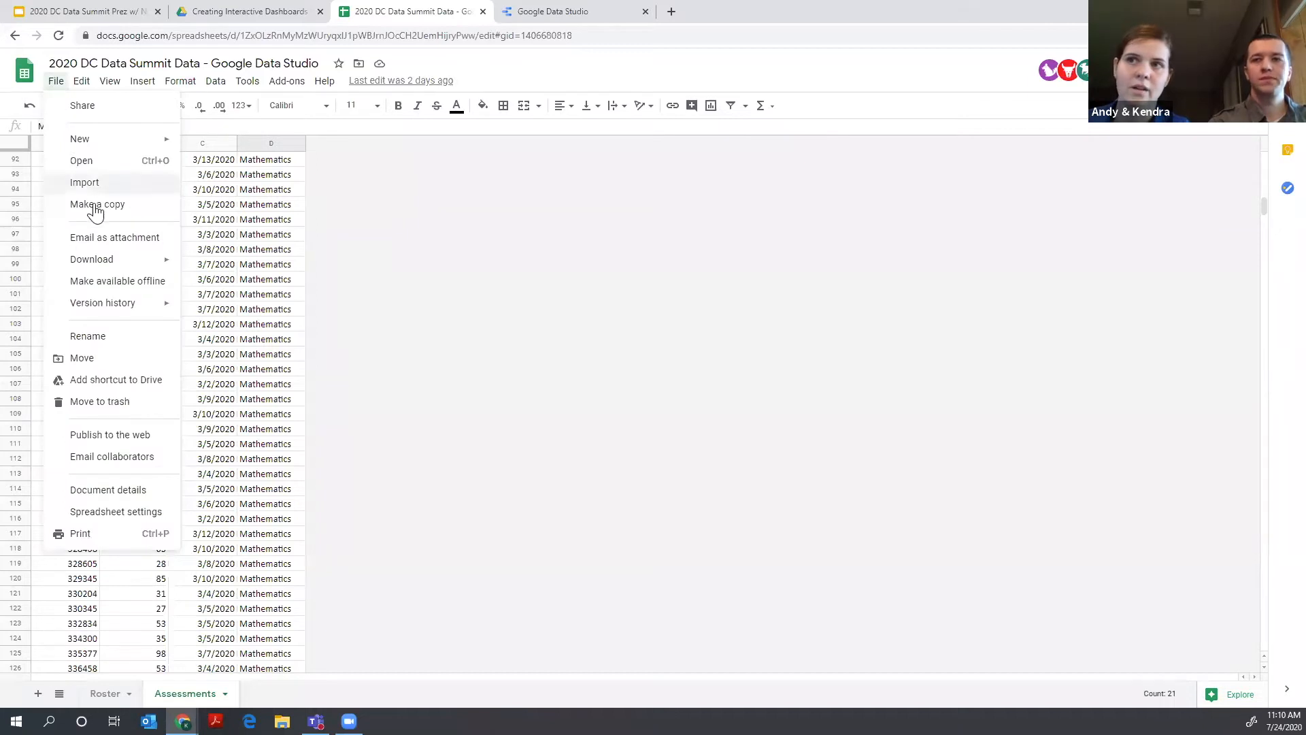
pyautogui.click(280, 198)
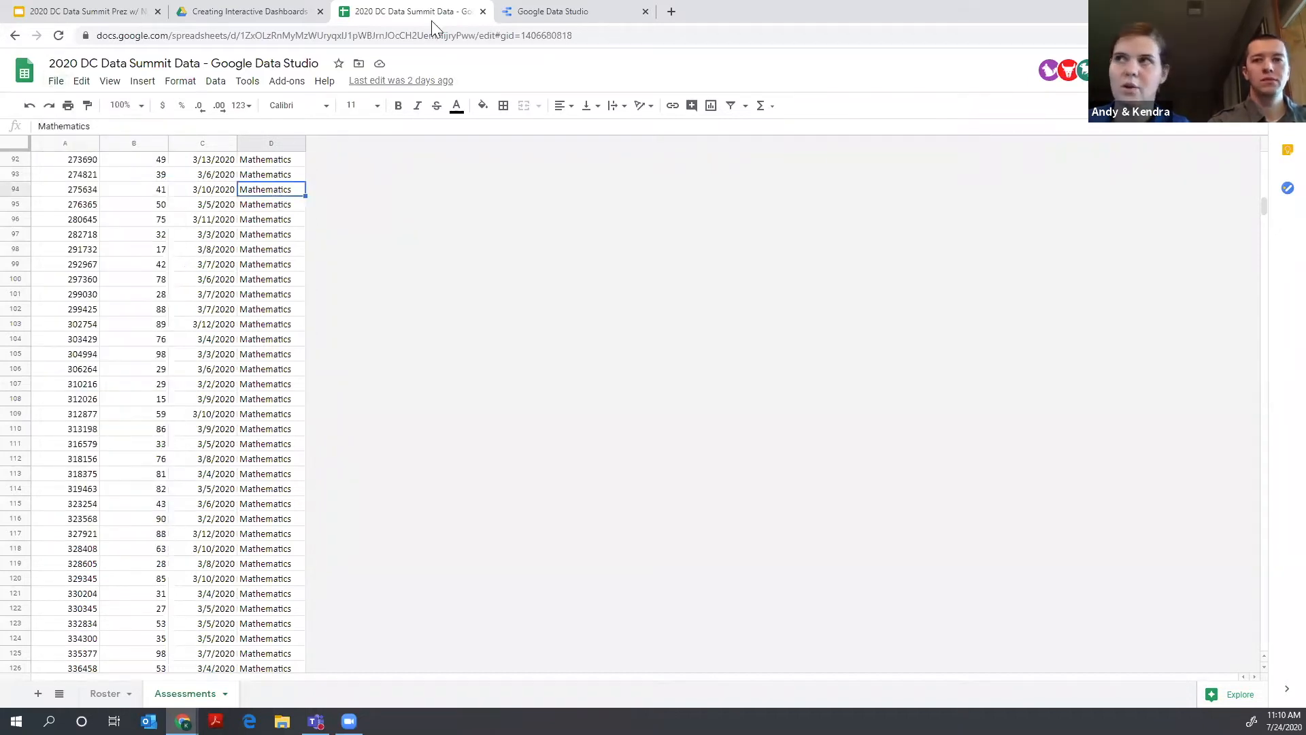
pyautogui.hotkey('ctrl', 'Tab')
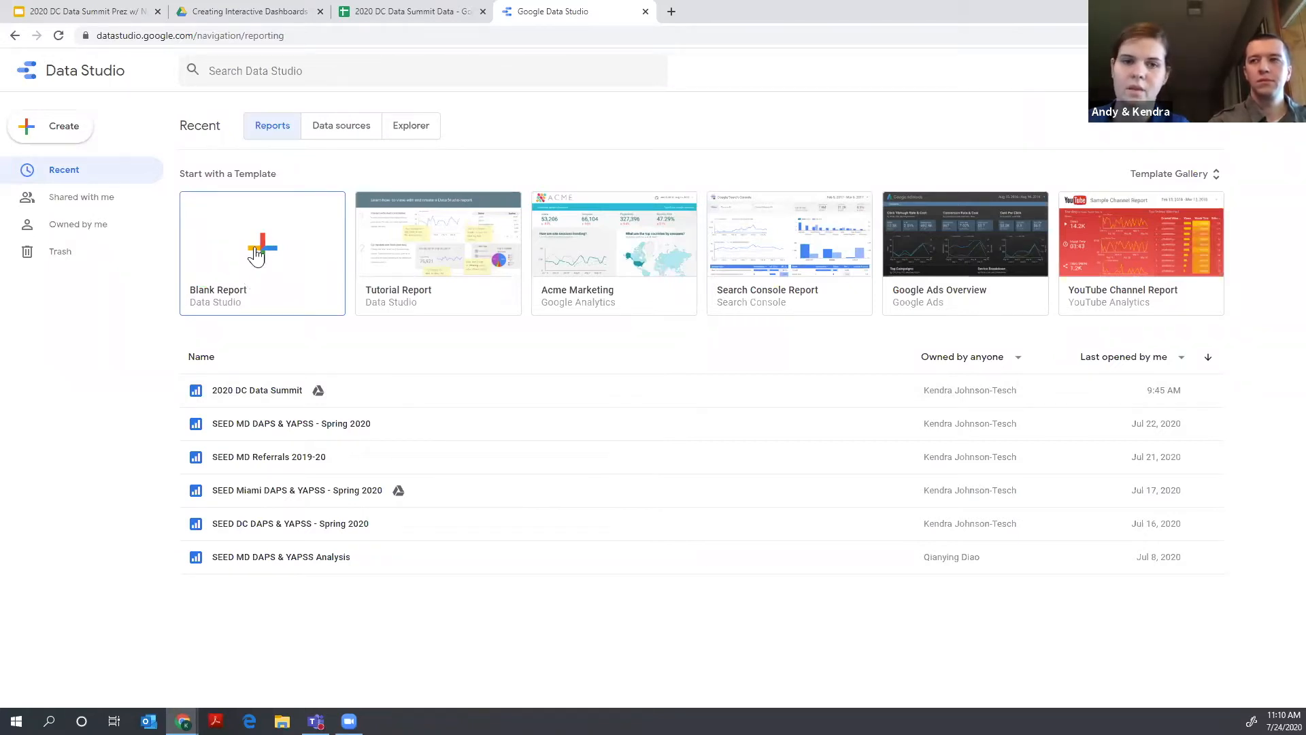
# - Create a blank report and add the Roster worksheet of the "Data - Google Data Studio" spreadsheet through the Google Sheets connector
pyautogui.click(256, 253)
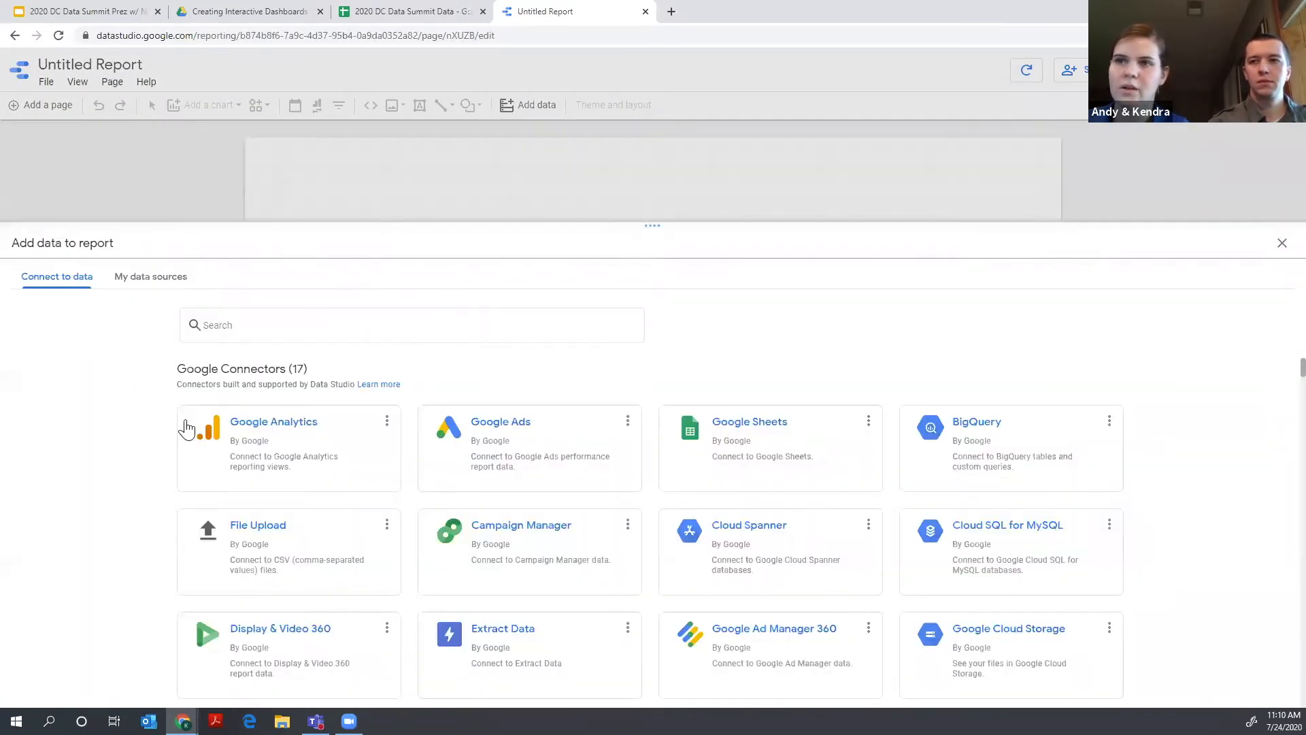
pyautogui.click(249, 327)
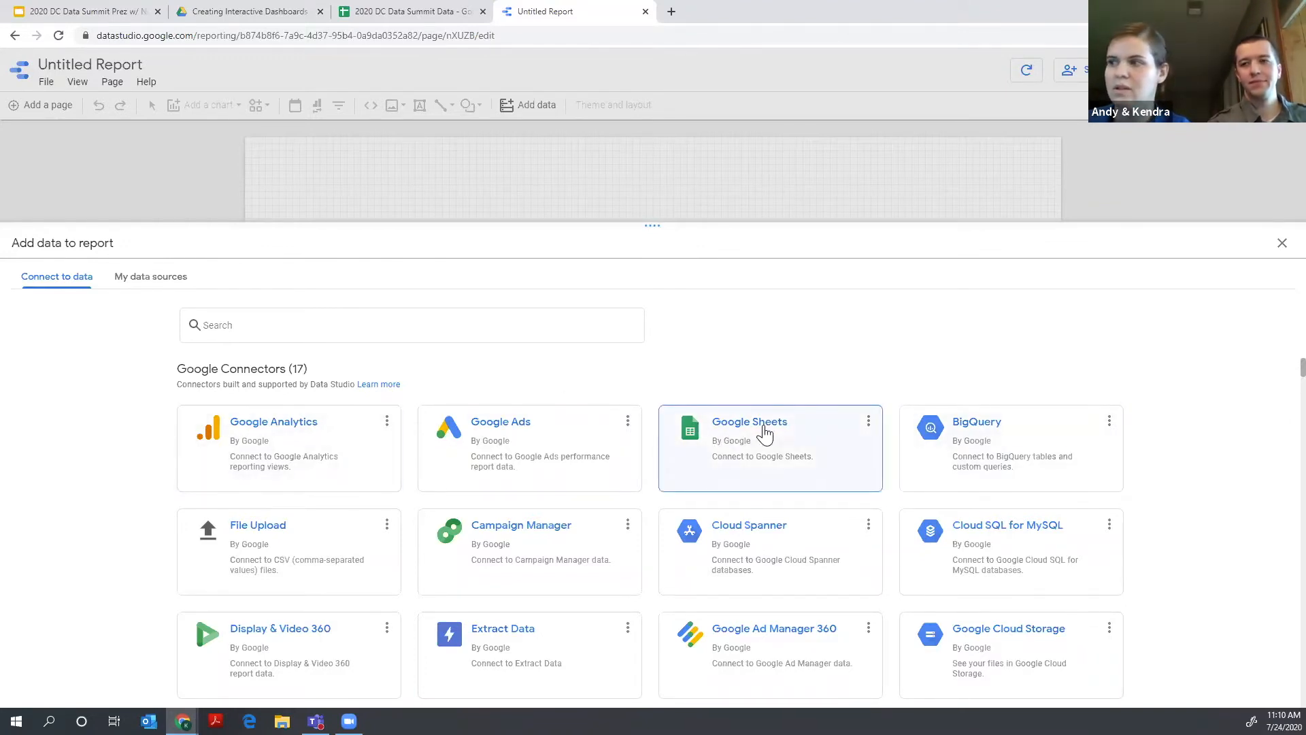
pyautogui.click(764, 437)
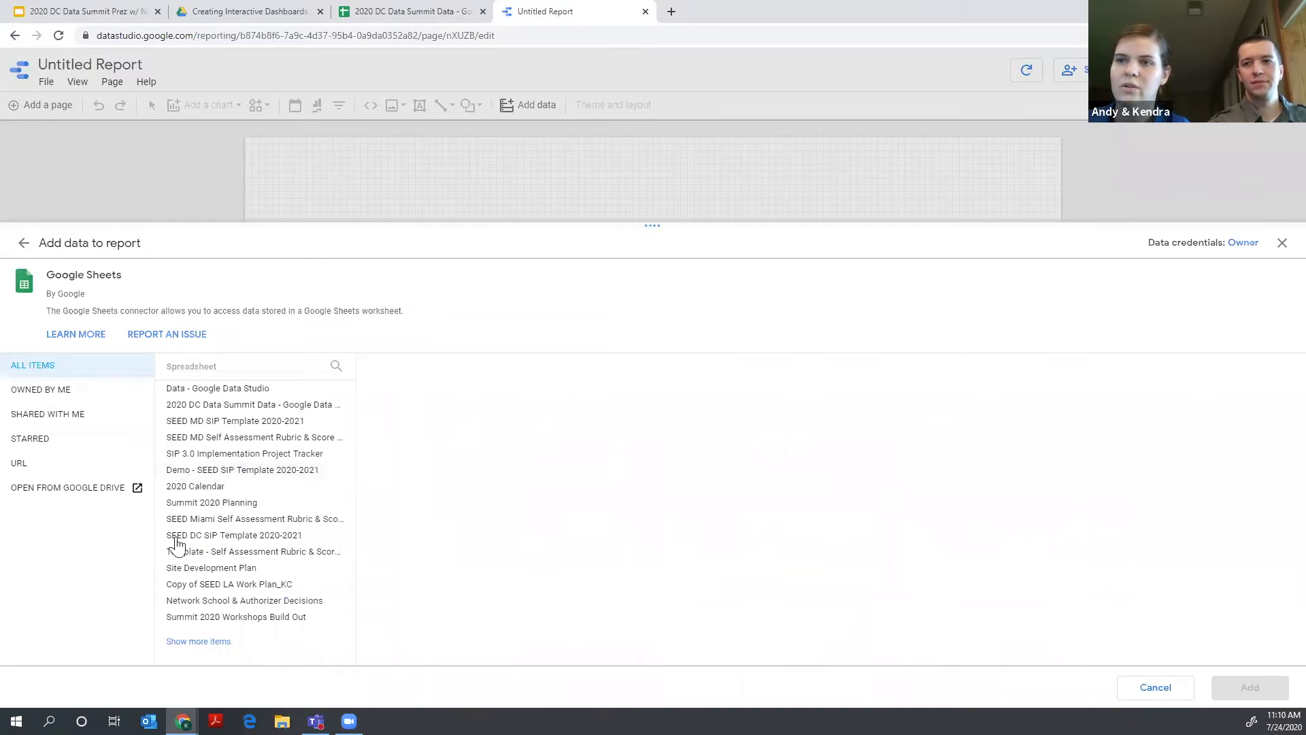
pyautogui.click(38, 390)
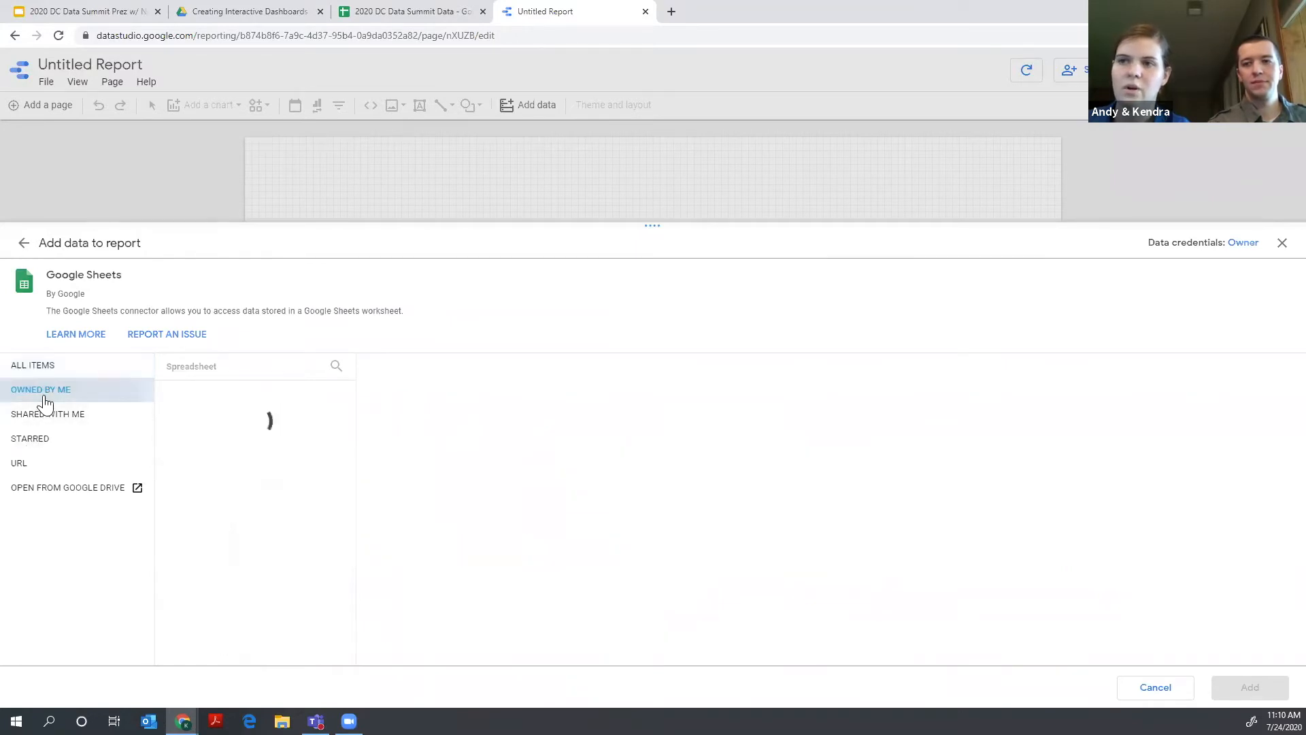
pyautogui.click(211, 390)
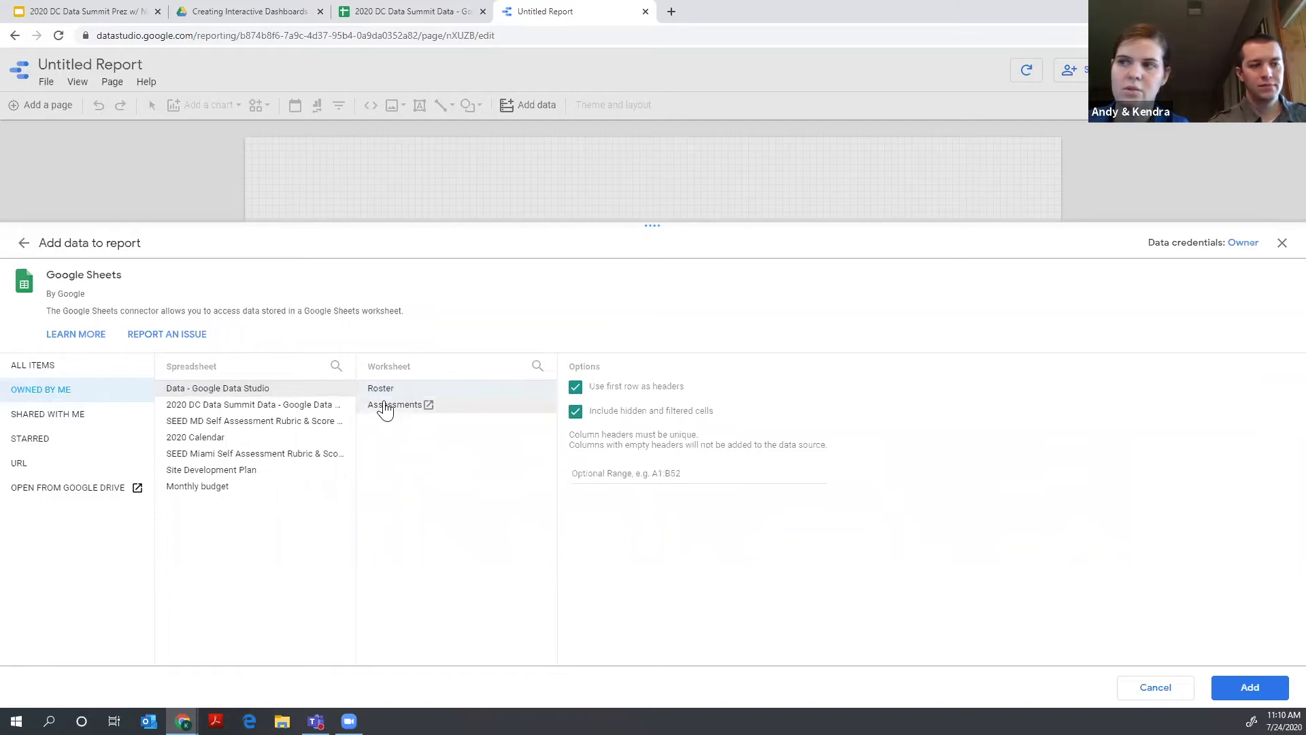
pyautogui.click(1248, 689)
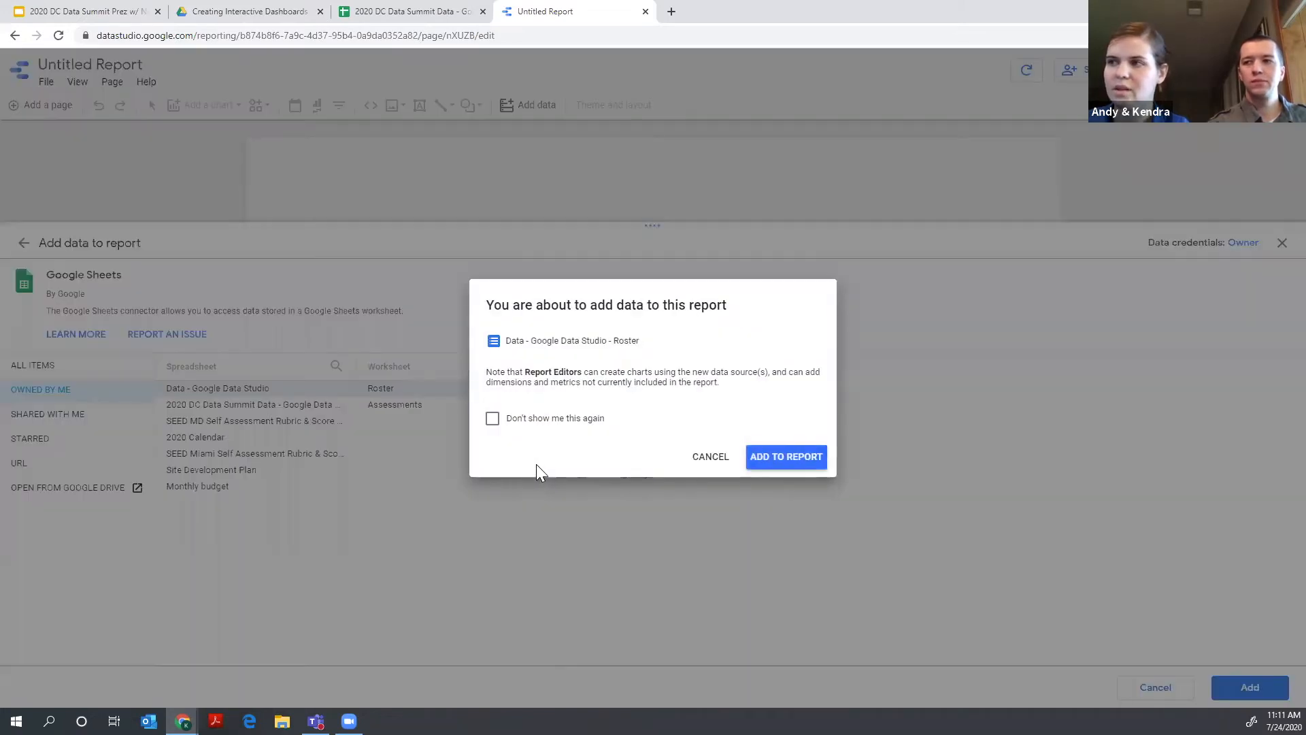
pyautogui.click(790, 458)
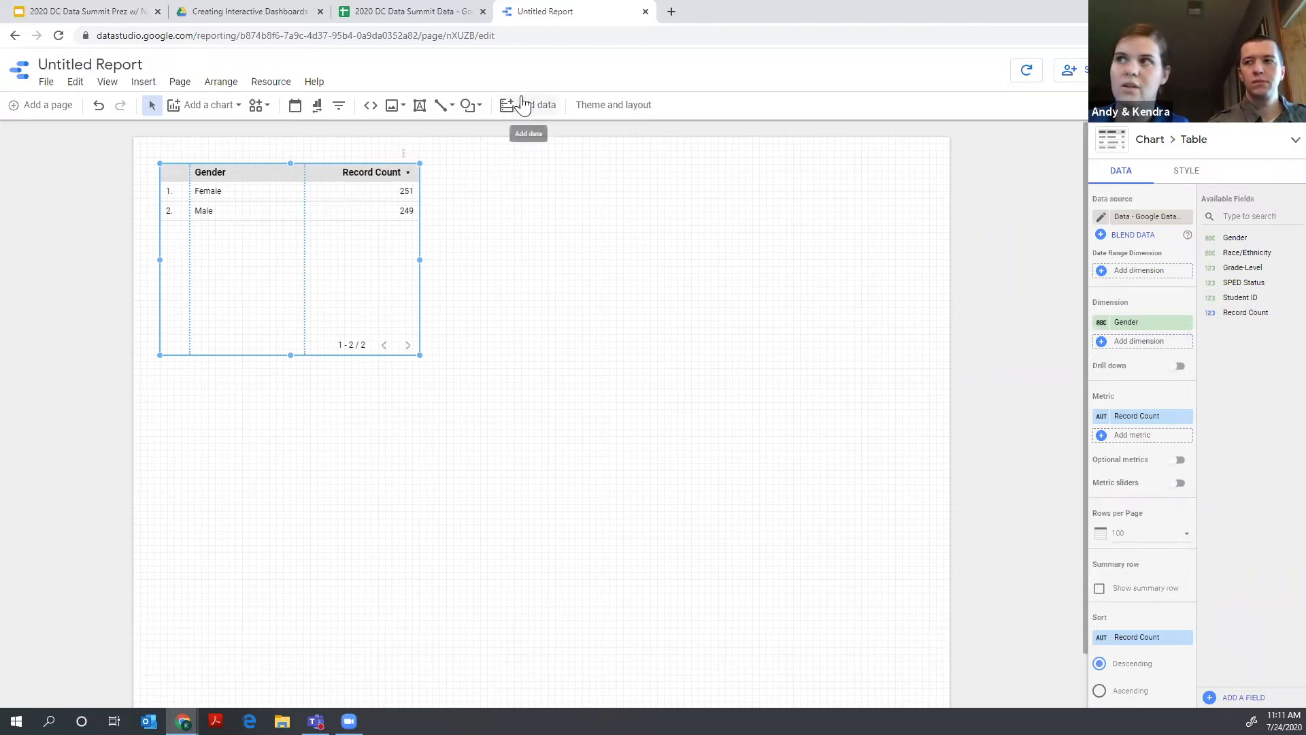
# - Add the Assessments worksheet of "Data - Google Data Studio" as a second Google Sheets data source and close the source manager
pyautogui.click(273, 83)
pyautogui.click(285, 109)
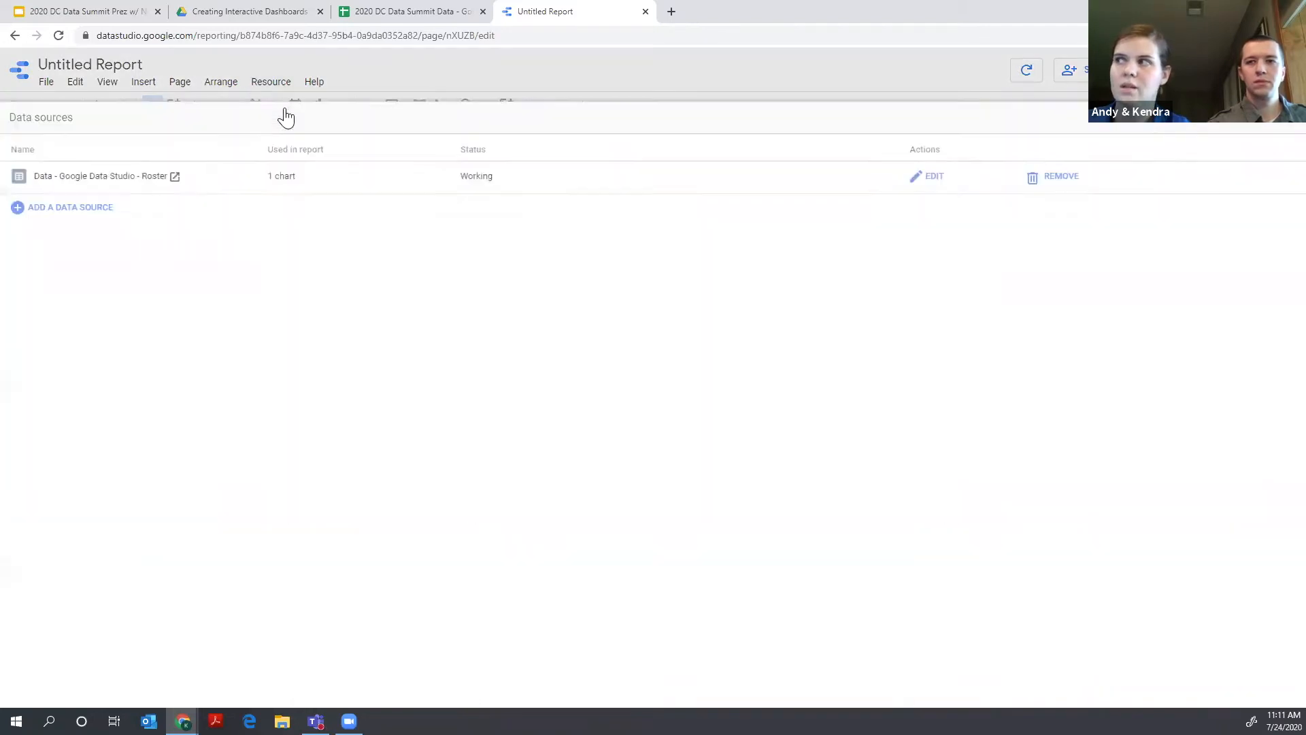
pyautogui.click(94, 208)
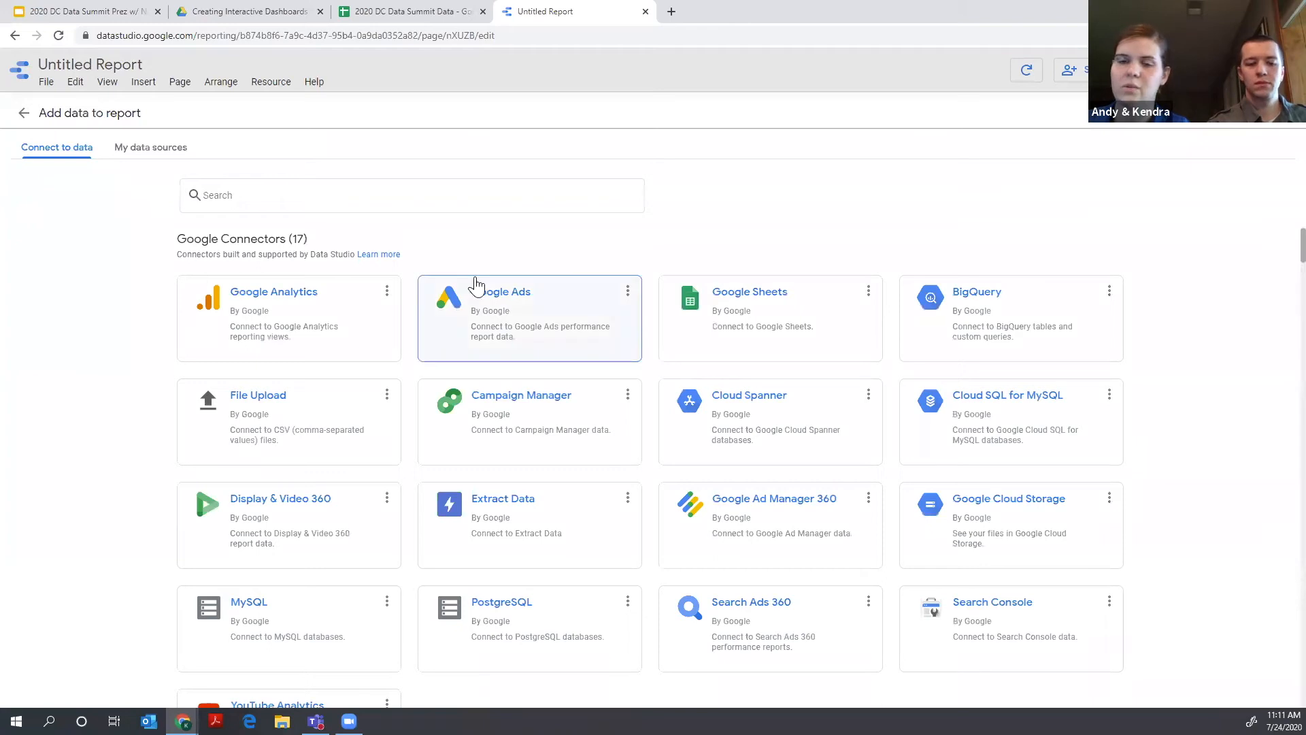
pyautogui.click(762, 291)
pyautogui.click(13, 265)
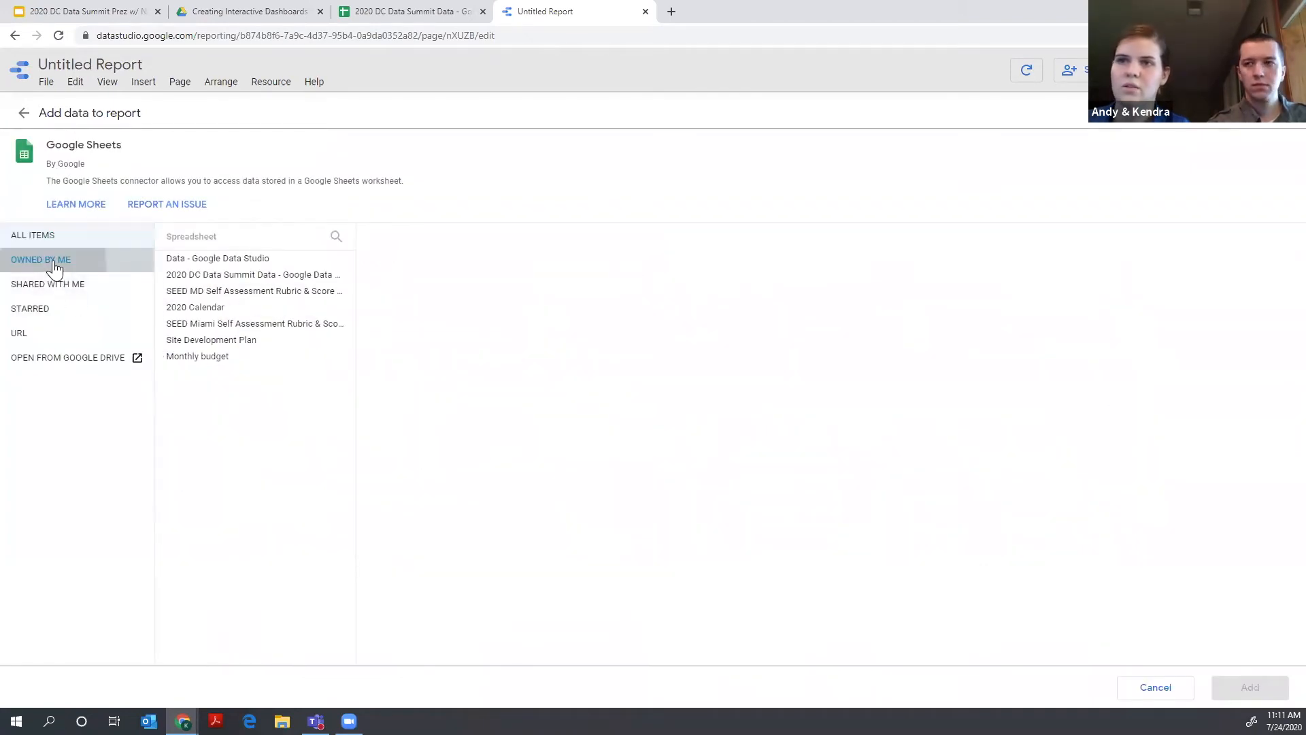
pyautogui.click(213, 262)
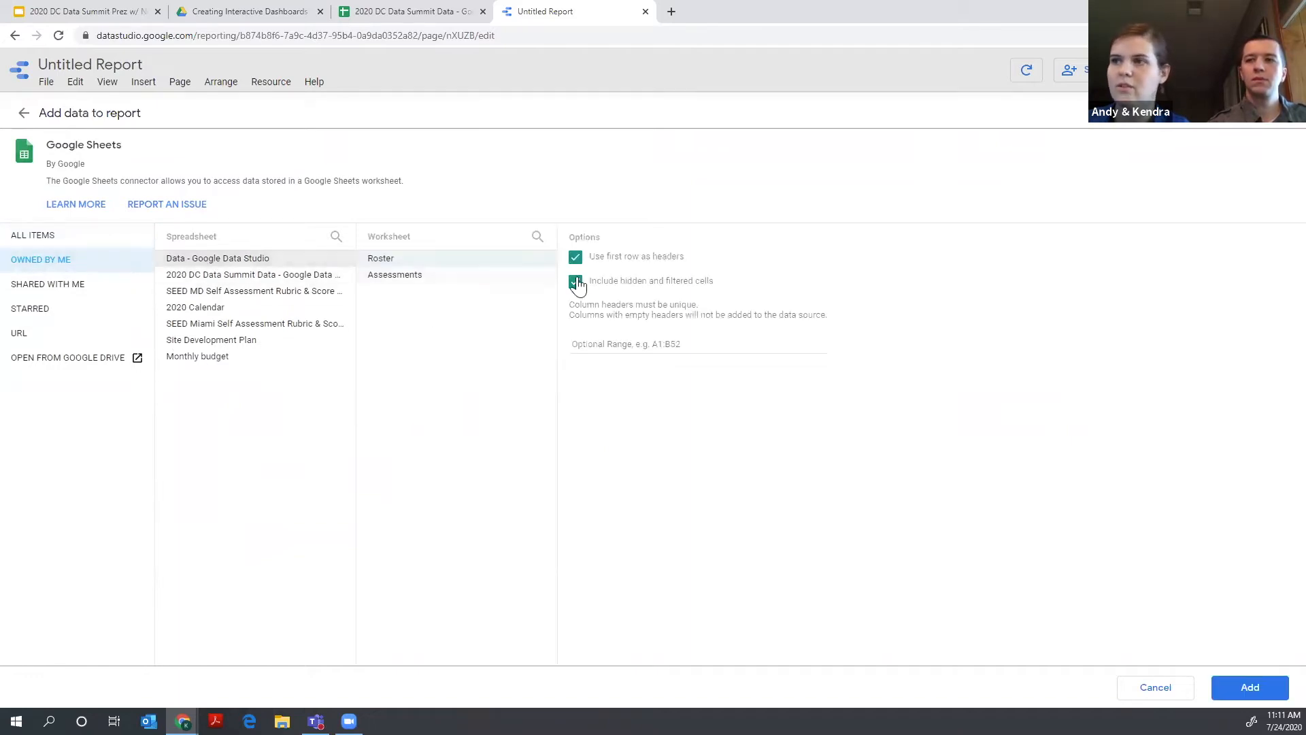
pyautogui.click(385, 285)
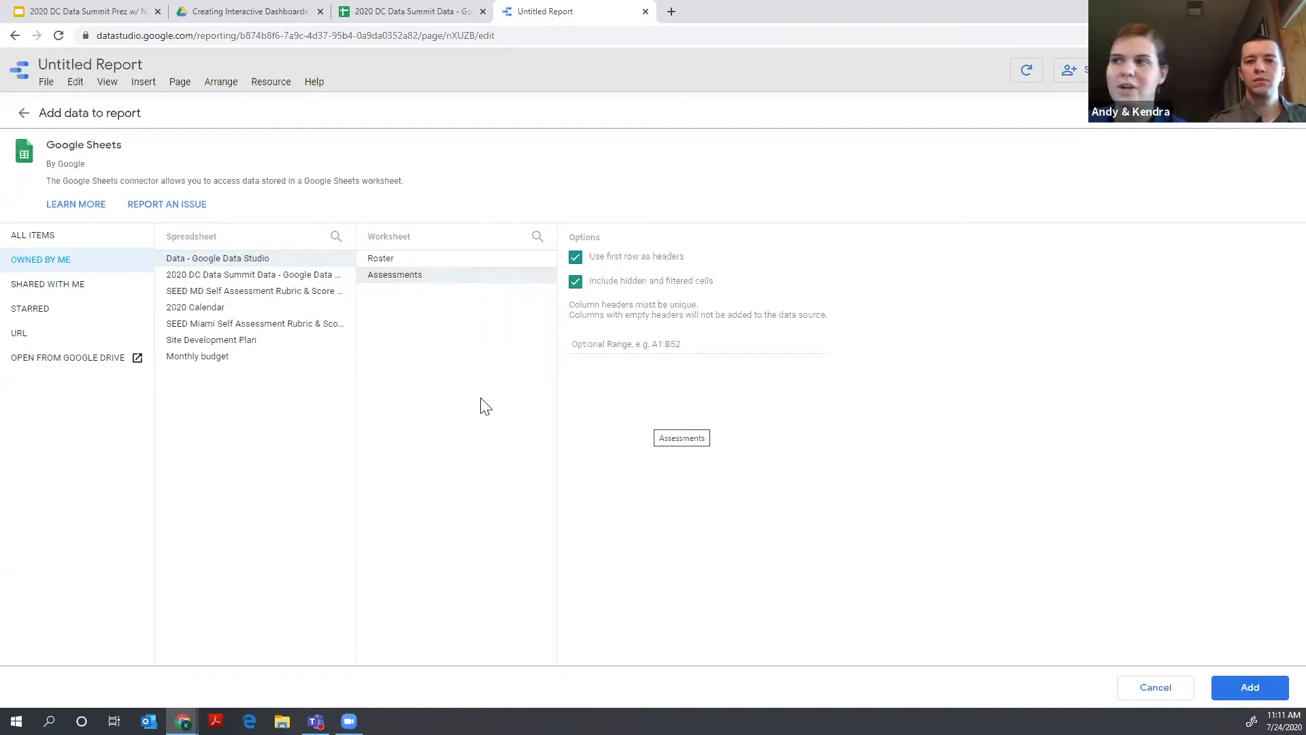
pyautogui.click(1237, 690)
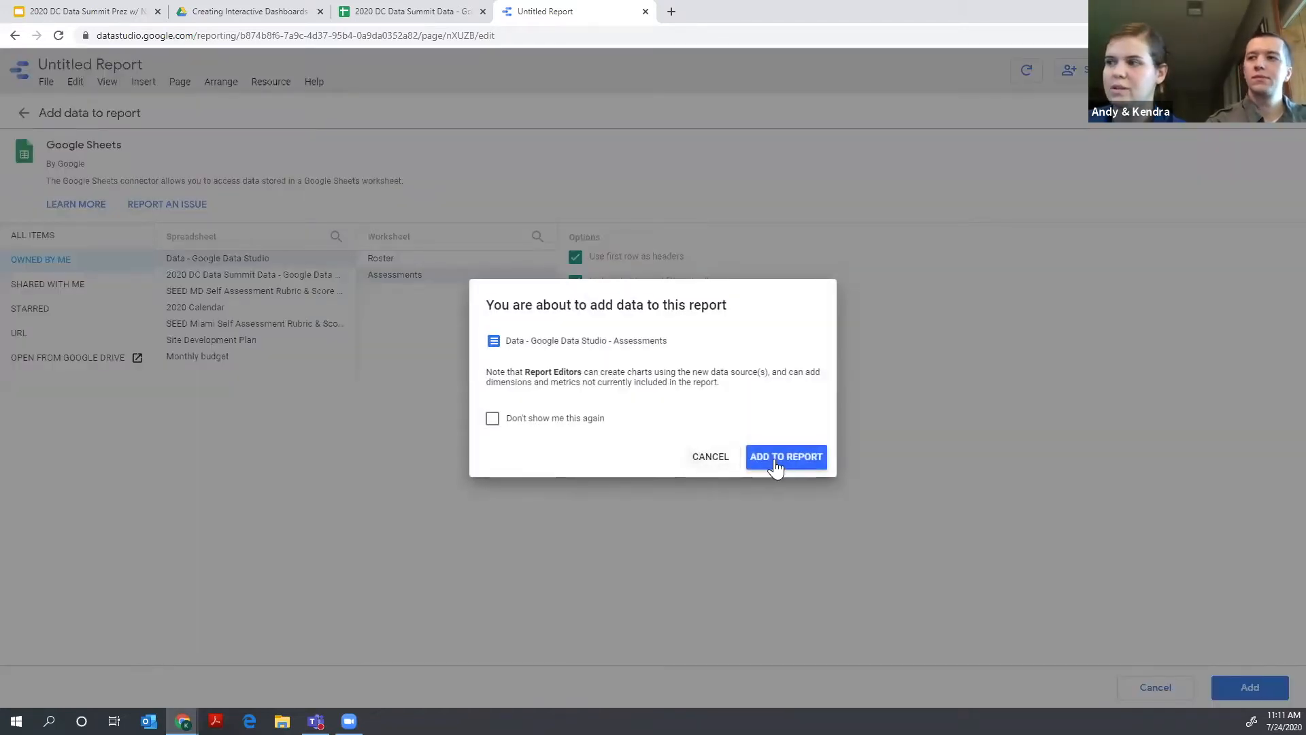
pyautogui.click(778, 466)
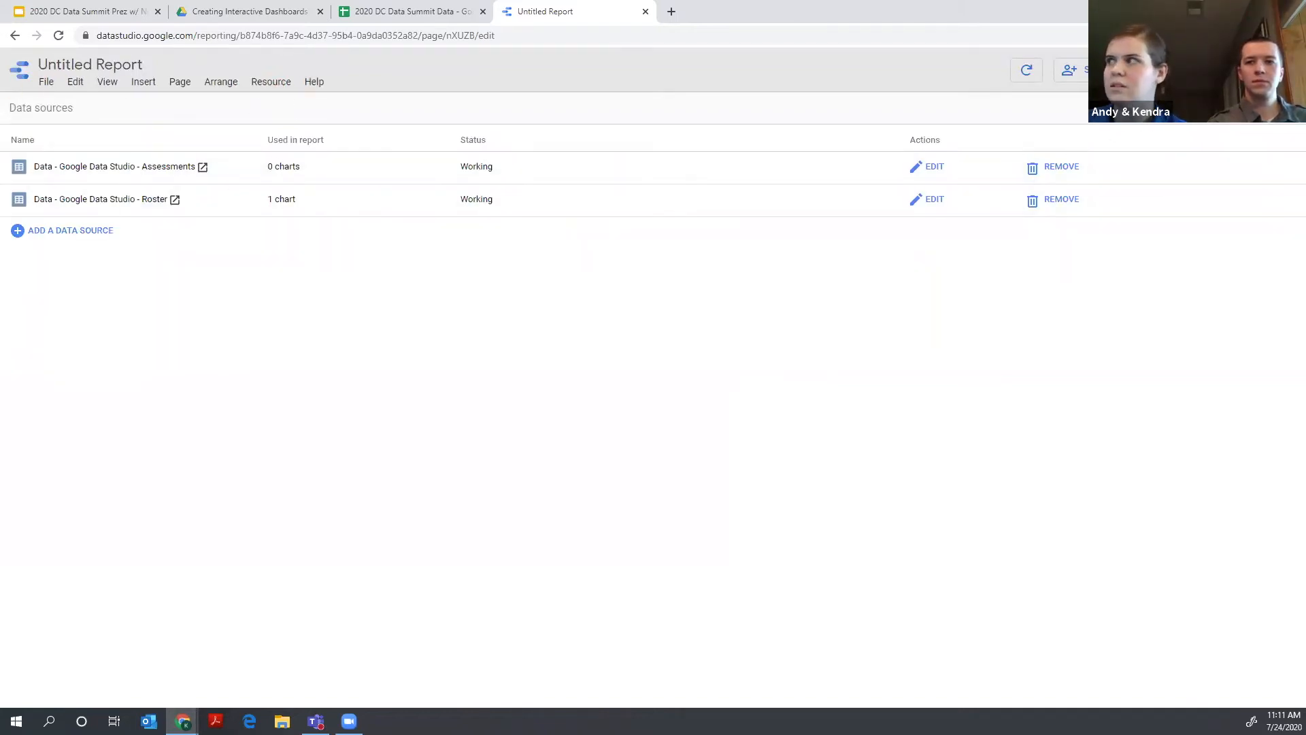
pyautogui.click(1259, 111)
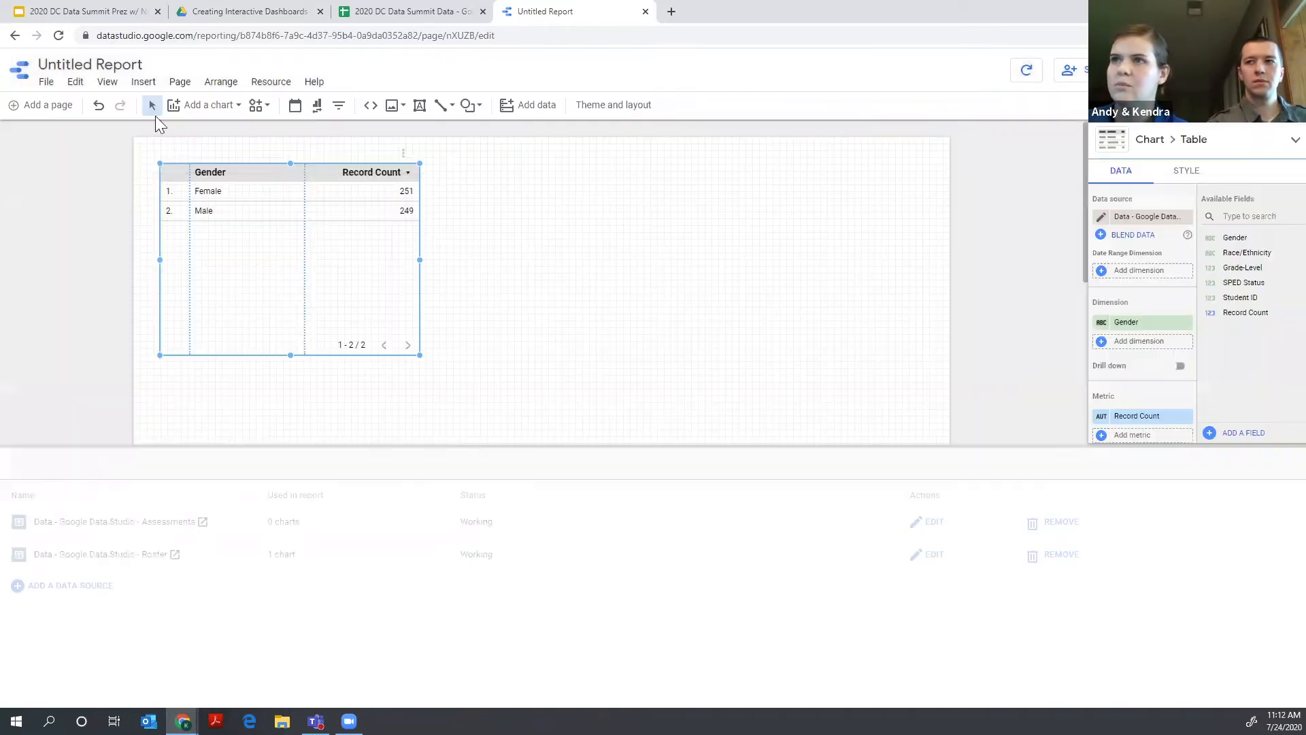
# - Open the Roster data source for editing from the report's added data sources
pyautogui.click(264, 83)
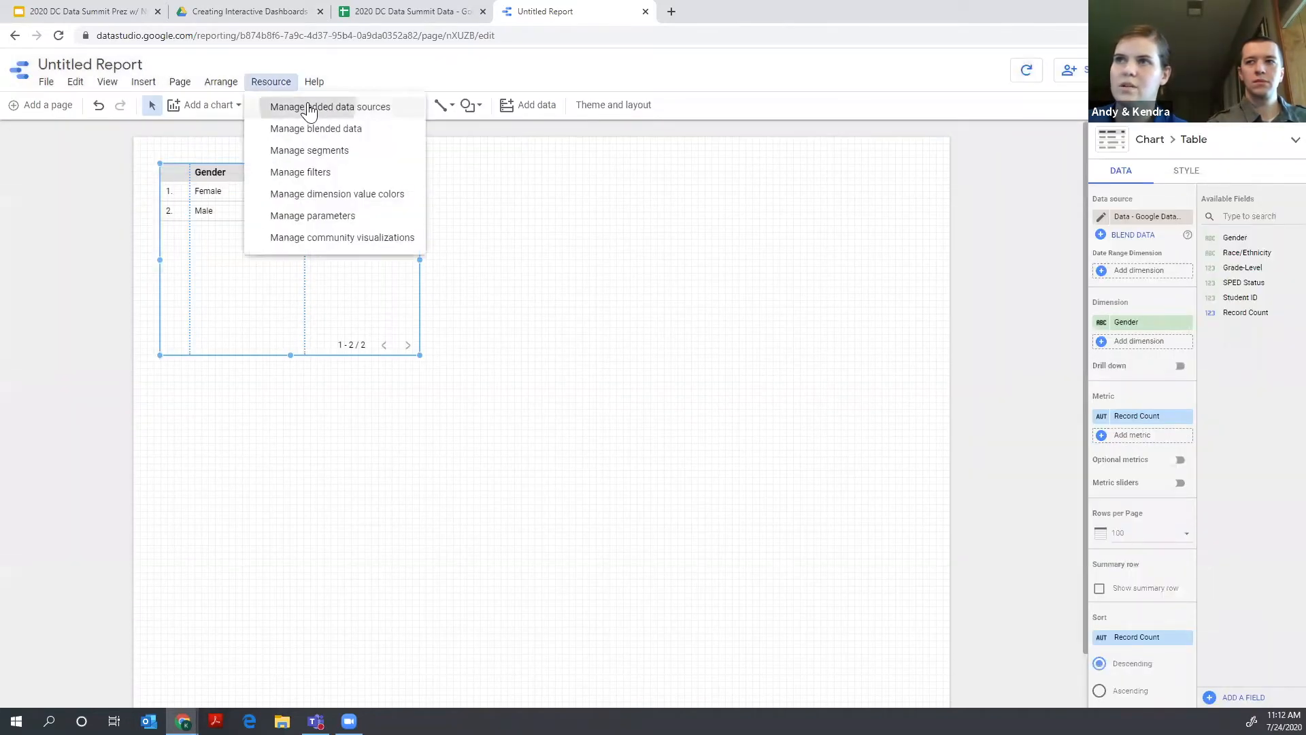
pyautogui.click(309, 107)
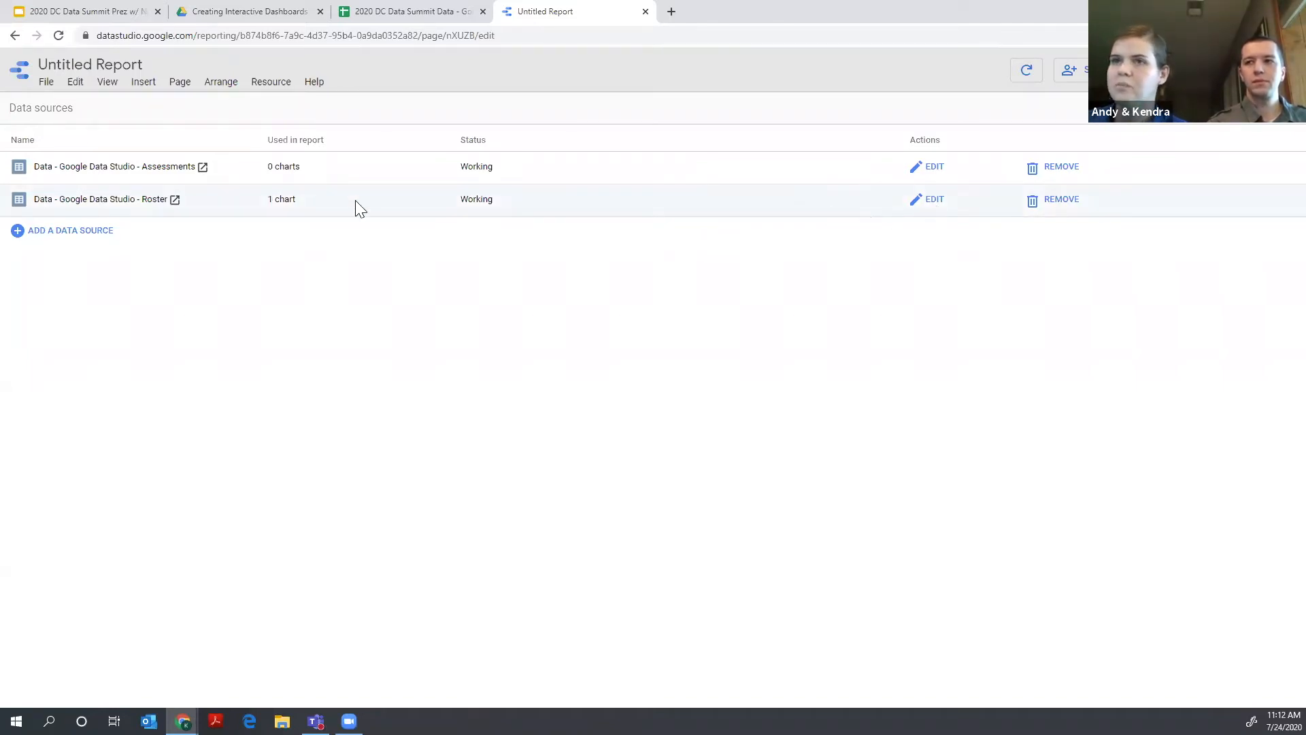
pyautogui.click(931, 202)
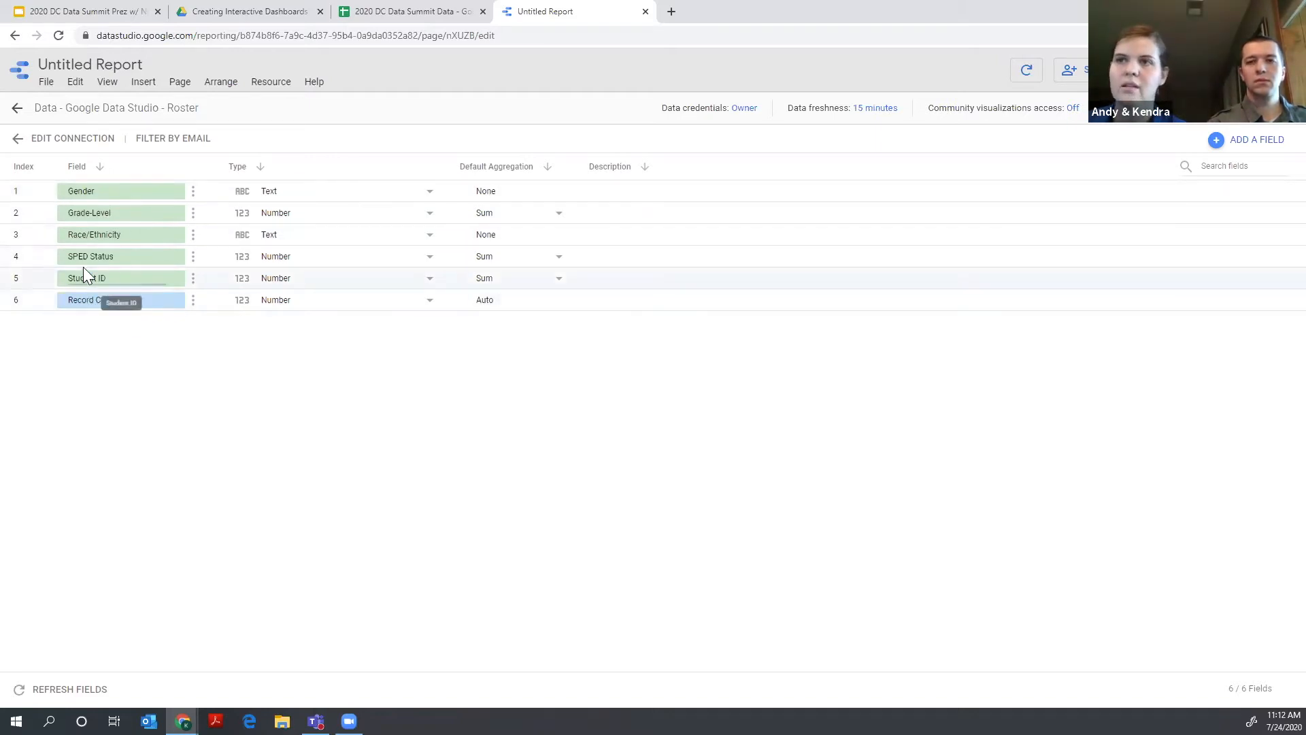
# - Compare the Roster source's fields with the Roster sheet's columns in the spreadsheet, and view the source's connection settings
pyautogui.click(381, 14)
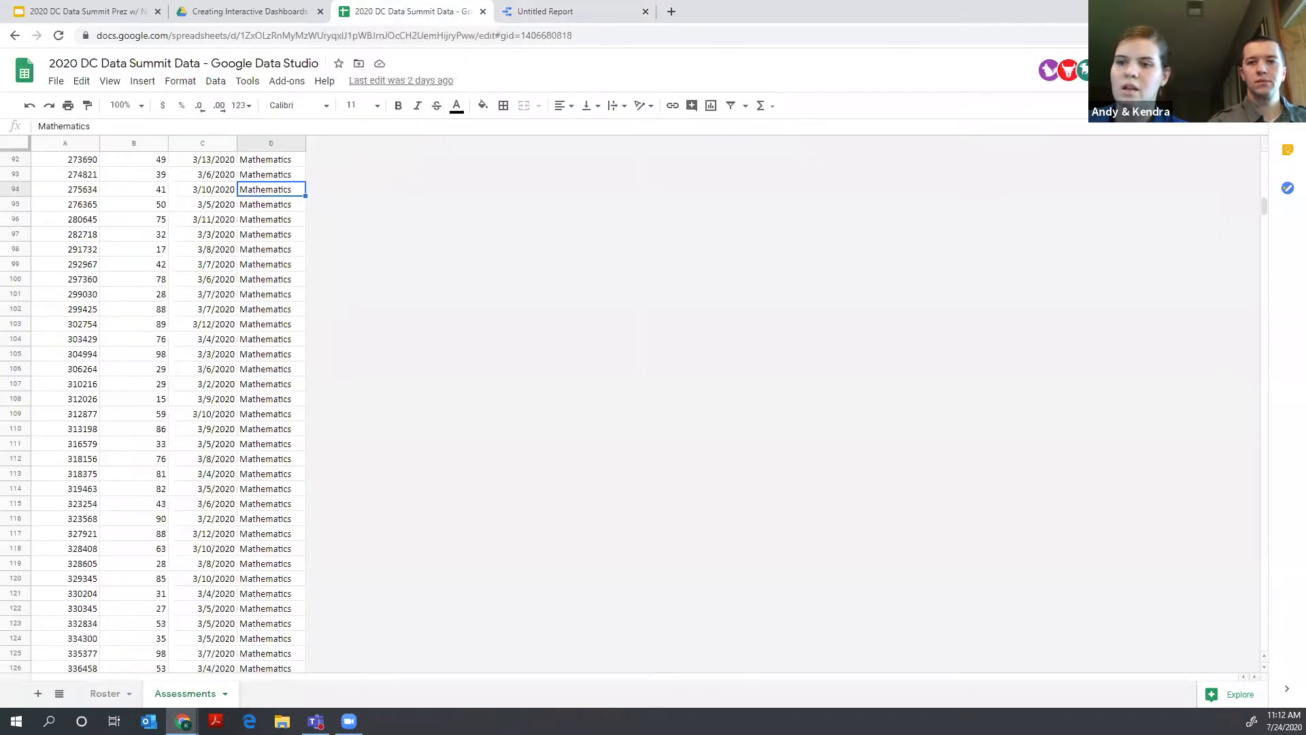
pyautogui.click(104, 693)
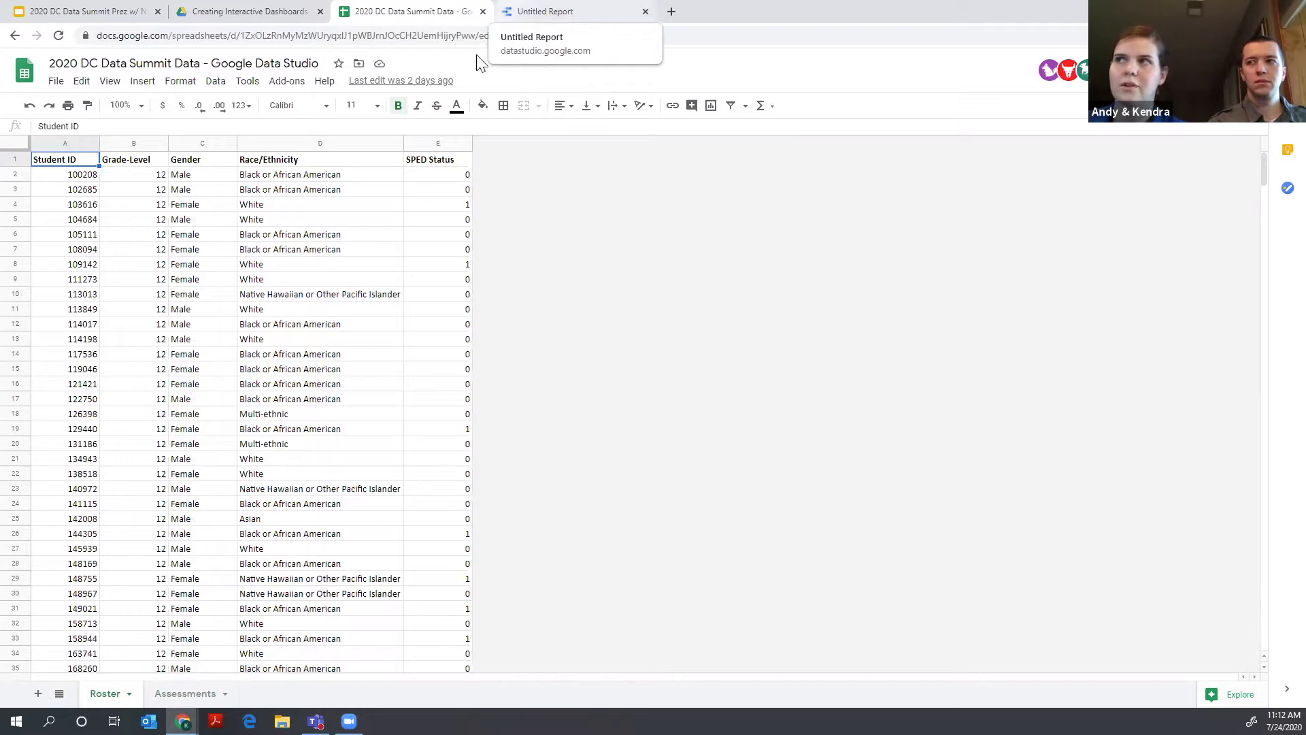
pyautogui.click(534, 12)
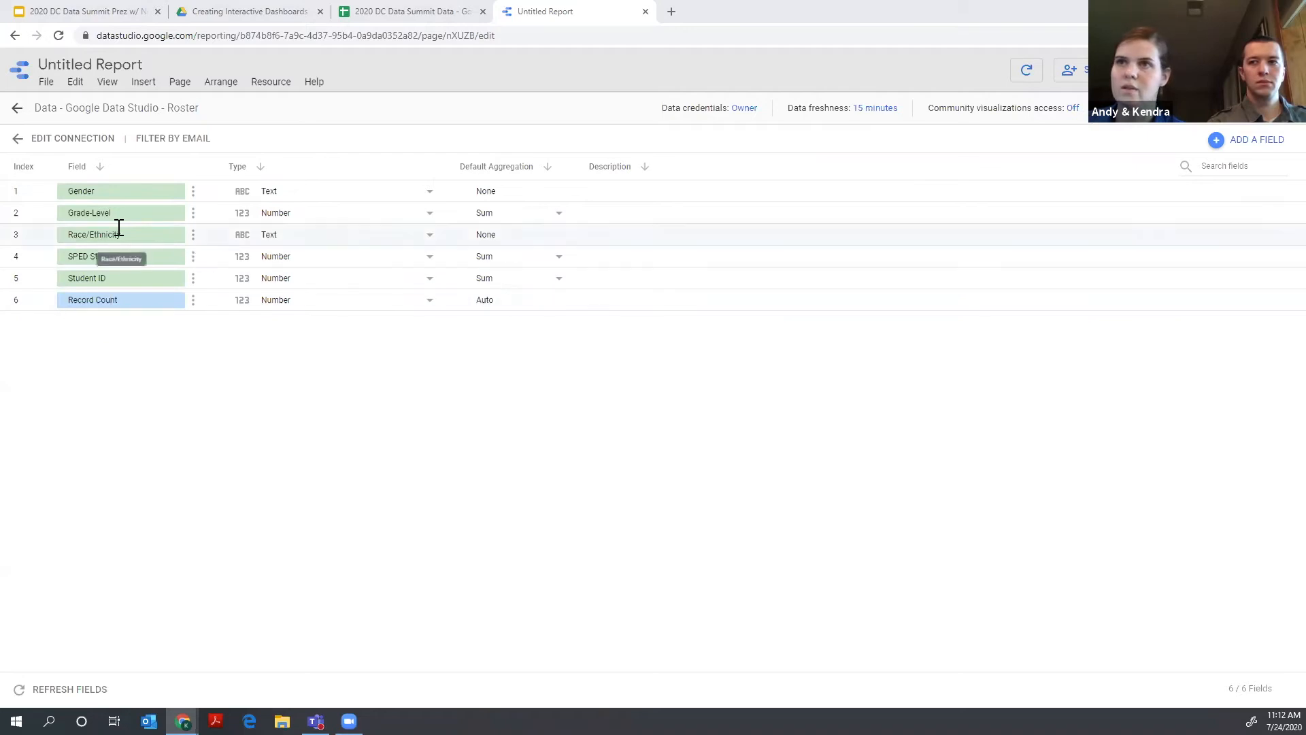
pyautogui.click(48, 140)
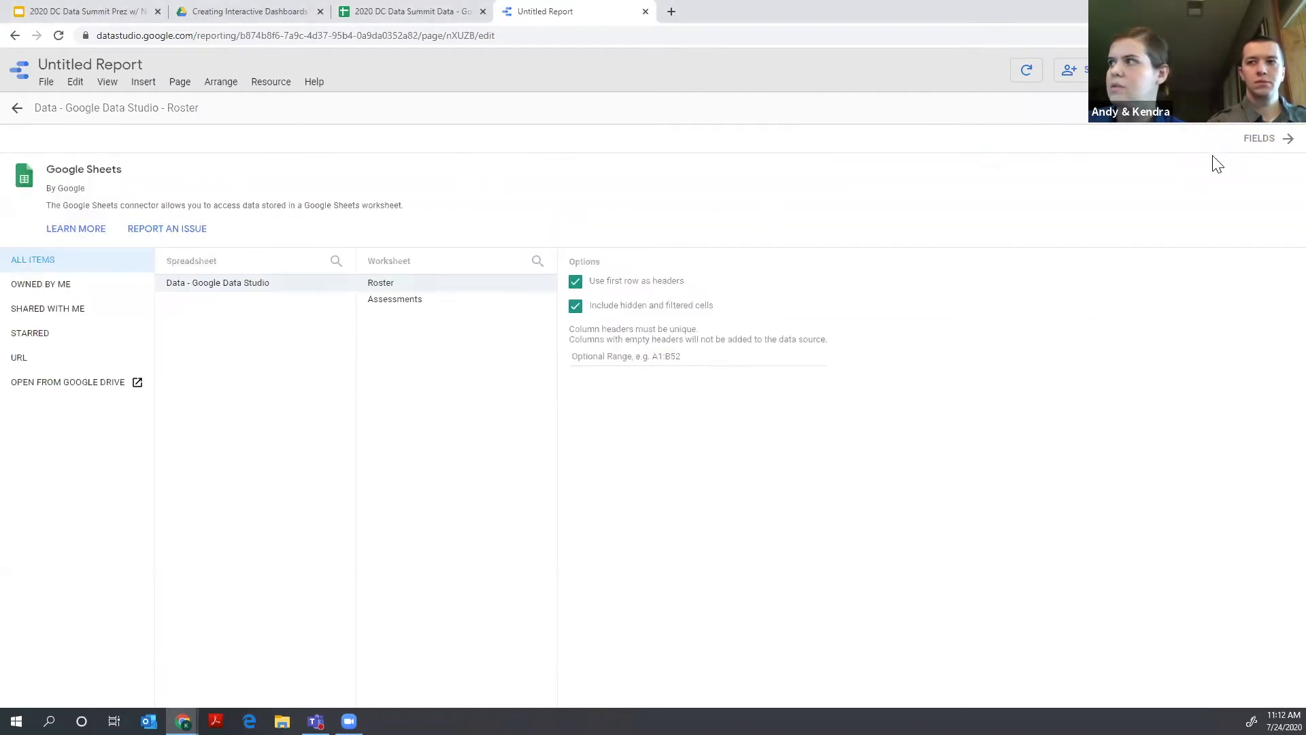
# - Close the Roster data source and the source manager, and rename the report "Sample Dashboard"
pyautogui.click(1271, 108)
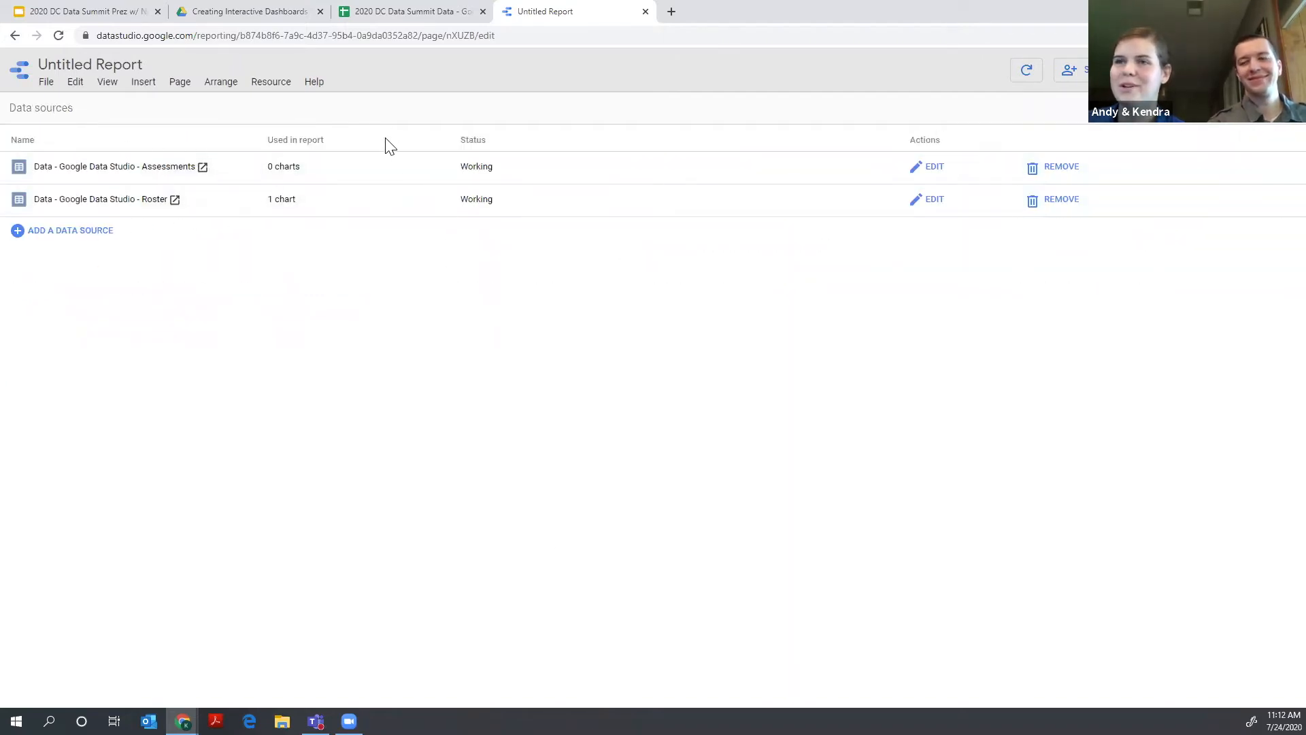
pyautogui.click(1262, 112)
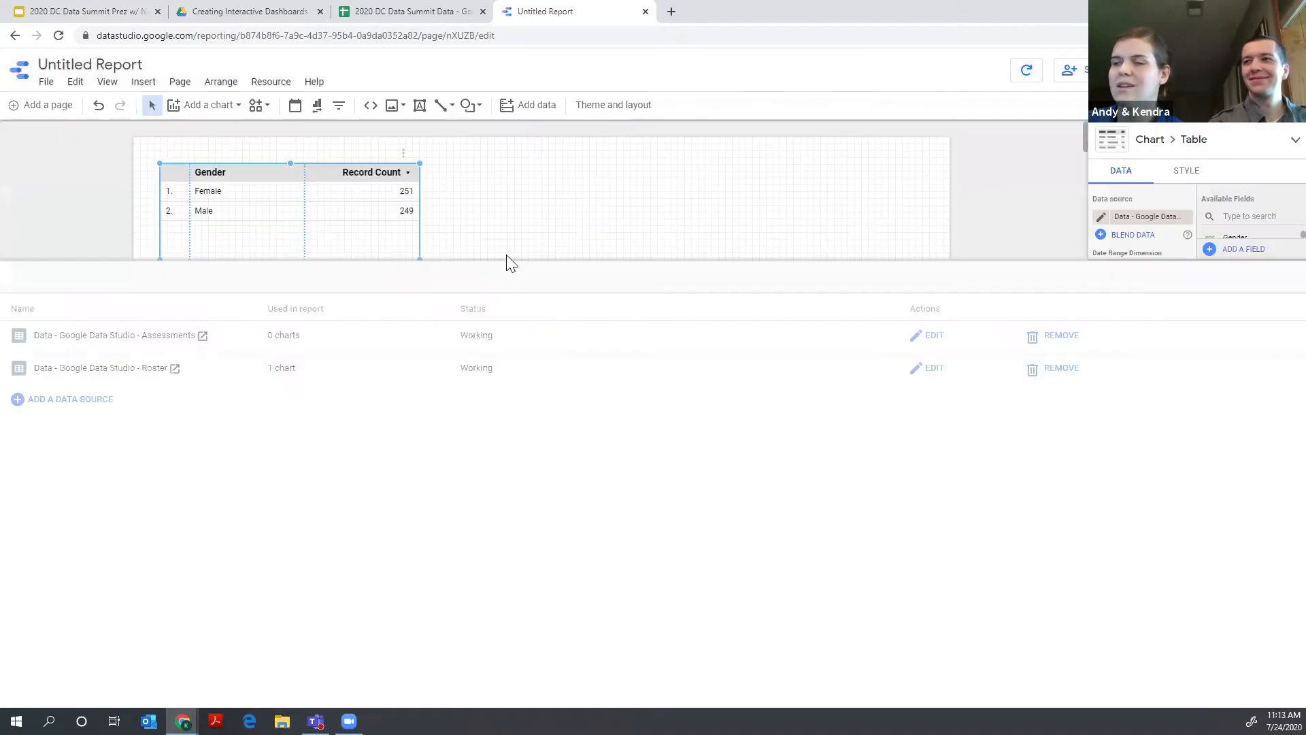
pyautogui.doubleClick(53, 61)
pyautogui.click(146, 67)
pyautogui.tripleClick(136, 66)
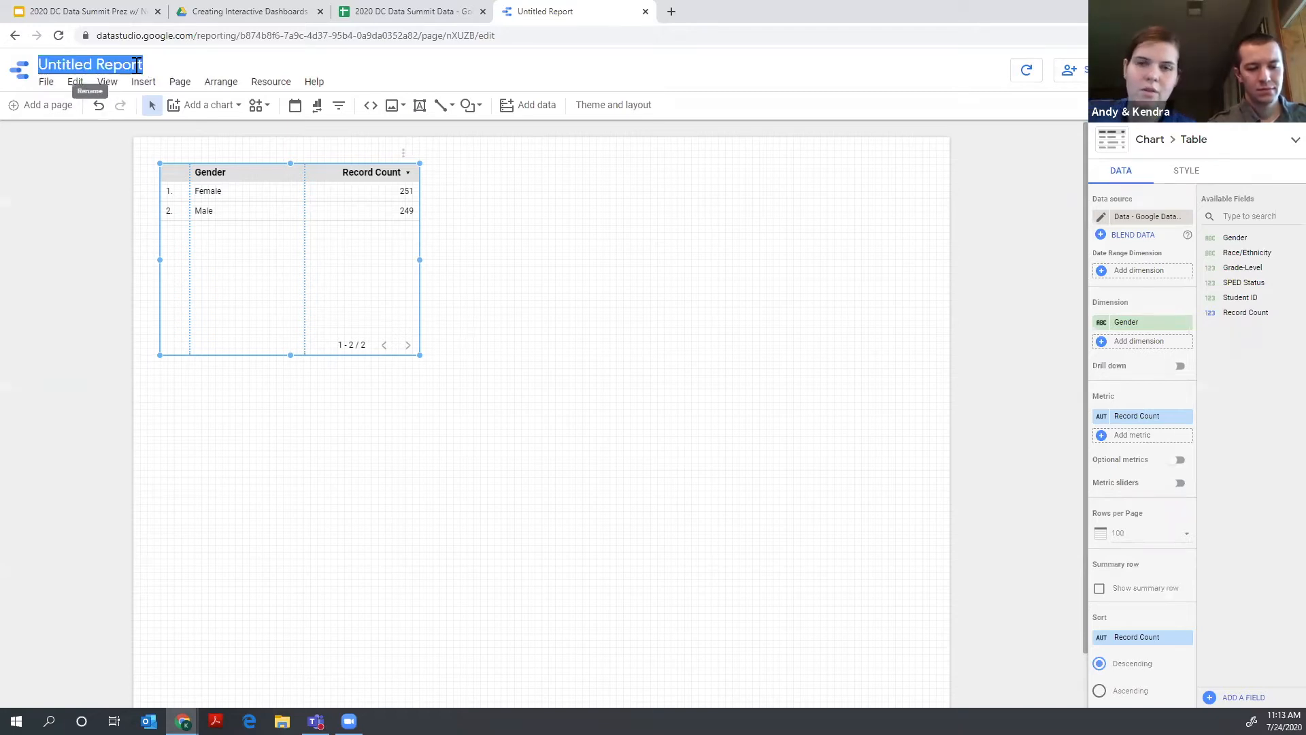
pyautogui.write('Sam')
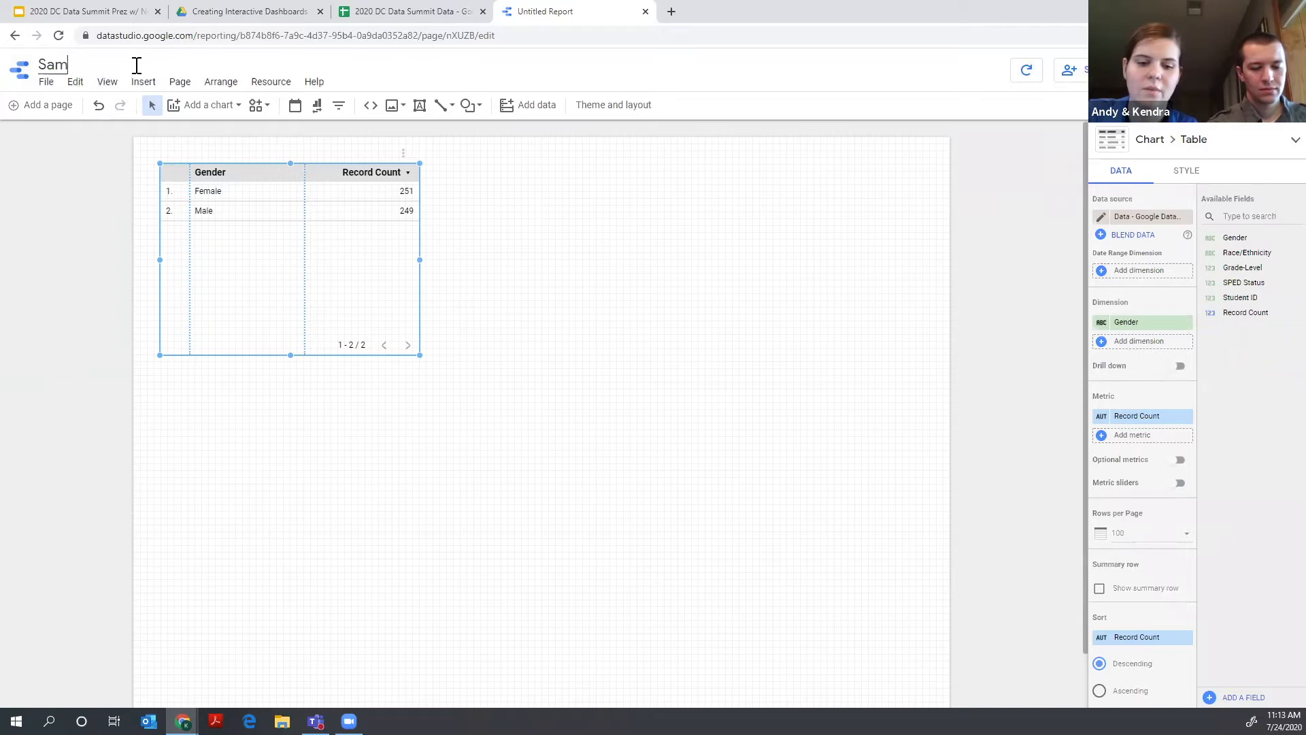
pyautogui.write('ple Dashboard')
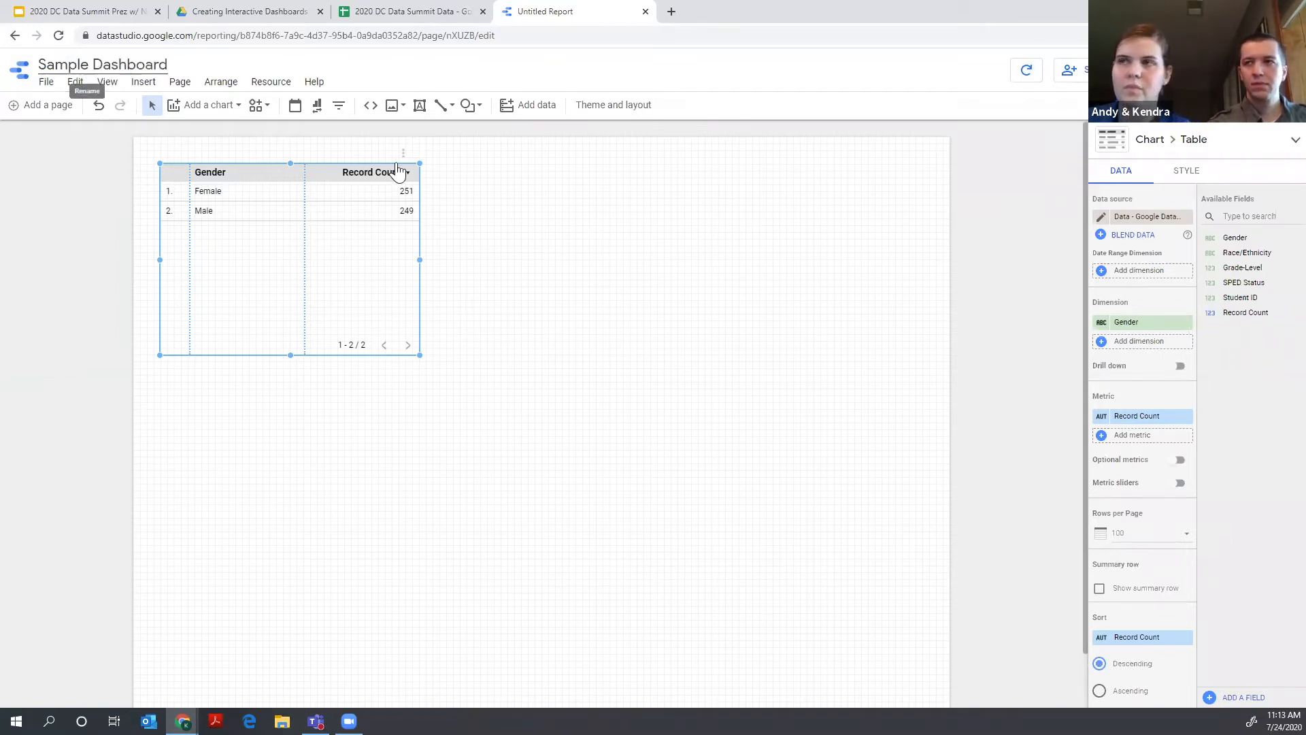
# - Try the Constellation theme on the report, browse the other themes, and set the theme back to Default
pyautogui.click(721, 364)
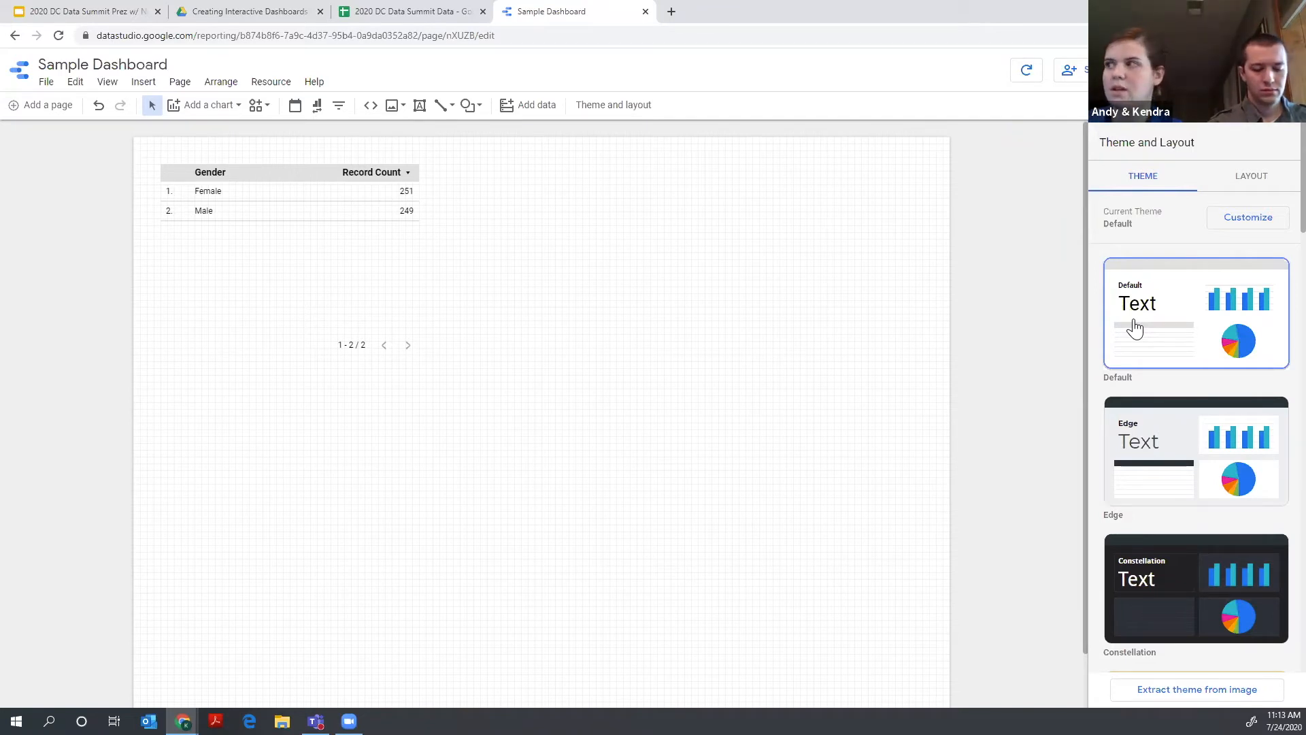
pyautogui.scroll(-9, 1157, 408)
pyautogui.scroll(5, 1150, 360)
pyautogui.click(1159, 336)
pyautogui.scroll(-10, 1160, 337)
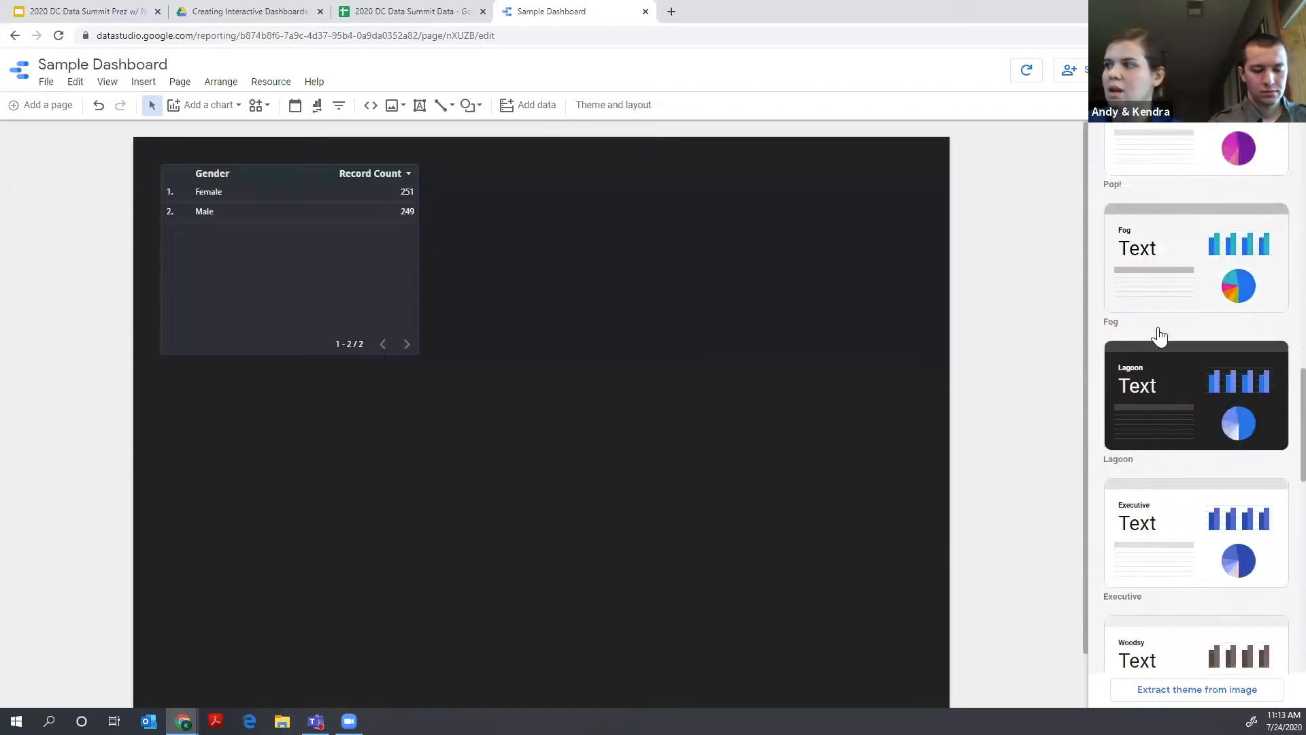
pyautogui.scroll(10, 1158, 333)
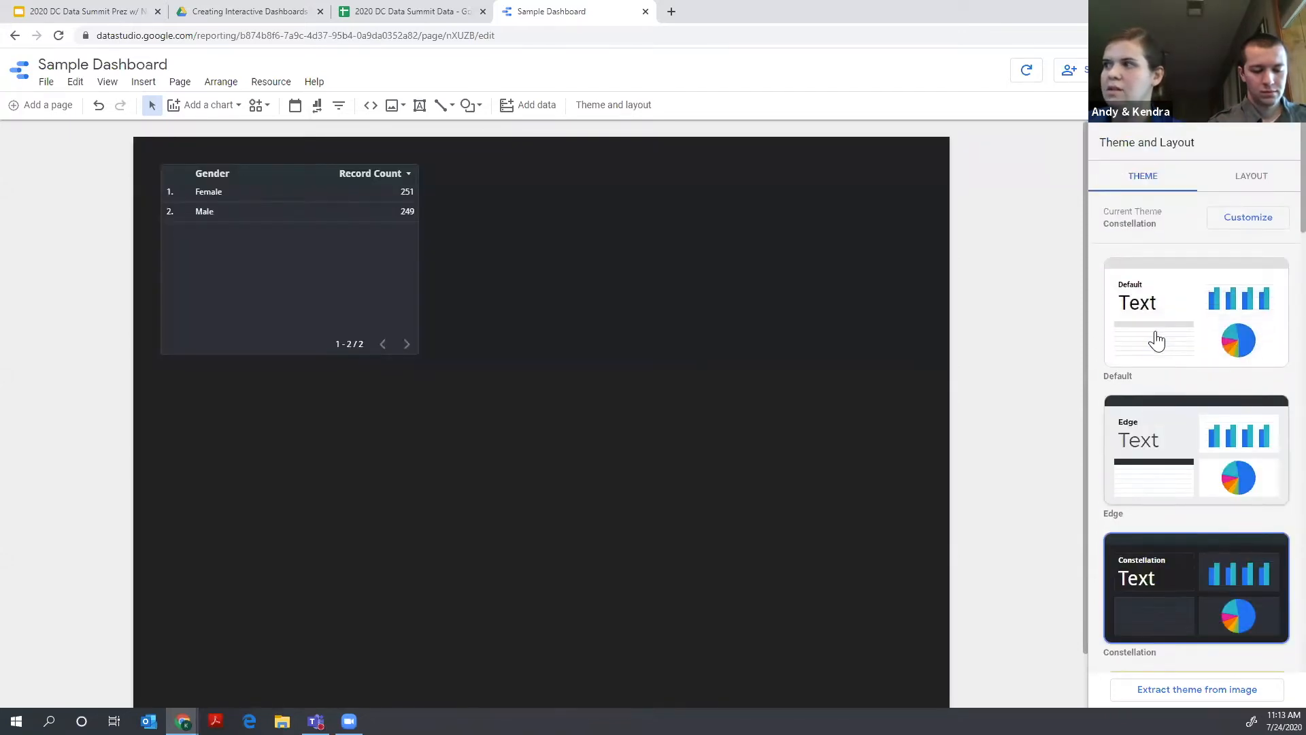
pyautogui.click(1156, 340)
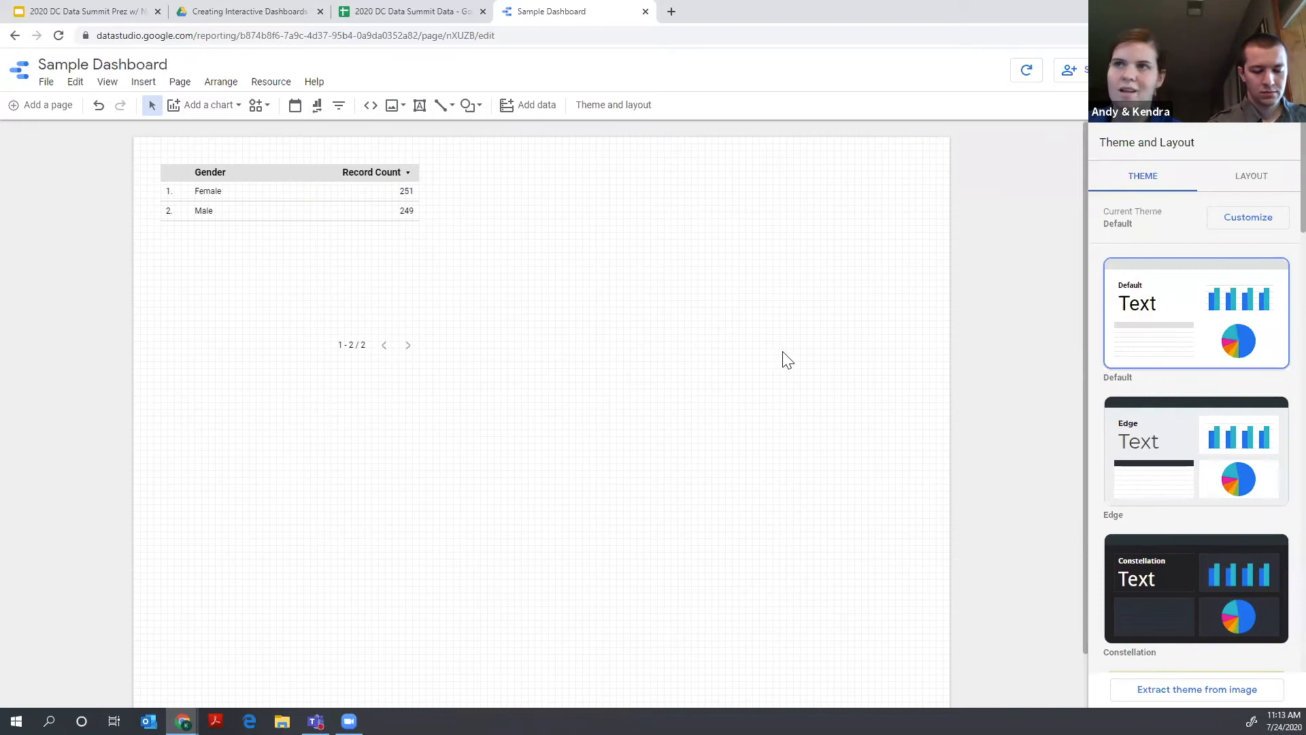
# - Set the report layout to Fit to width without a margin, with the Screen (16:9) - Landscape canvas size
pyautogui.click(1239, 180)
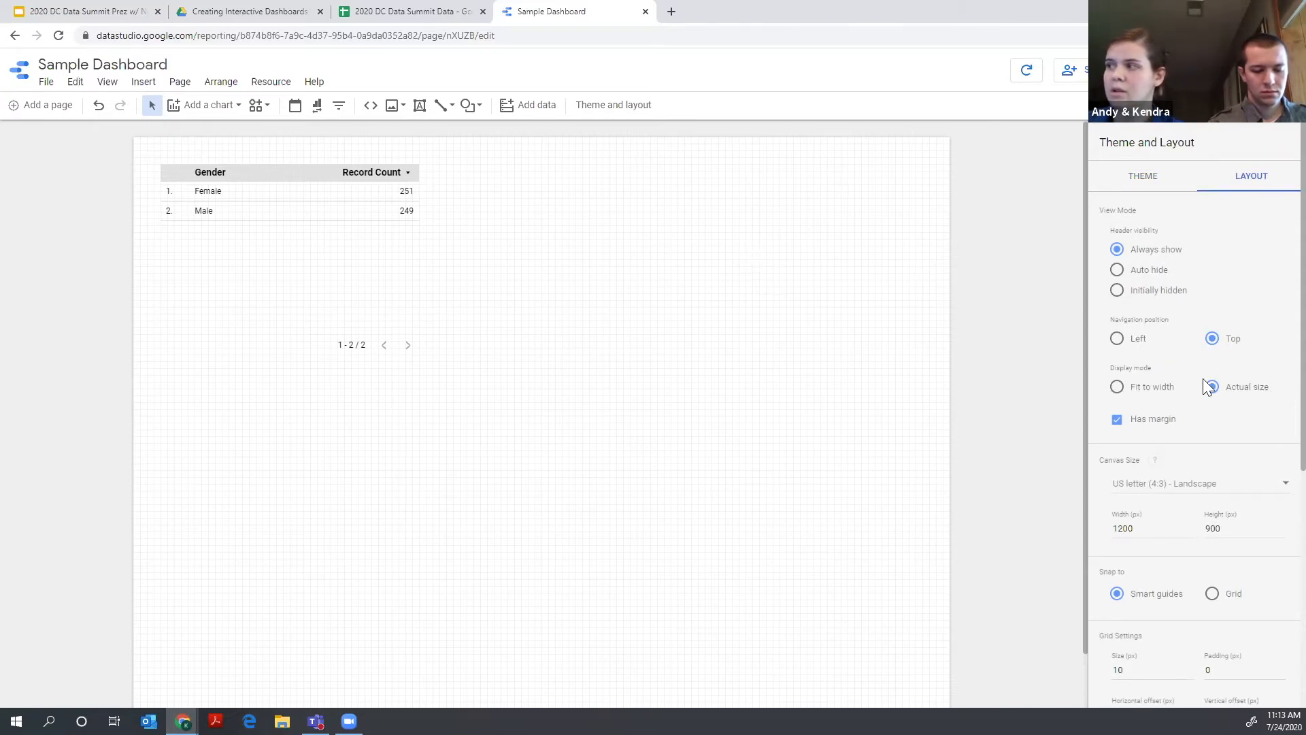
pyautogui.click(1152, 393)
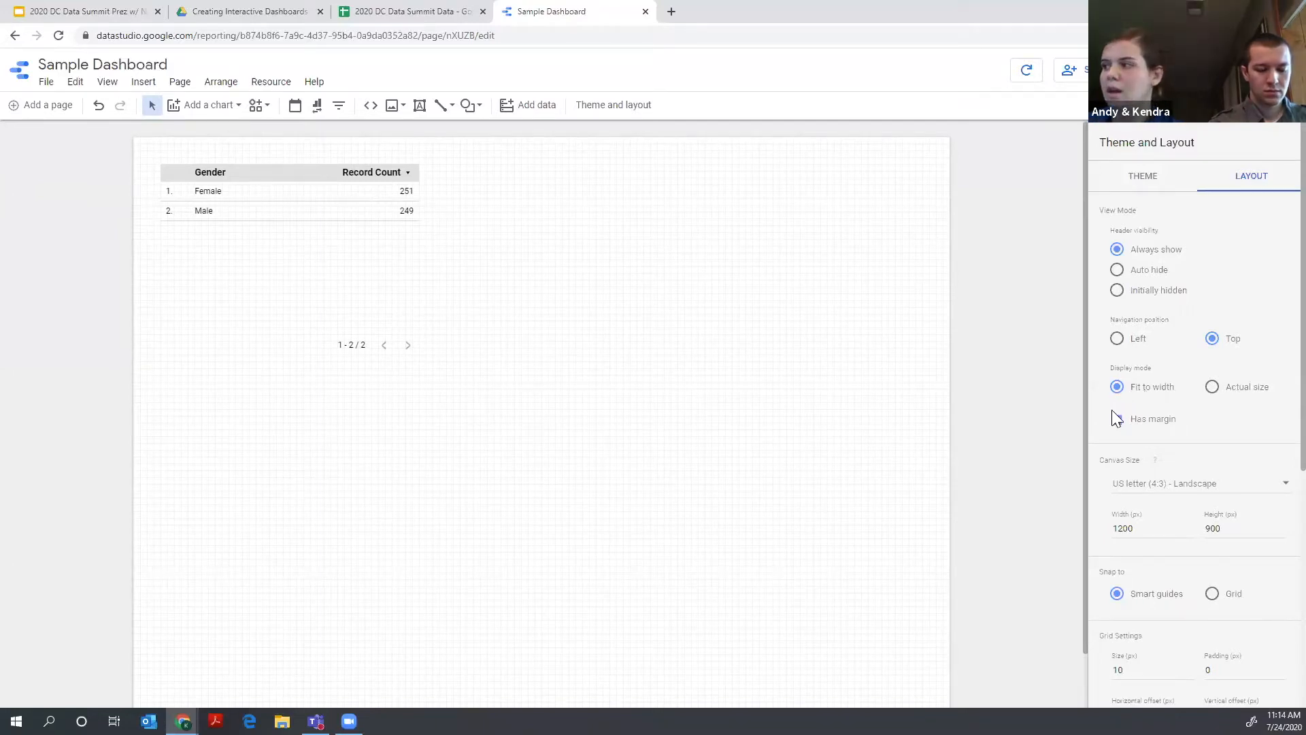
pyautogui.click(1116, 420)
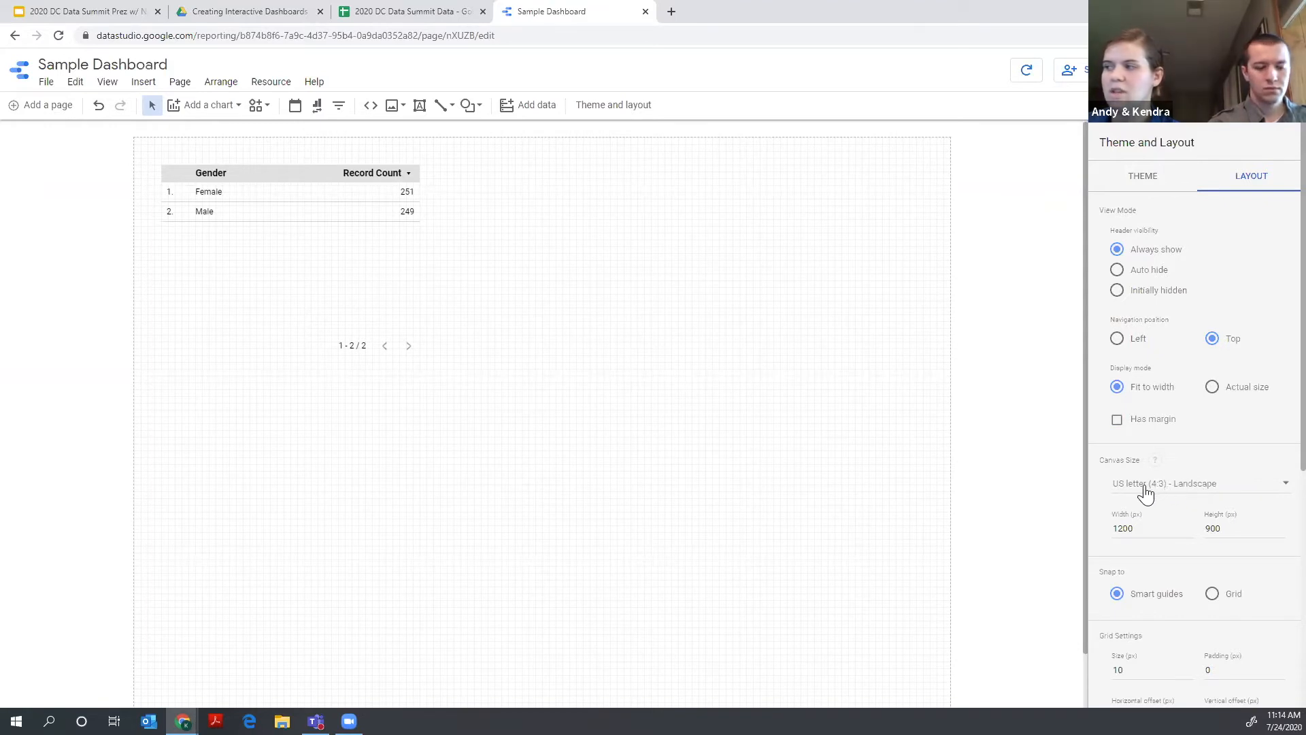
pyautogui.click(1196, 489)
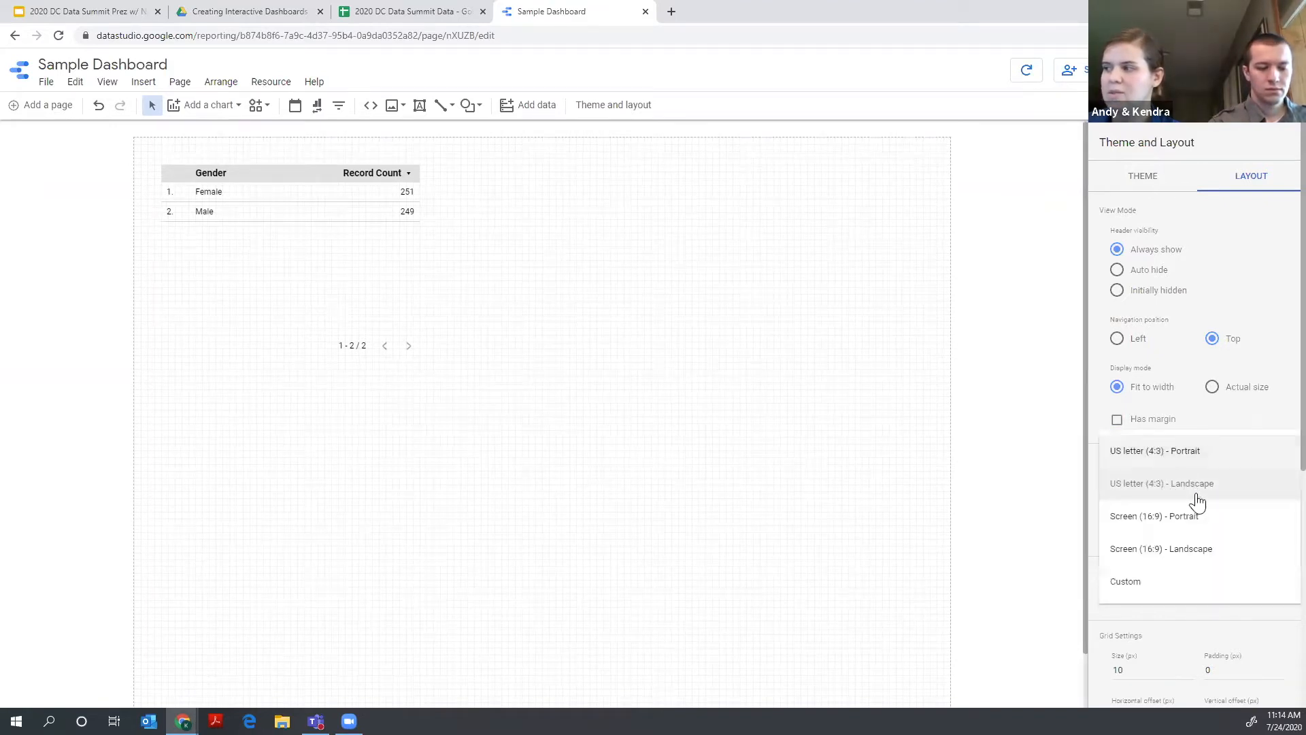
pyautogui.click(1153, 554)
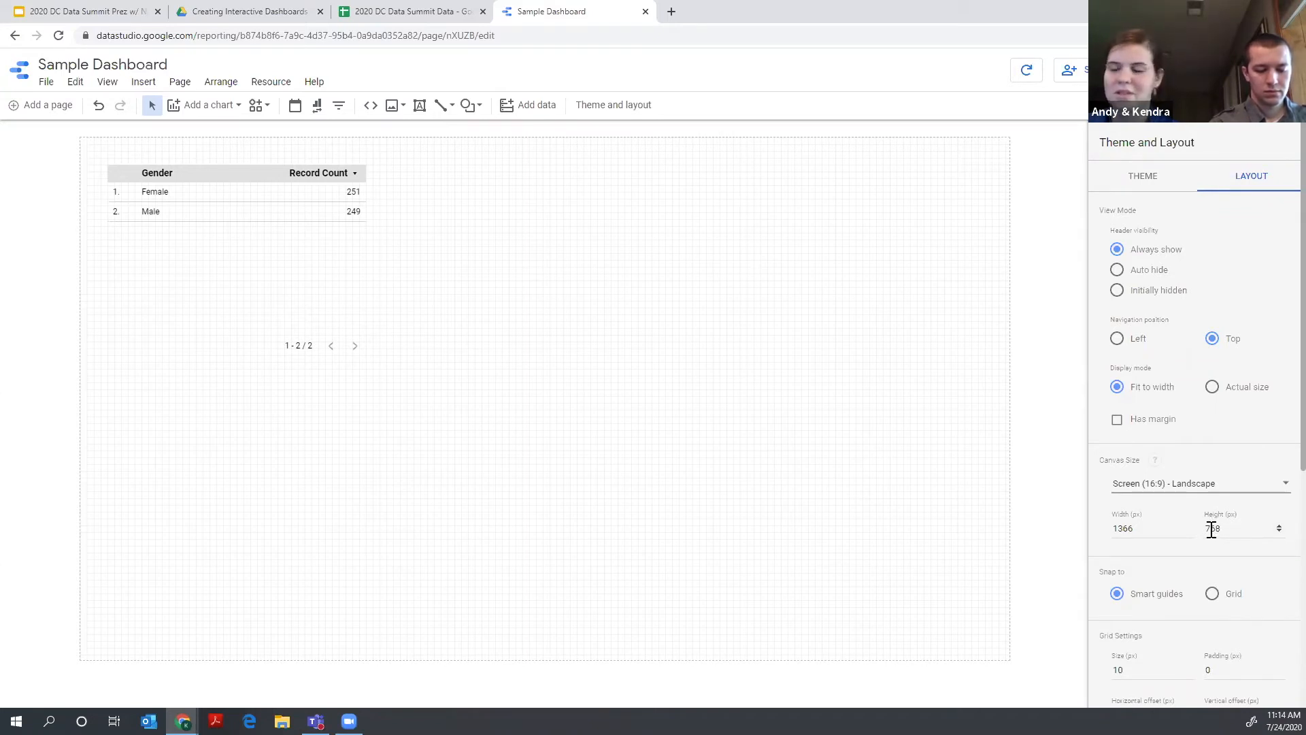
pyautogui.scroll(-5, 1109, 514)
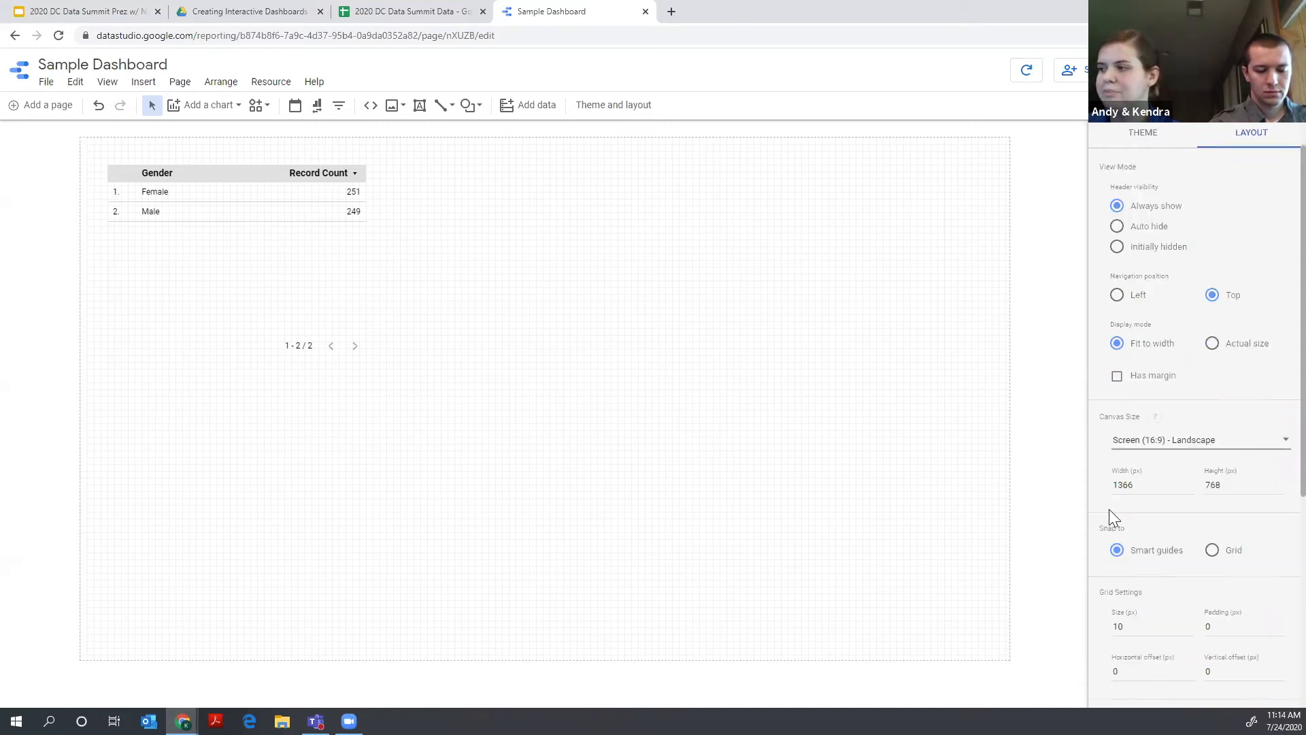
pyautogui.scroll(5, 1154, 374)
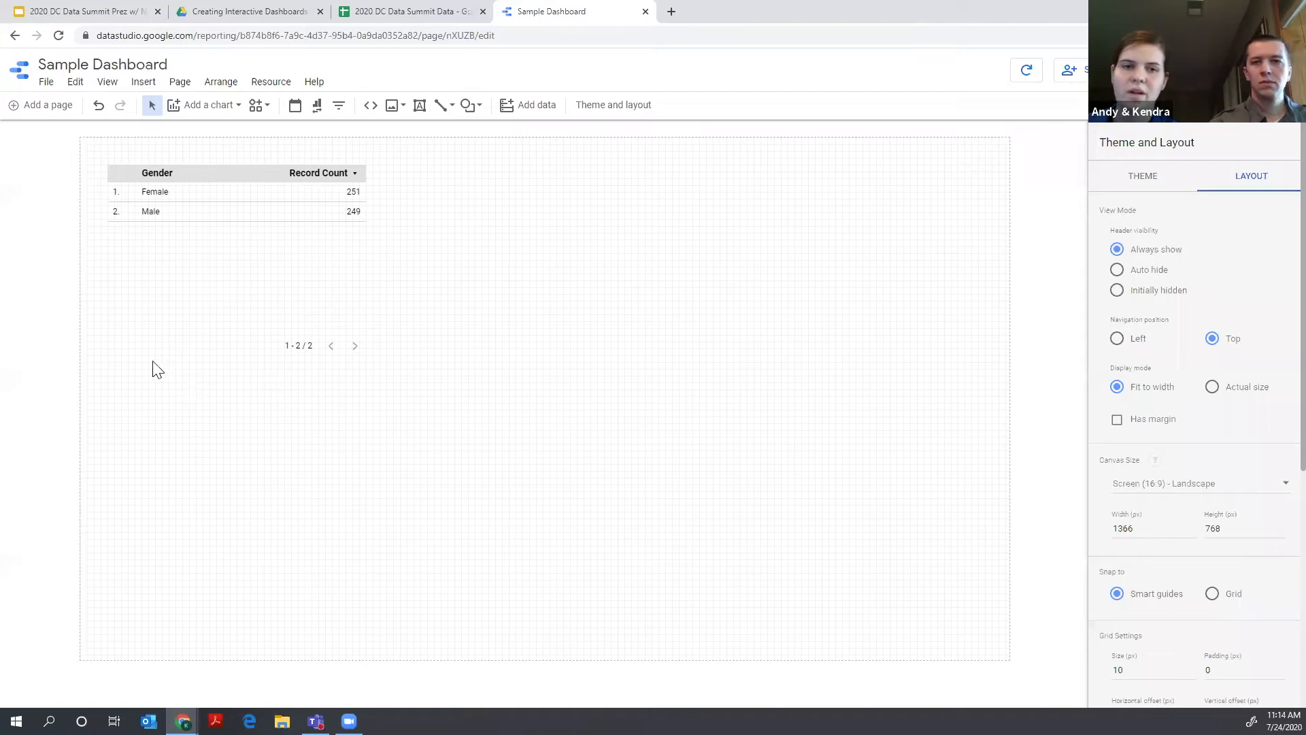
# - Open the Roster data source for editing from the added data sources and add a calculated field named "SPED Classification"
pyautogui.click(269, 83)
pyautogui.click(275, 109)
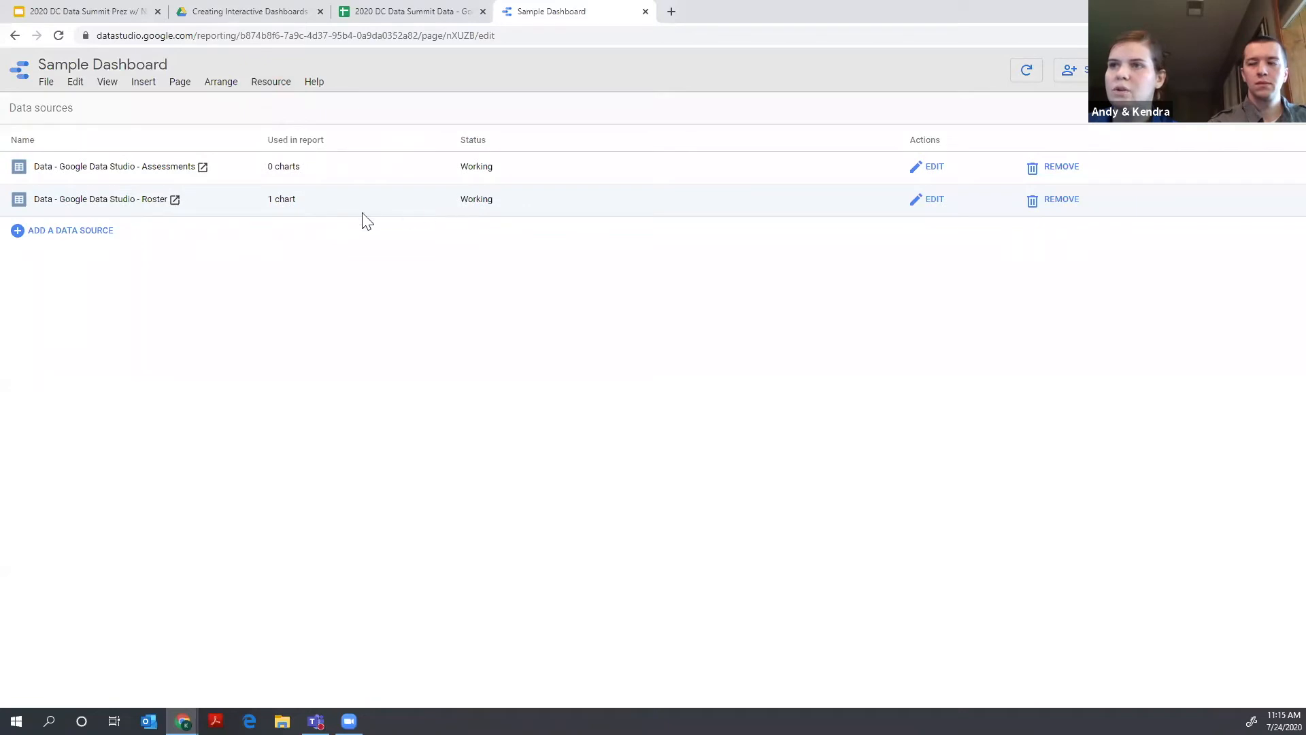
pyautogui.click(931, 200)
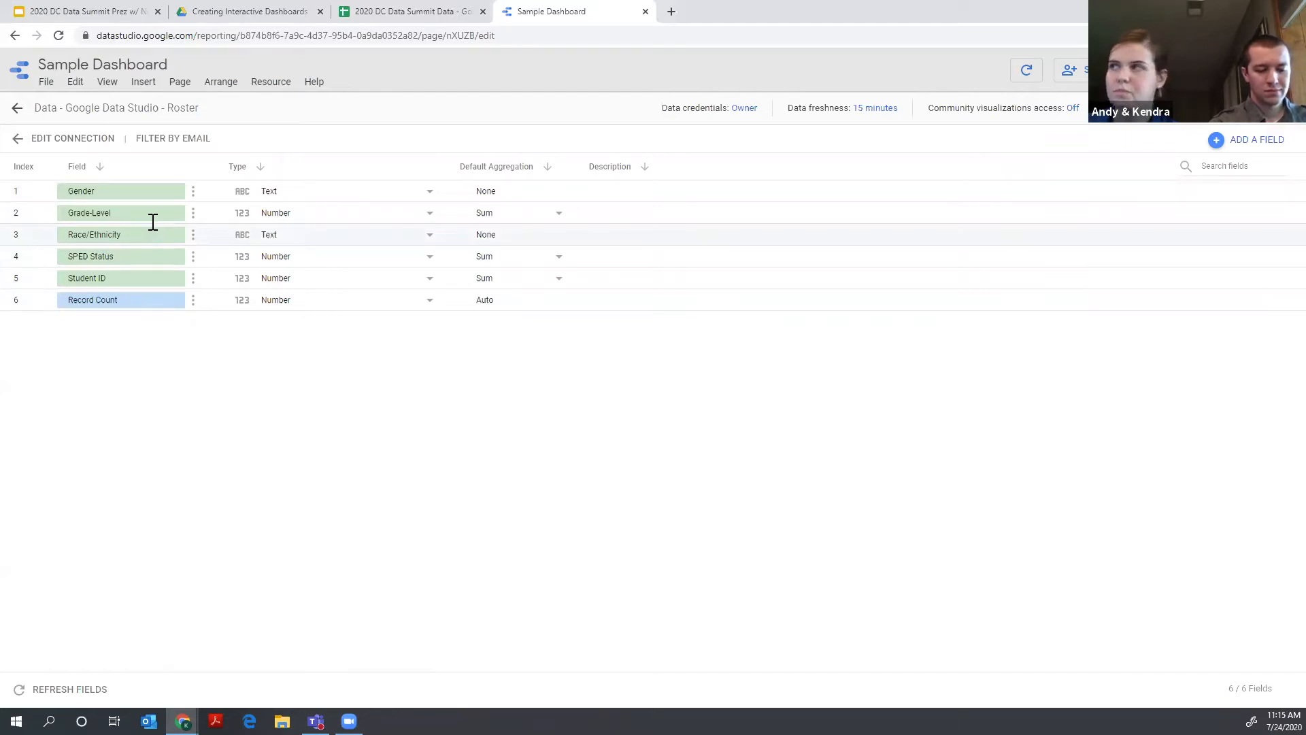
pyautogui.click(1232, 148)
pyautogui.click(303, 188)
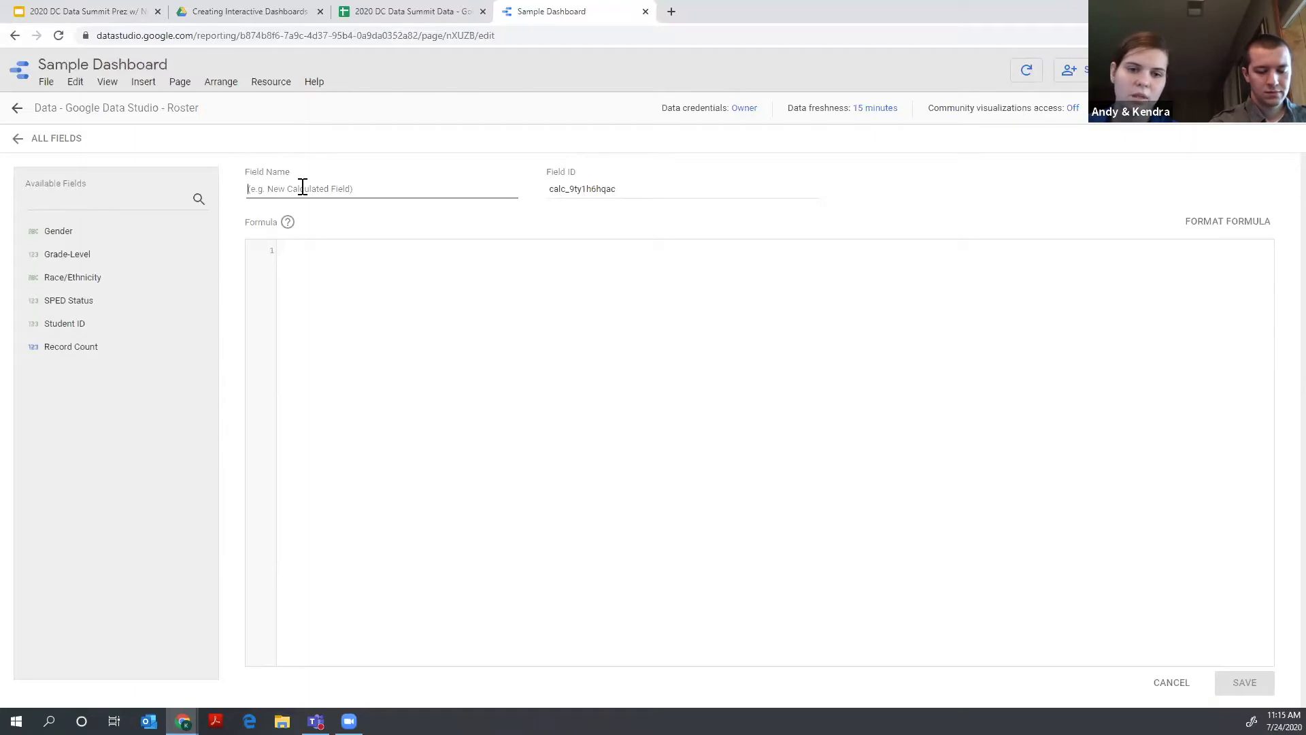
pyautogui.write('SPED Classification')
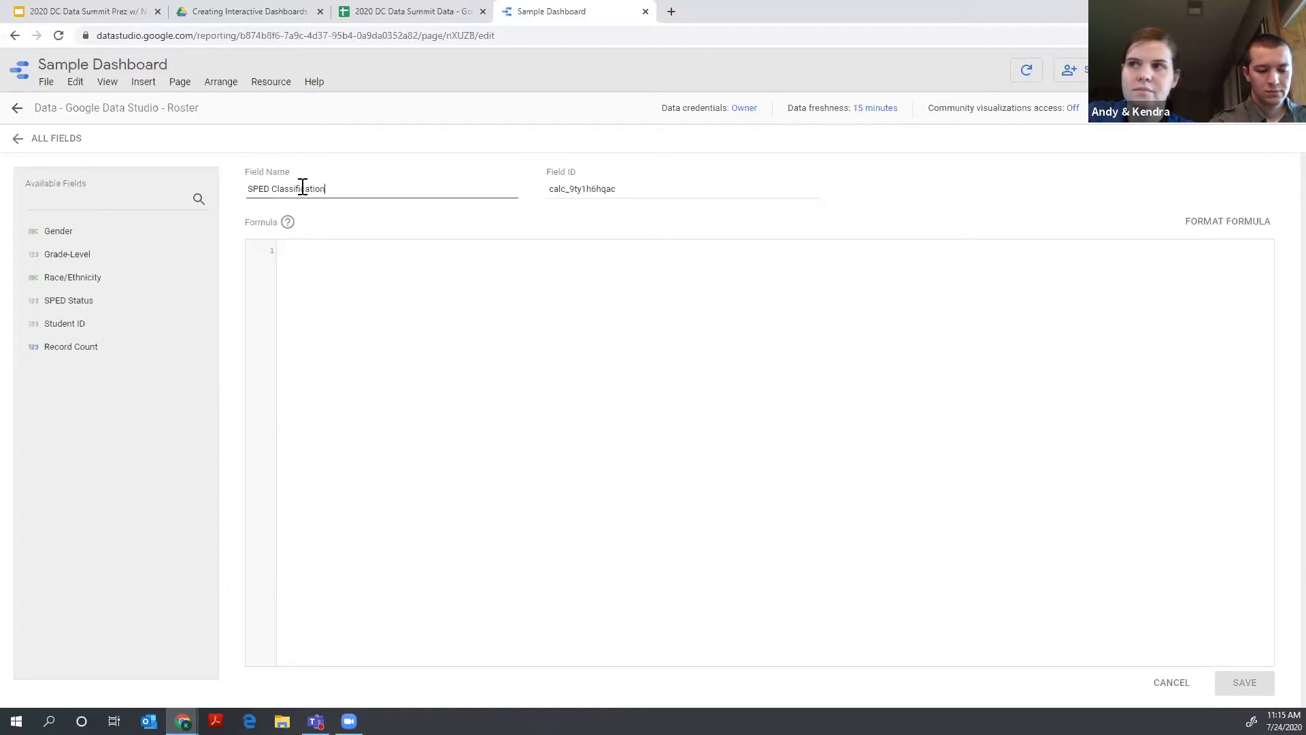
# - Begin the SPED Classification formula with CASE WHEN SPED Status = 1 THEN "Special Education", using the SPED Status field
pyautogui.click(328, 280)
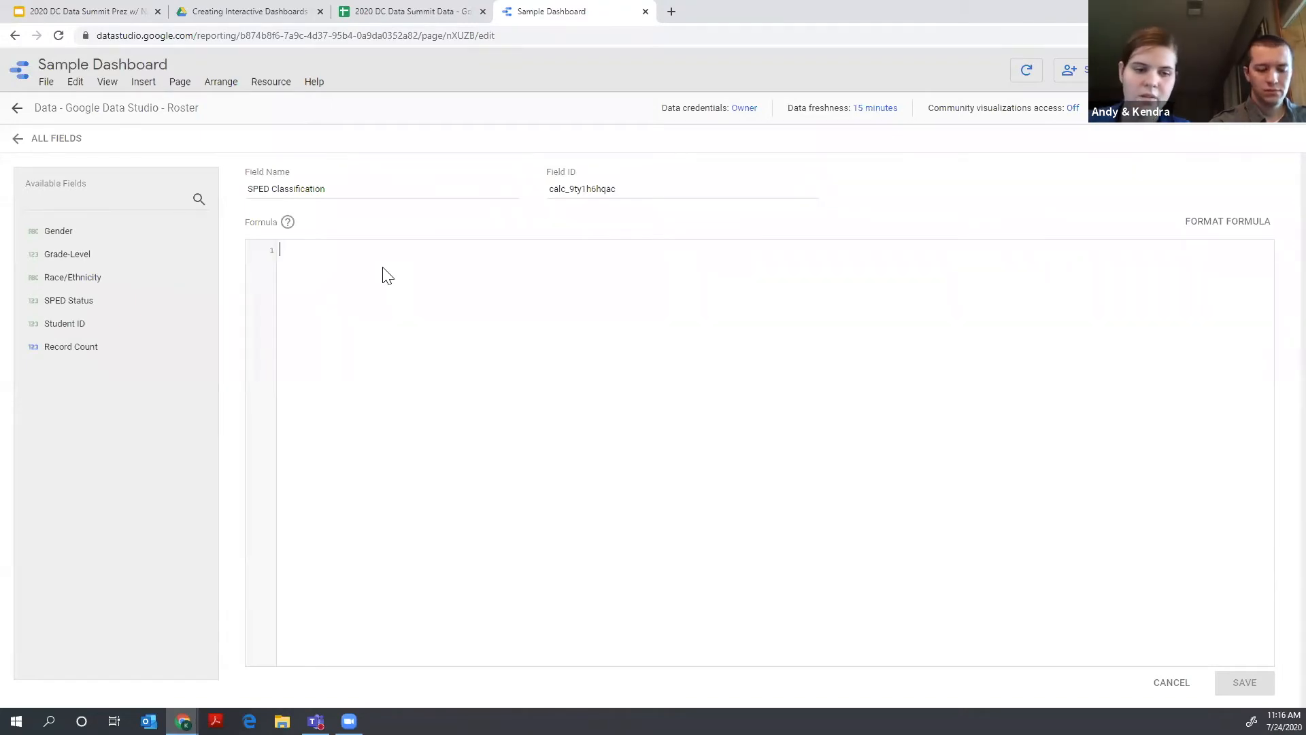
pyautogui.write('CASE')
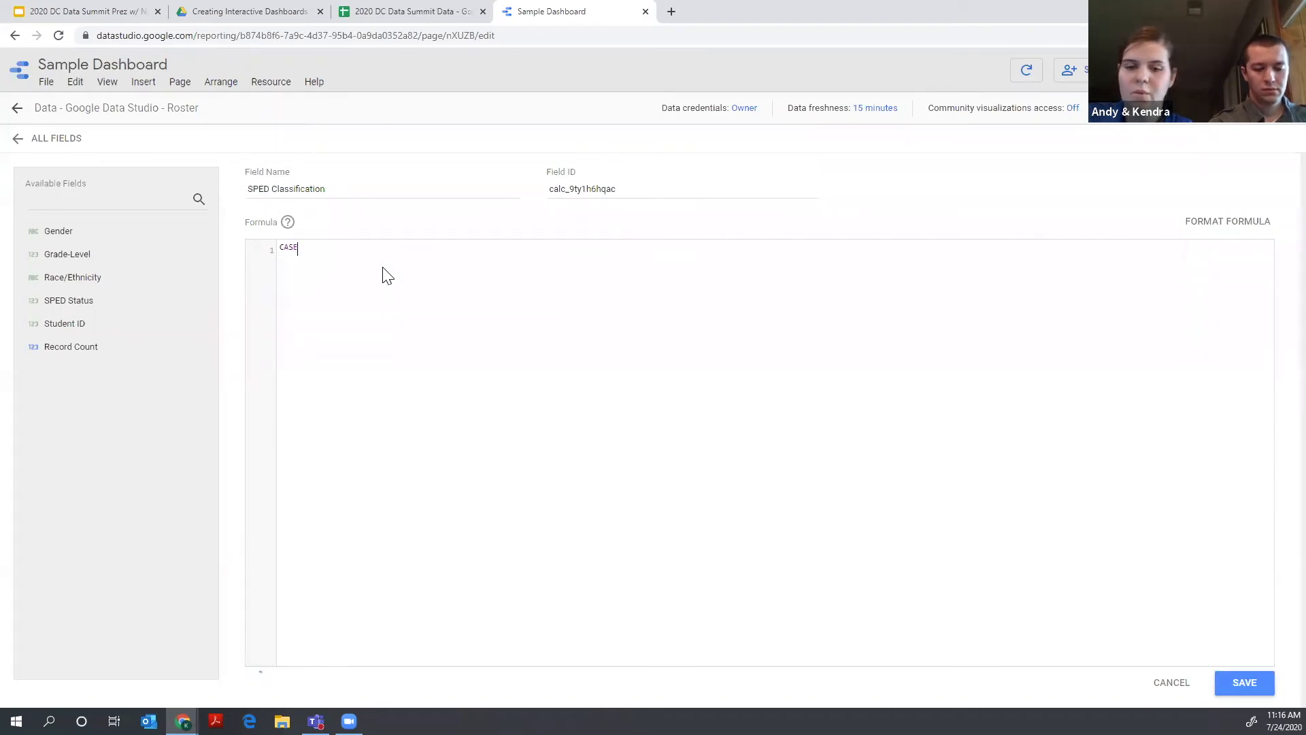
pyautogui.press('Return')
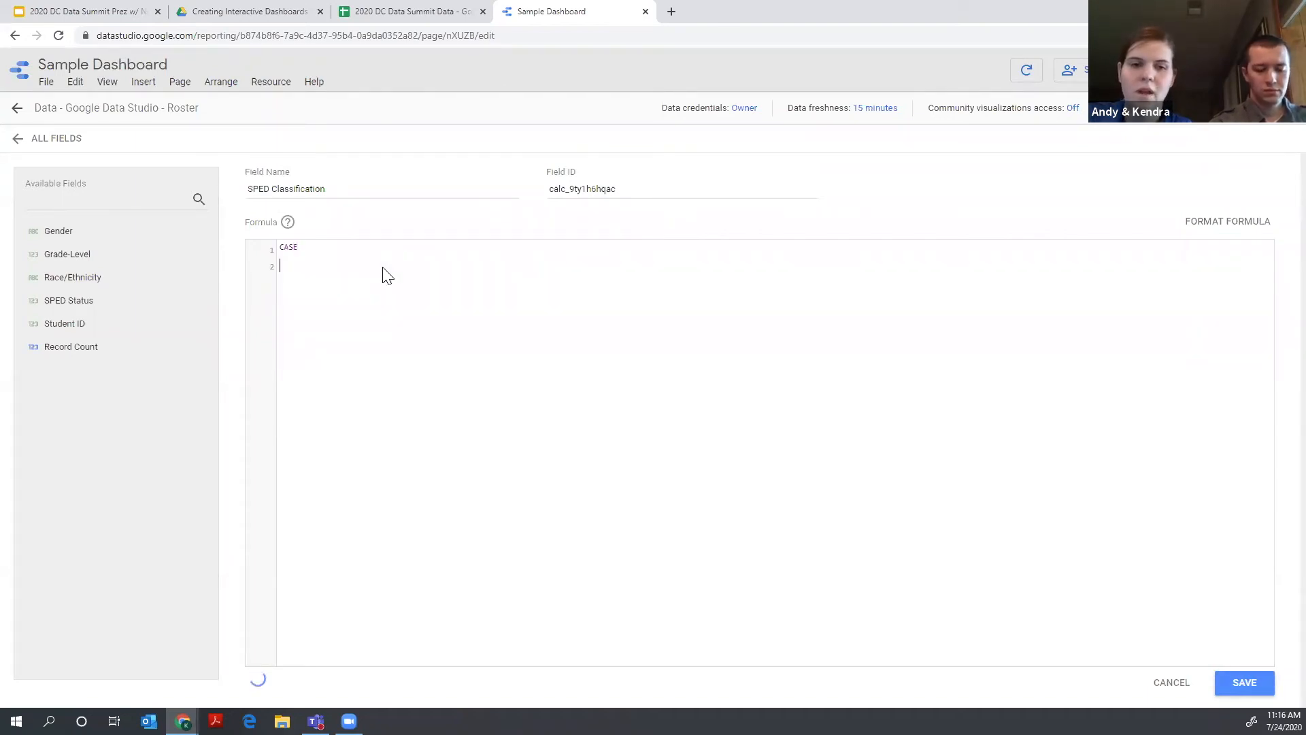
pyautogui.write('WHEN')
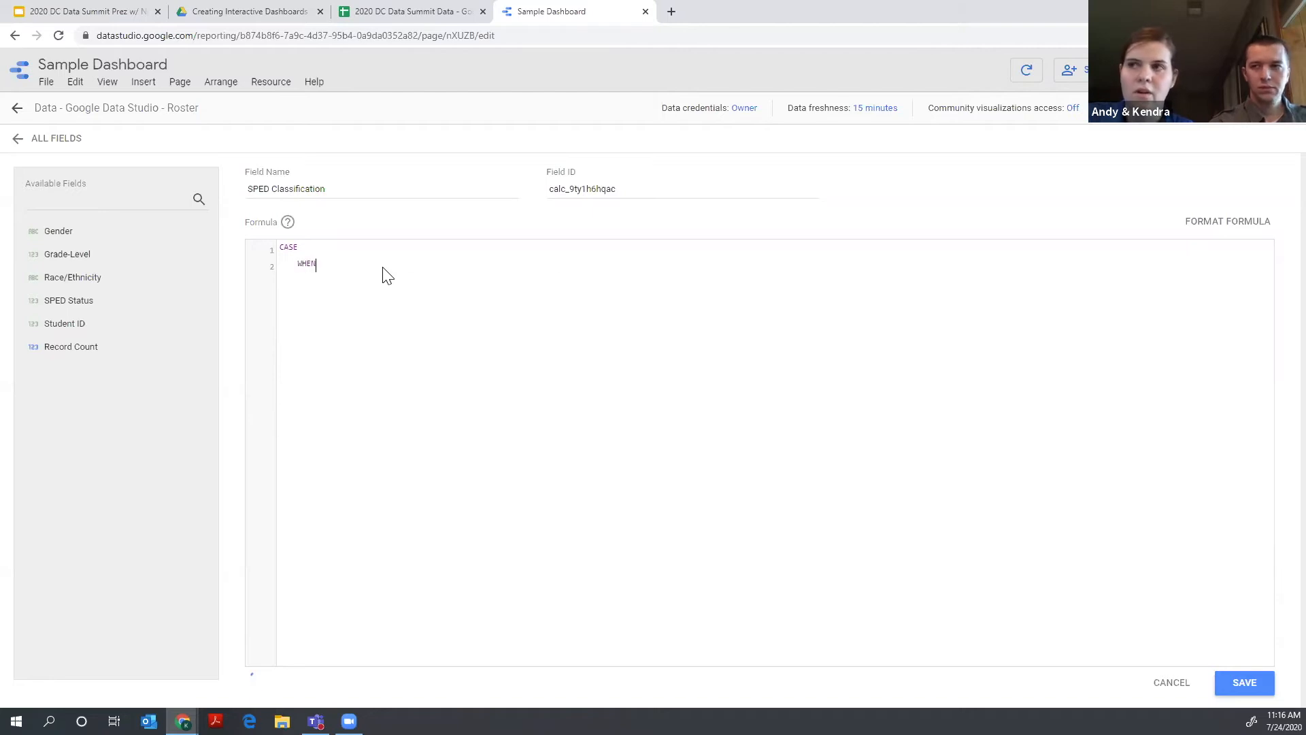
pyautogui.write(' spe')
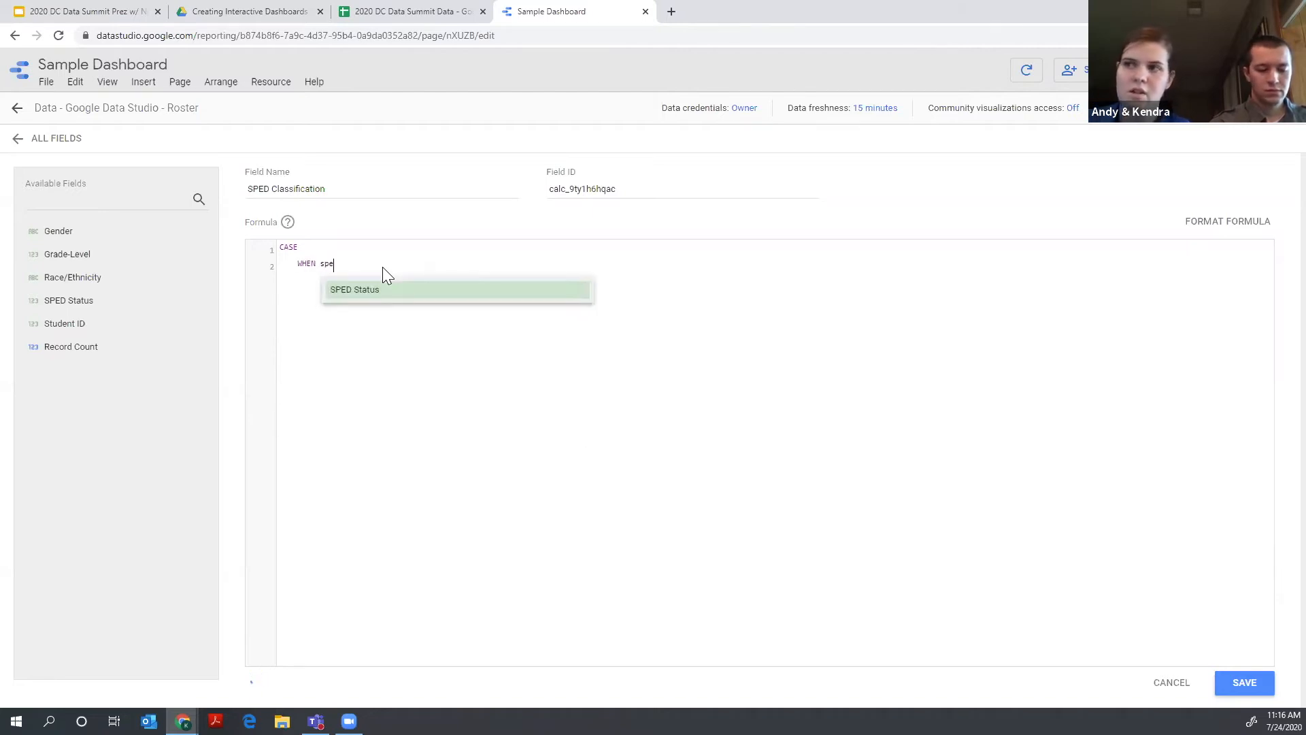
pyautogui.click(372, 291)
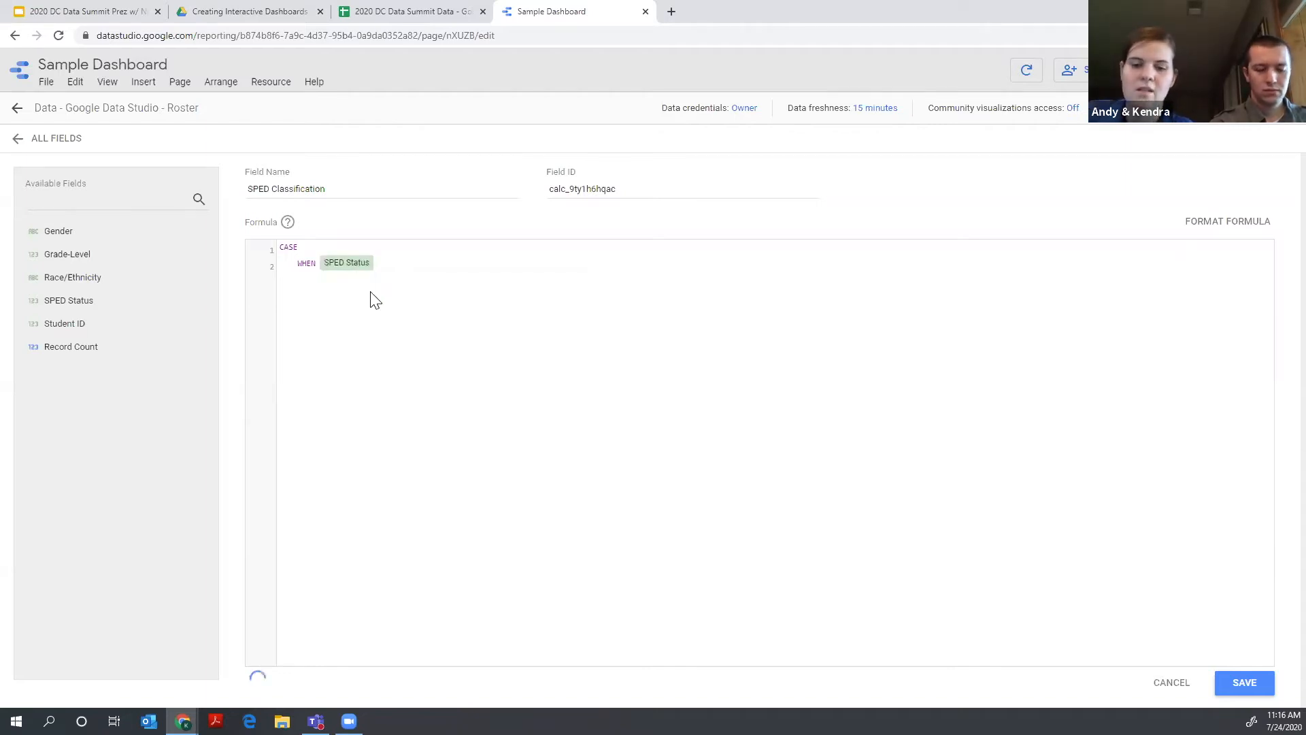
pyautogui.write('= 1     THEN "Spe')
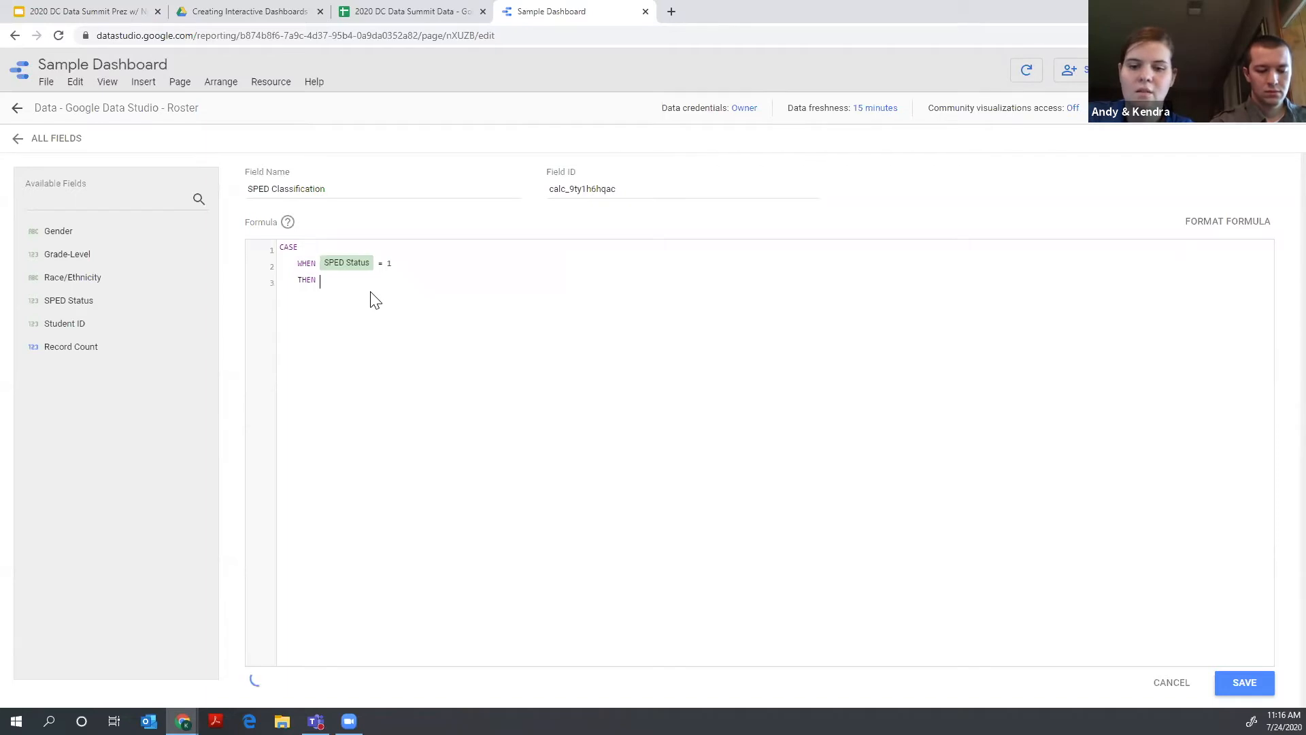
pyautogui.write('cial')
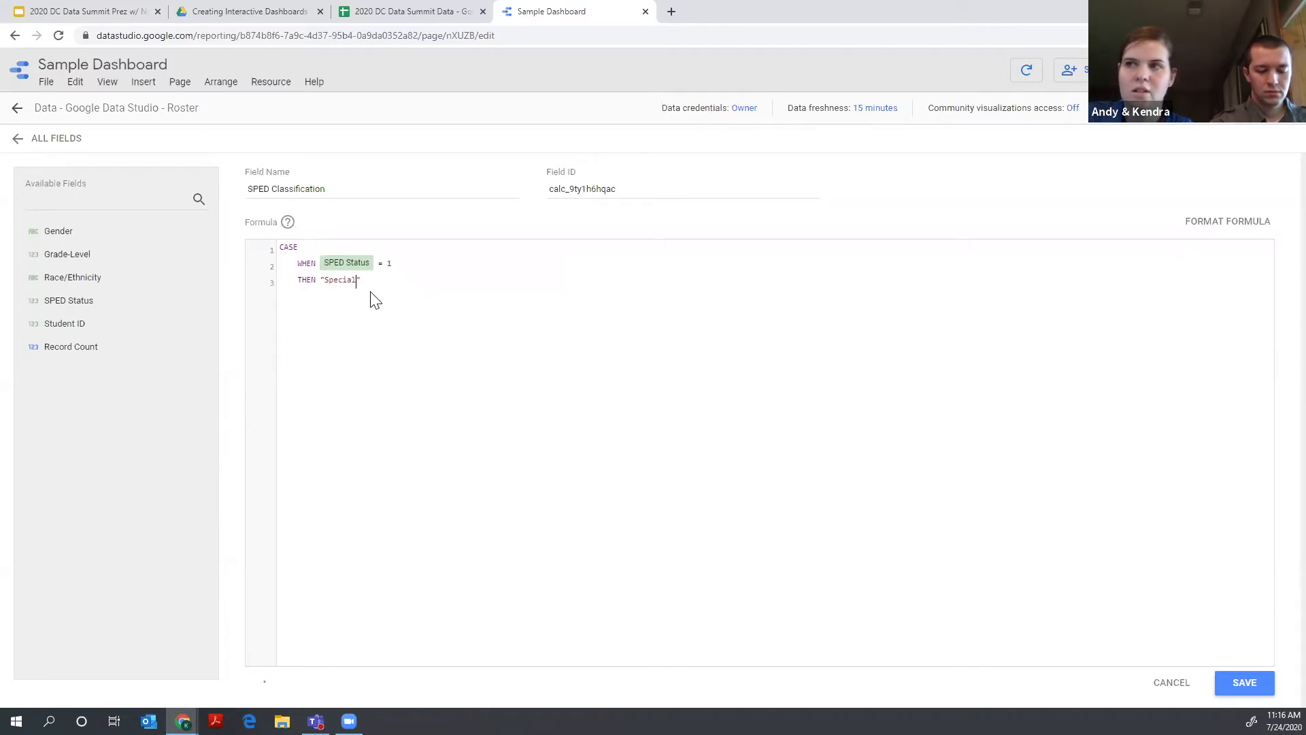
pyautogui.write(' Education')
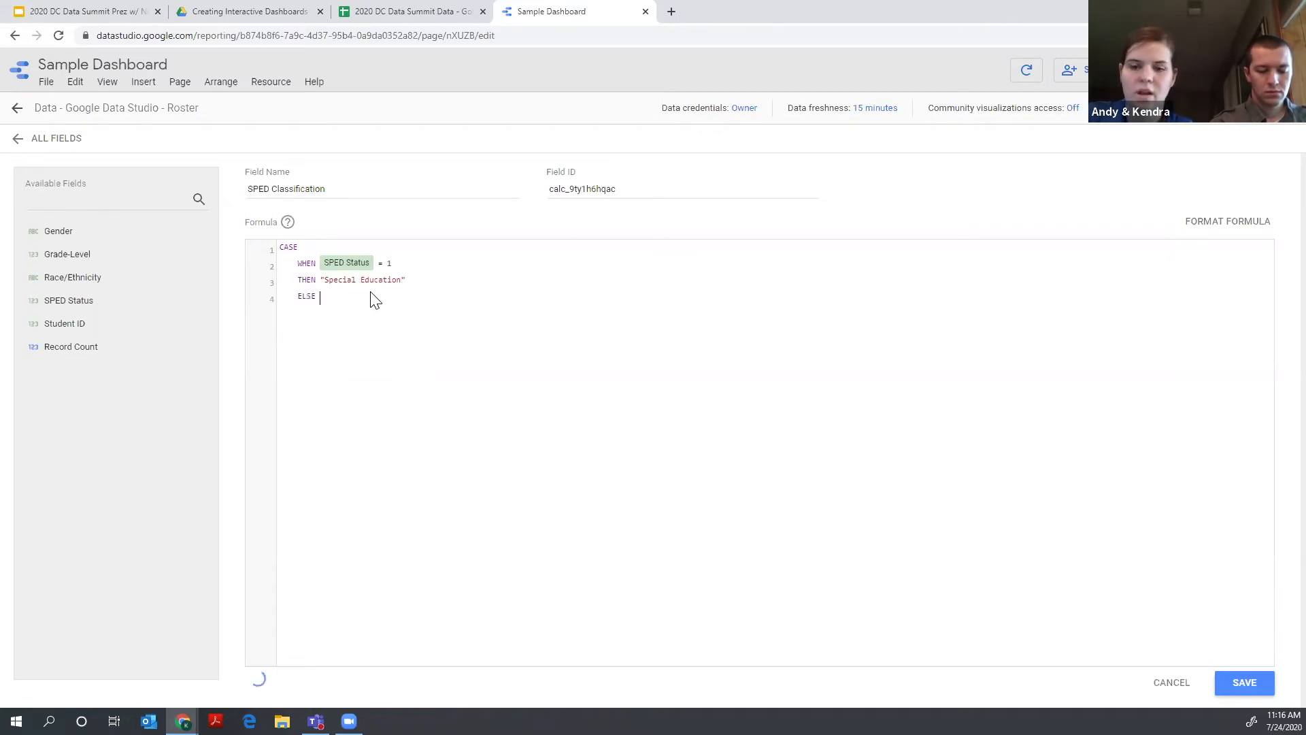
# - Complete the formula with ELSE "General Education" and a closing END line, and check its validation status
pyautogui.write('al ')
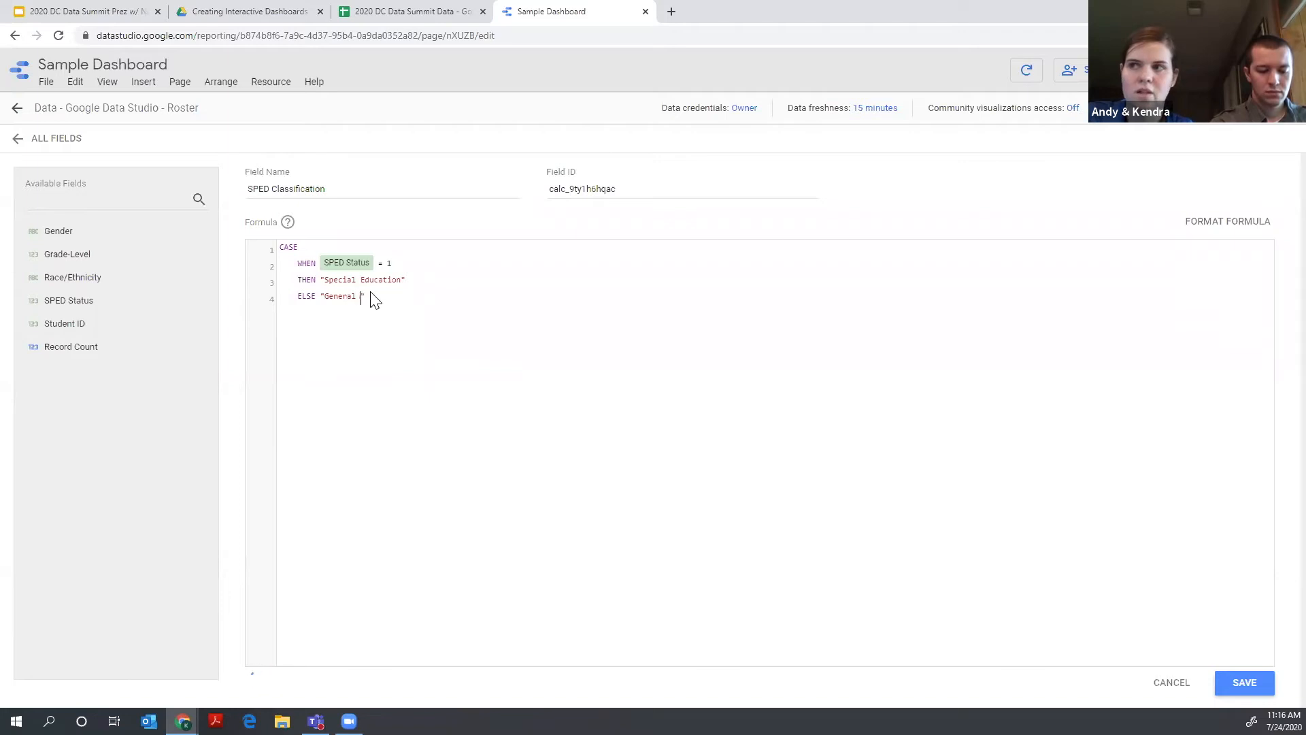
pyautogui.write('Education')
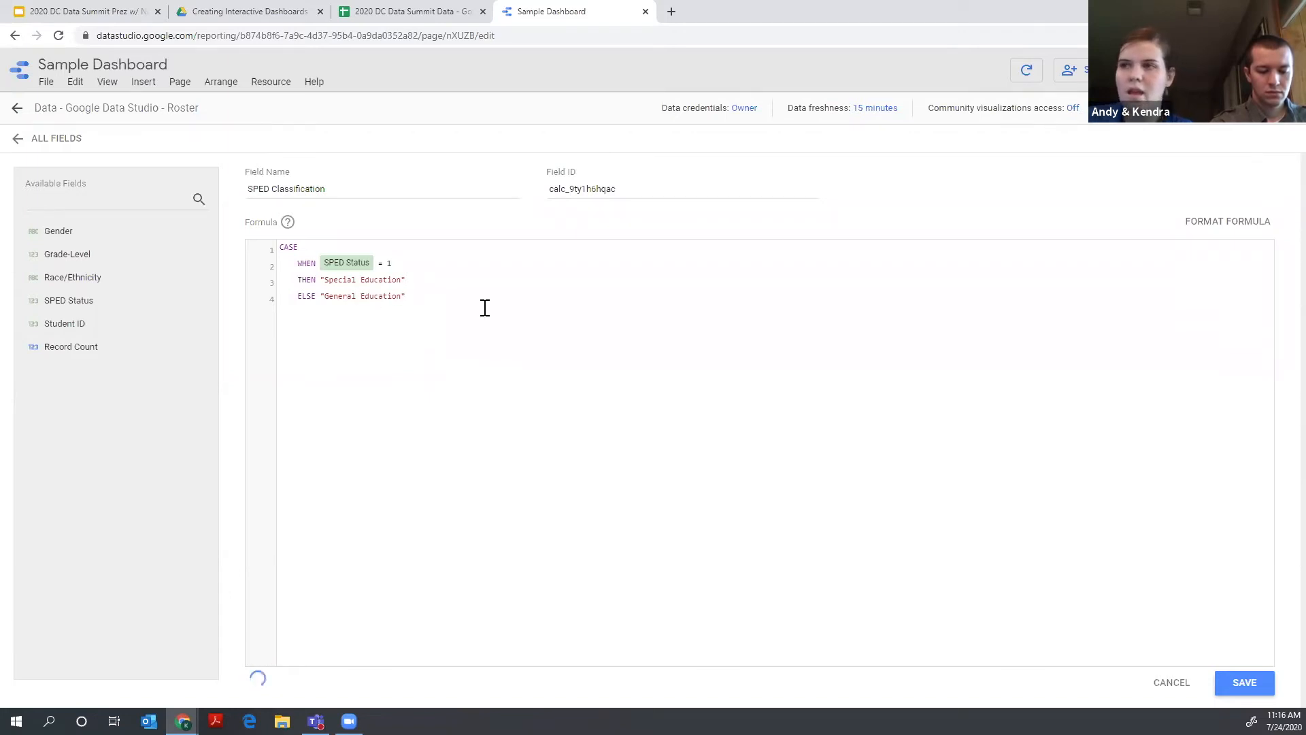
pyautogui.click(429, 291)
pyautogui.press('Return')
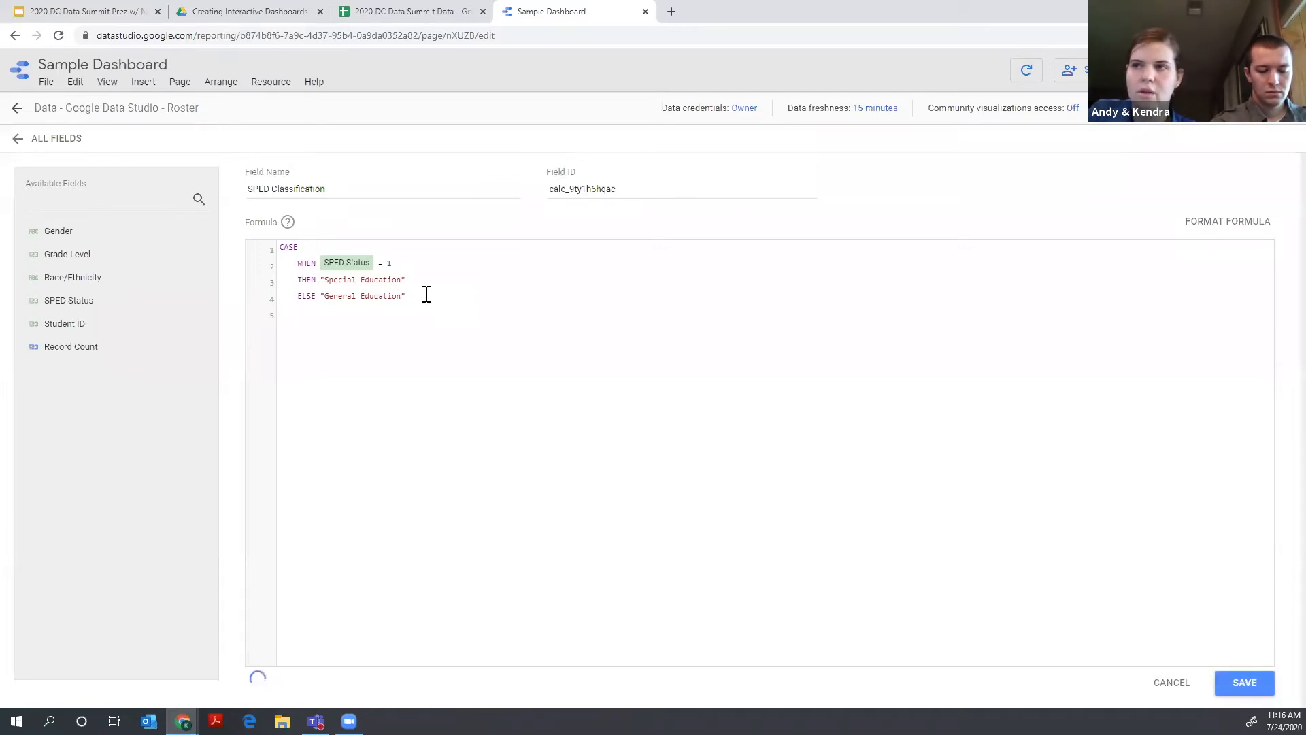
pyautogui.write('END')
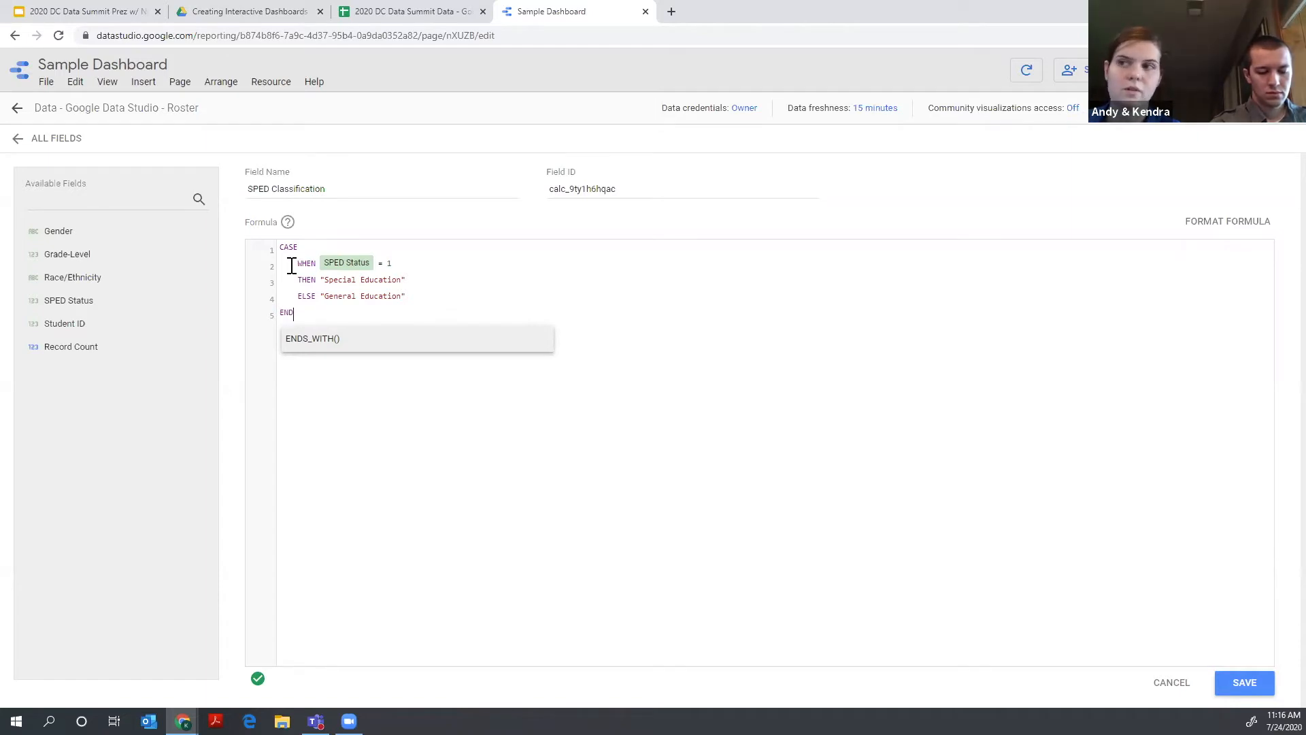
pyautogui.click(339, 306)
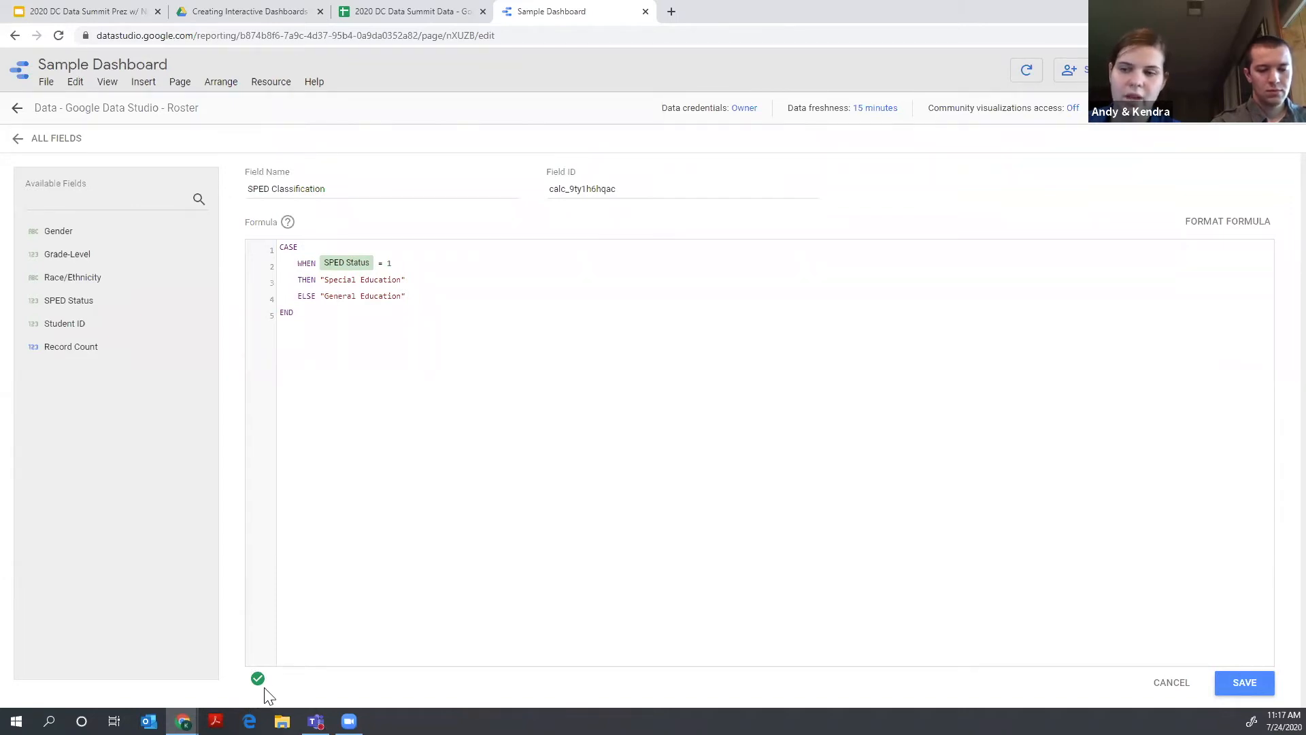
pyautogui.moveTo(262, 678)
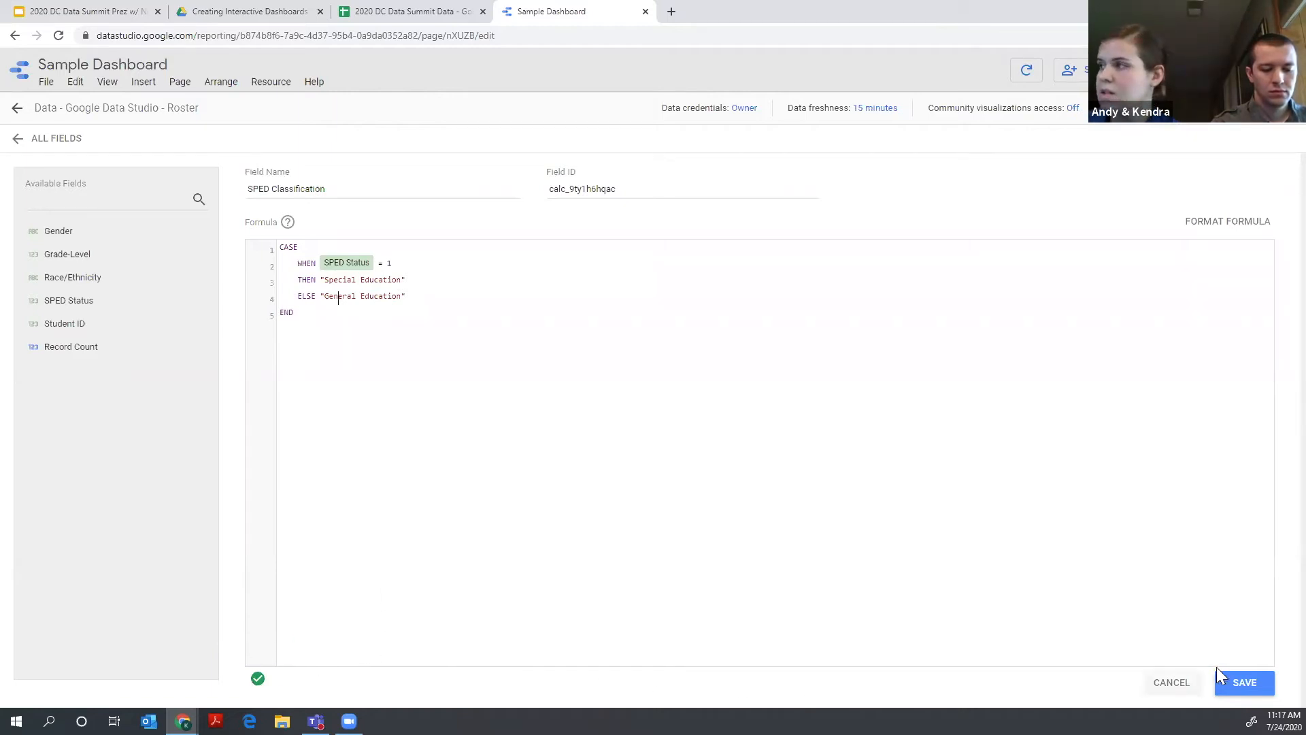
# - Save the SPED Classification calculated field and close the data source editor to return to the report
pyautogui.click(1237, 683)
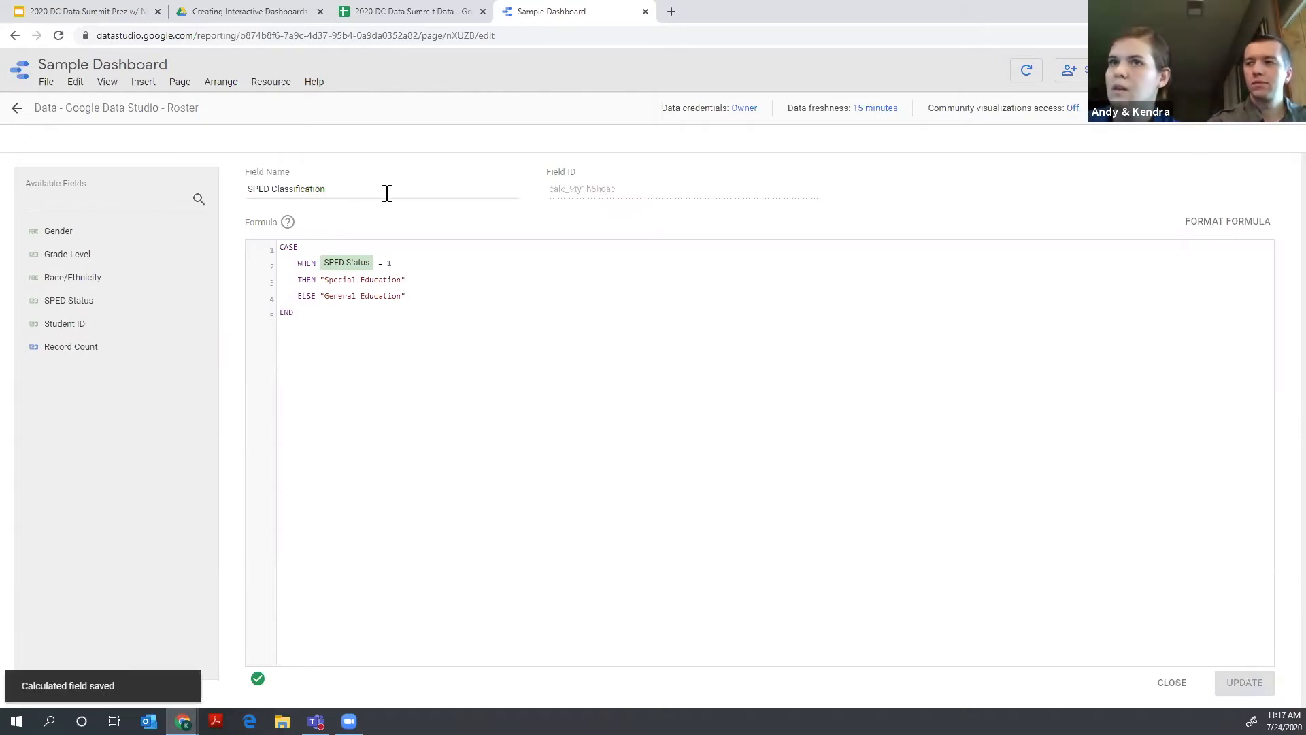
pyautogui.click(1266, 107)
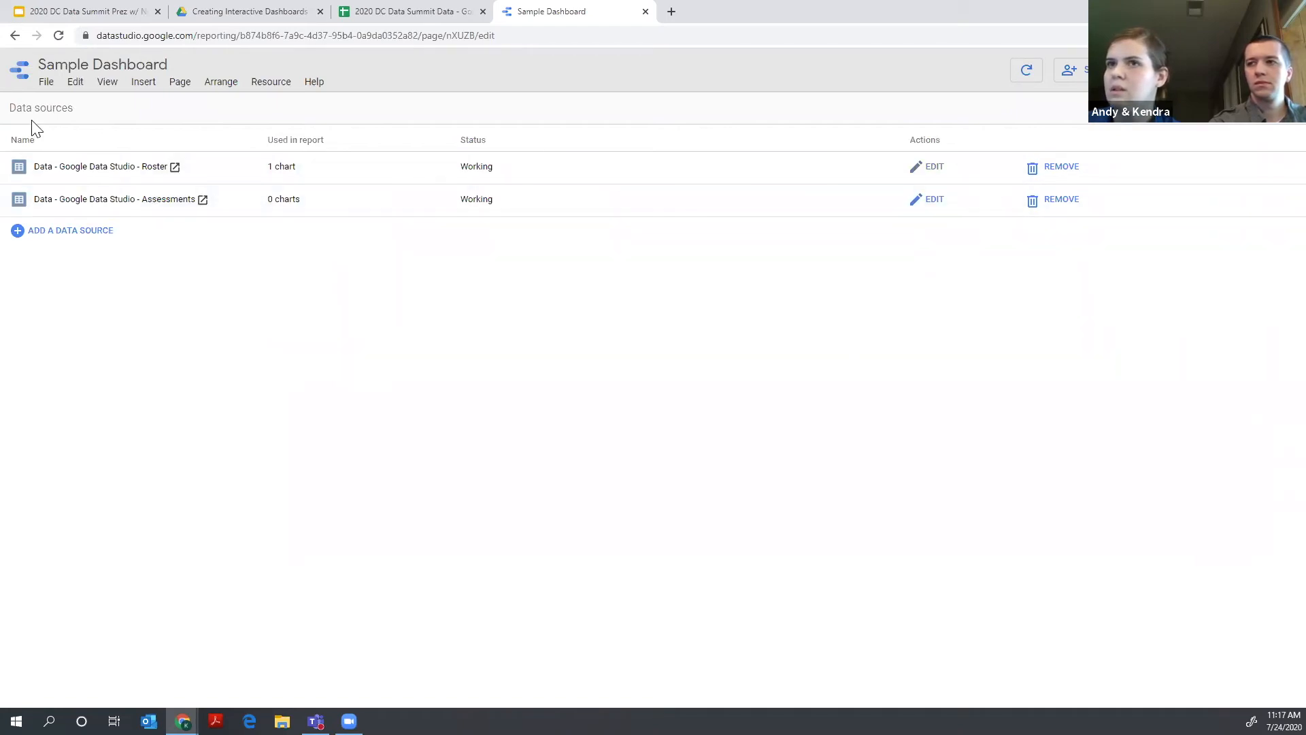
pyautogui.click(1267, 108)
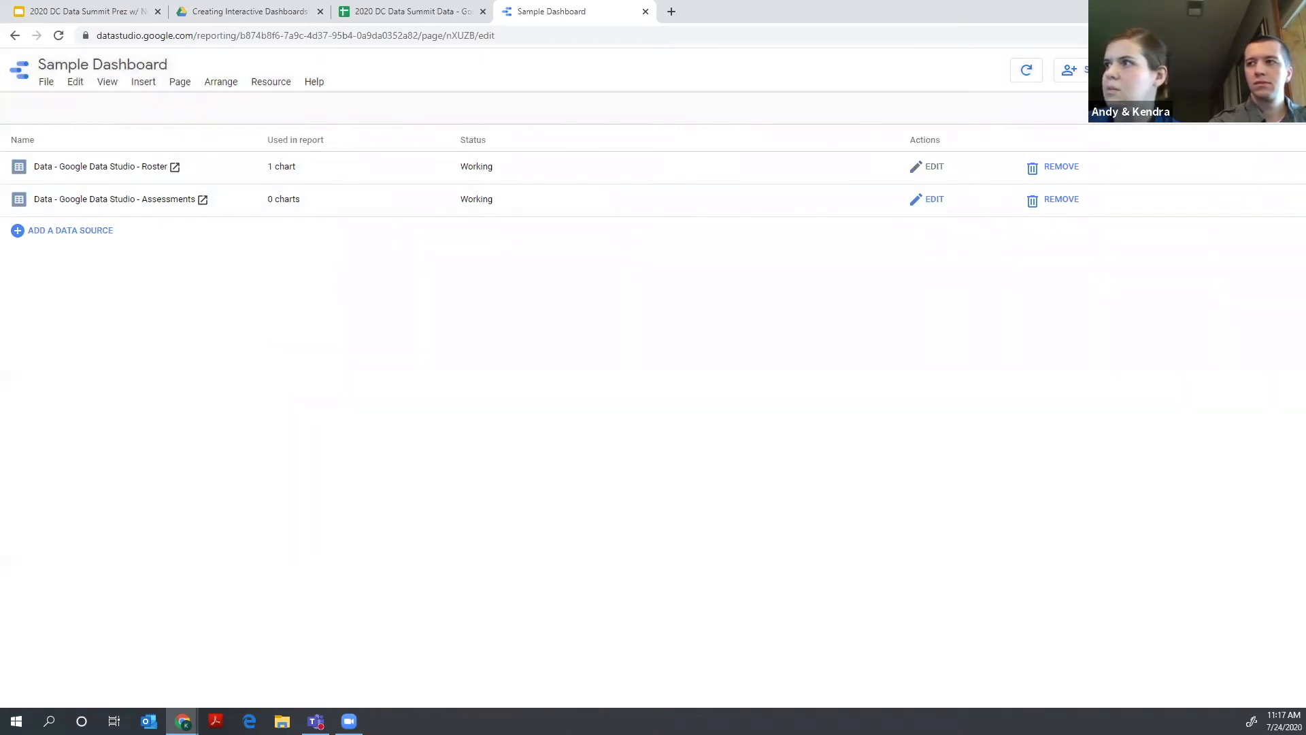
# - Remove the Roster data source from the report through the added data sources and confirm the removal
pyautogui.click(268, 83)
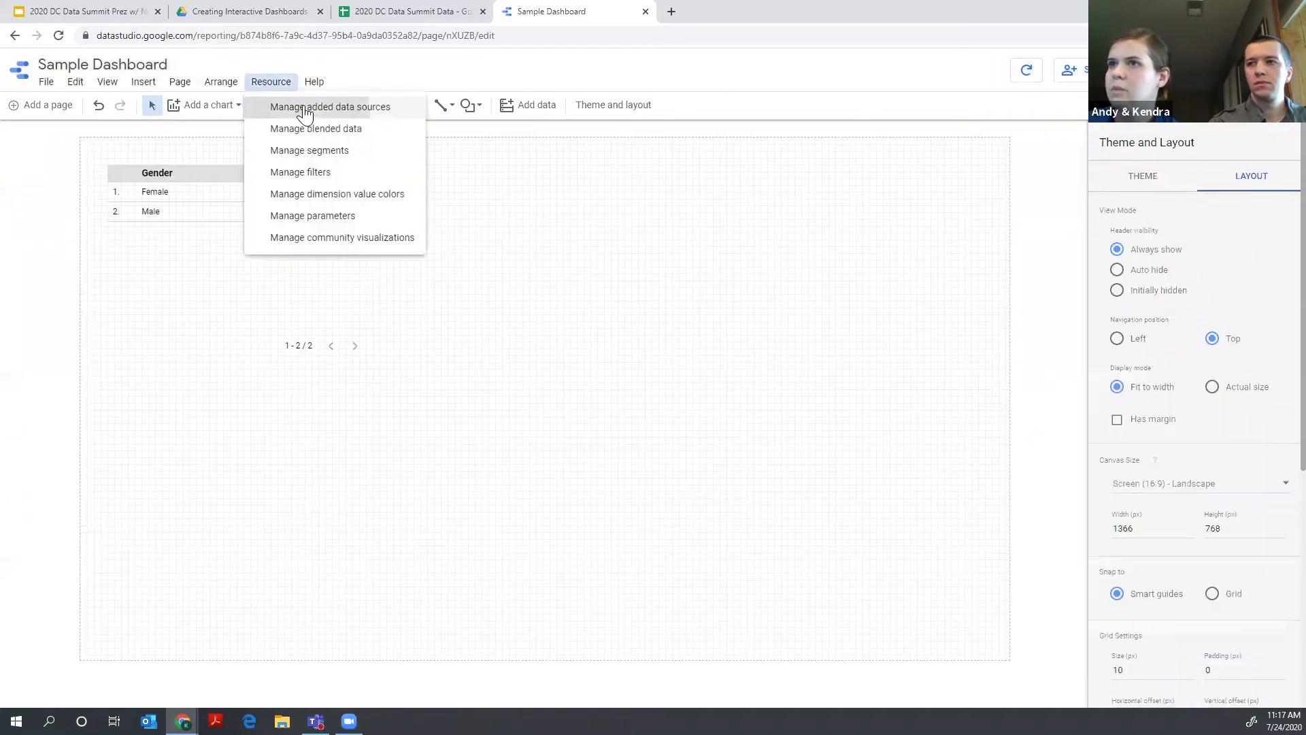
pyautogui.click(301, 112)
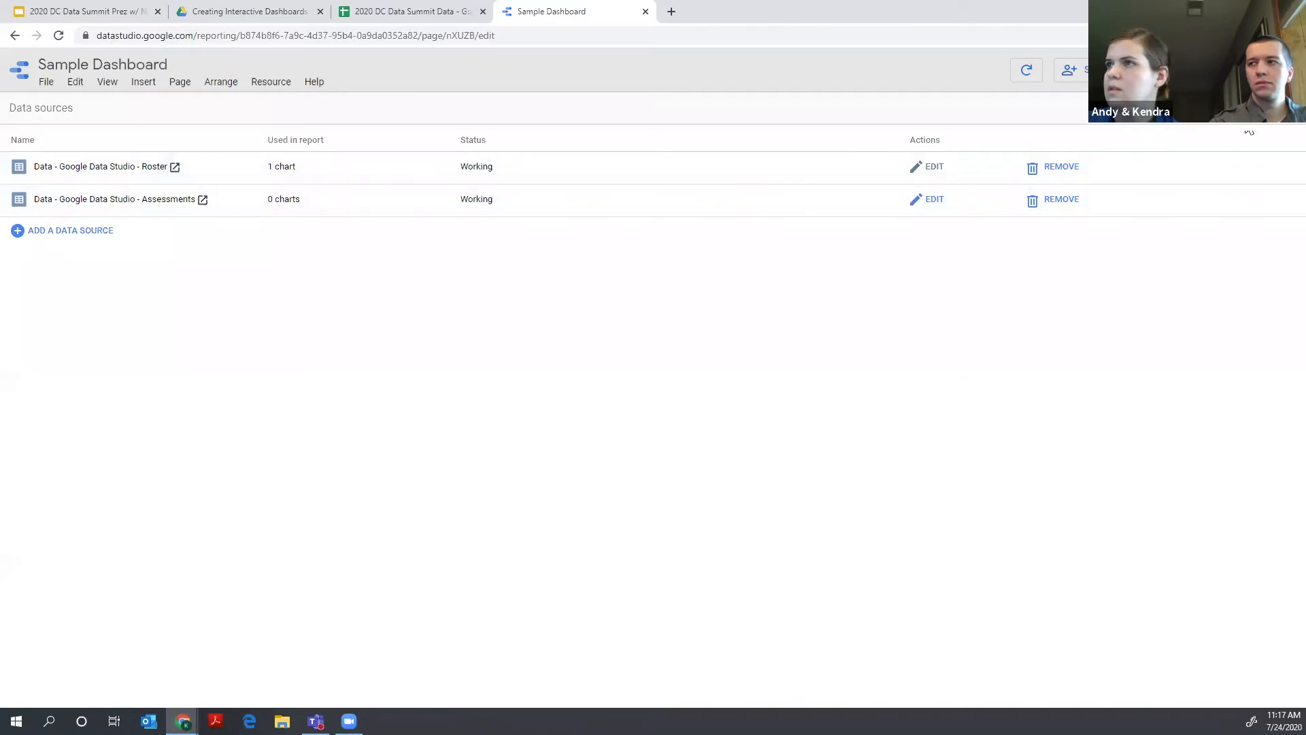
pyautogui.click(1050, 170)
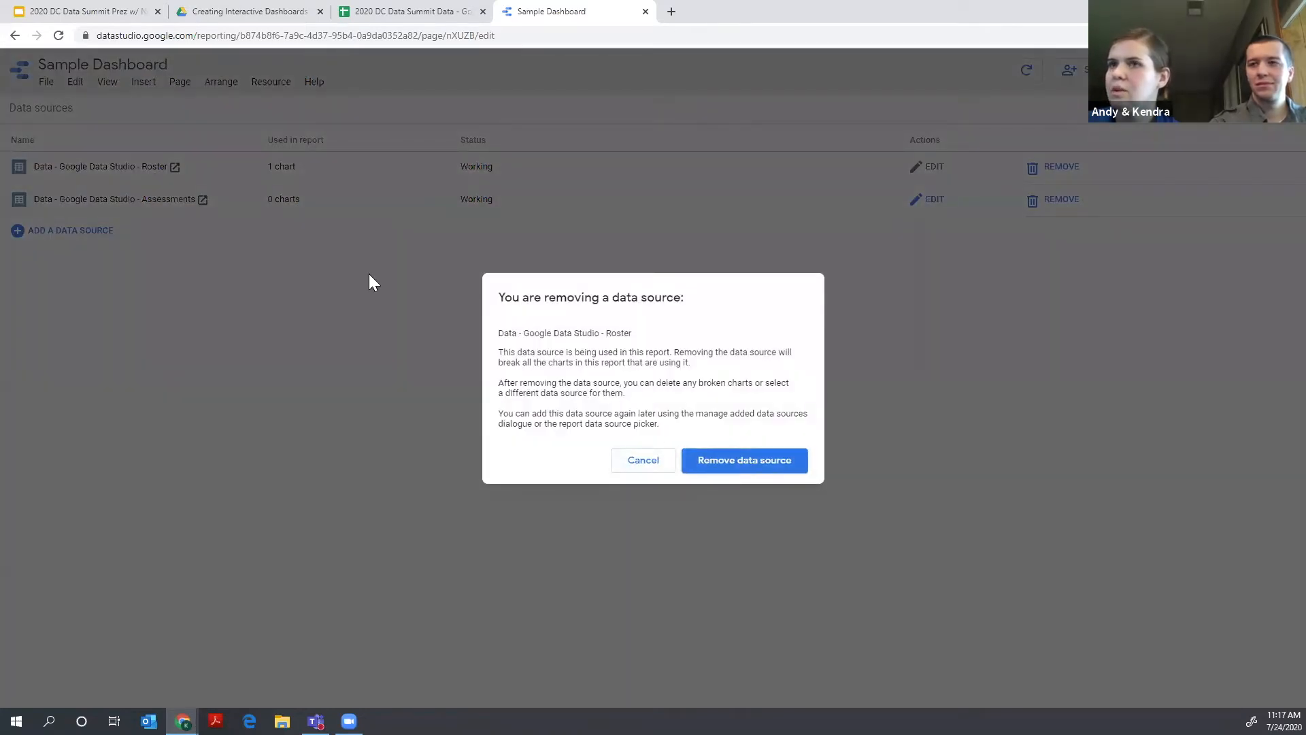
pyautogui.click(762, 460)
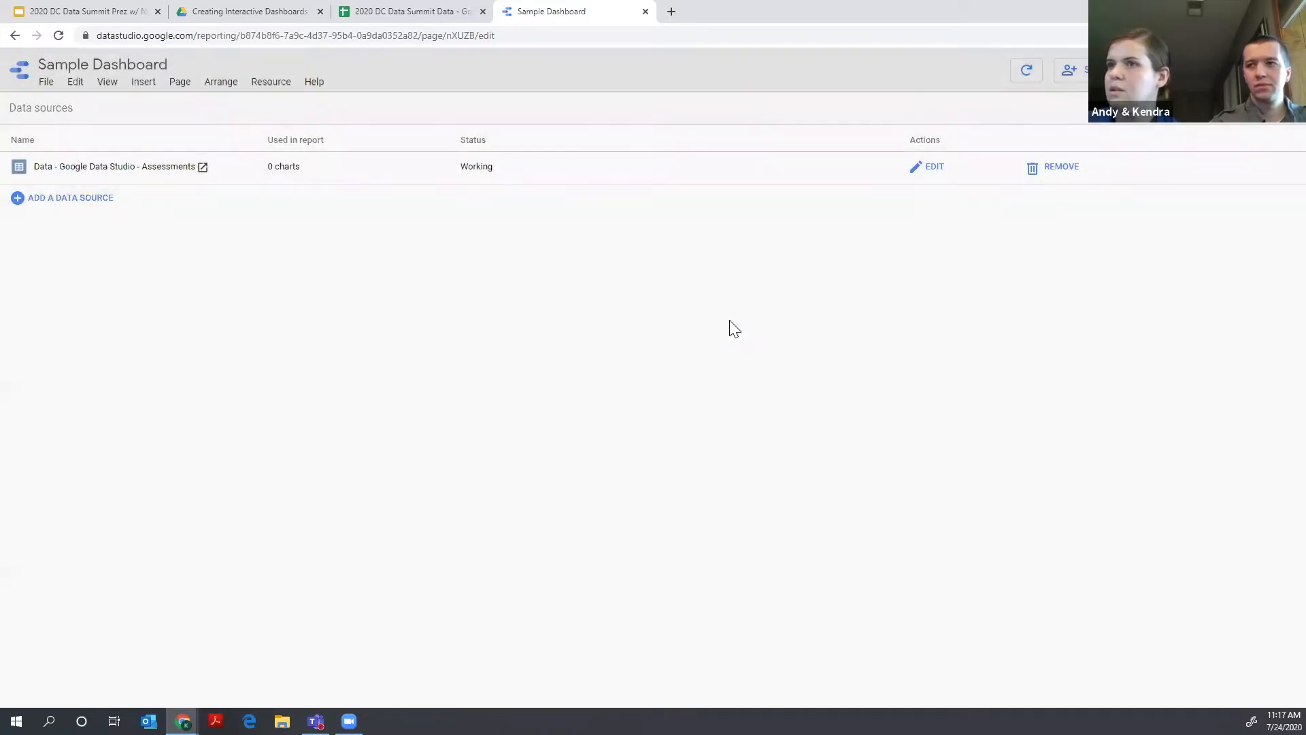
# - Add the Roster worksheet of the owned "Data - Google Data Studio" spreadsheet to the report using the Google Sheets connector
pyautogui.click(45, 198)
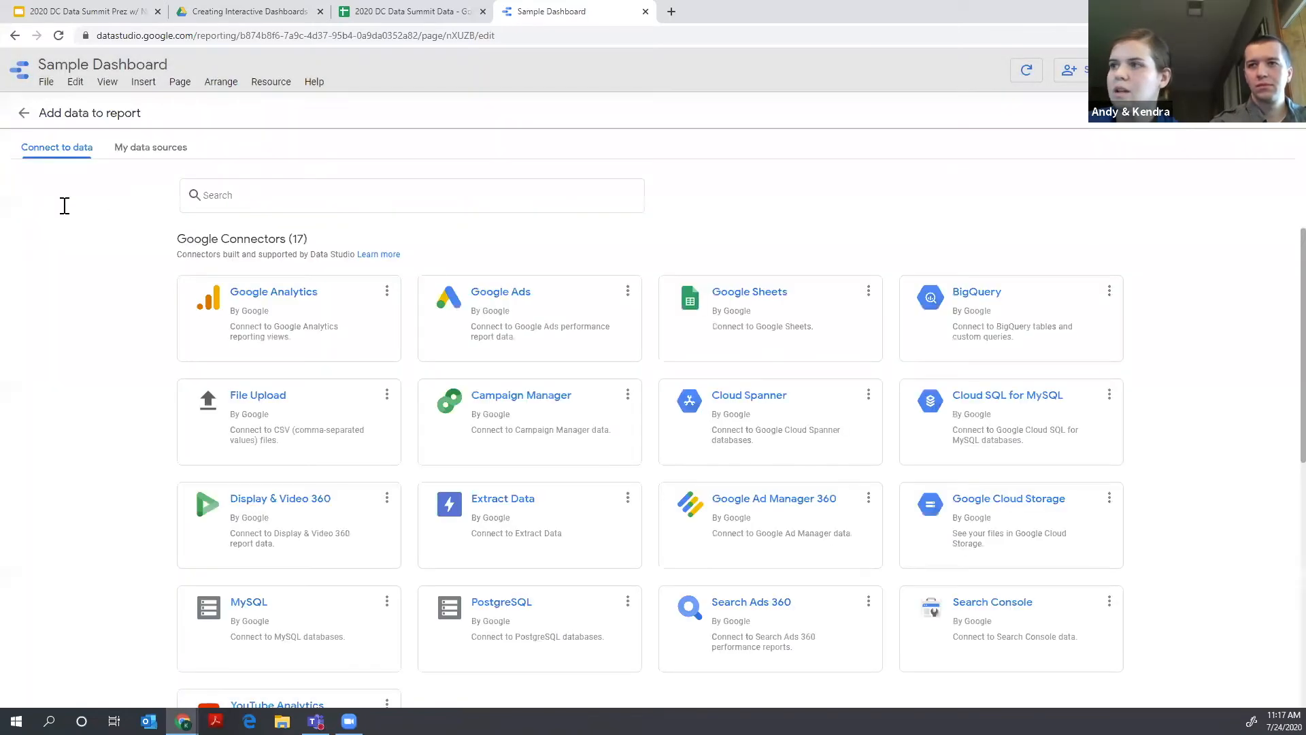
pyautogui.click(749, 294)
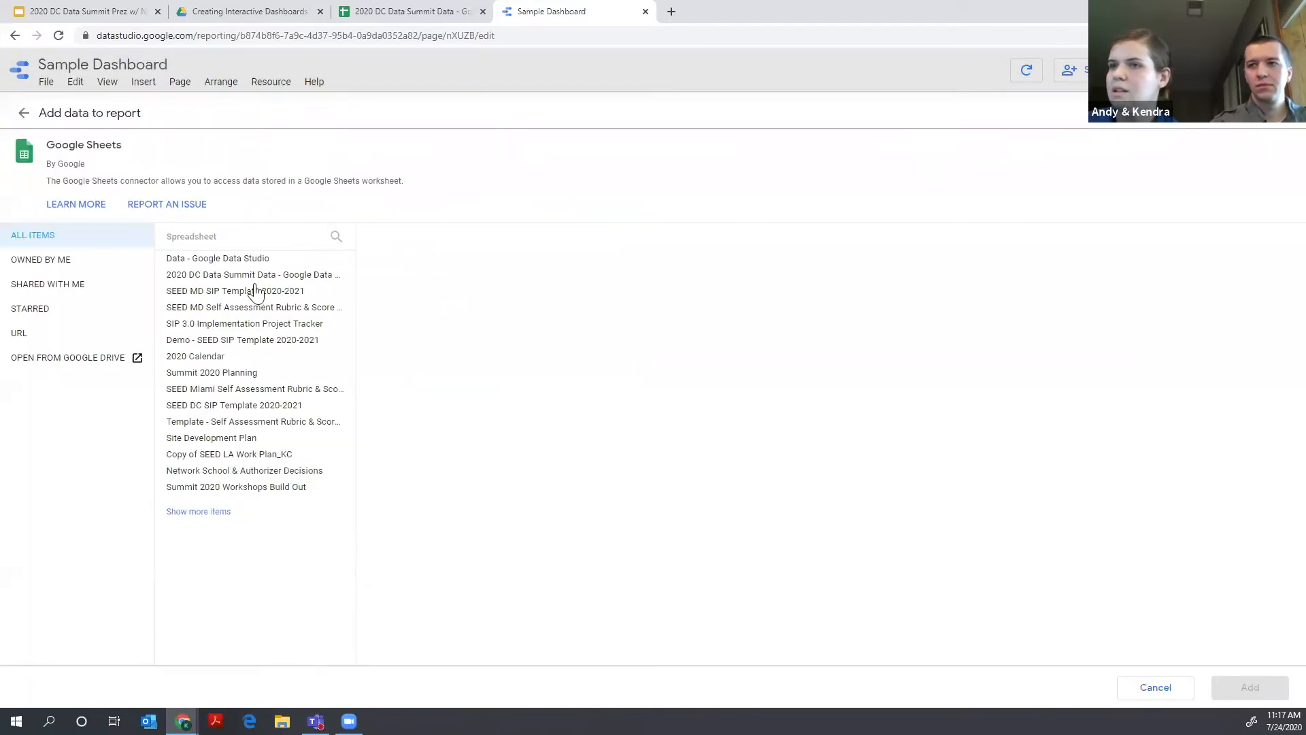
pyautogui.click(34, 260)
pyautogui.click(222, 262)
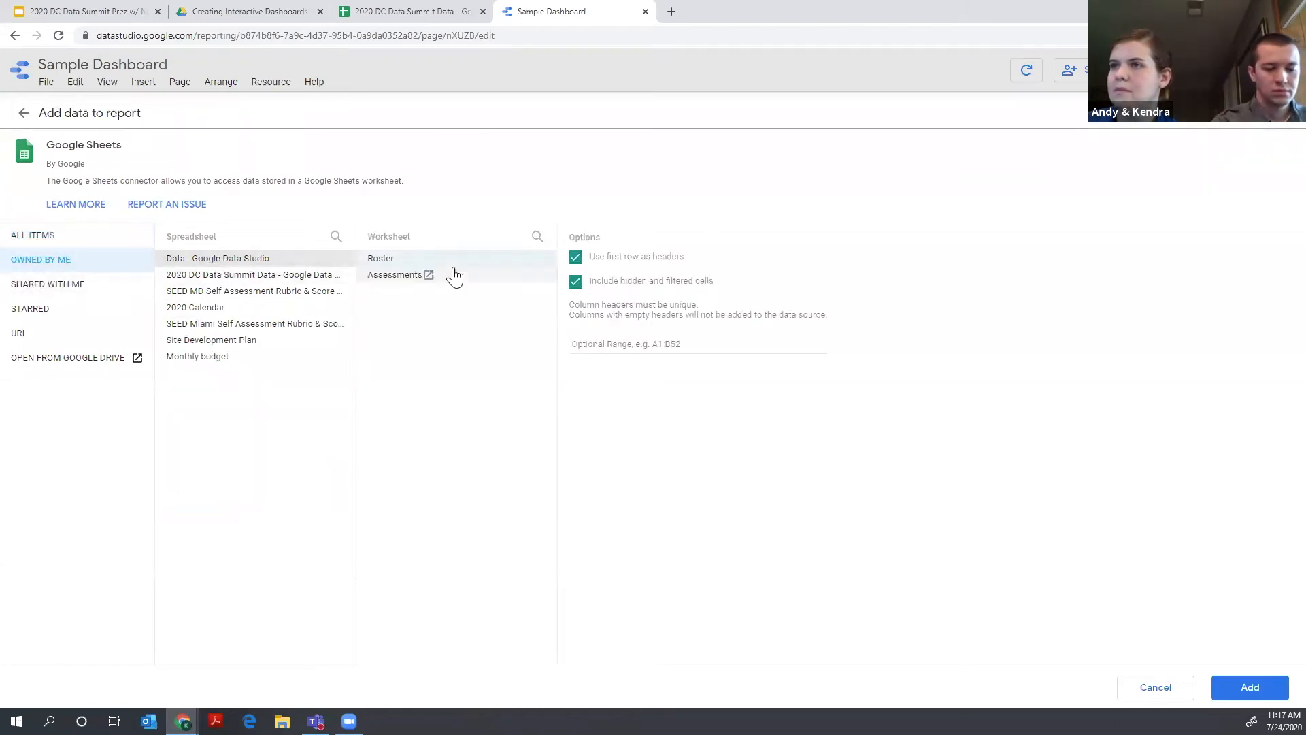
pyautogui.click(1252, 688)
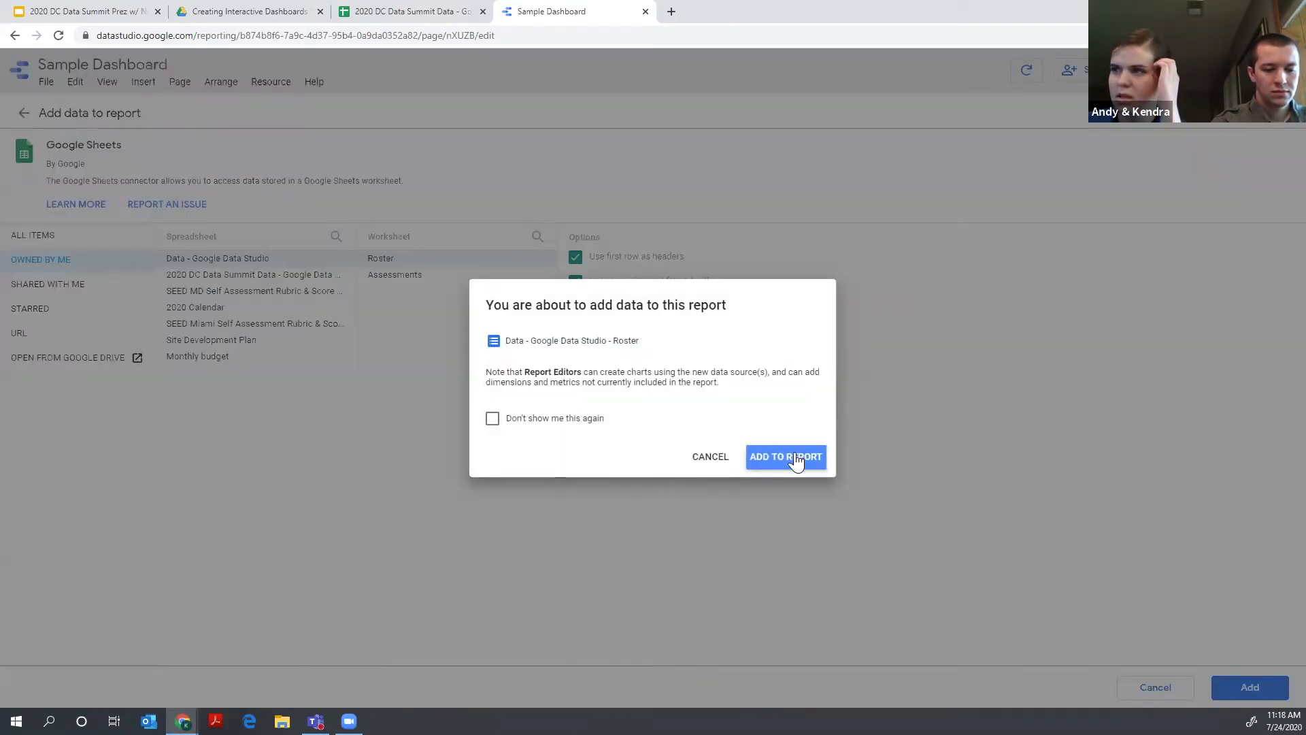
pyautogui.click(797, 462)
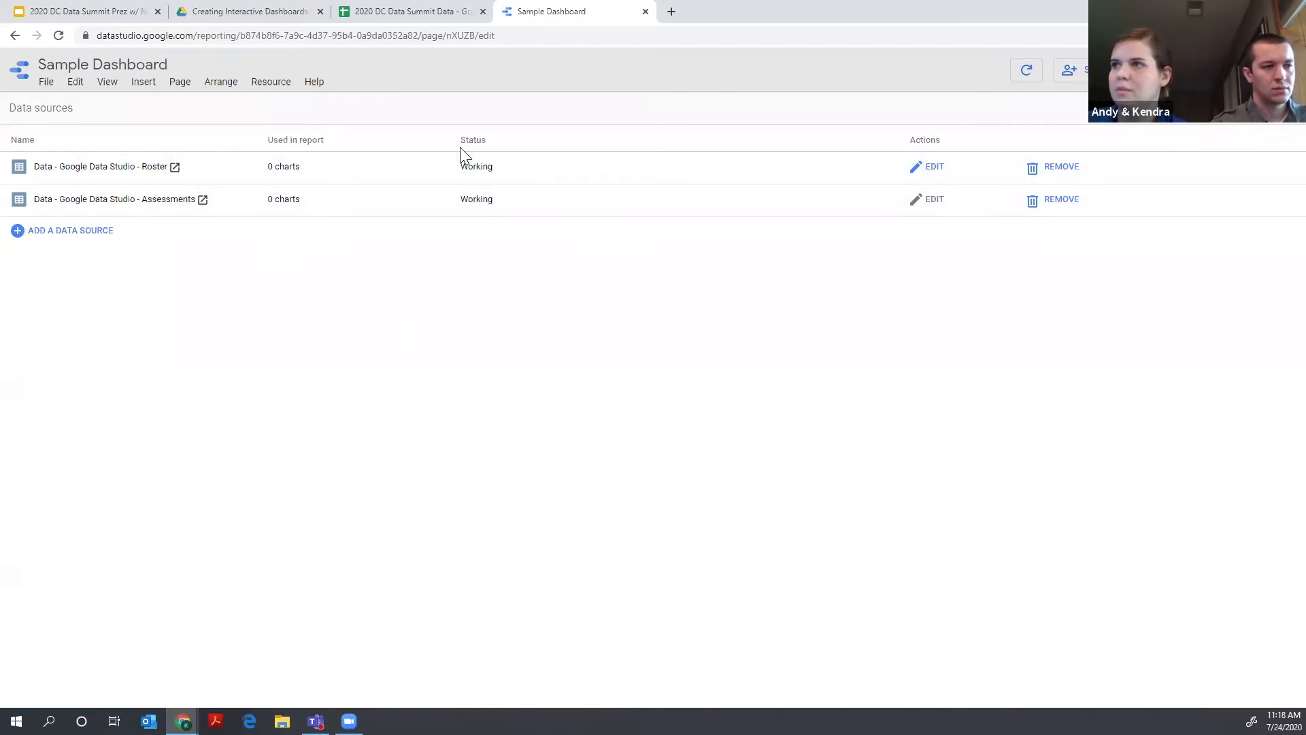
# - Add a calculated field to the Roster data source: CASE WHEN SPED Status = 1 THEN “Special Education” ELSE “General Education” END
pyautogui.click(929, 168)
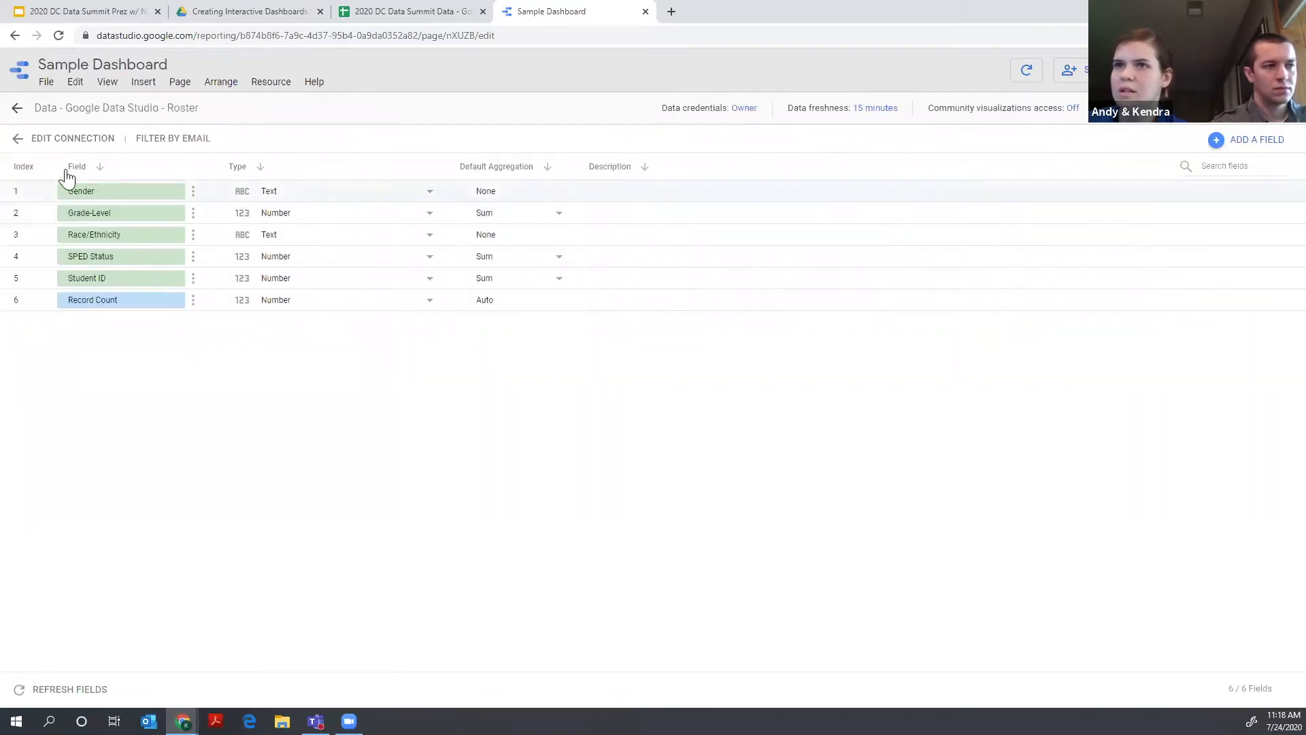
pyautogui.click(1217, 140)
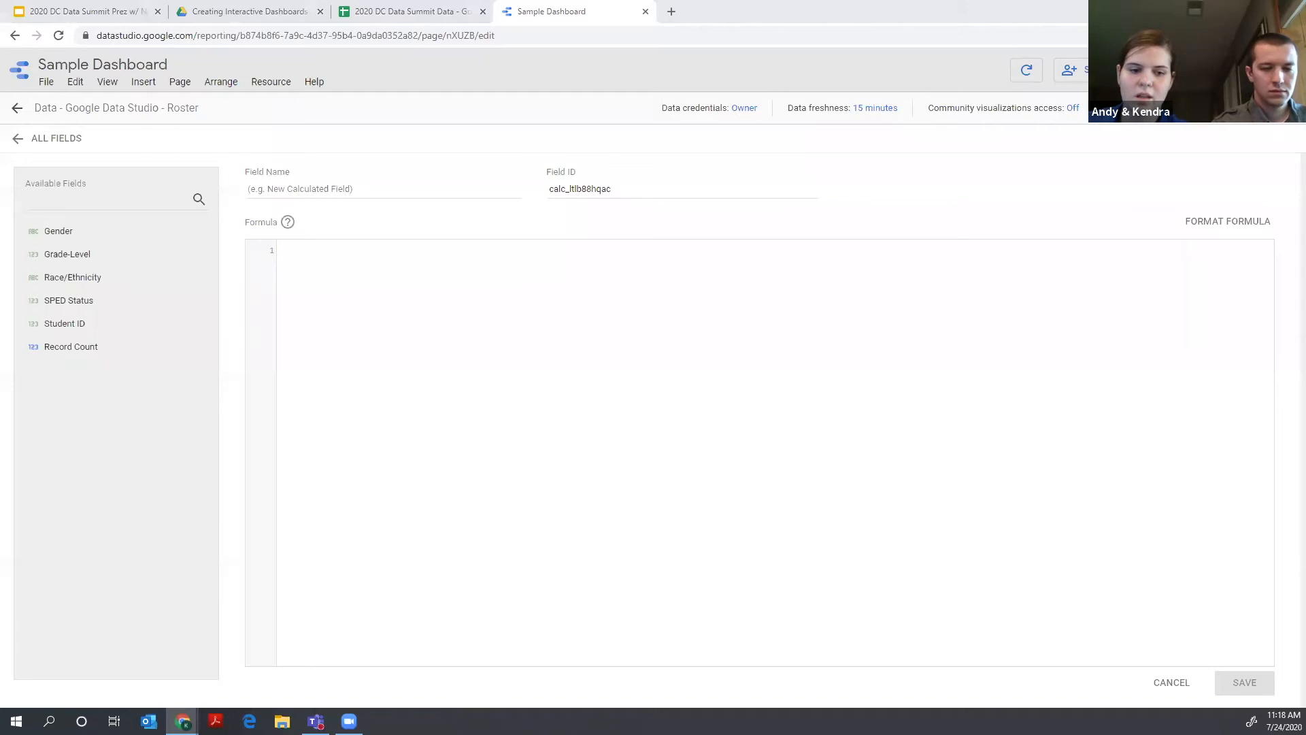
pyautogui.write('CASE     WHEN SPED Status = 1     THEN "Special Education"     ELSE "General Education" END')
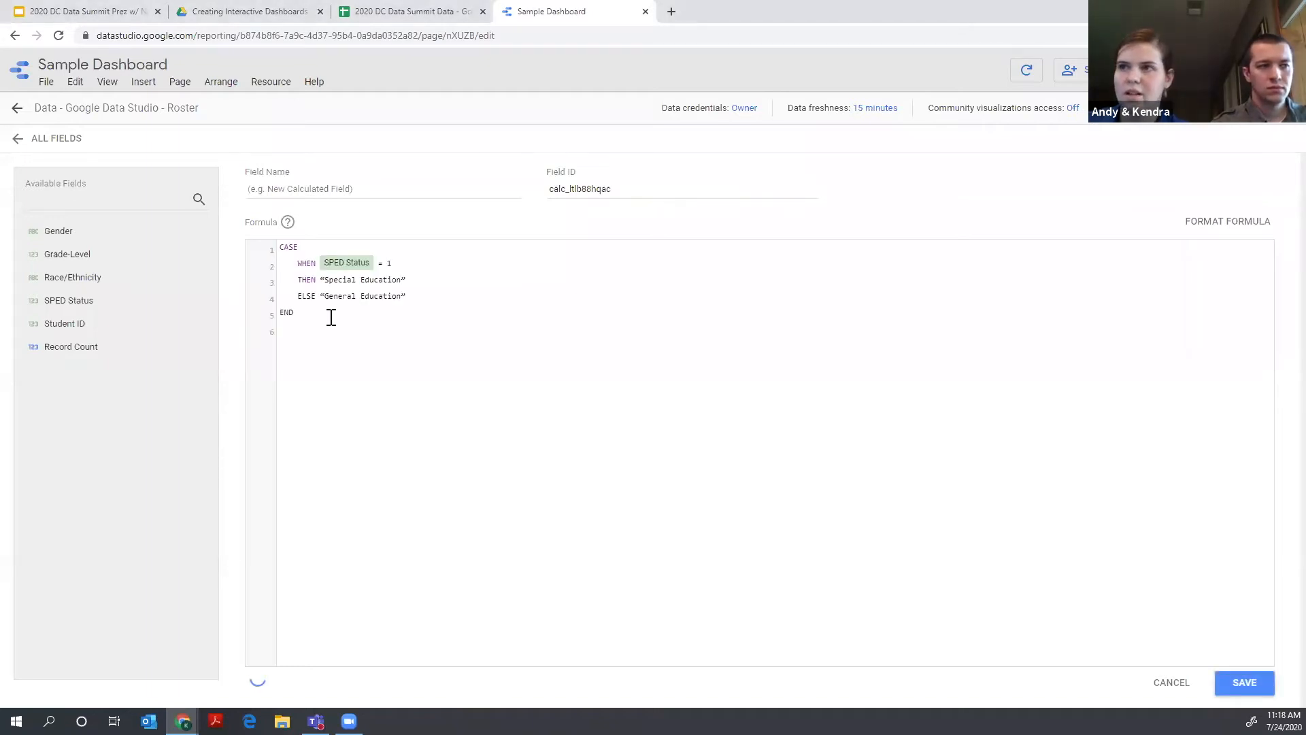
# - Replace the smart quotes around Special Education and General Education in the formula with straight quotes and retype the final letter of END
pyautogui.click(317, 279)
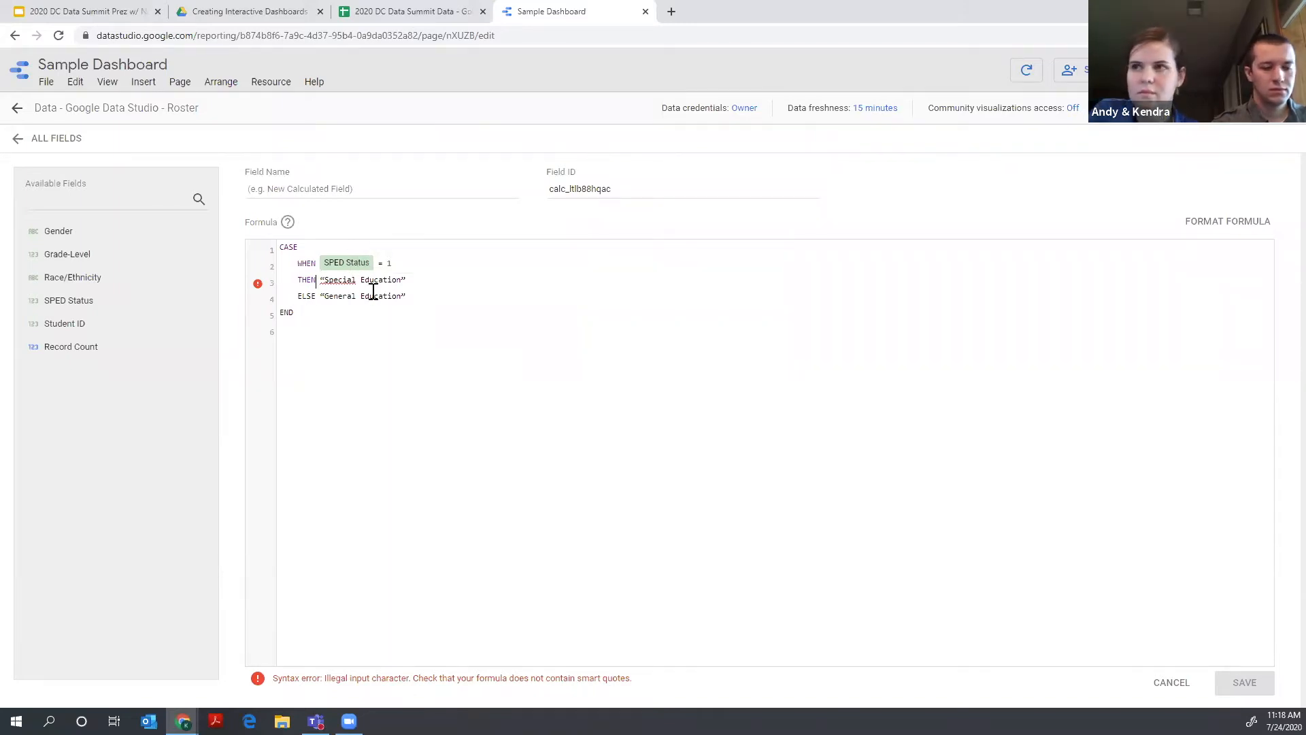
pyautogui.write('"')
pyautogui.press('Delete')
pyautogui.press('Delete')
pyautogui.press('Delete')
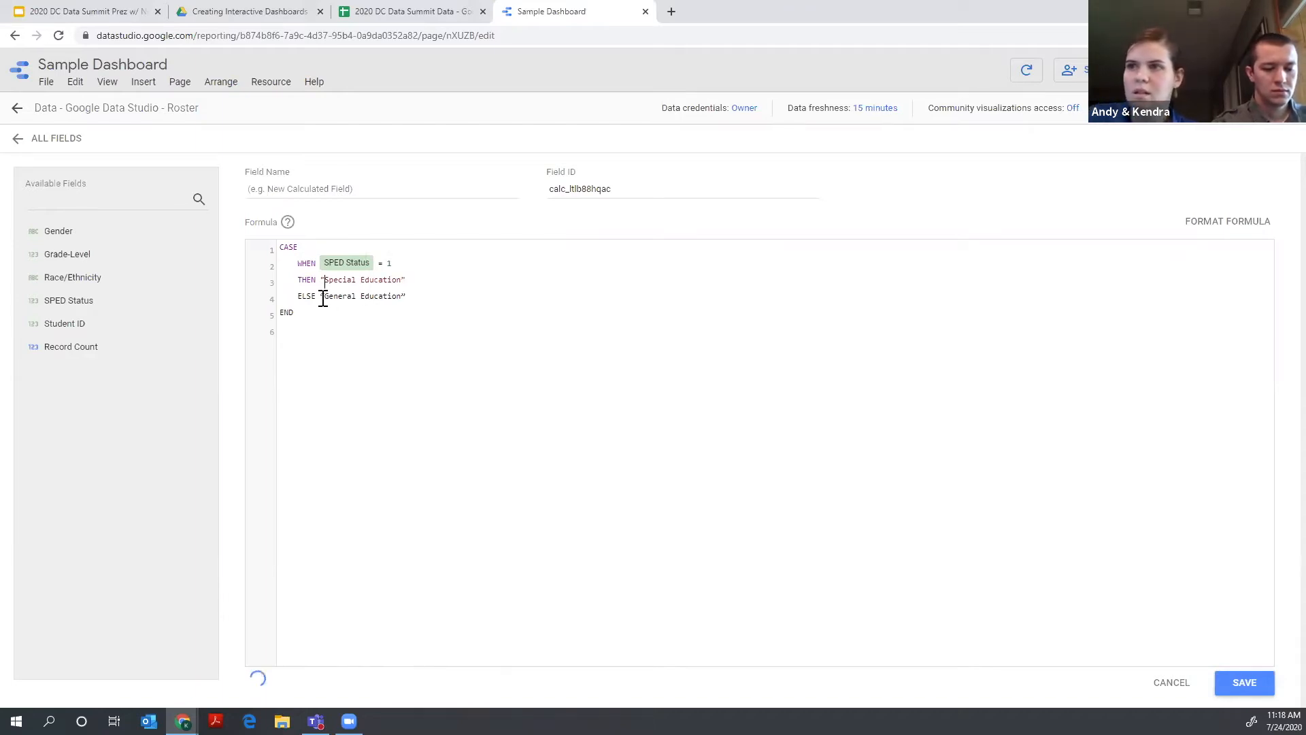
pyautogui.press('BackSpace')
pyautogui.write('"')
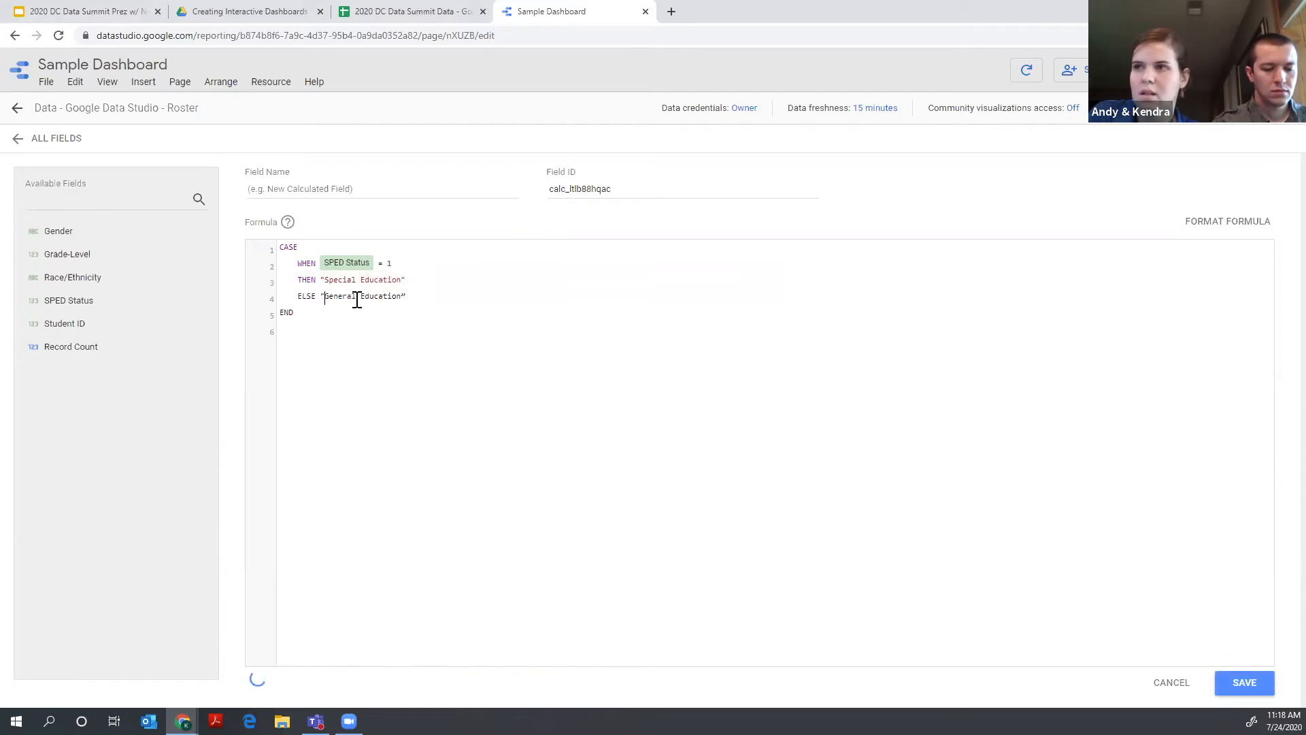
pyautogui.click(416, 296)
pyautogui.press('BackSpace')
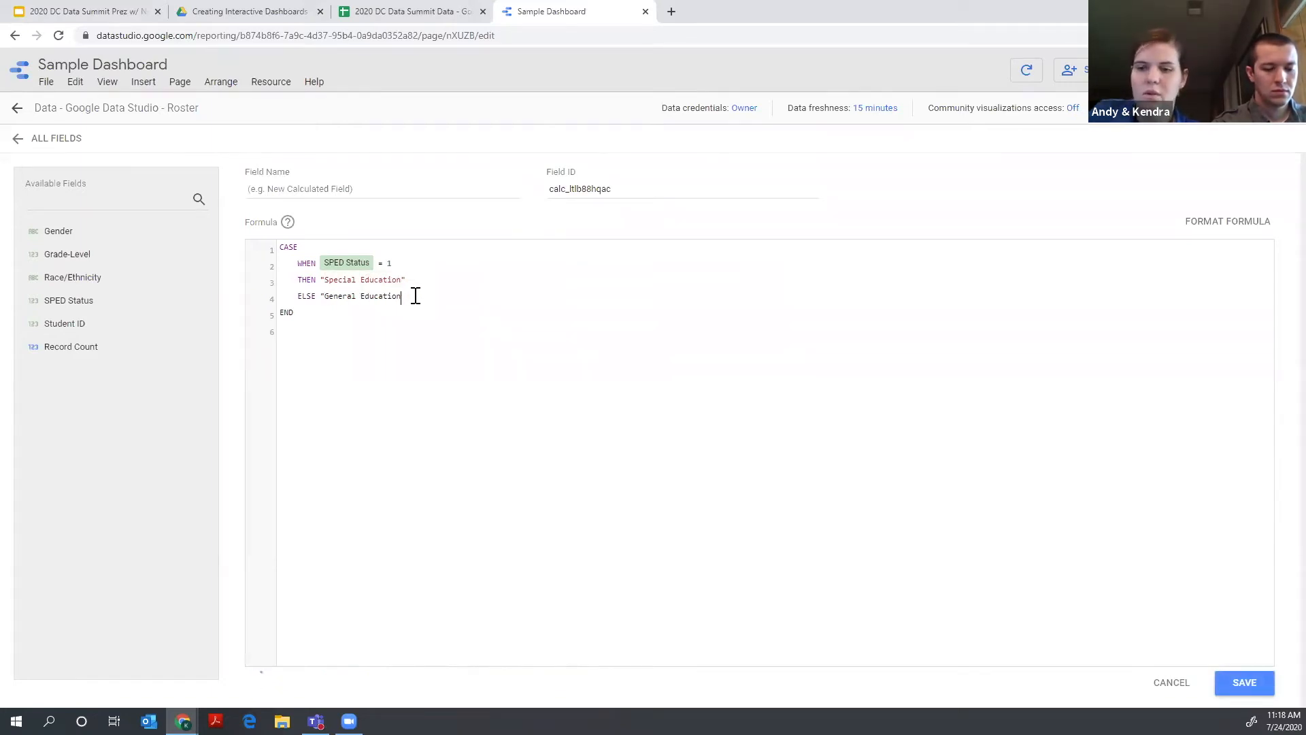
pyautogui.click(293, 312)
pyautogui.press('BackSpace')
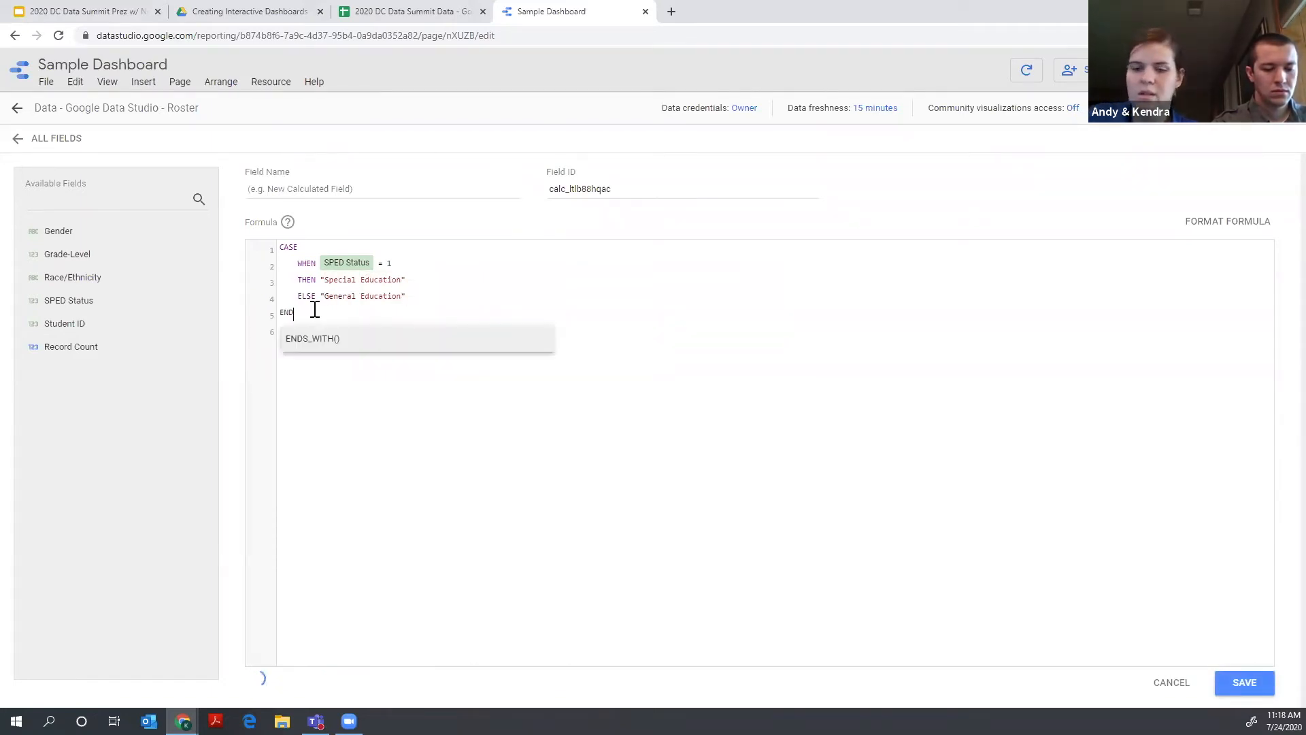
pyautogui.write('D')
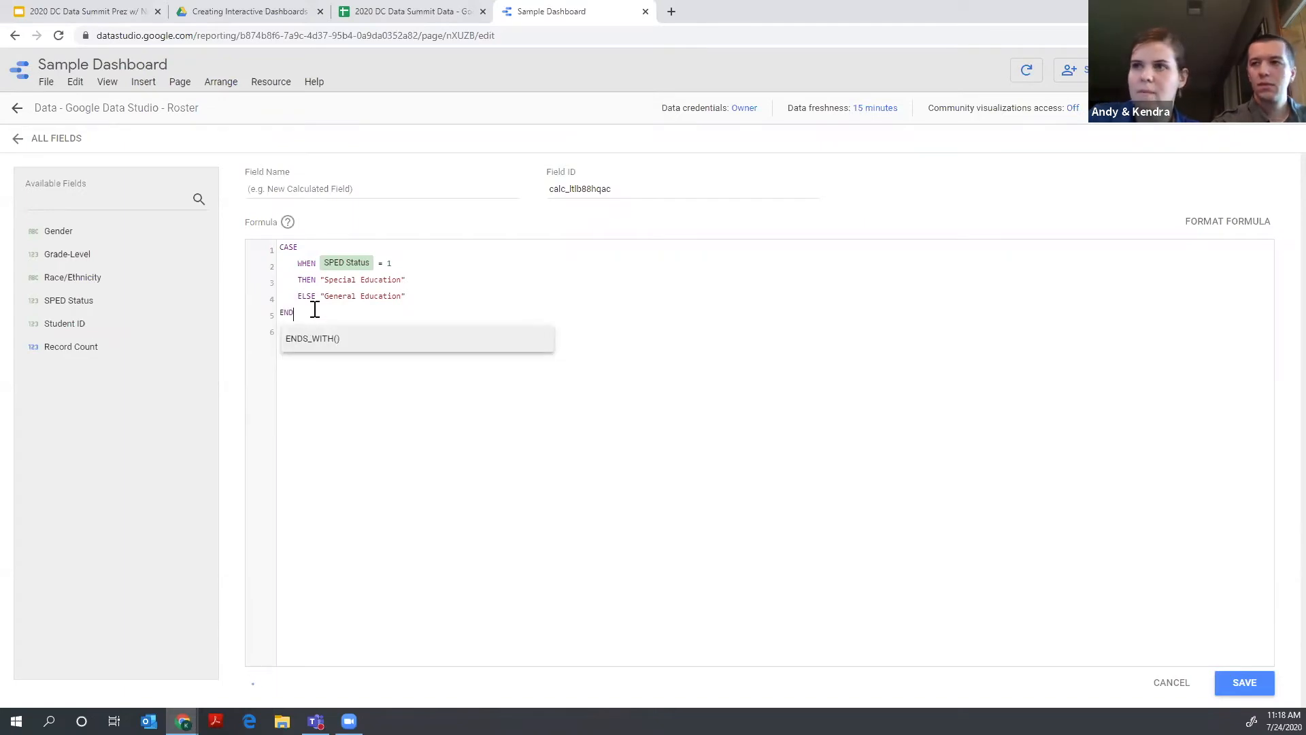
# - Name the calculated field "SPED Classification", save it, and return to the list of all Roster fields
pyautogui.click(305, 186)
pyautogui.write('SPED CL')
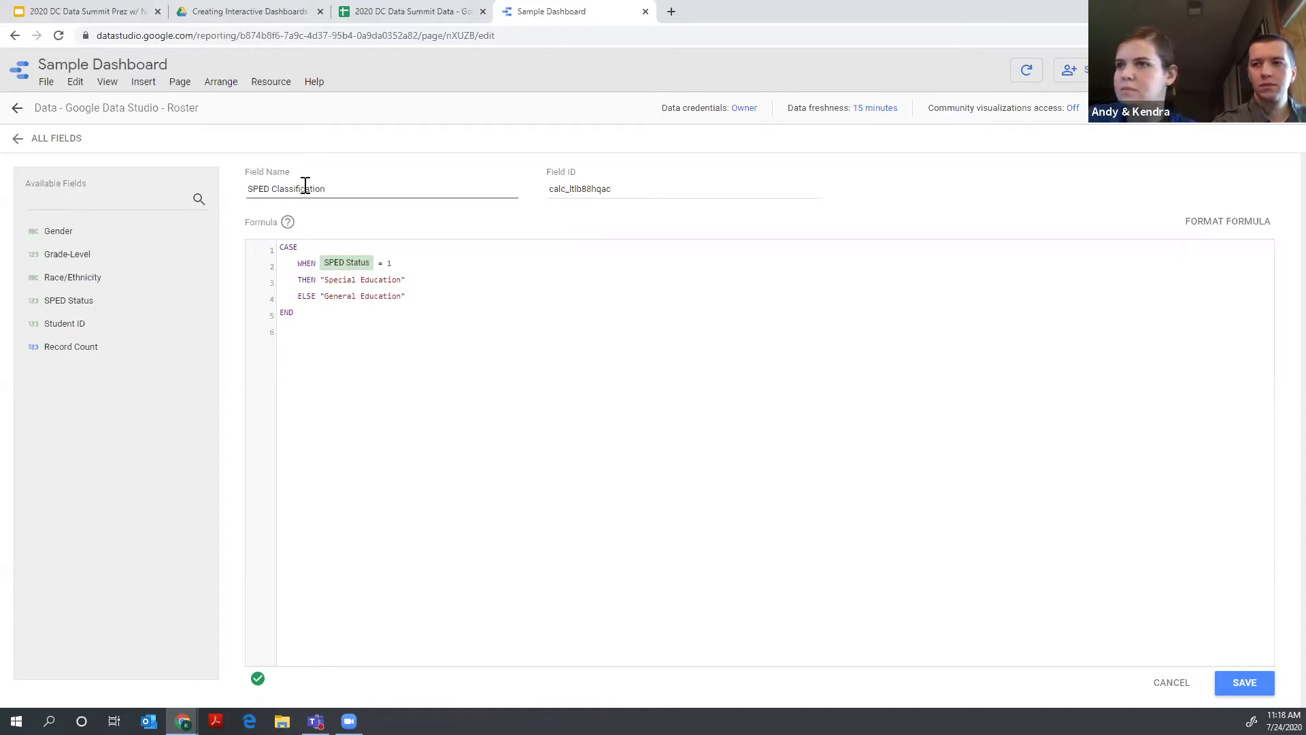
pyautogui.click(1269, 680)
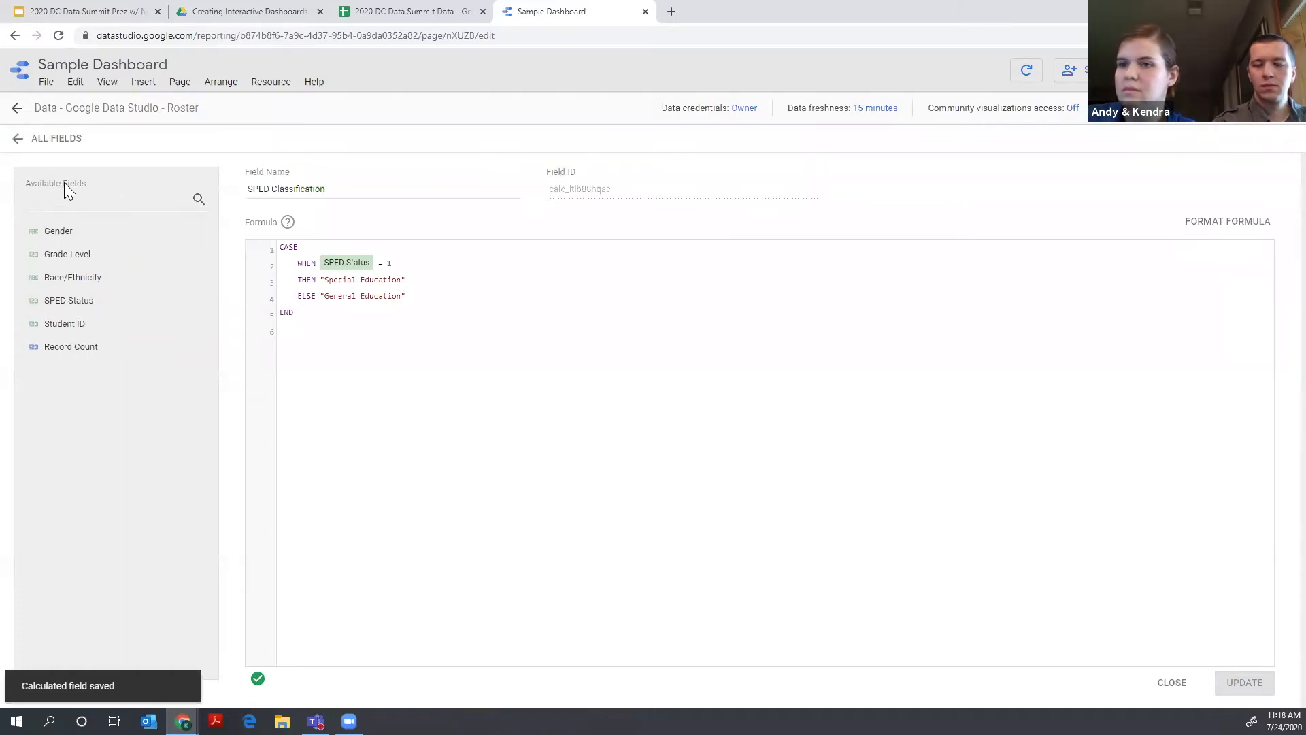
pyautogui.click(49, 140)
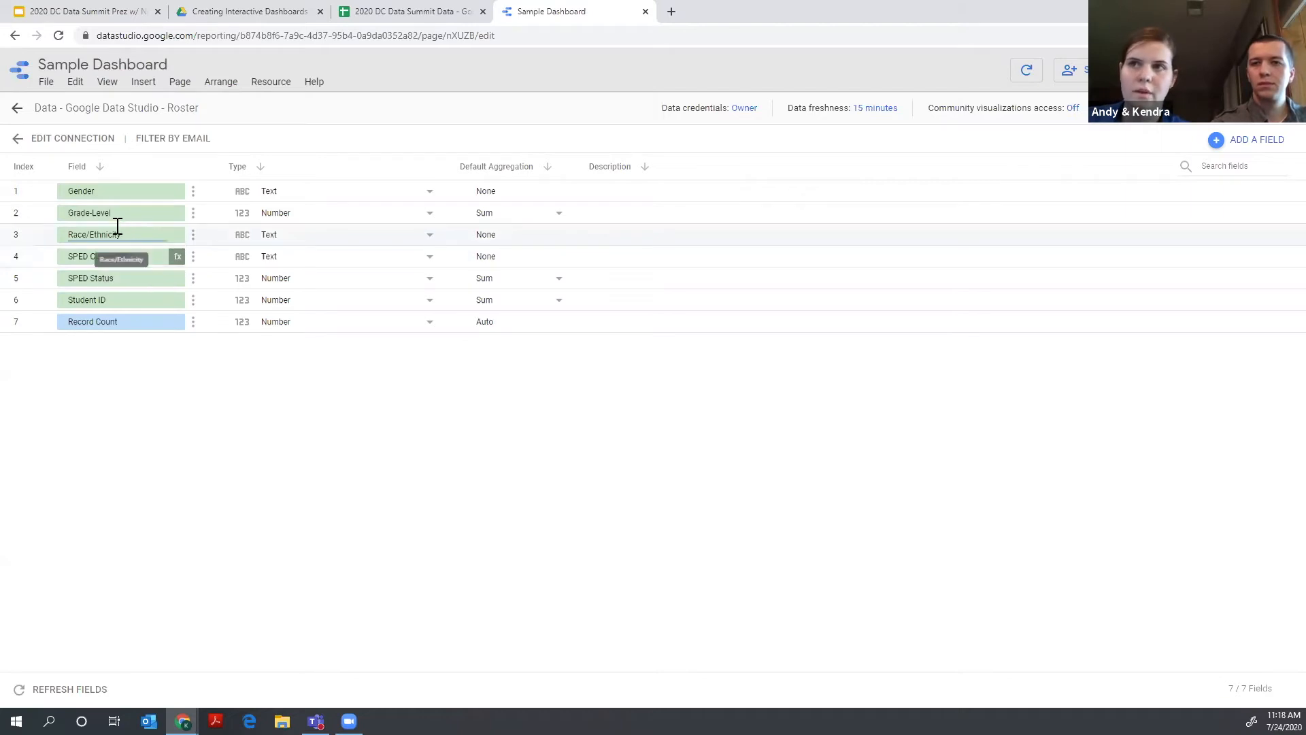
# - Duplicate the Grade-Level field and rename the copy "Grade-Level [metric]"
pyautogui.click(193, 214)
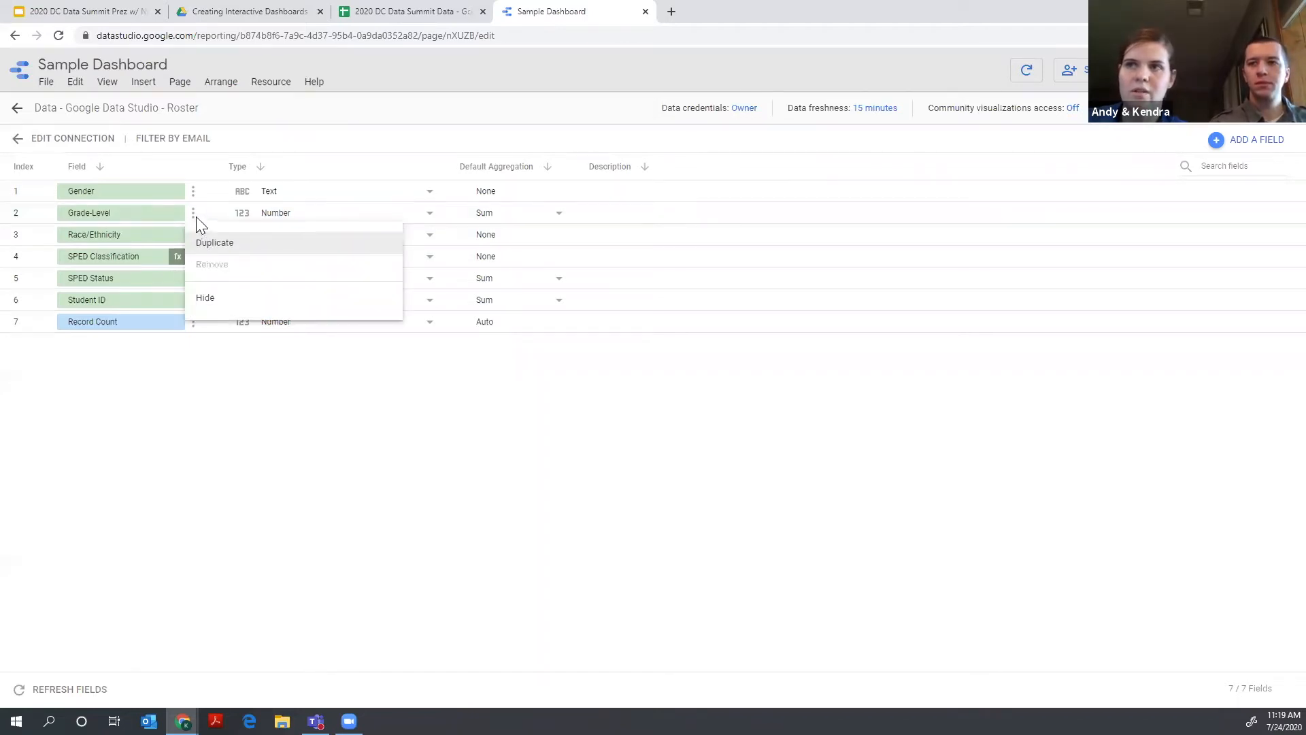
pyautogui.click(206, 245)
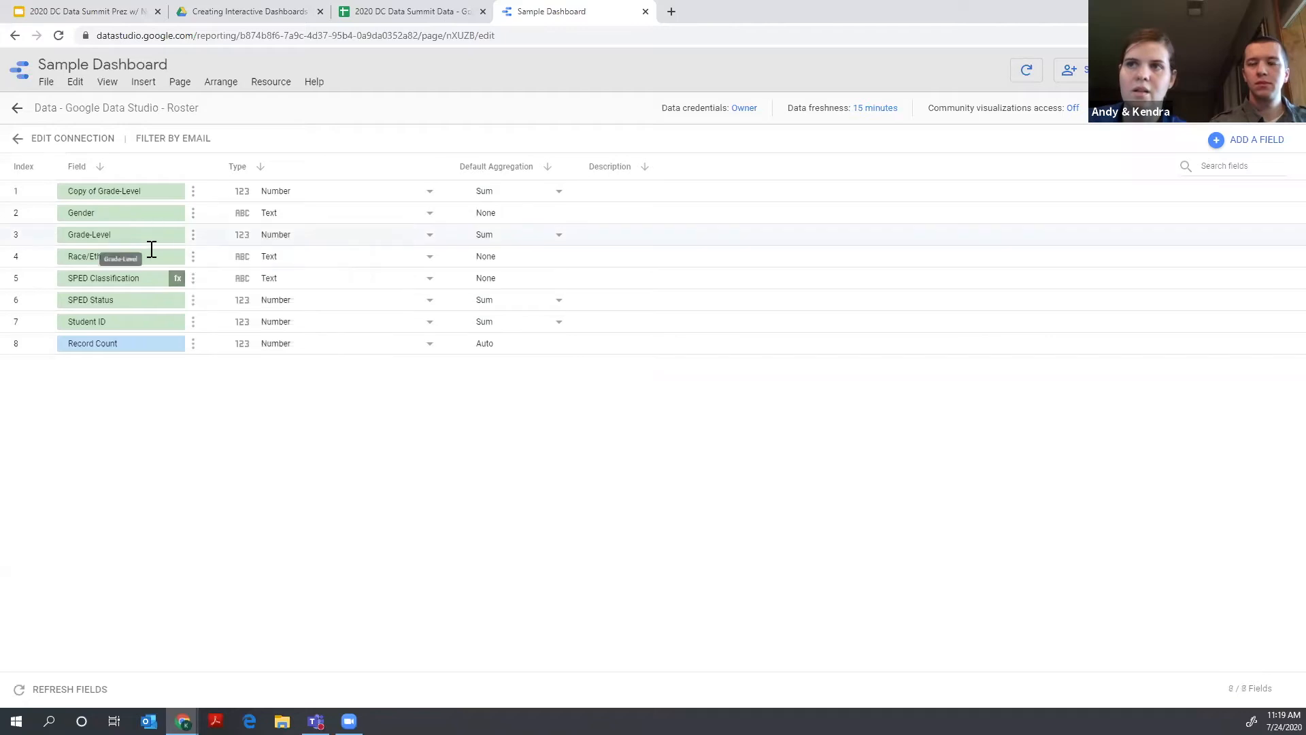
pyautogui.moveTo(99, 191); pyautogui.dragTo(61, 212)
pyautogui.press('BackSpace')
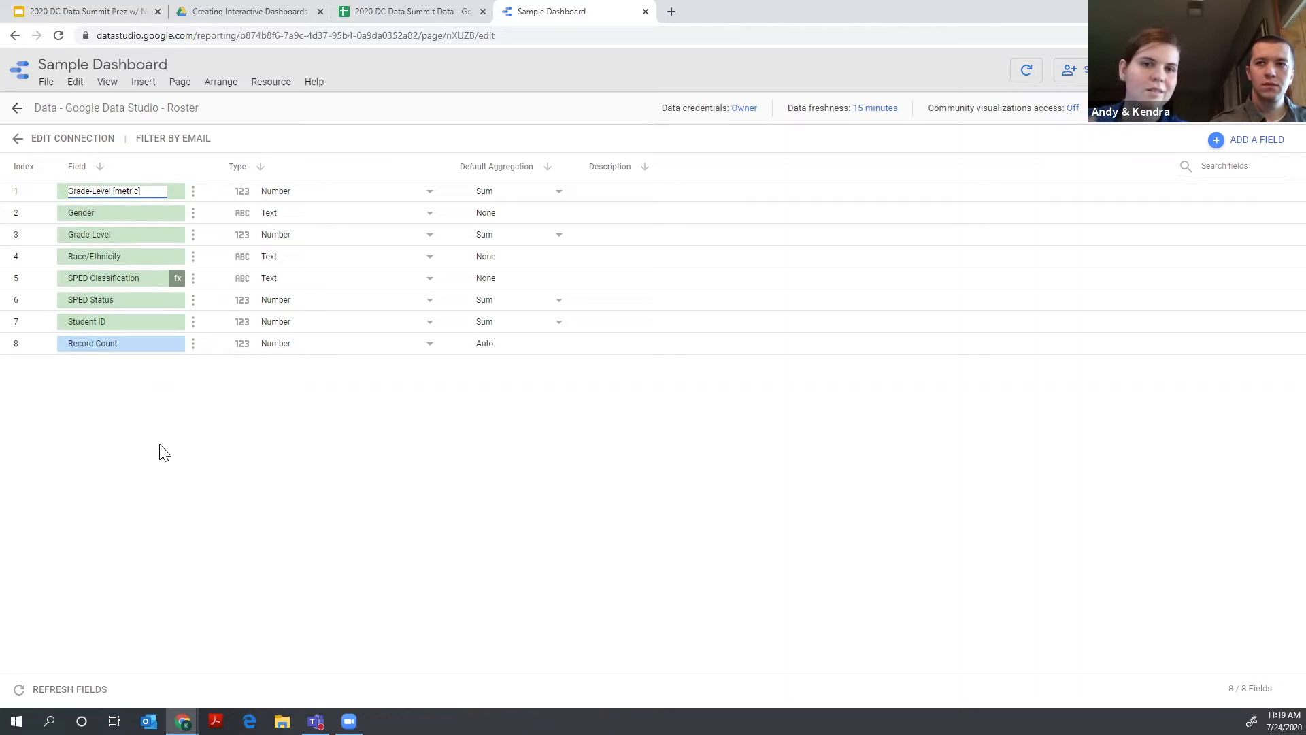
pyautogui.click(160, 444)
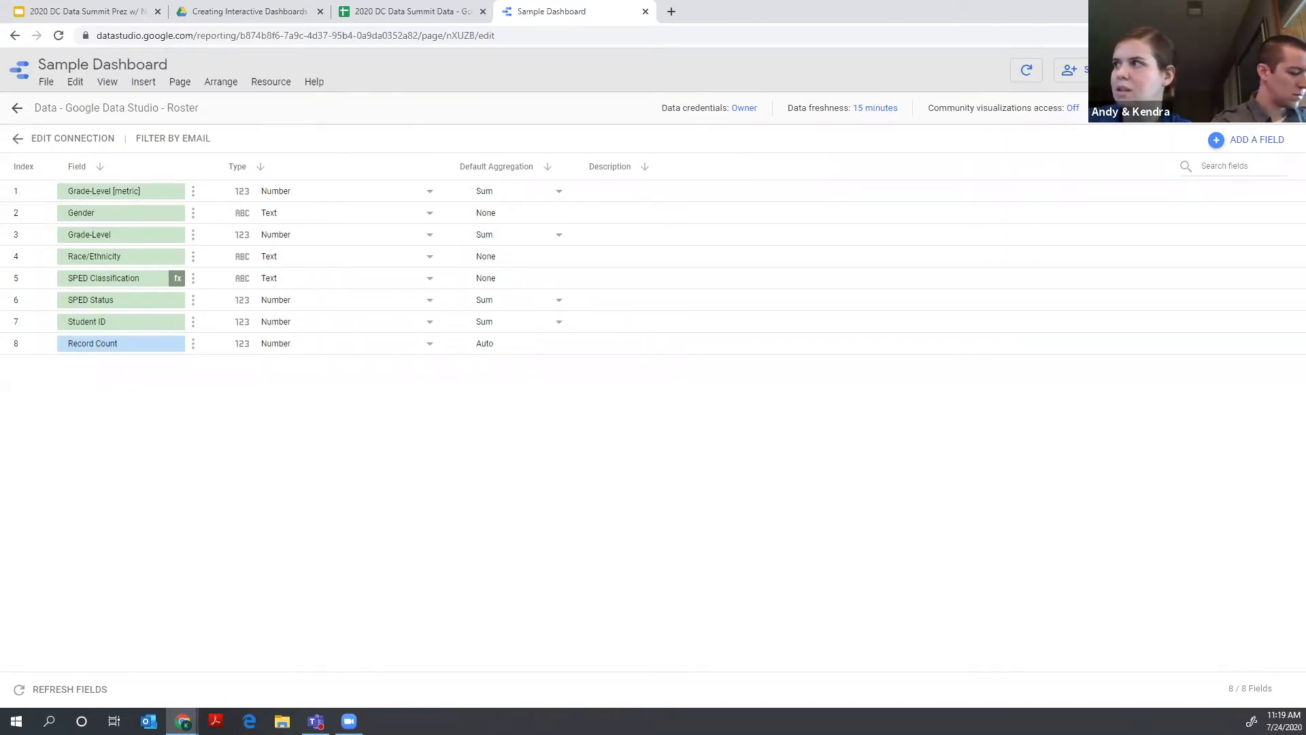
# - Close the data source editor and the data sources list, and delete the broken table from the report canvas
pyautogui.click(1270, 109)
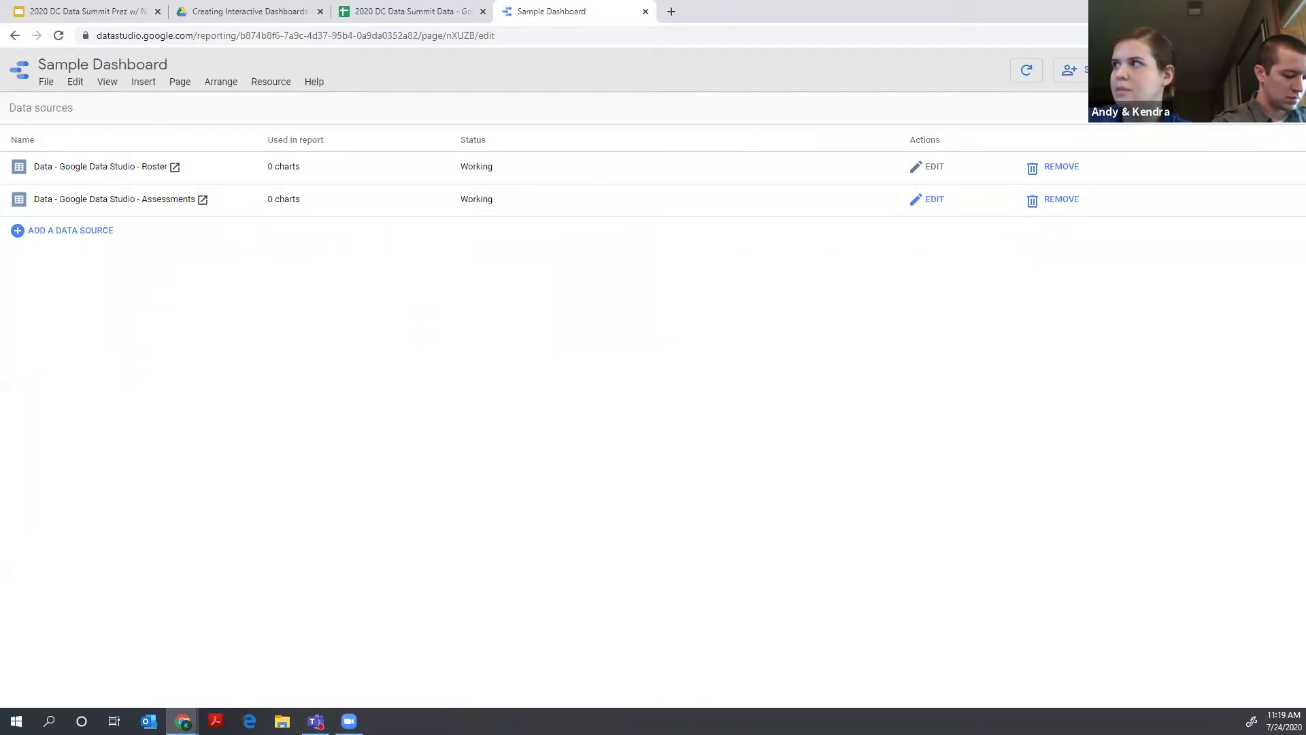
pyautogui.click(1270, 108)
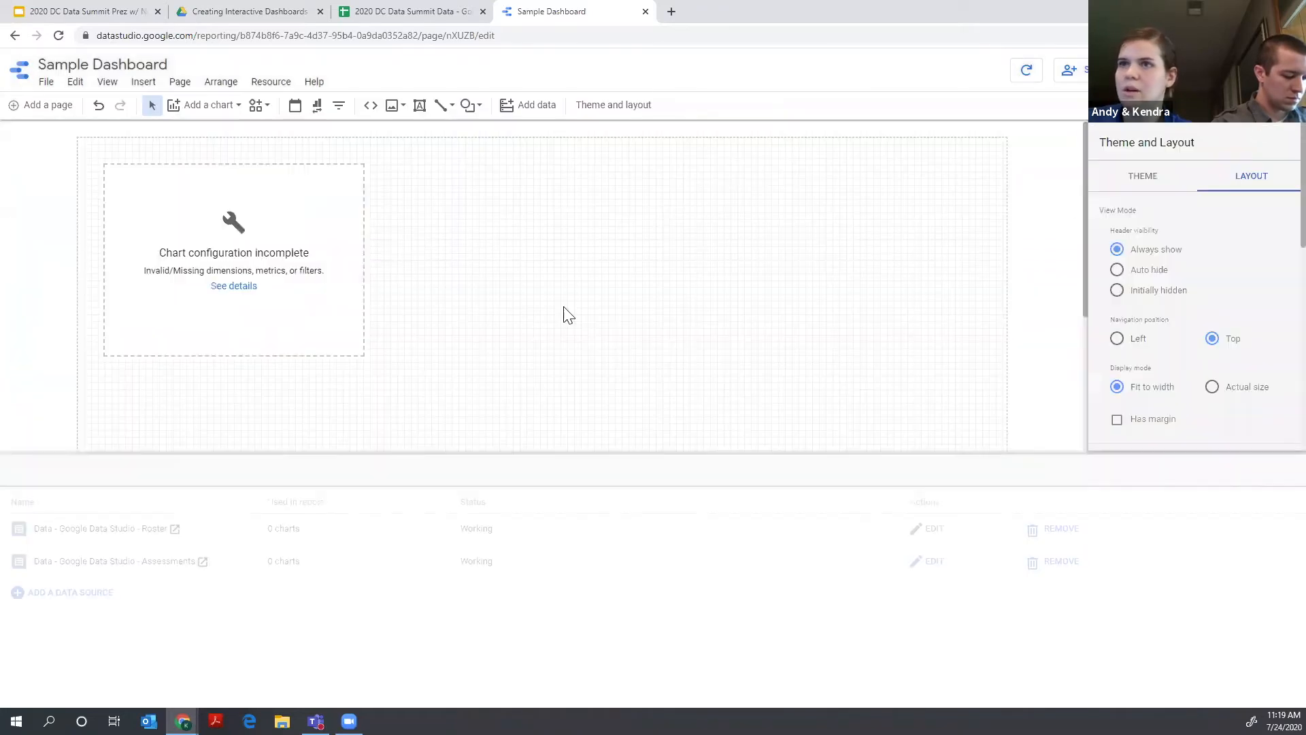
pyautogui.click(287, 189)
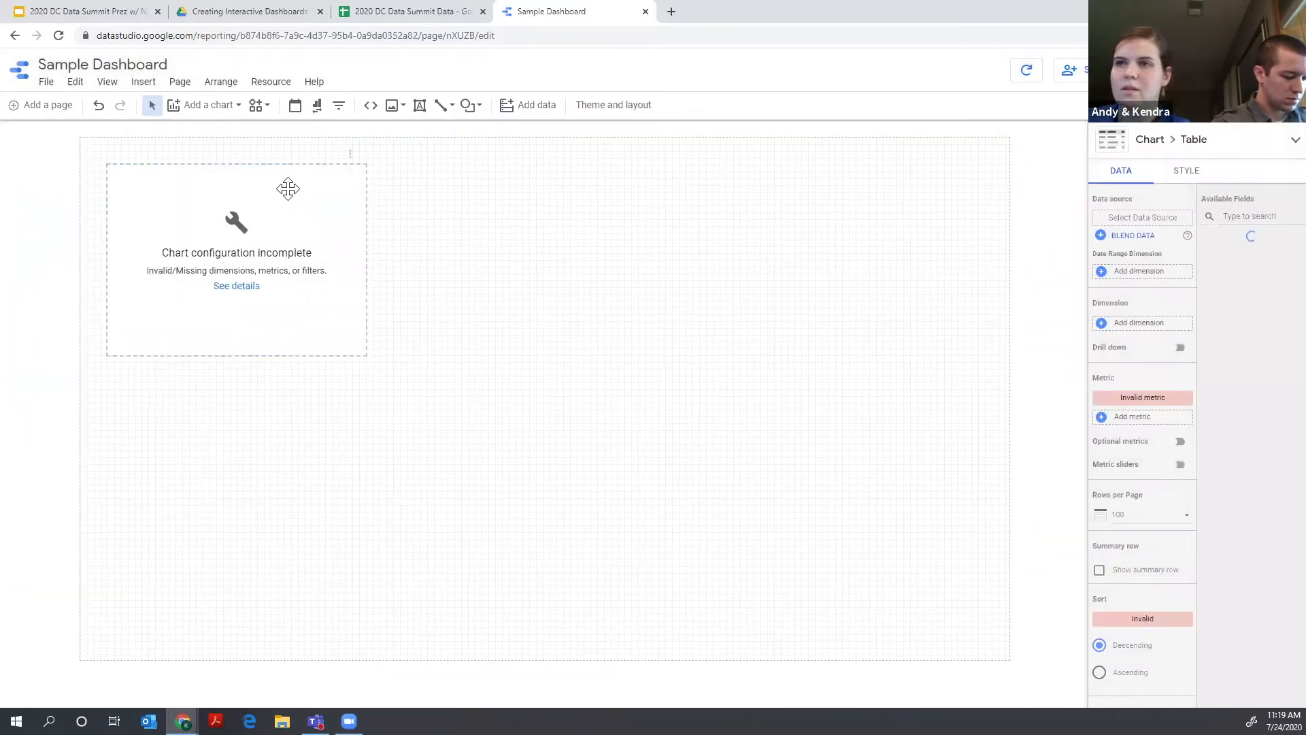
pyautogui.press('Delete')
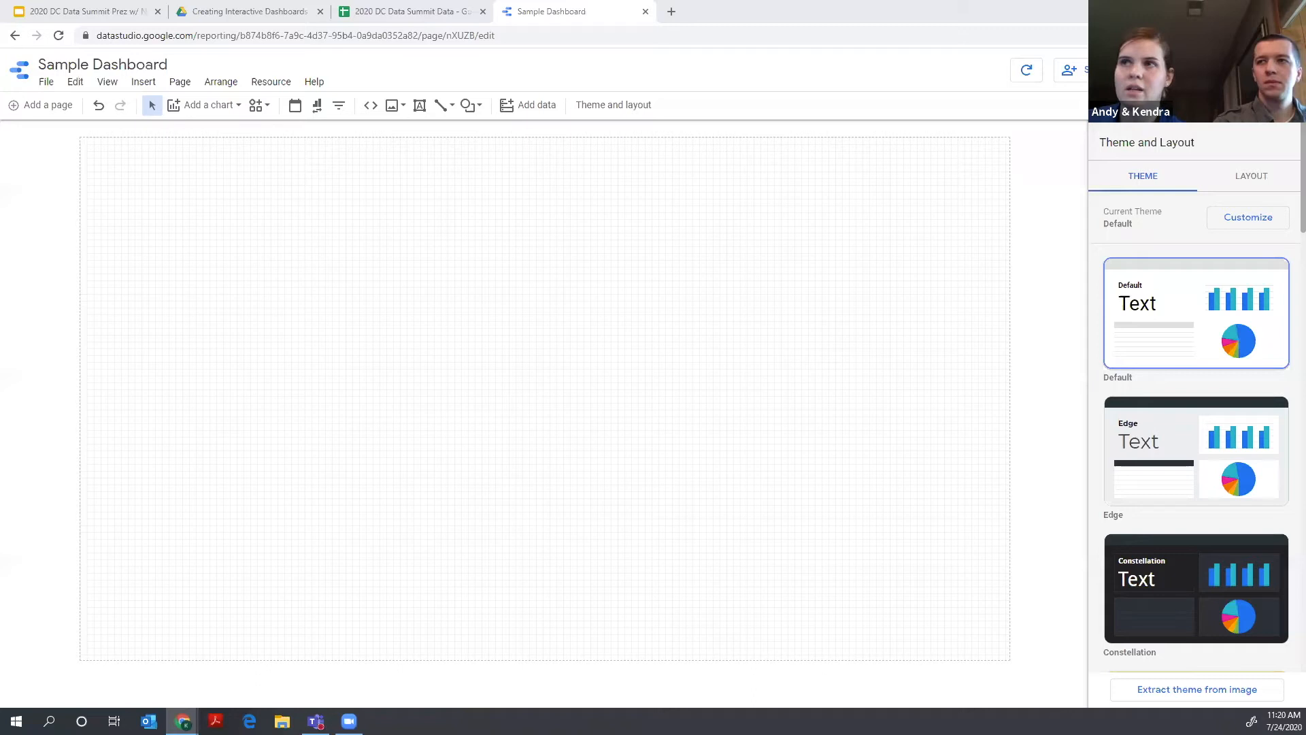
# - Switch to the 2020 DC Data Summit Data spreadsheet, examine the Assessments worksheet's columns, and return to the Sample Dashboard report
pyautogui.hotkey('ctrl', 'shift', 'Tab')
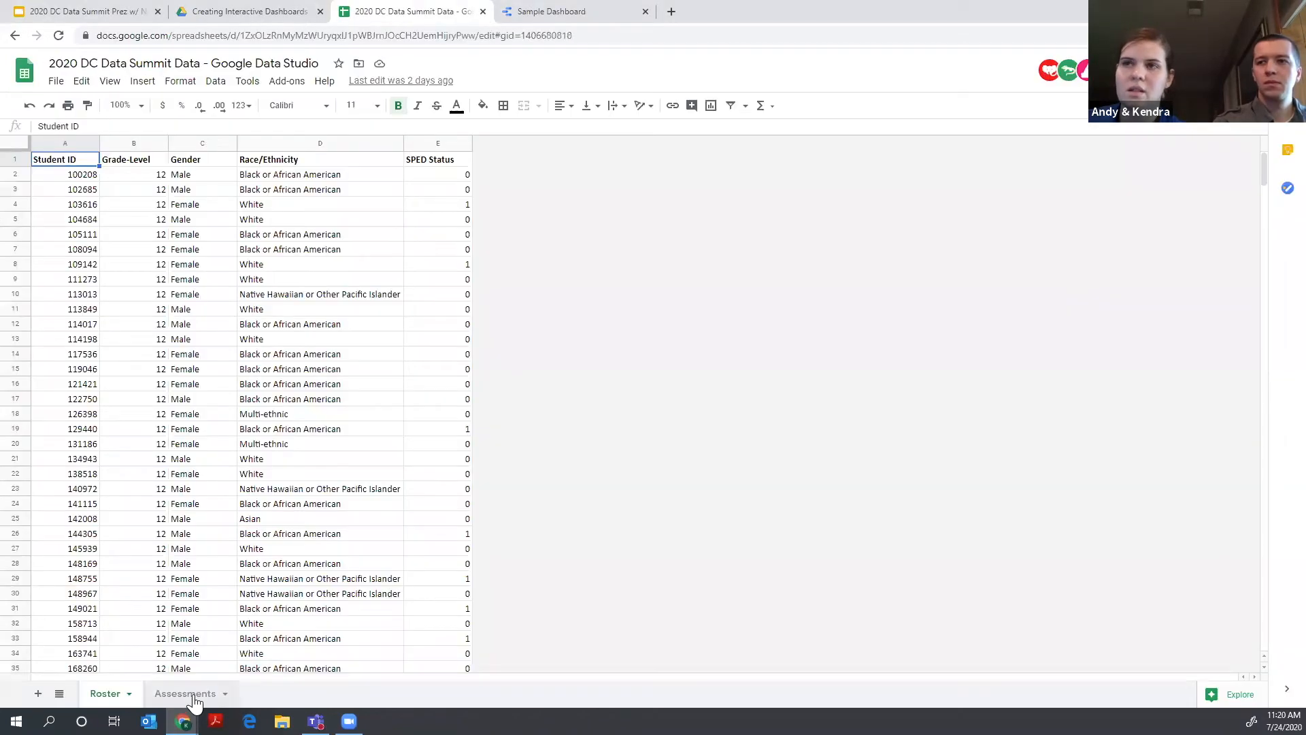
pyautogui.click(187, 693)
pyautogui.scroll(2, 92, 320)
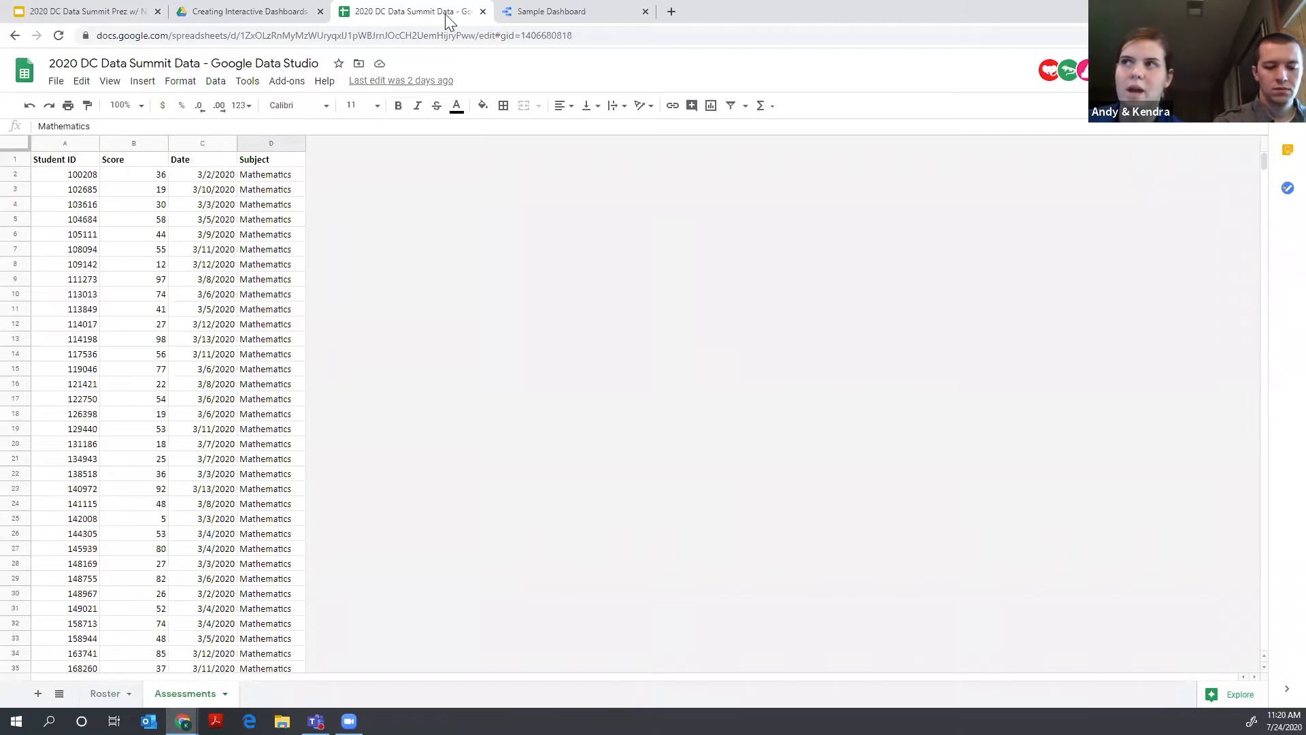
pyautogui.hotkey('ctrl', 'Tab')
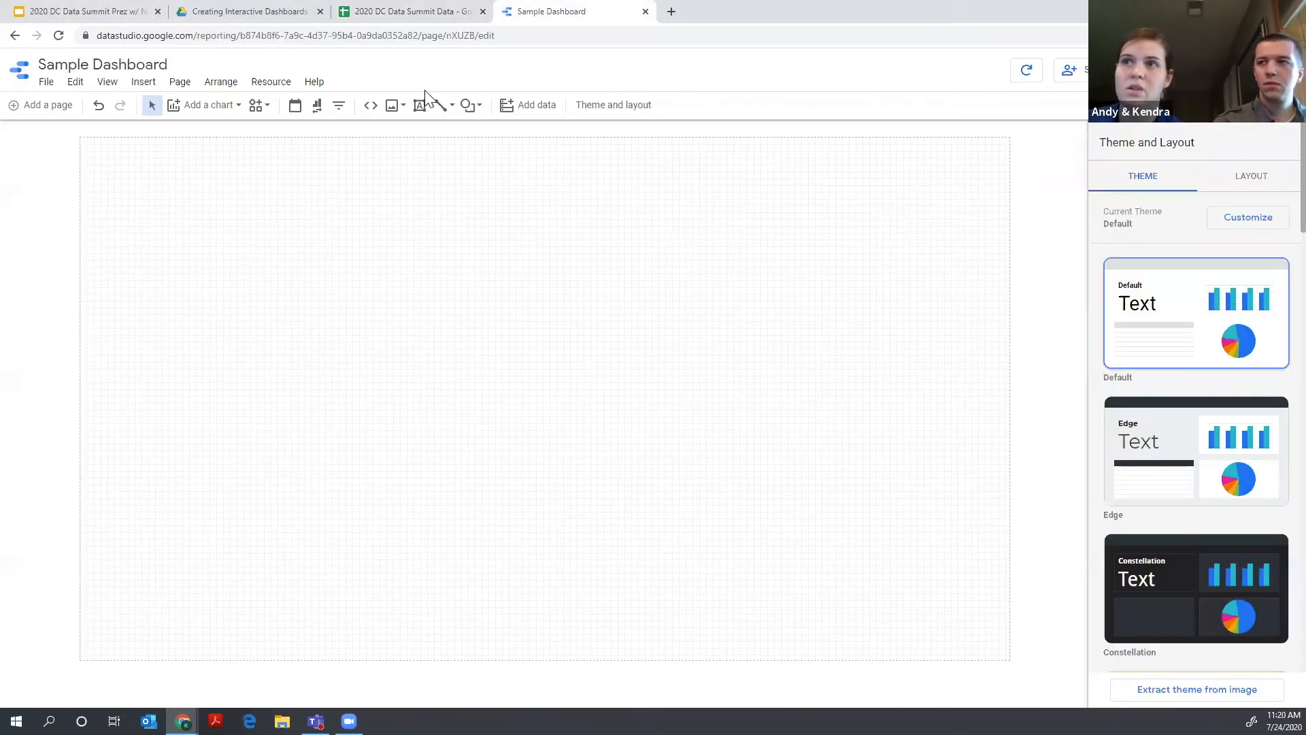
# - Create a blended data view from the Roster and Assessments data sources, joined on Student ID
pyautogui.click(261, 87)
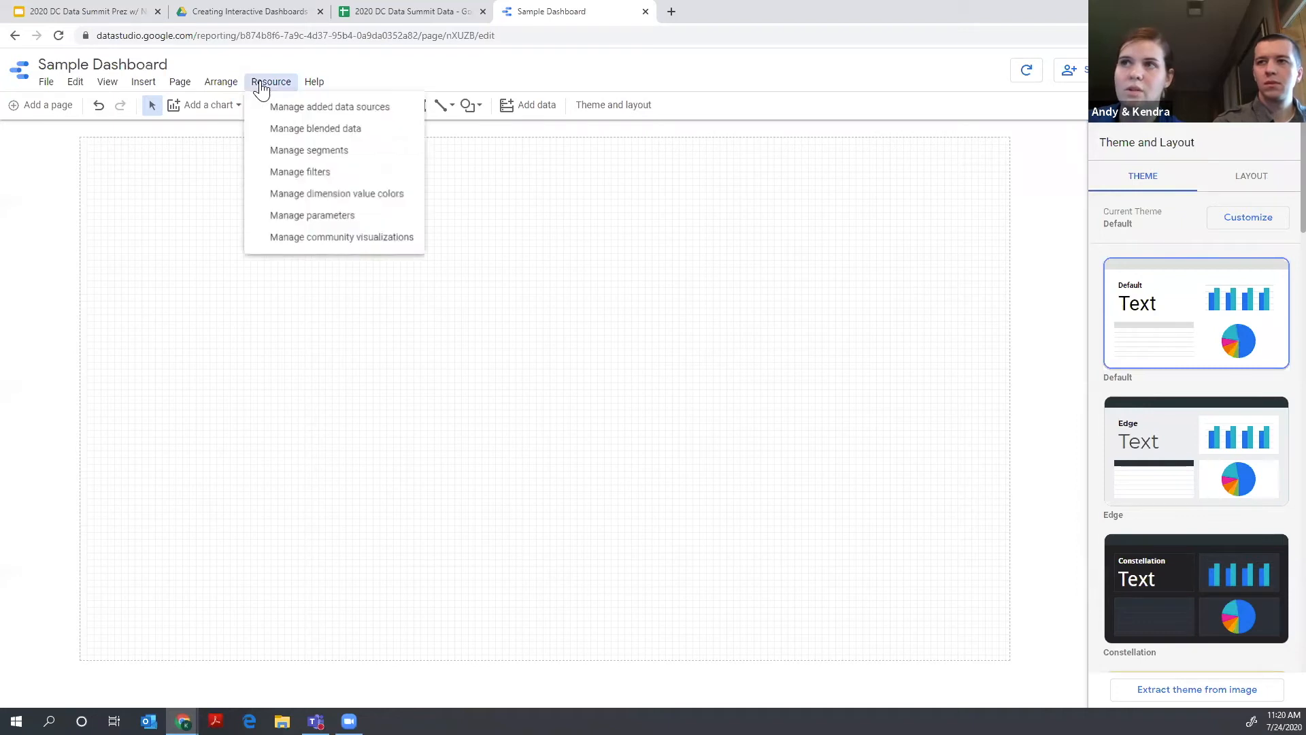
pyautogui.click(285, 137)
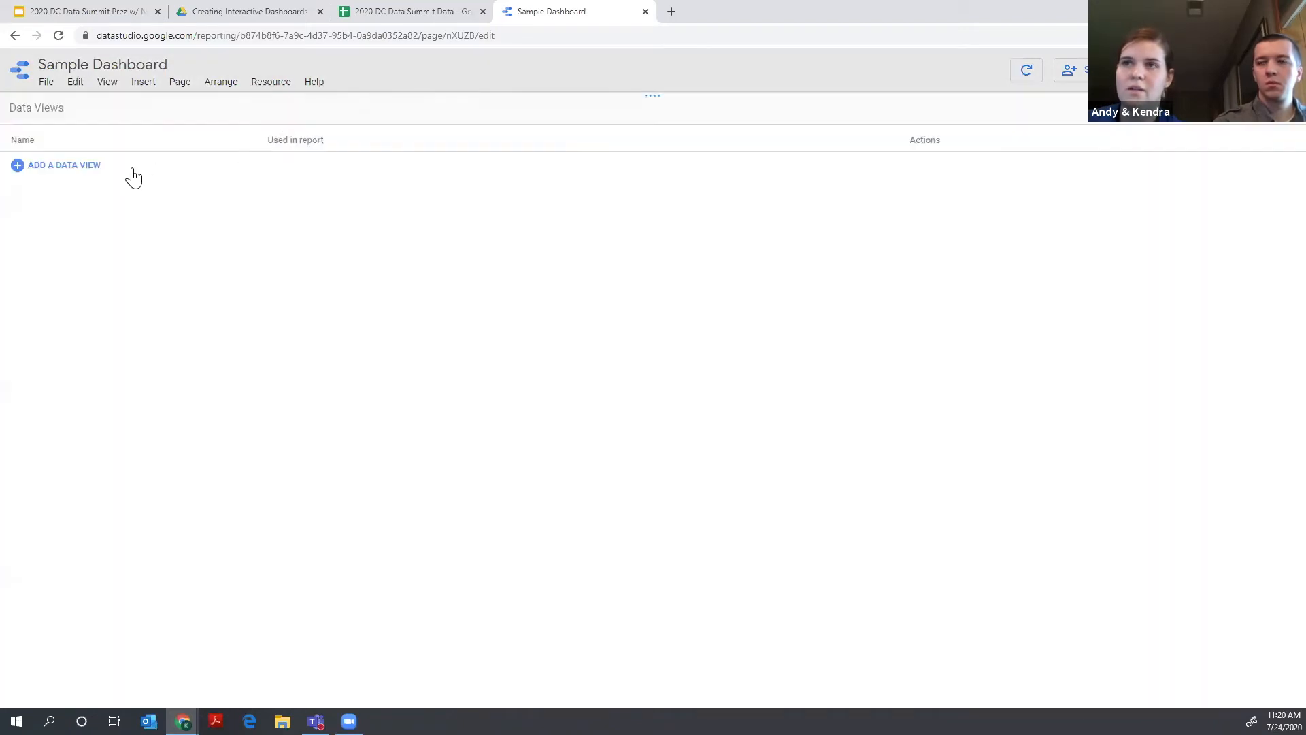
pyautogui.click(65, 166)
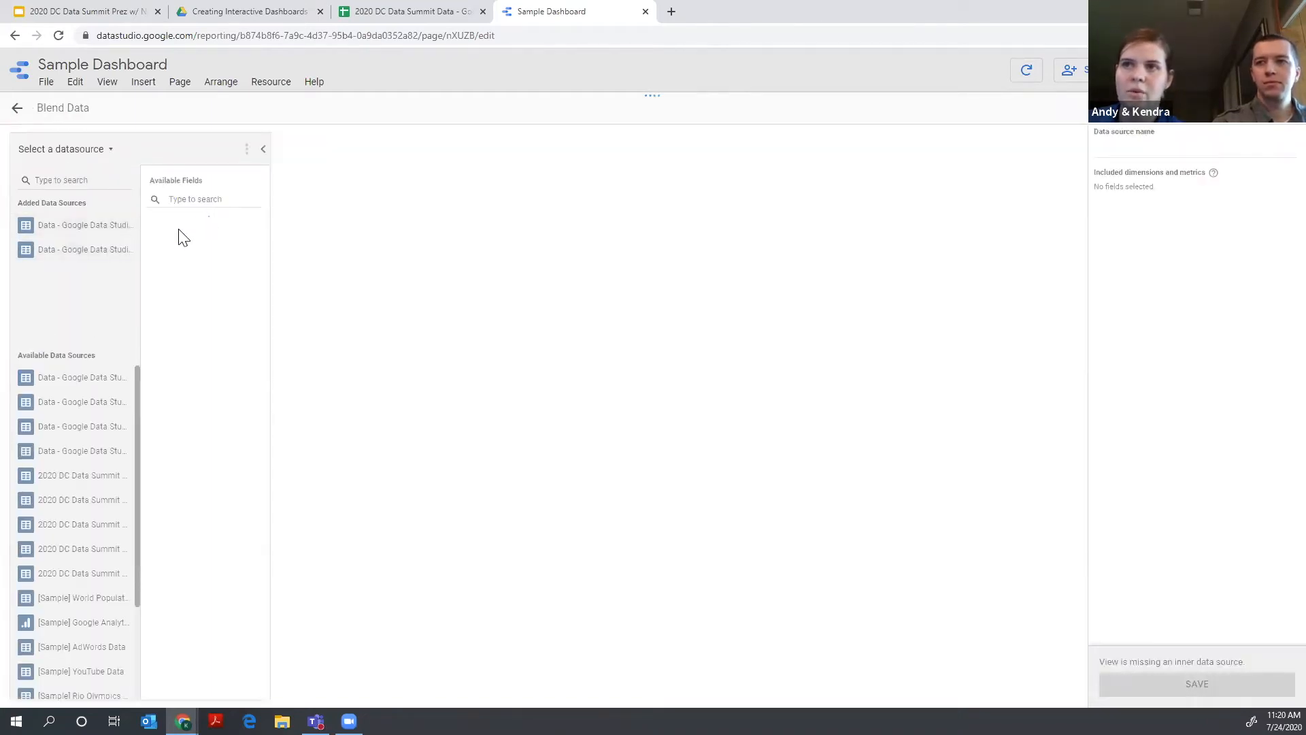
pyautogui.click(105, 238)
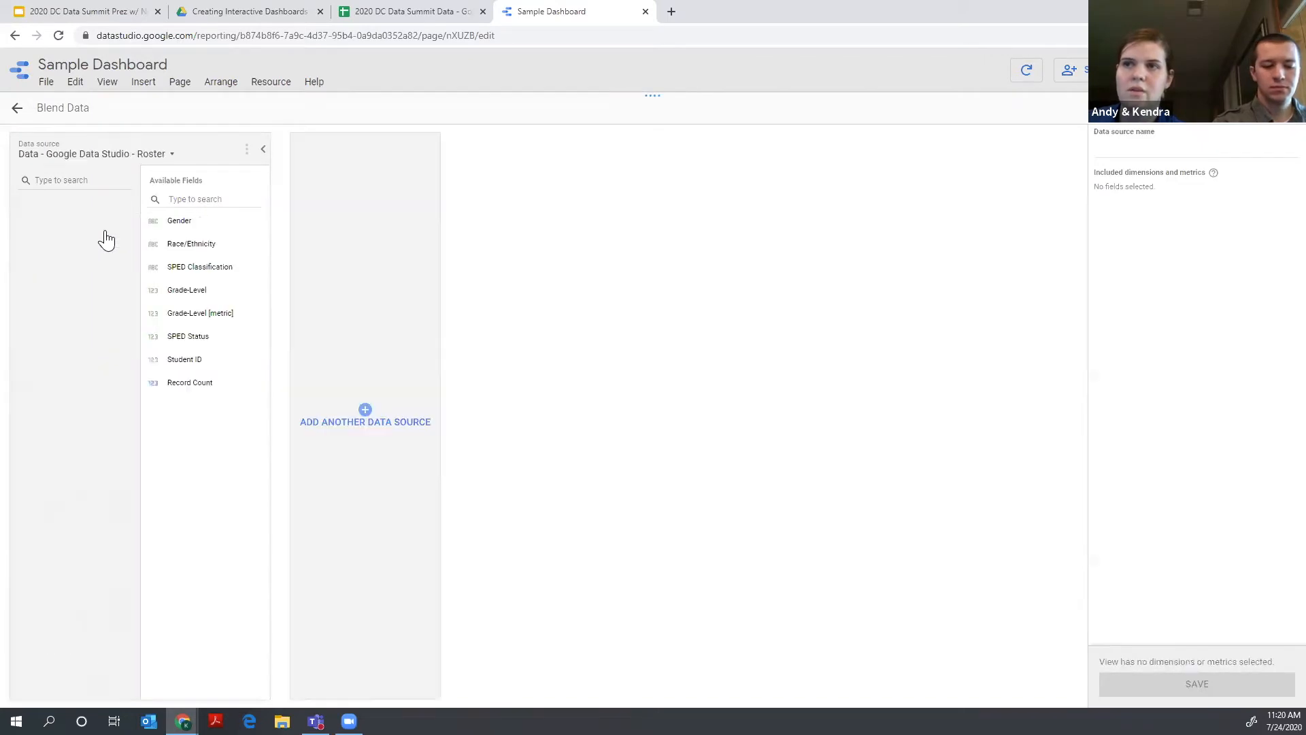
pyautogui.click(368, 420)
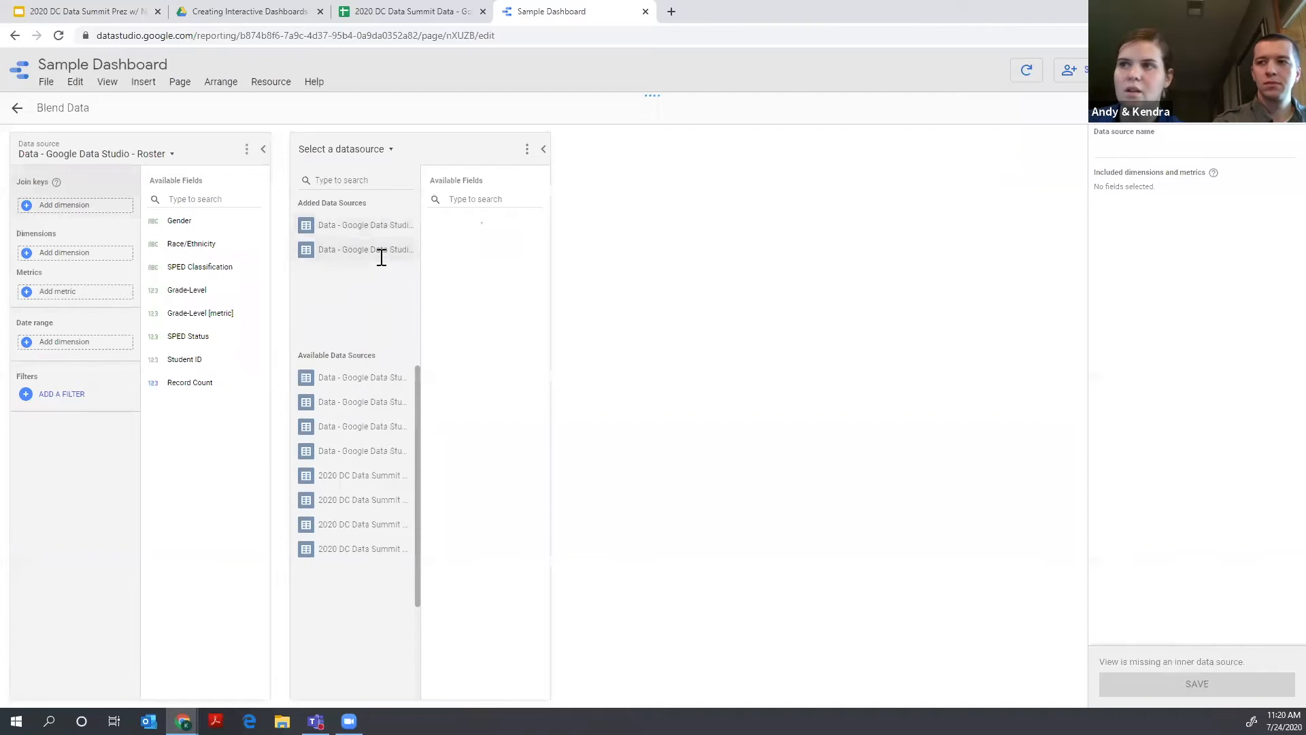
pyautogui.click(379, 252)
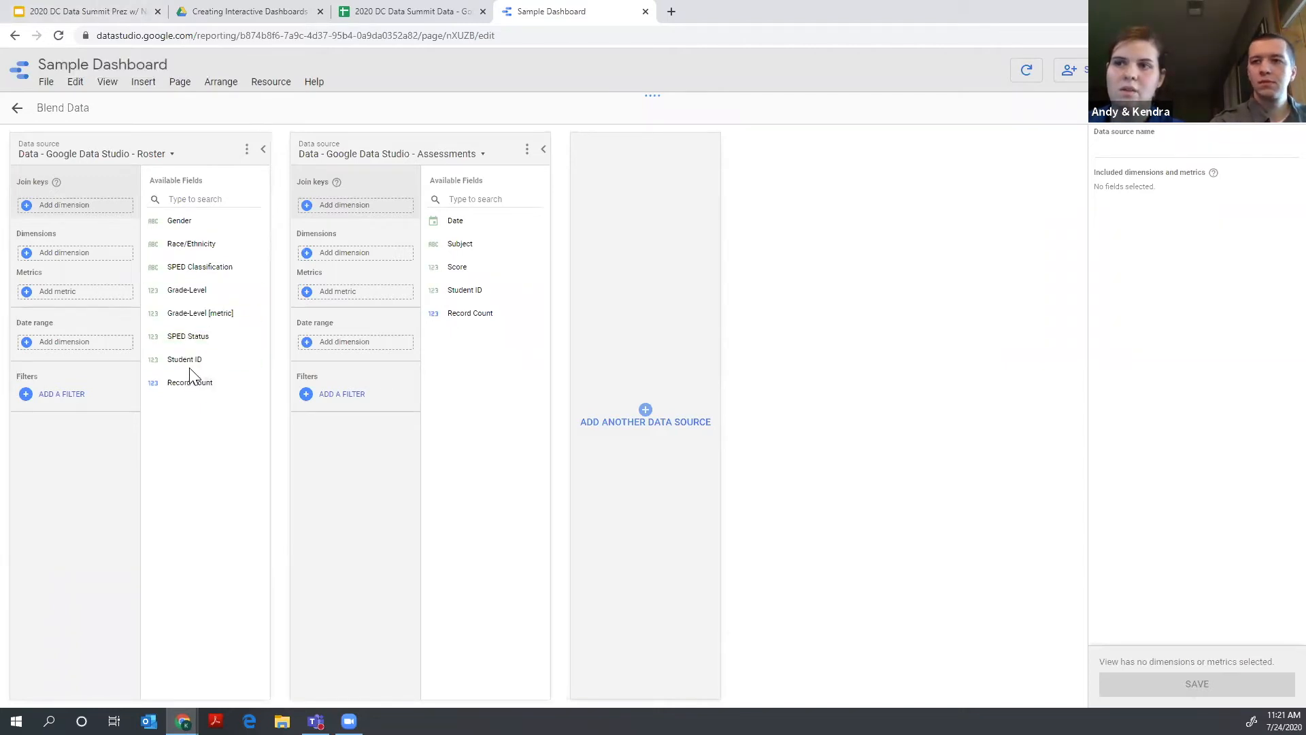
pyautogui.moveTo(186, 360); pyautogui.dragTo(79, 207)
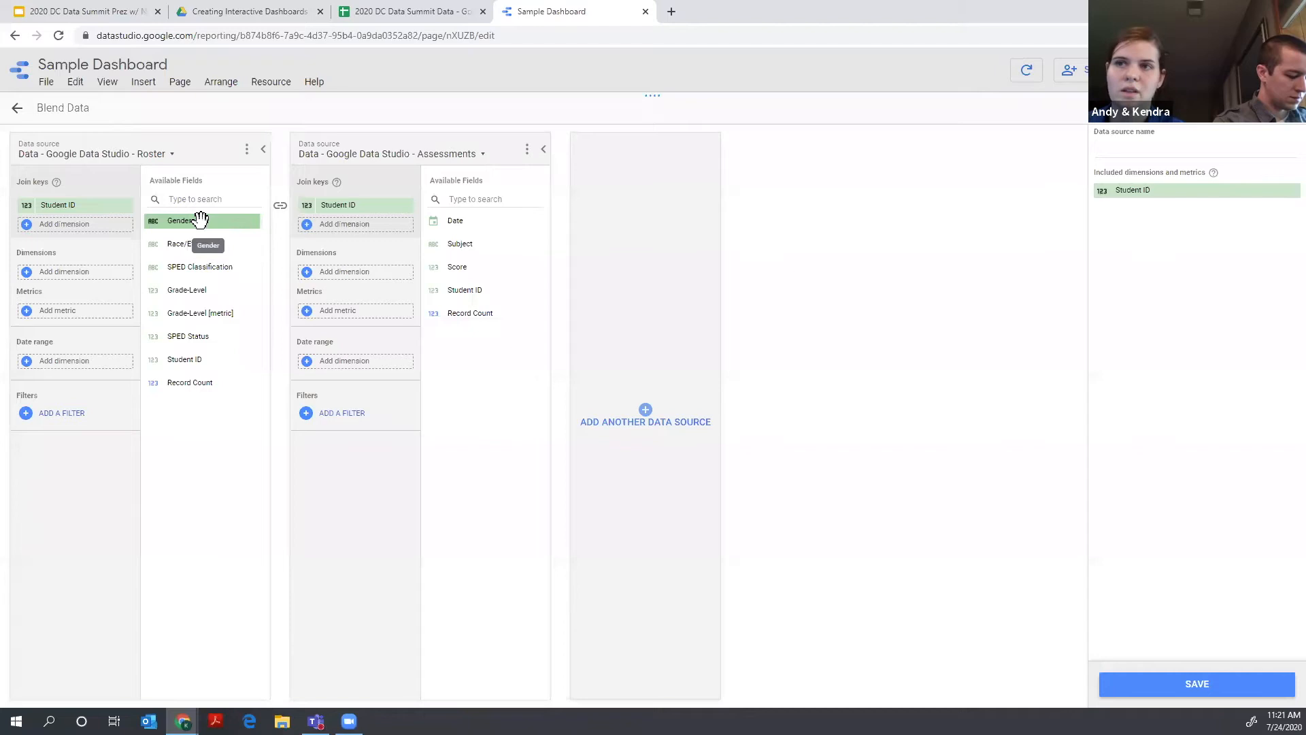
# - Add Gender, Race/Ethnicity, SPED Classification and Grade-Level as Roster dimensions, and SPED Status and Grade-Level [metric] as Roster metrics
pyautogui.moveTo(201, 220); pyautogui.dragTo(85, 272)
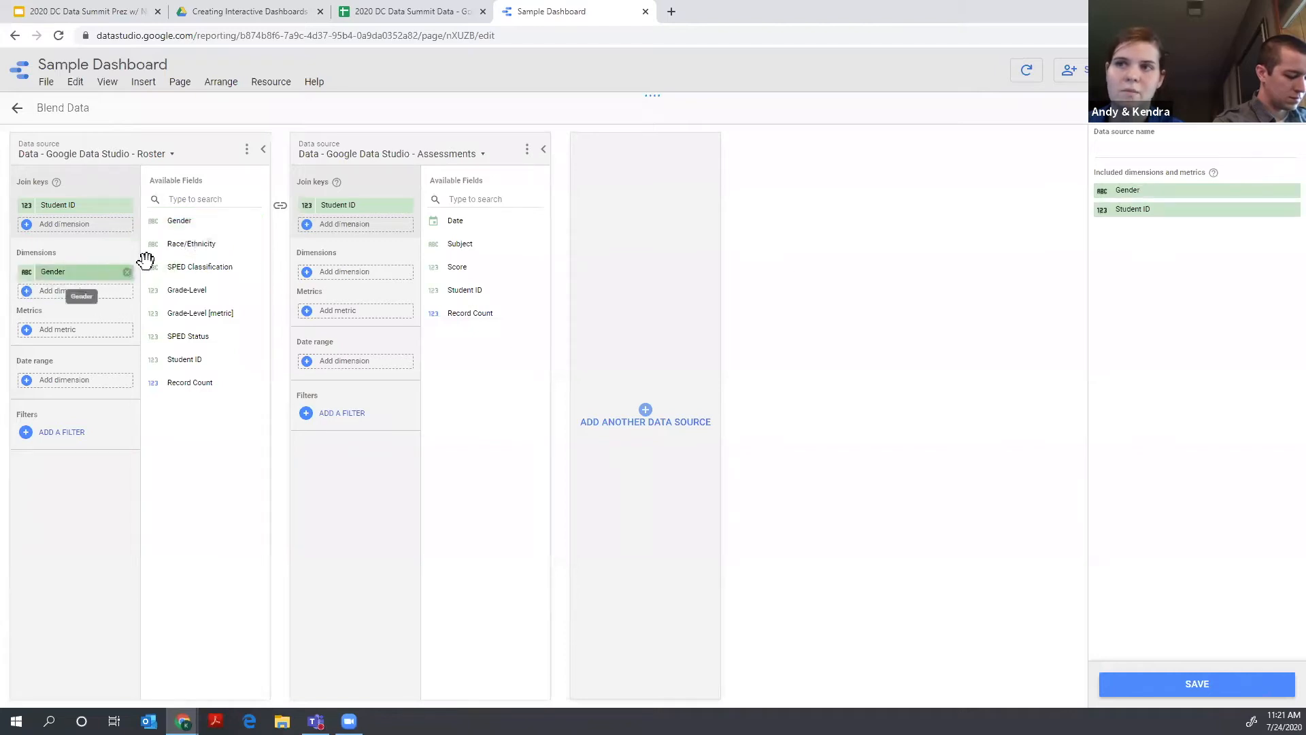
pyautogui.moveTo(191, 241); pyautogui.dragTo(80, 289)
pyautogui.moveTo(209, 266); pyautogui.dragTo(92, 309)
pyautogui.moveTo(224, 290); pyautogui.dragTo(96, 323)
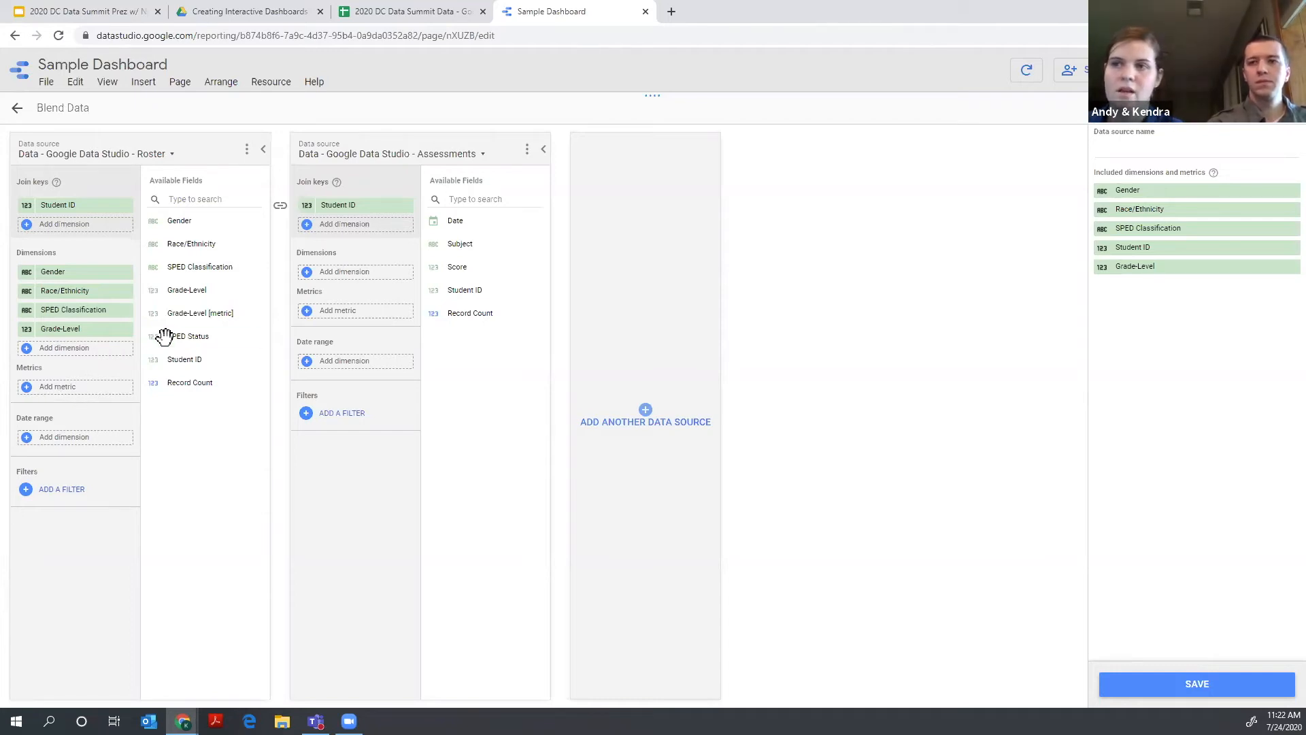
pyautogui.moveTo(184, 332); pyautogui.dragTo(74, 386)
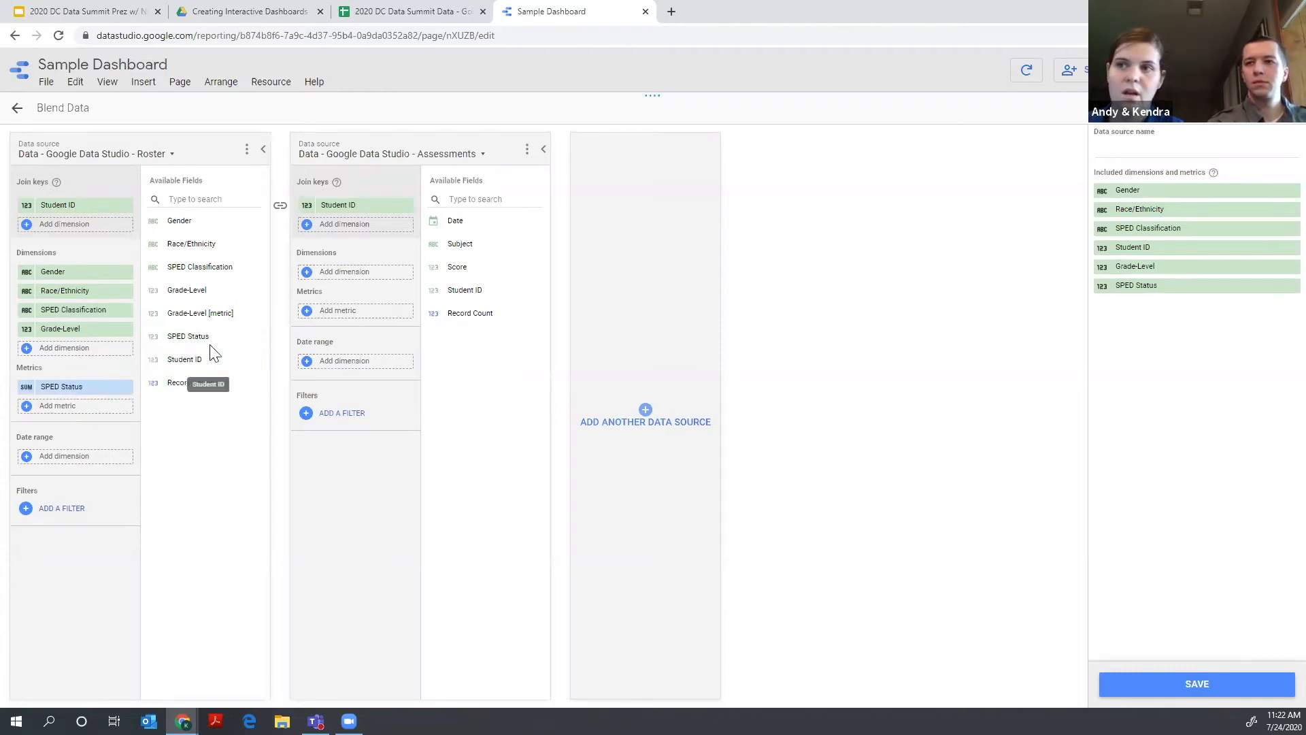
pyautogui.moveTo(203, 311); pyautogui.dragTo(70, 413)
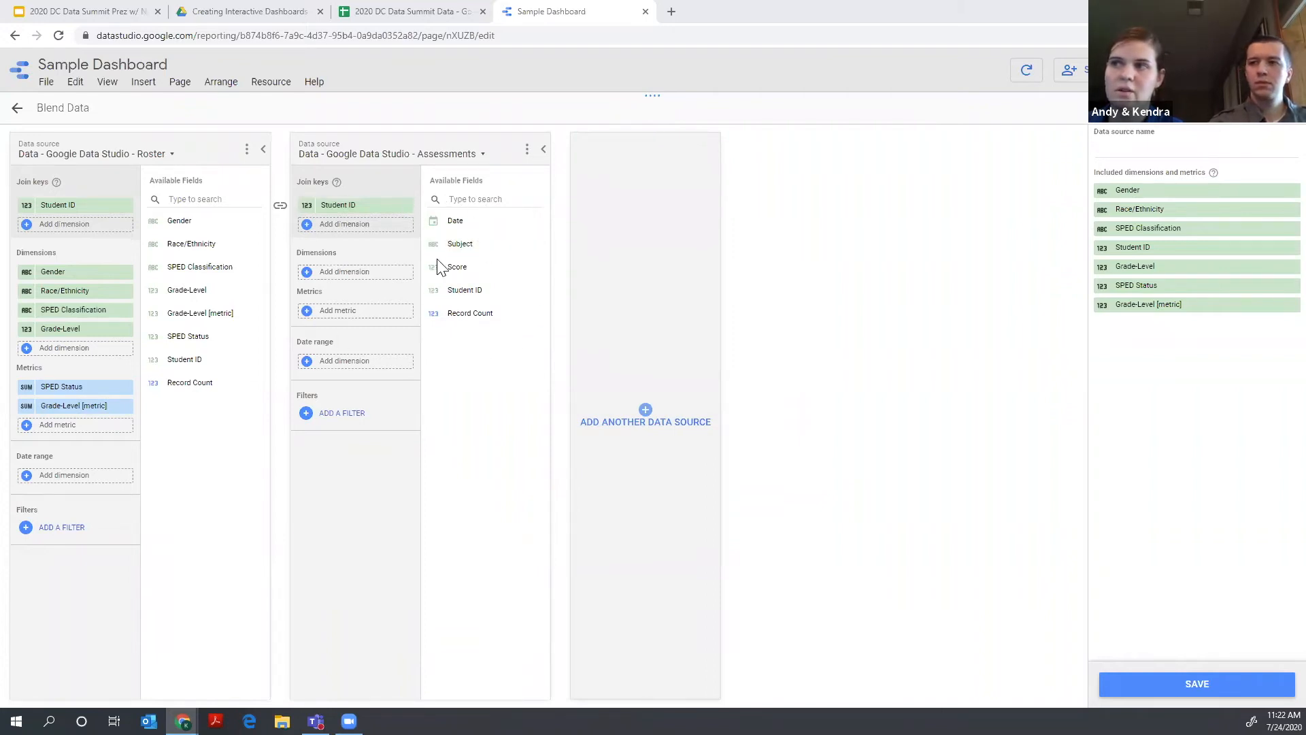
# - For Assessments, add Date as the date range, Subject as a dimension and Score as a metric aggregated by Median
pyautogui.moveTo(453, 221); pyautogui.dragTo(349, 361)
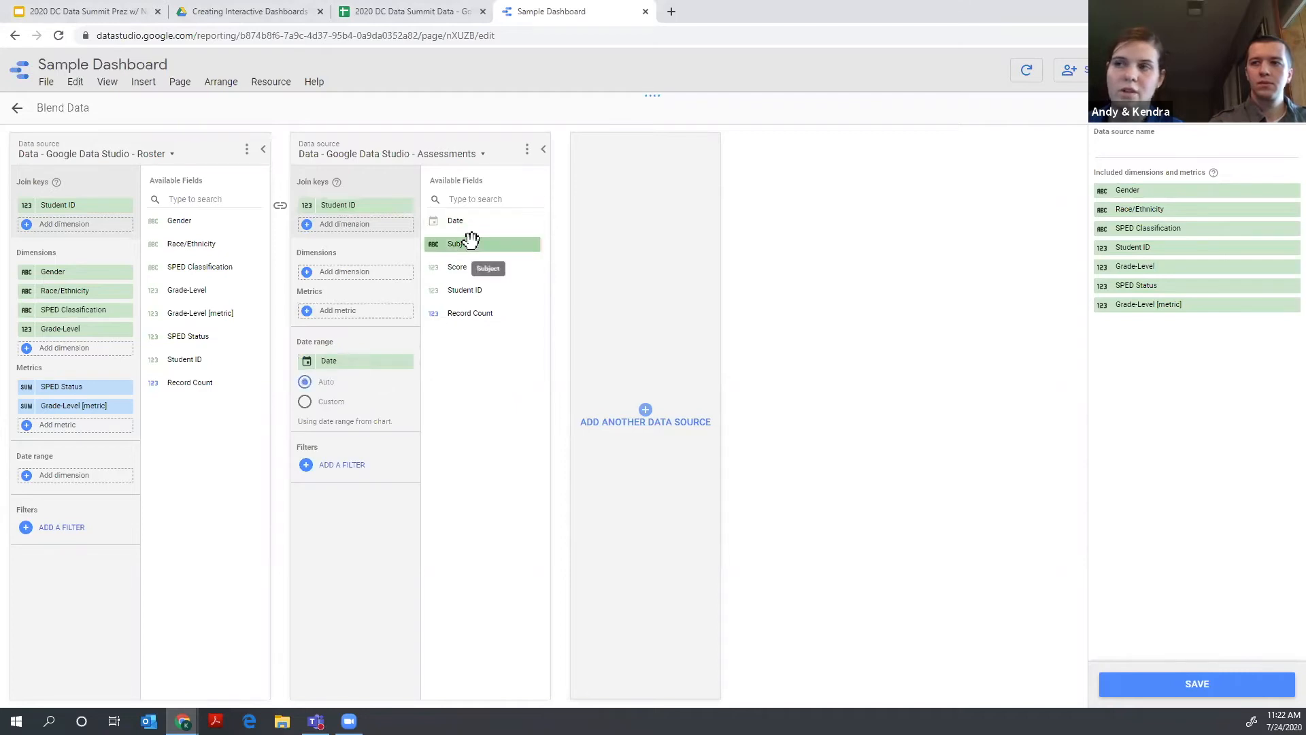
pyautogui.moveTo(470, 244); pyautogui.dragTo(354, 270)
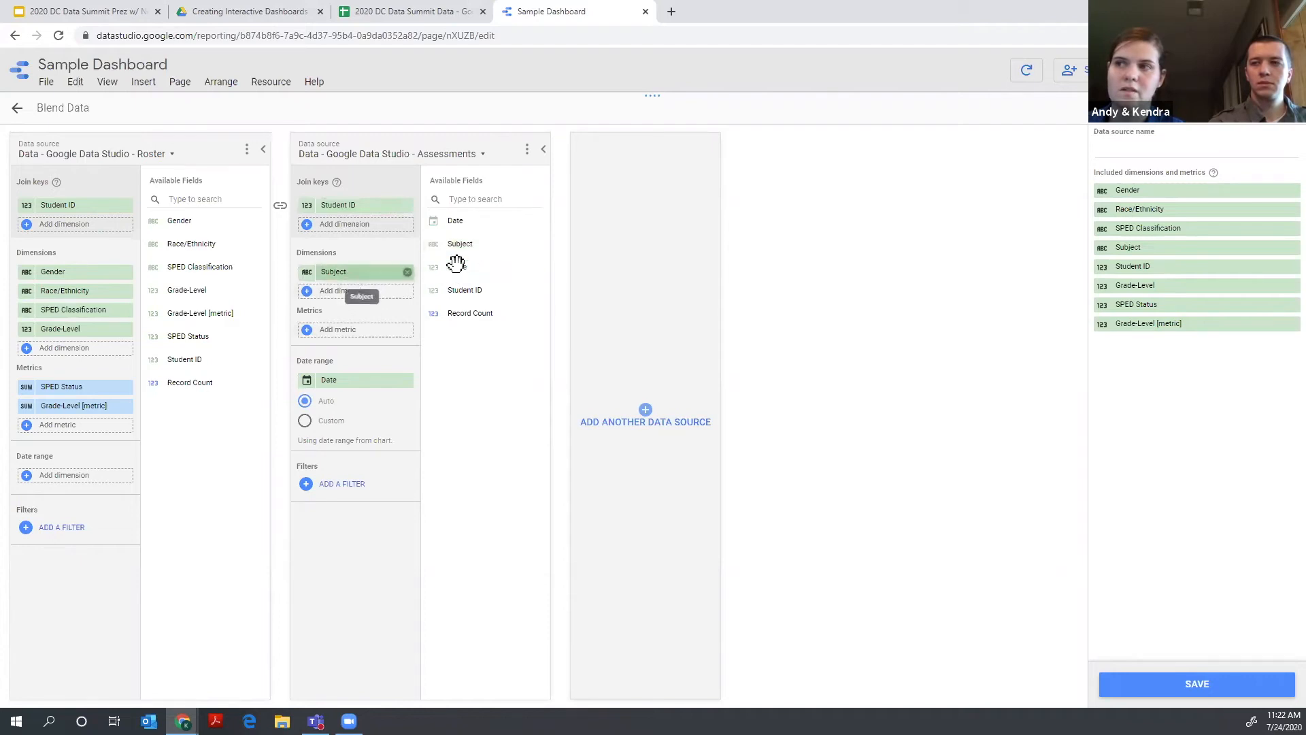
pyautogui.moveTo(478, 270); pyautogui.dragTo(354, 332)
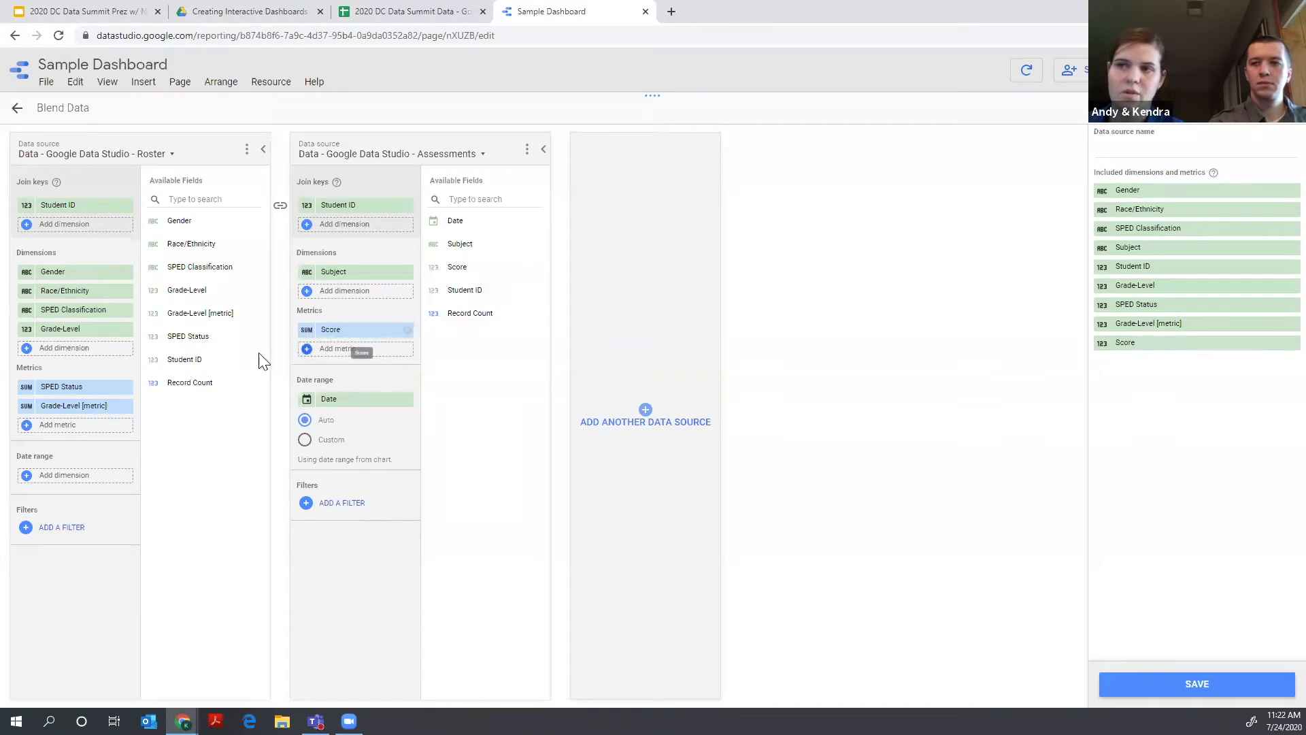
pyautogui.click(306, 332)
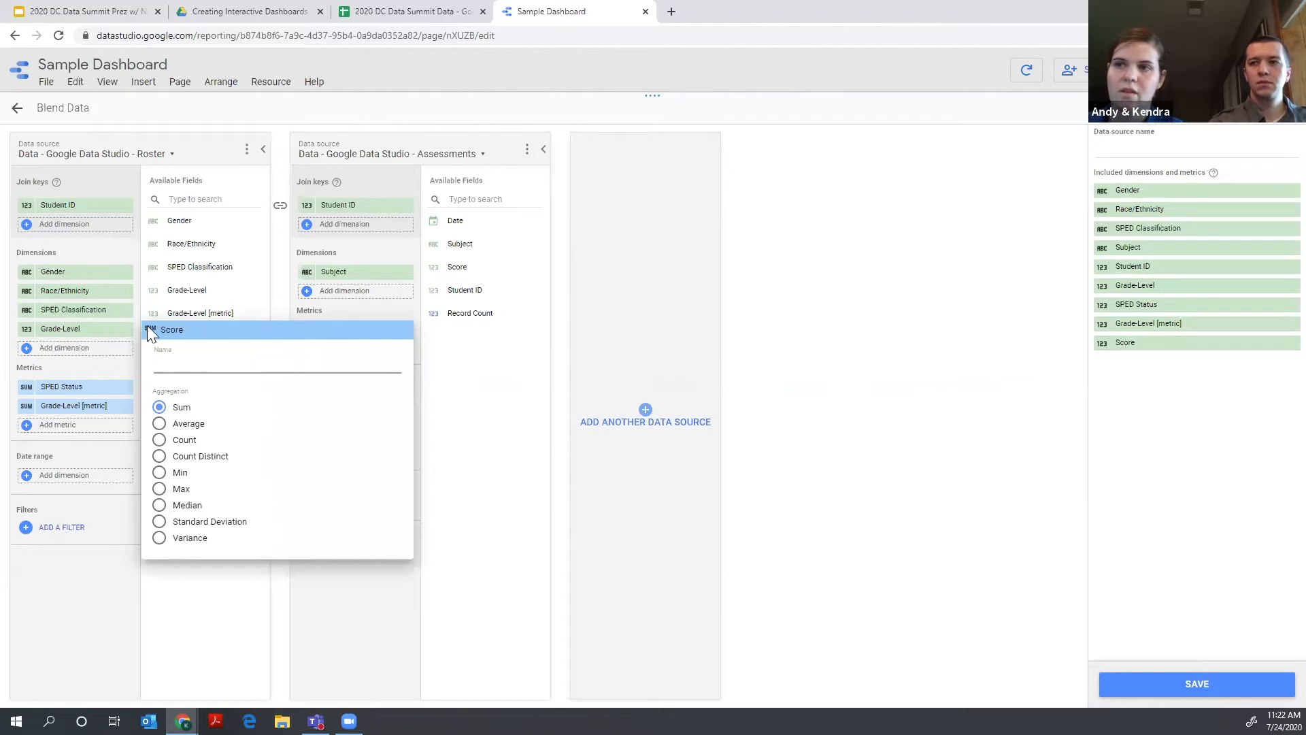
pyautogui.click(158, 507)
pyautogui.click(330, 568)
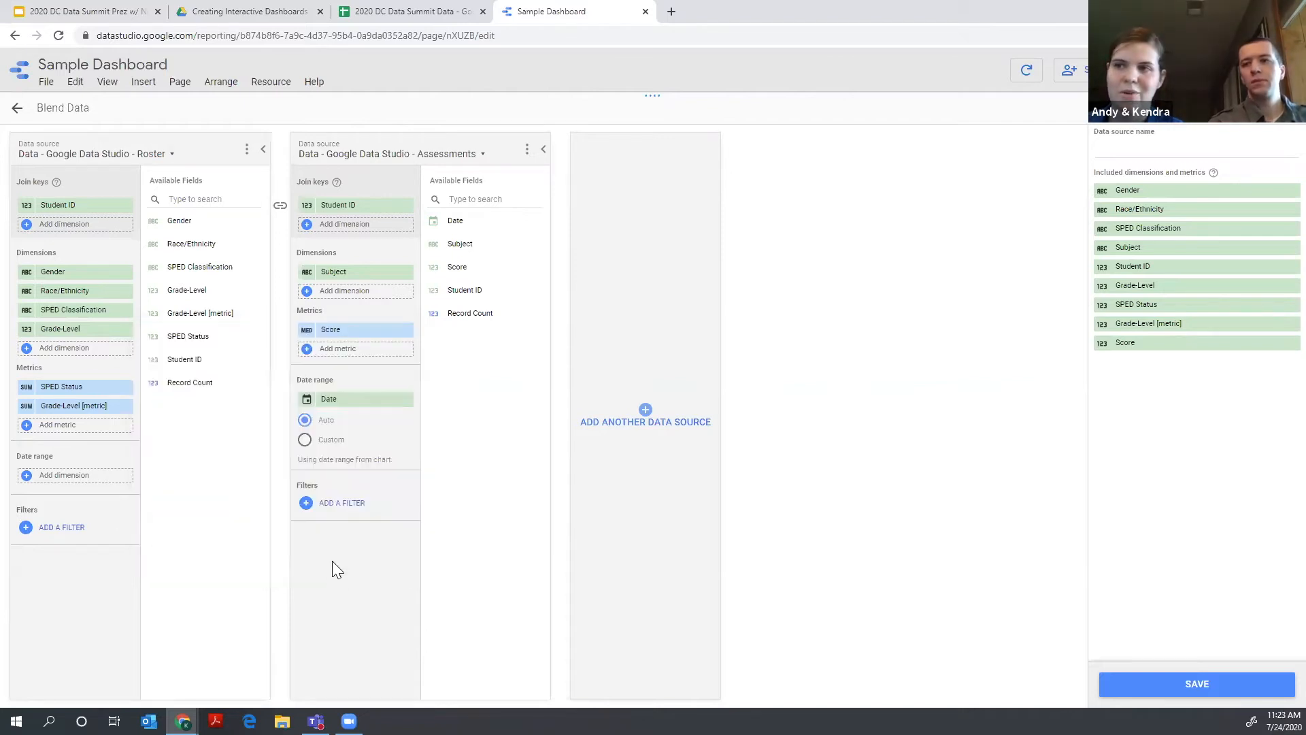
# - Set the Roster metrics' aggregation to Average for SPED Status and Min for Grade-Level [metric]
pyautogui.click(28, 391)
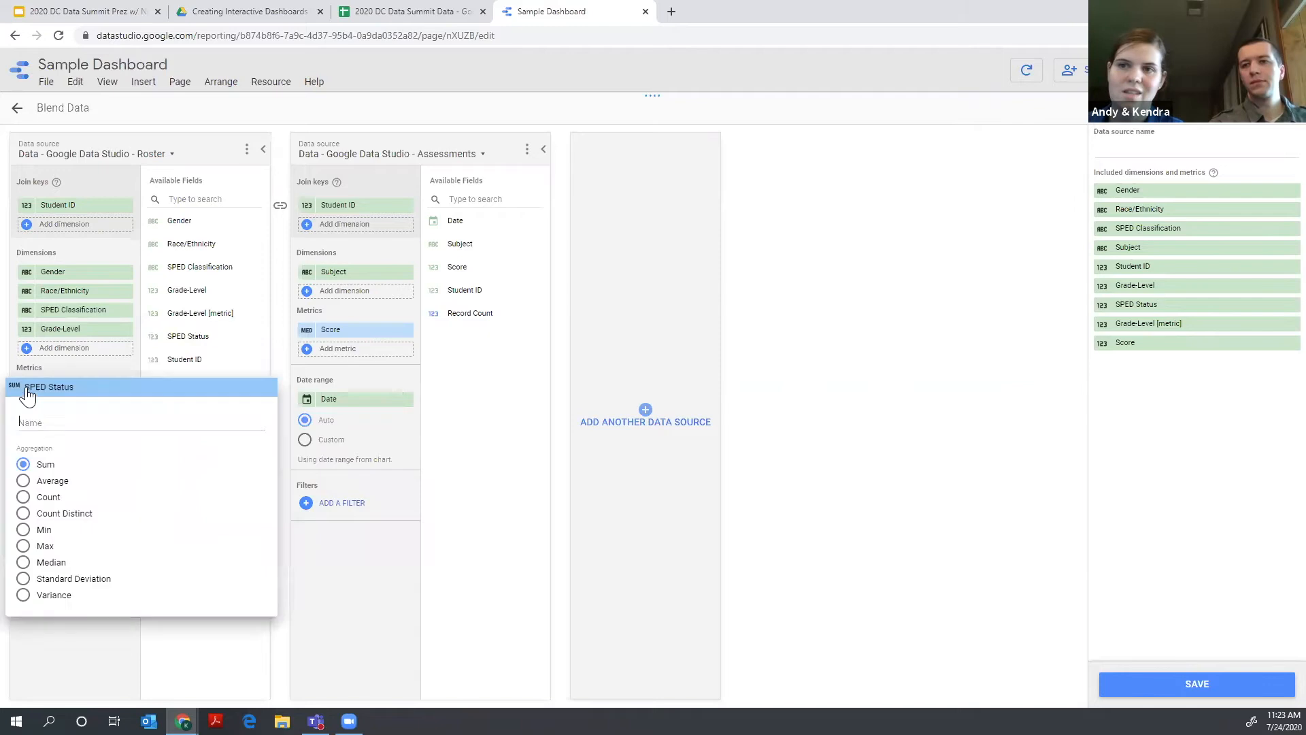
pyautogui.click(23, 481)
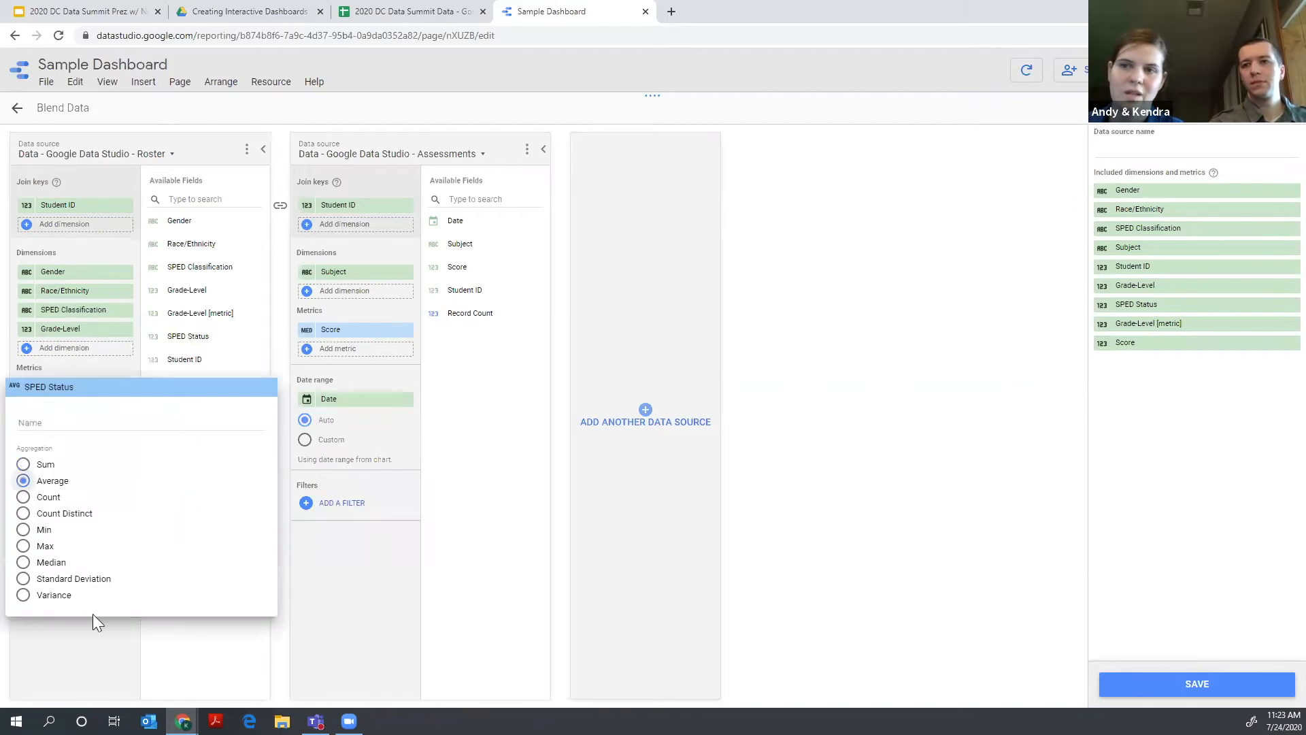
pyautogui.click(88, 665)
pyautogui.click(29, 407)
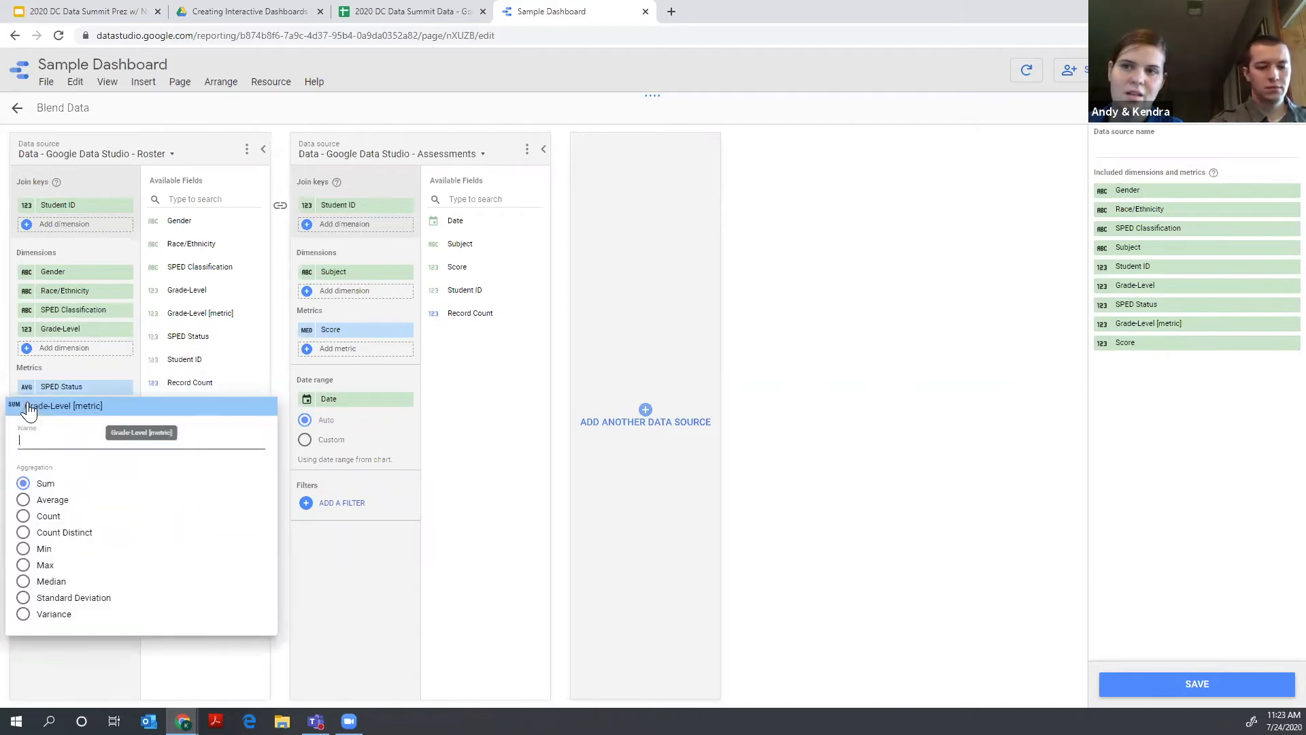
pyautogui.click(31, 551)
pyautogui.click(153, 662)
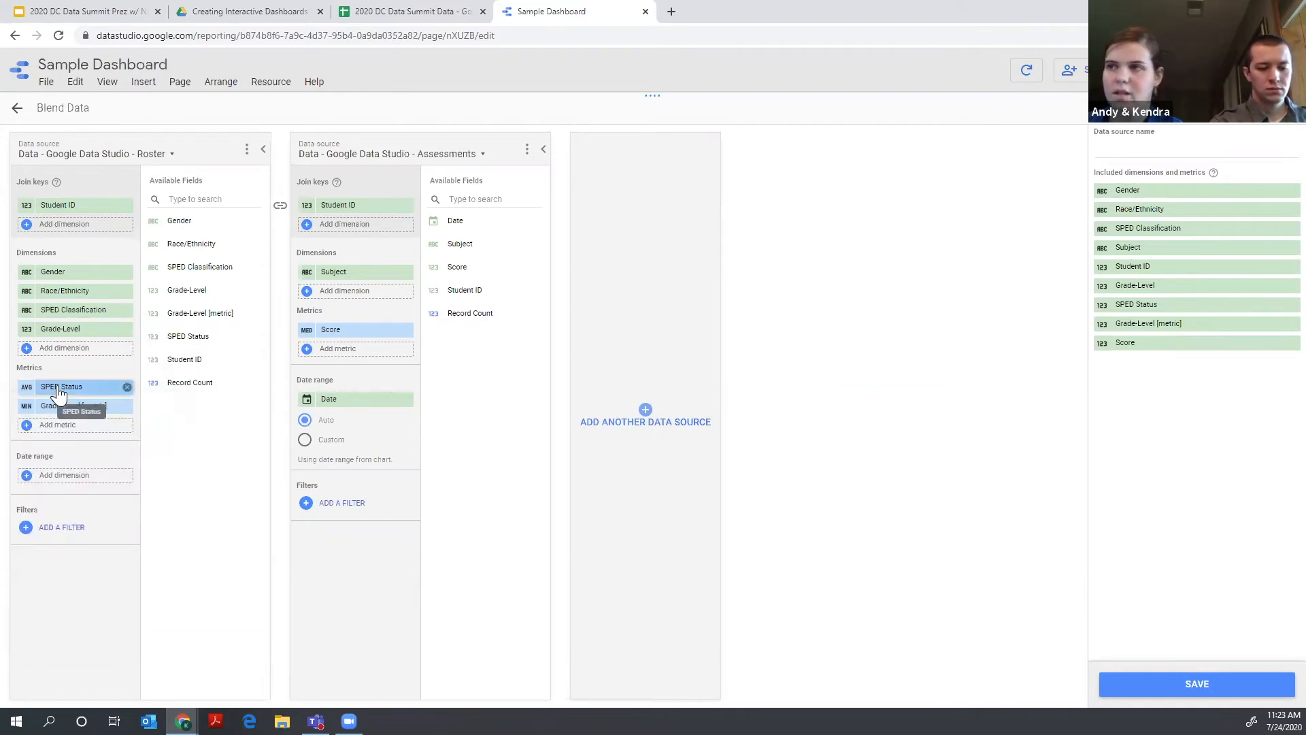
# - Add Record Count to the Roster metrics and save the blended data source as "Roster + Assessment"
pyautogui.moveTo(183, 382); pyautogui.dragTo(130, 418)
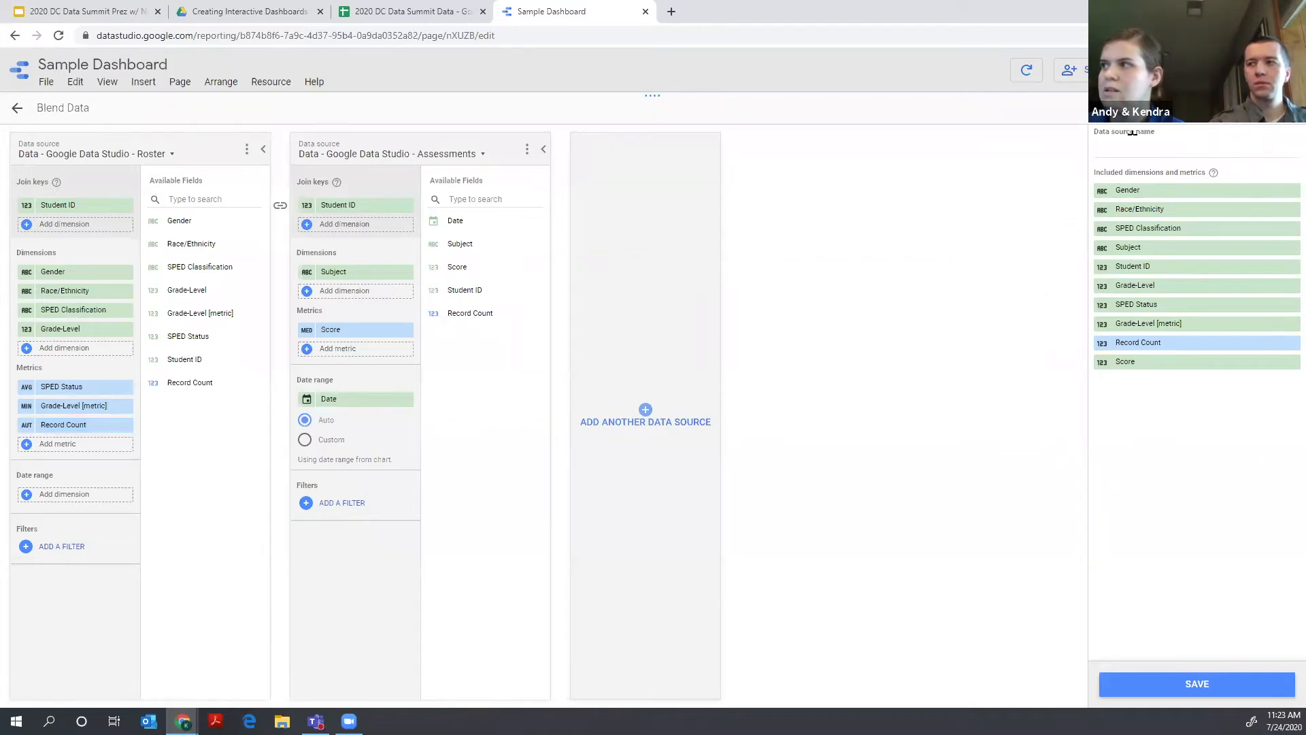
pyautogui.click(1111, 149)
pyautogui.write('Roster + Assessment')
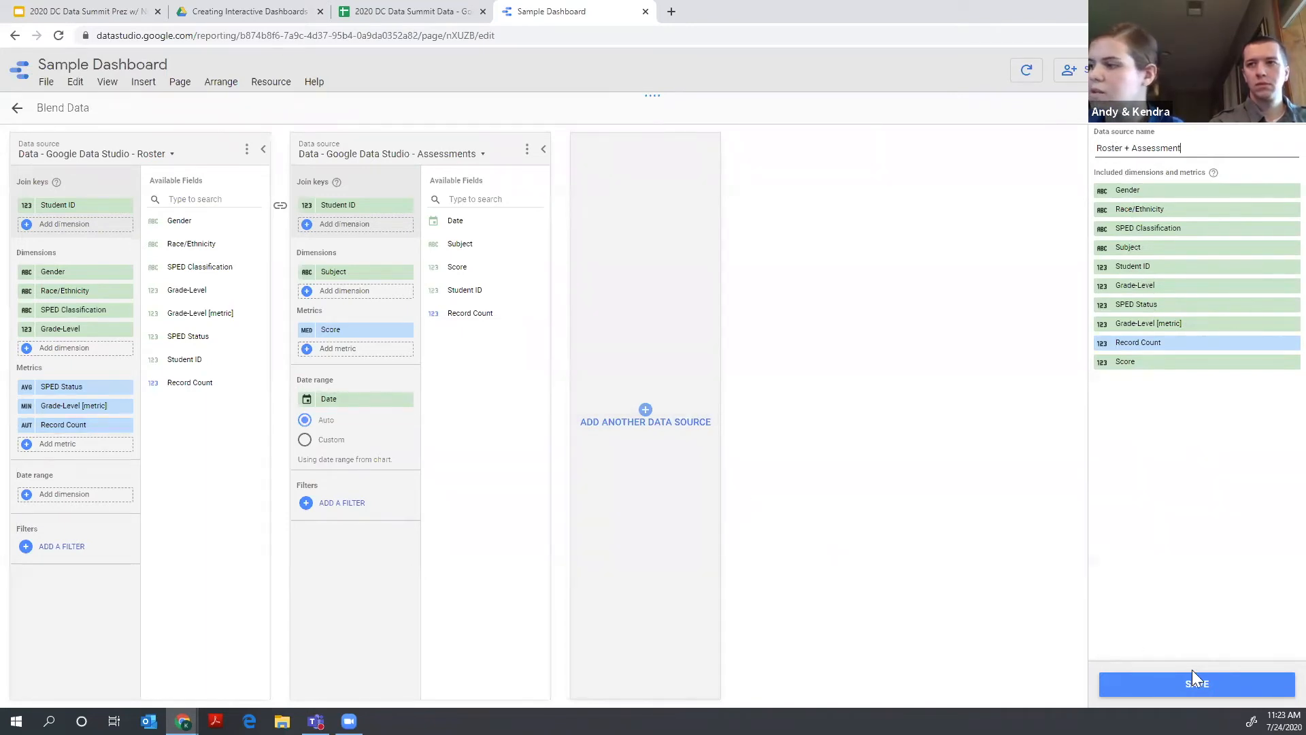
pyautogui.click(1196, 689)
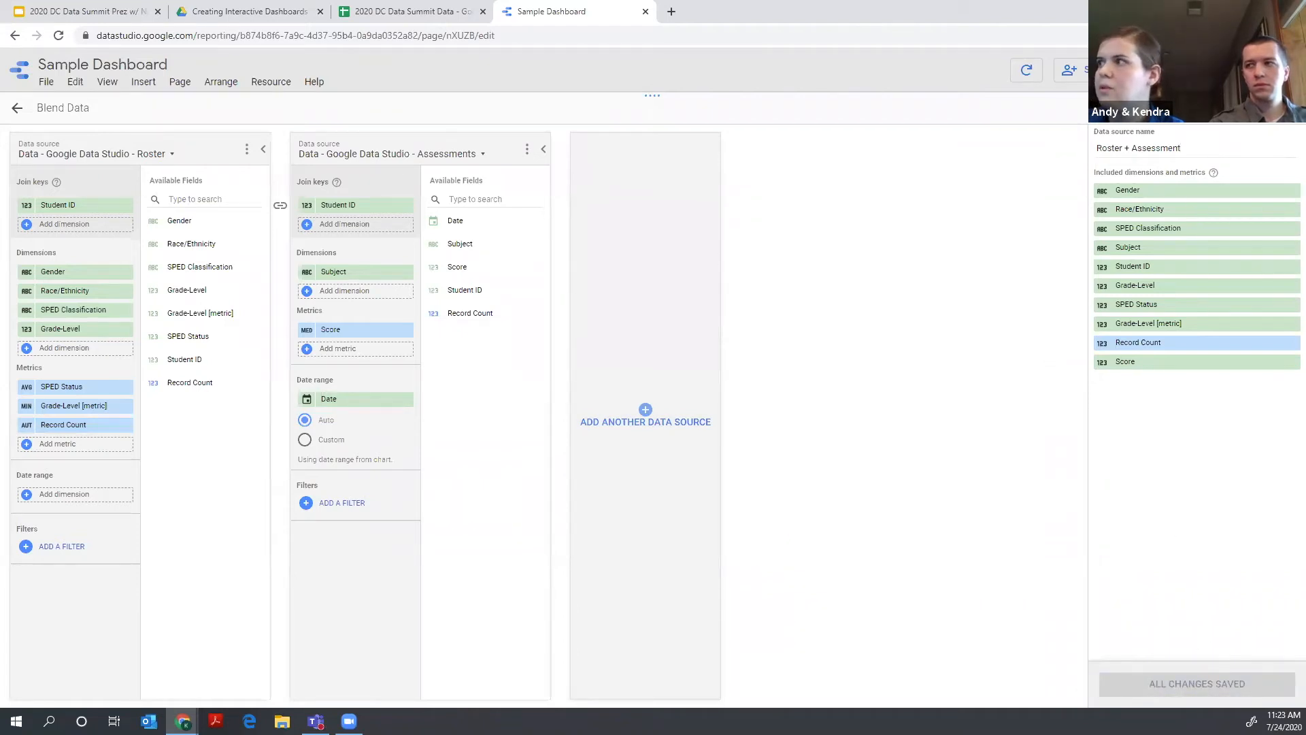
# - Leave the blend editor, check the list of blended data views for the saved blend, and close the list
pyautogui.click(270, 83)
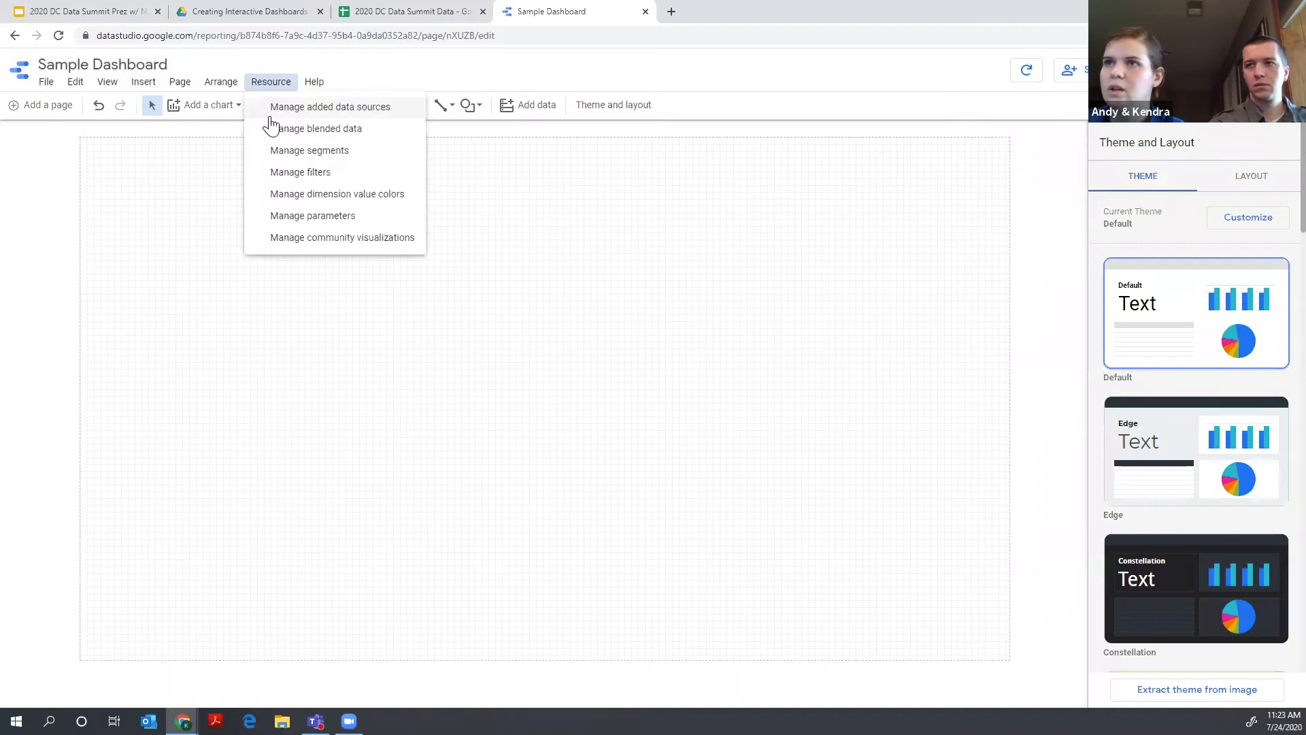
pyautogui.click(274, 129)
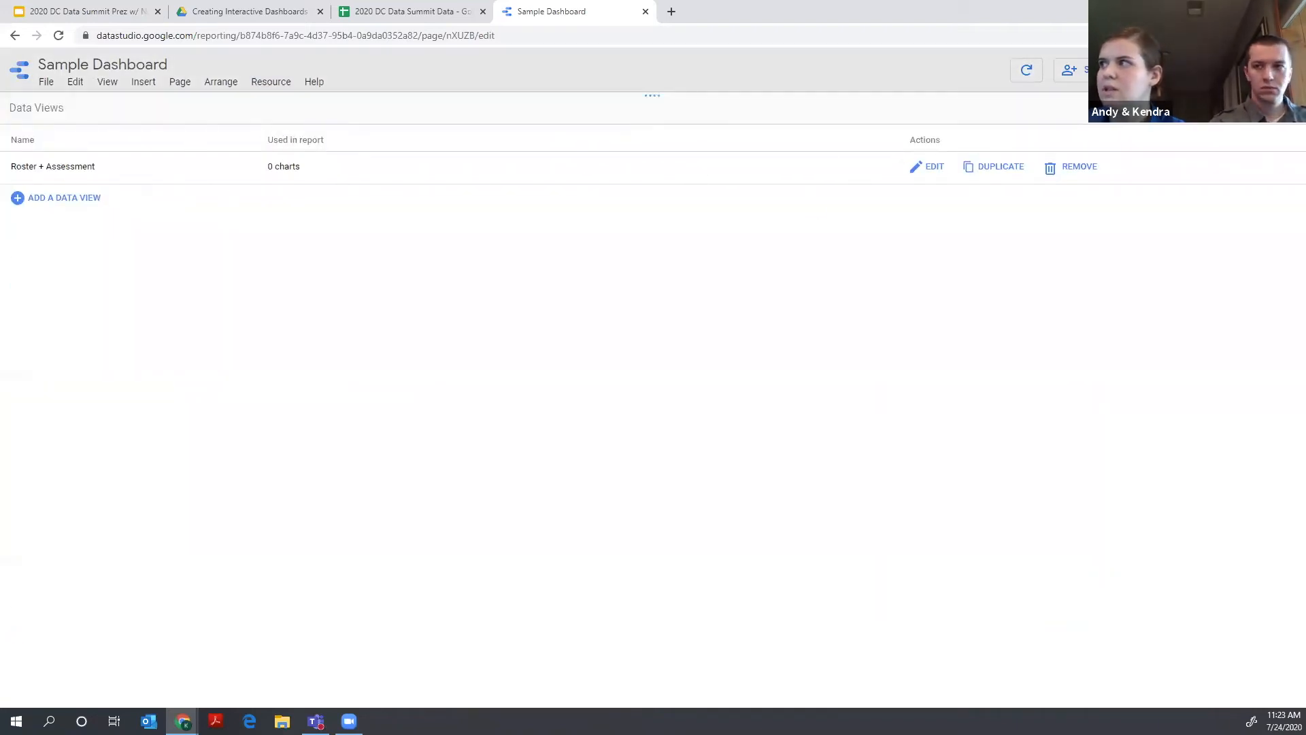
pyautogui.click(1274, 108)
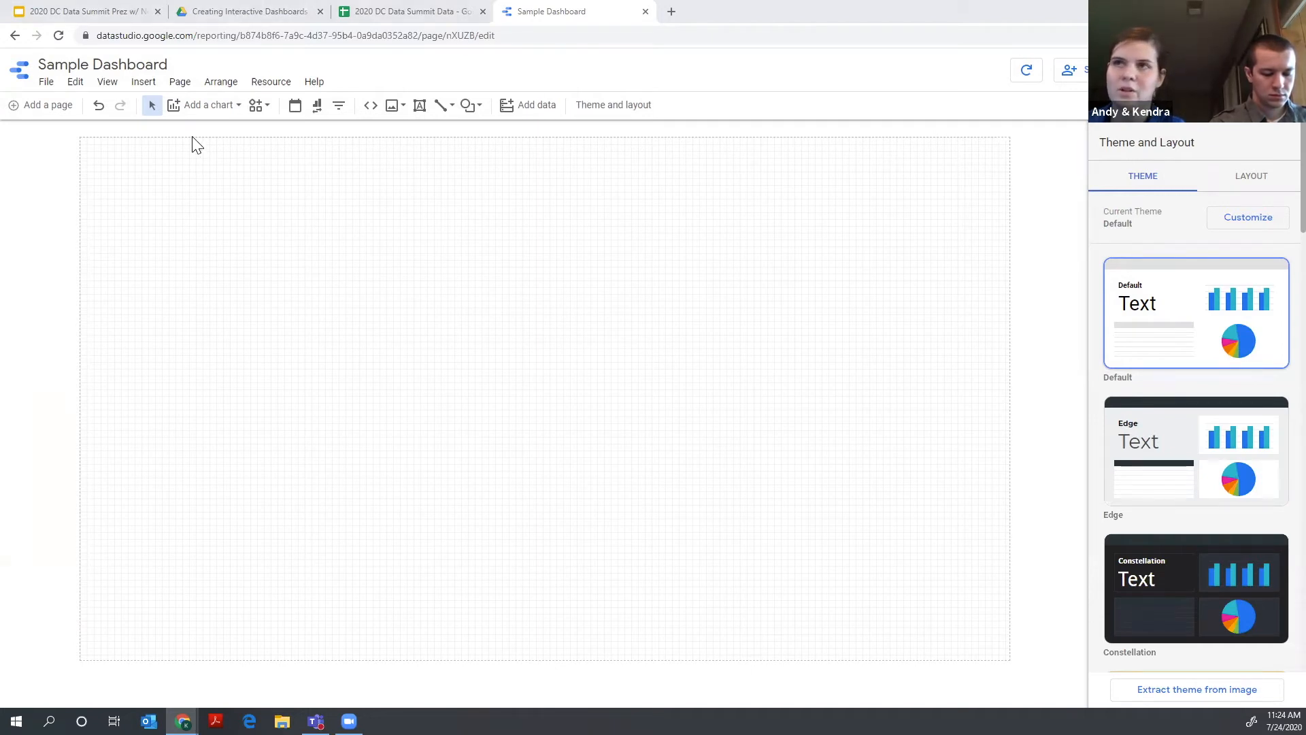
# - Insert a text box in the report canvas's upper-left corner with the title "SPED Reading Dashboard"
pyautogui.click(143, 81)
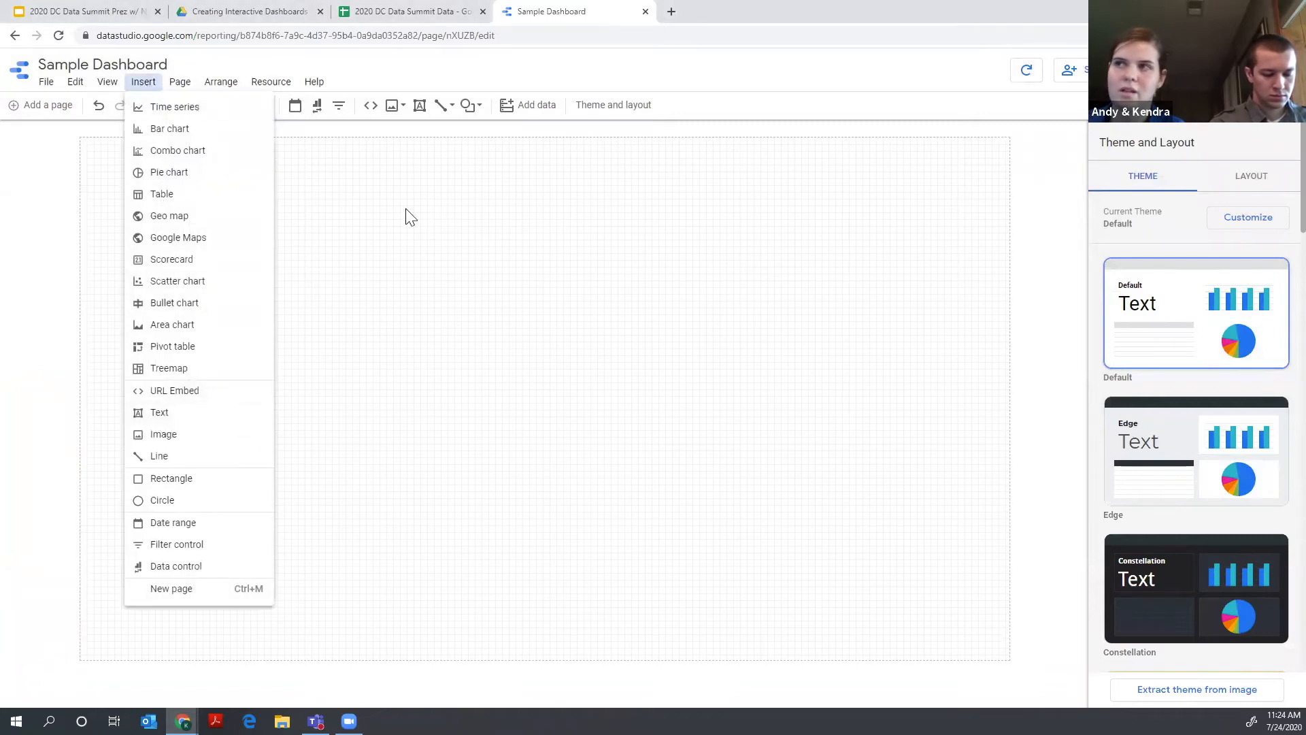
pyautogui.click(420, 111)
pyautogui.click(421, 111)
pyautogui.click(78, 135)
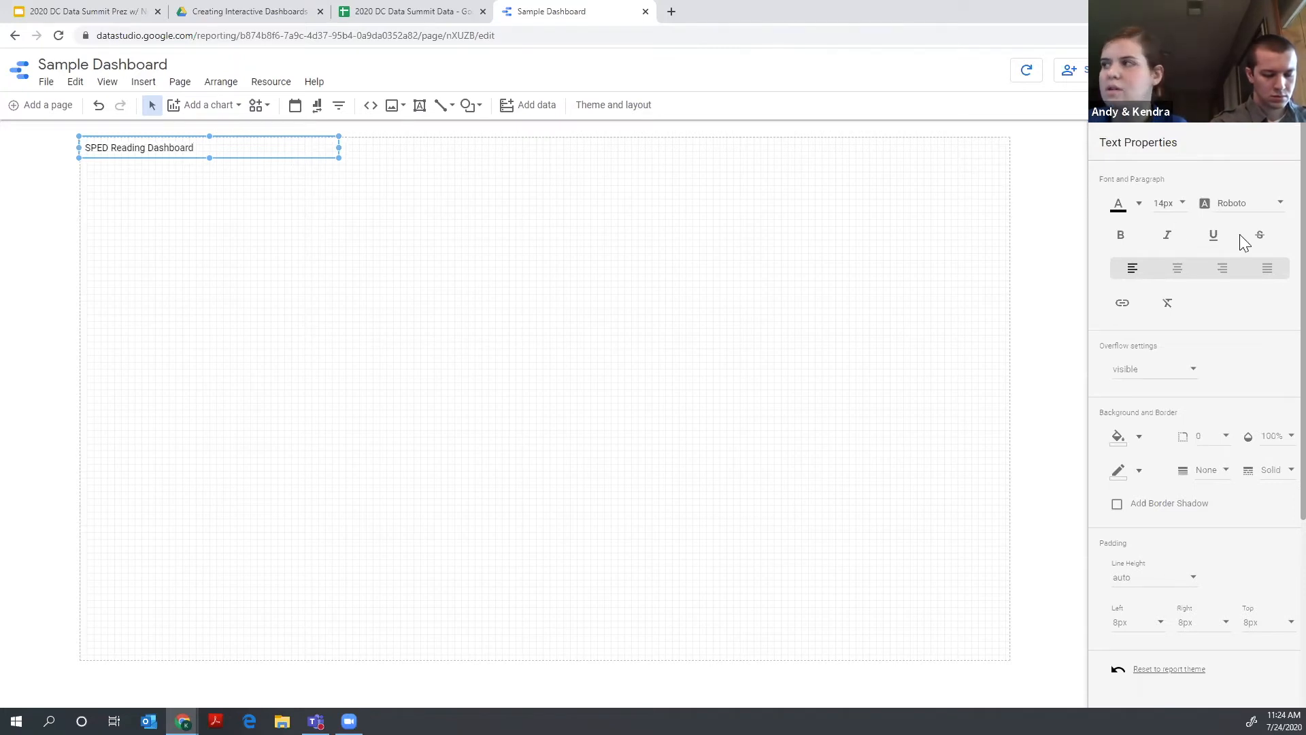
# - Set the title's font size to 28px, make its text box slightly taller to fit the text, and deselect it
pyautogui.click(1183, 203)
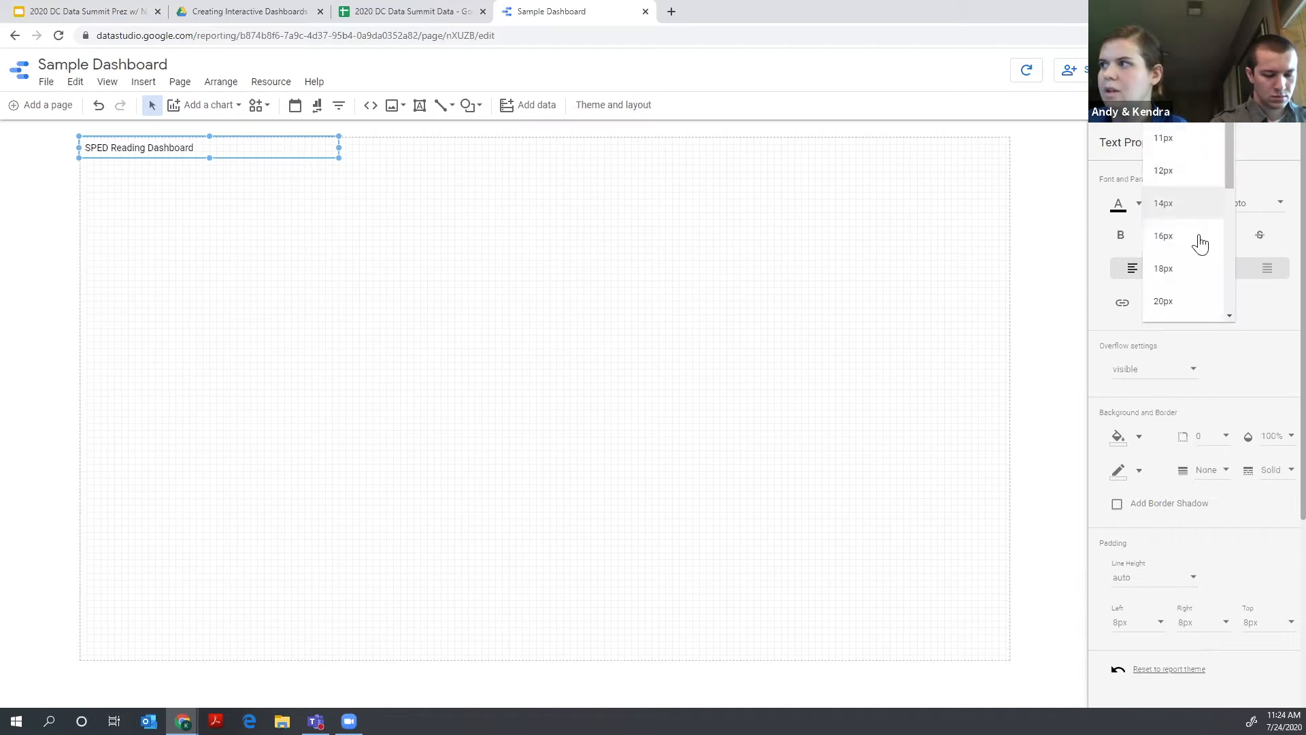
pyautogui.click(1018, 220)
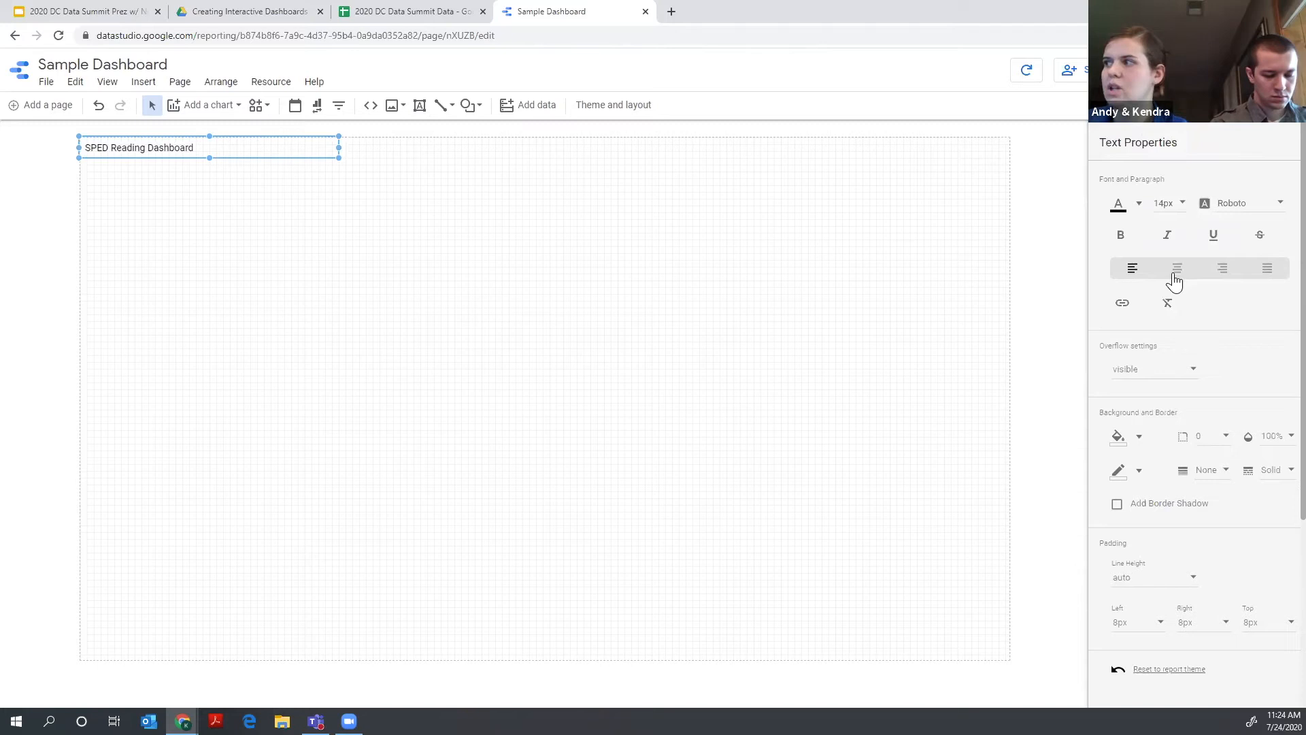
pyautogui.click(1179, 208)
pyautogui.scroll(-3, 1189, 283)
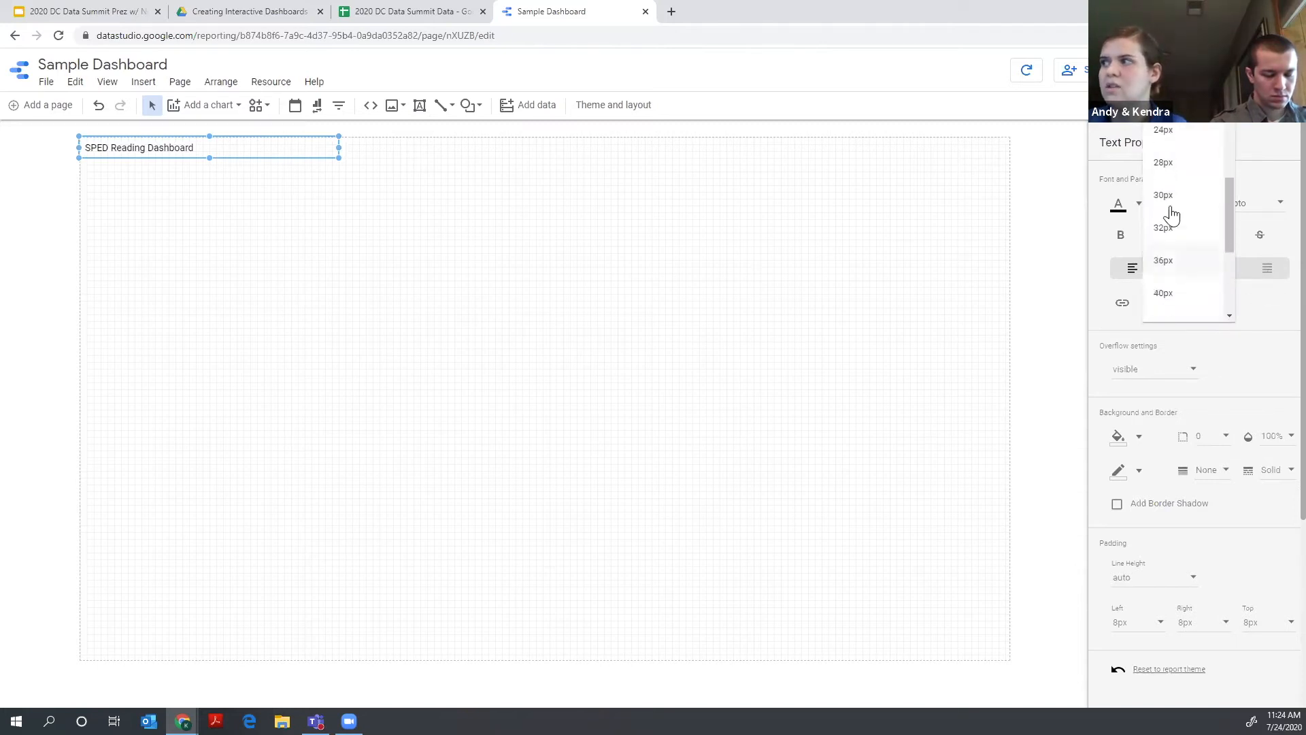
pyautogui.click(1164, 131)
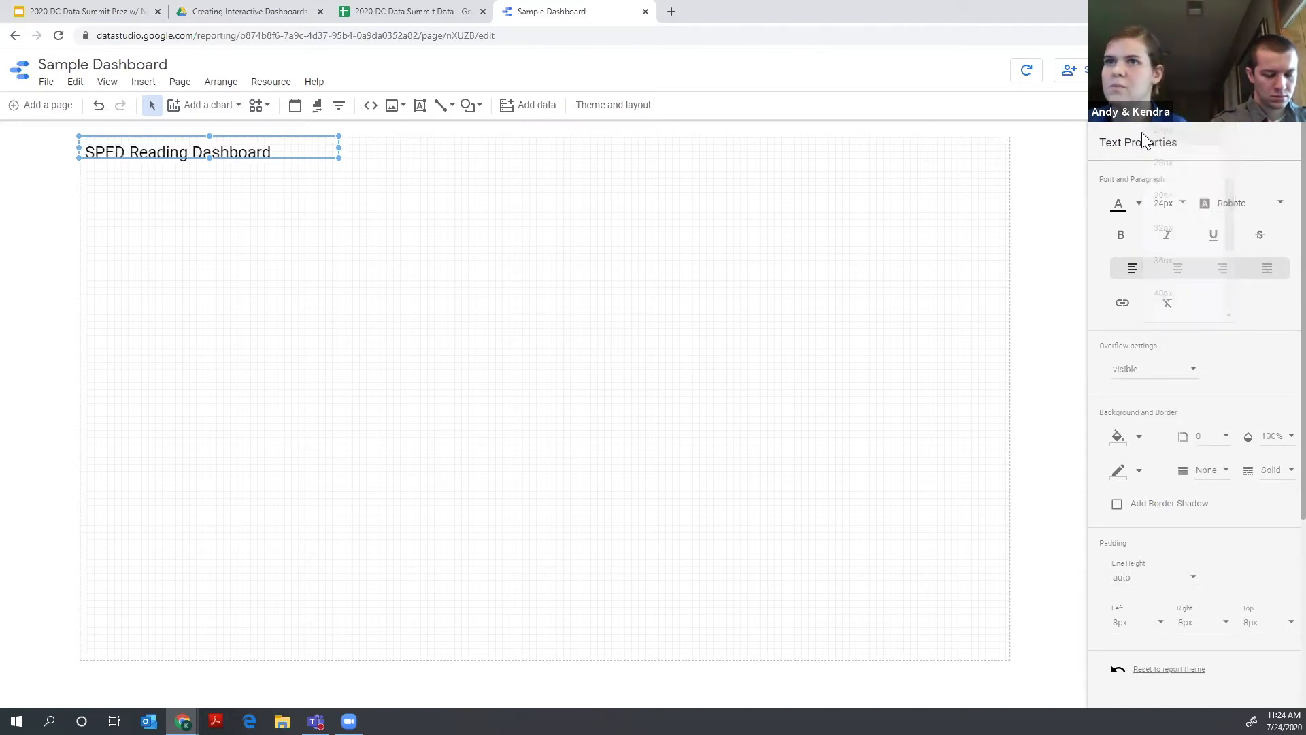
pyautogui.click(1183, 205)
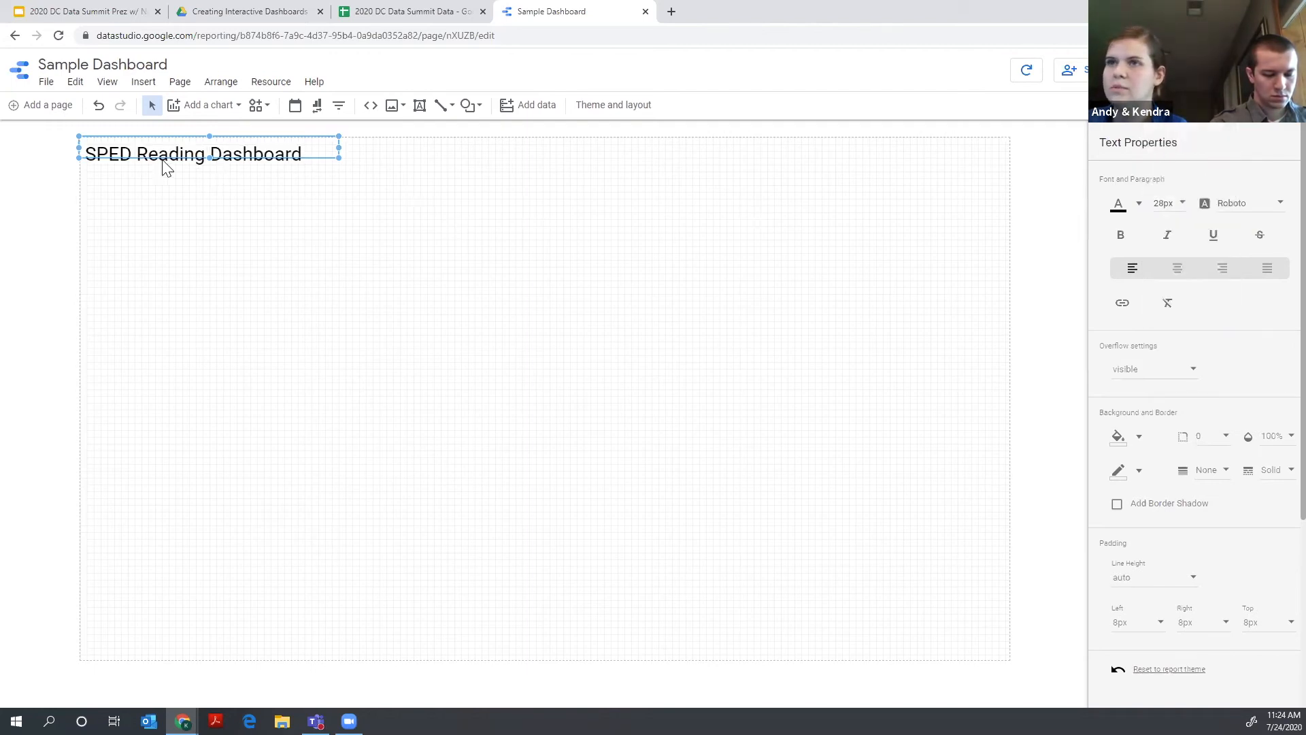
pyautogui.moveTo(206, 158); pyautogui.dragTo(206, 165)
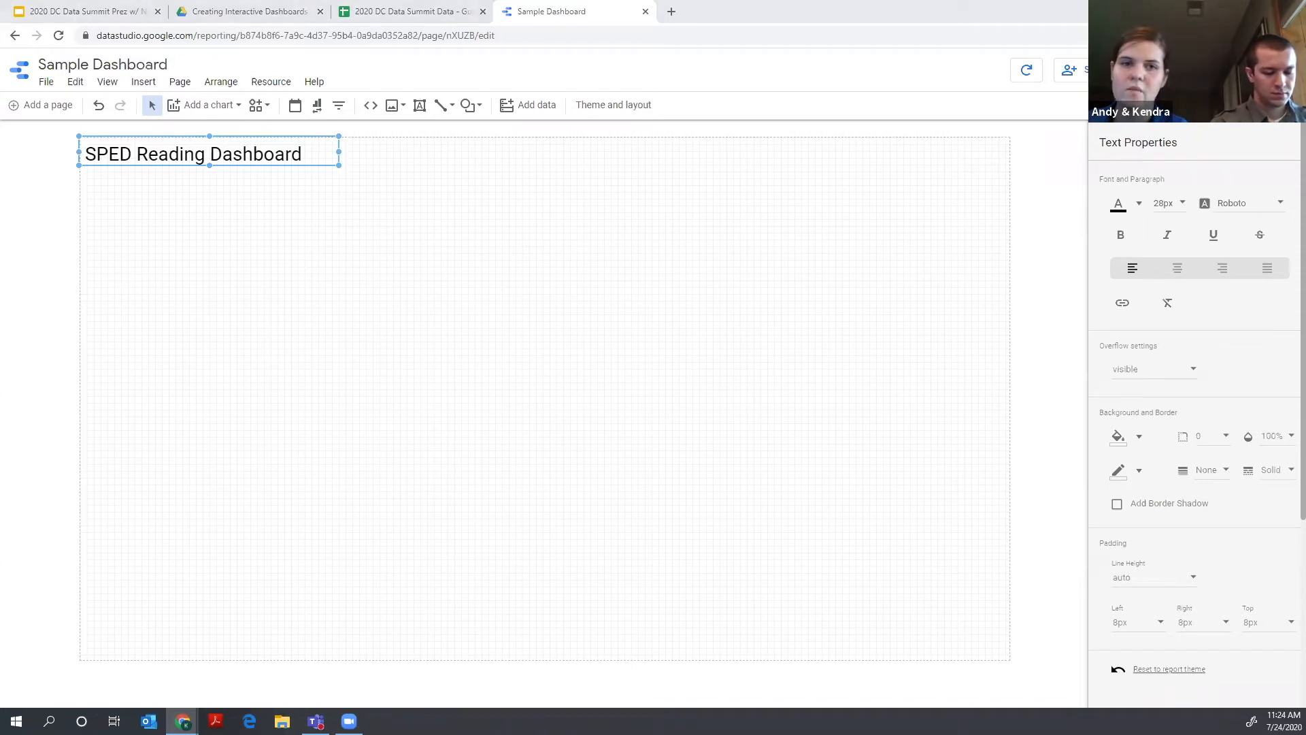
pyautogui.click(379, 337)
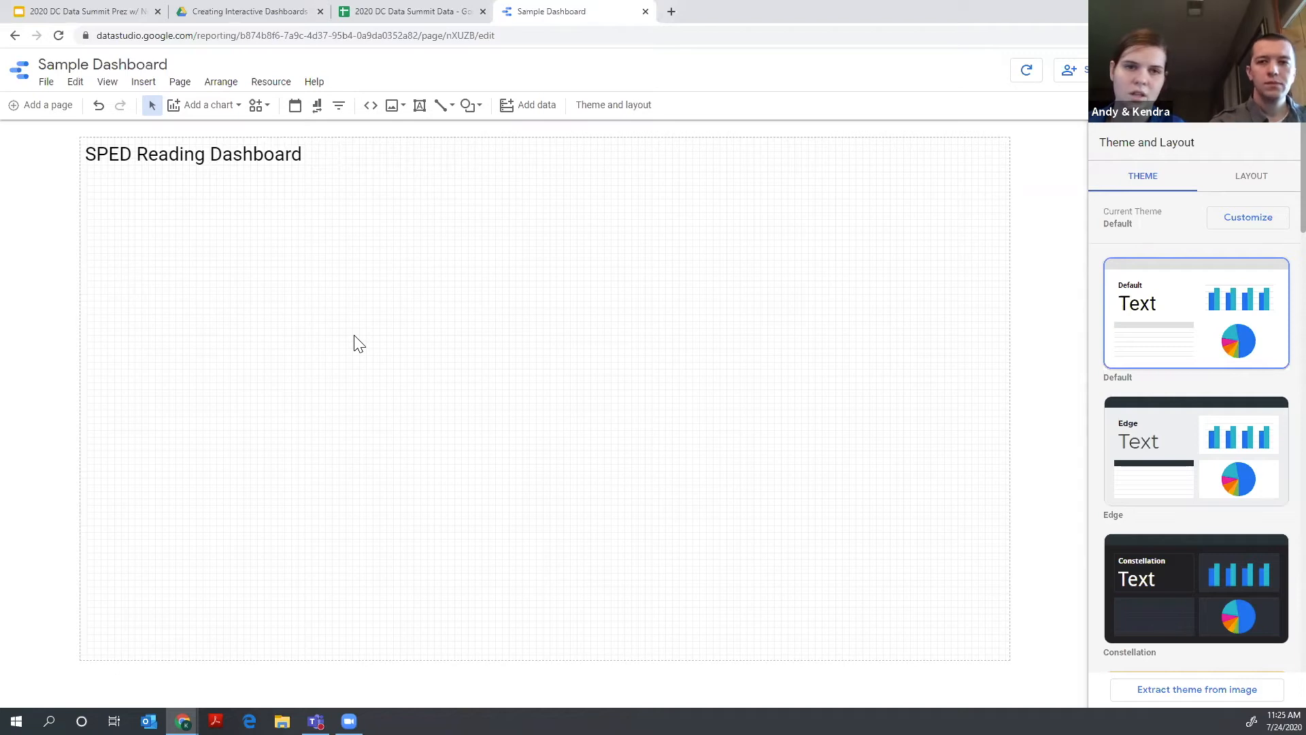
# - Insert a column chart on the canvas, enlarge it to fill most of the page, and shift it up below the title
pyautogui.click(143, 82)
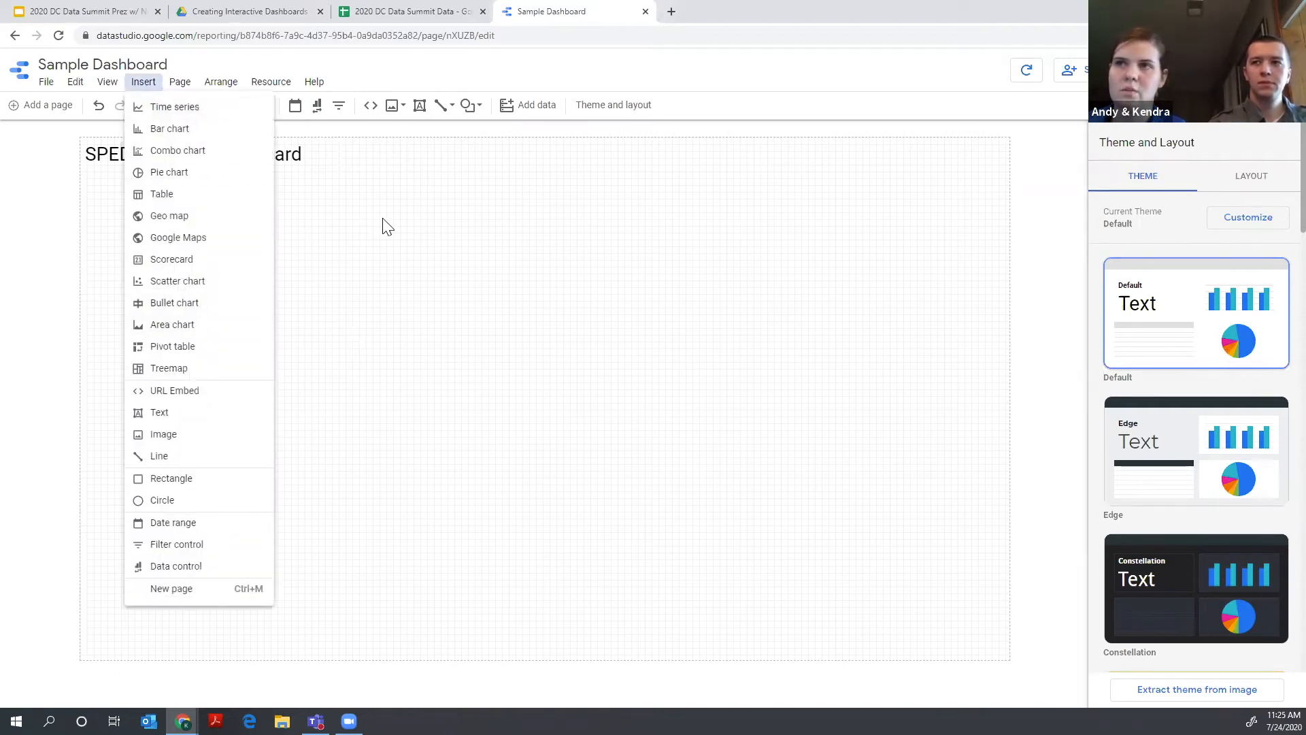
pyautogui.click(277, 174)
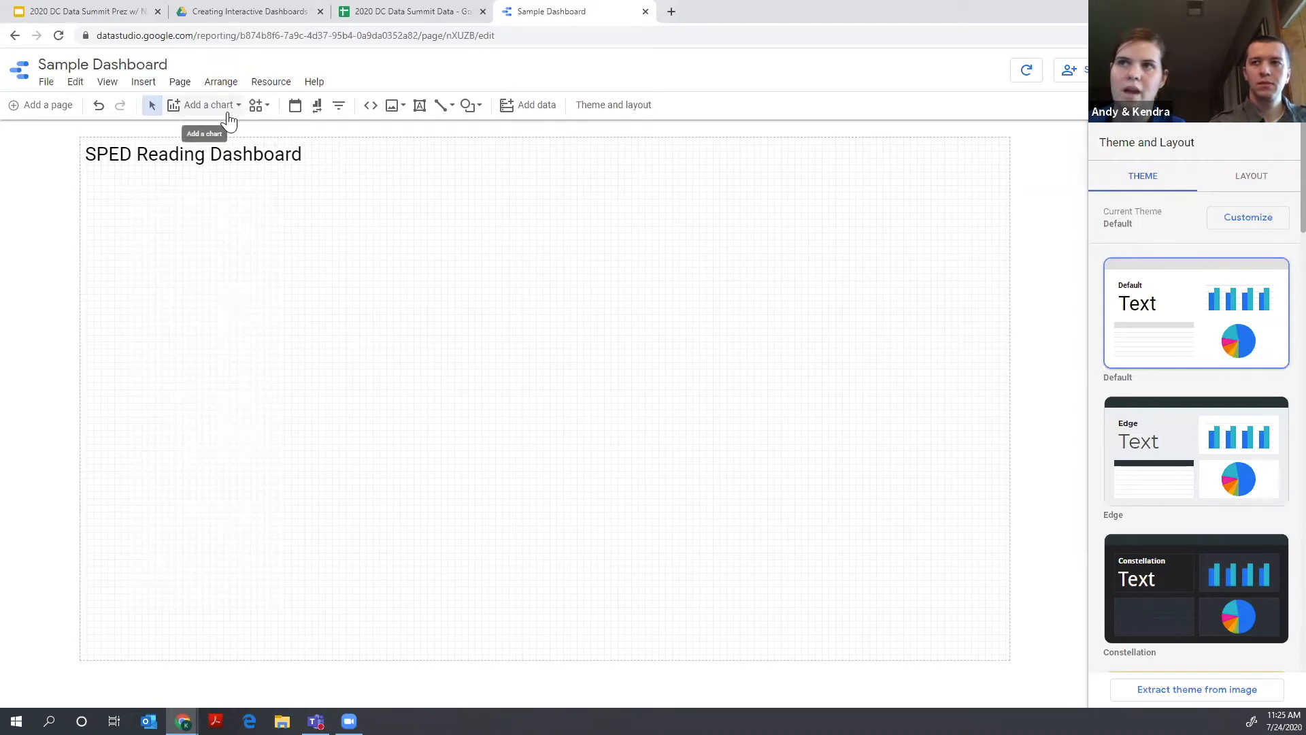
pyautogui.click(206, 108)
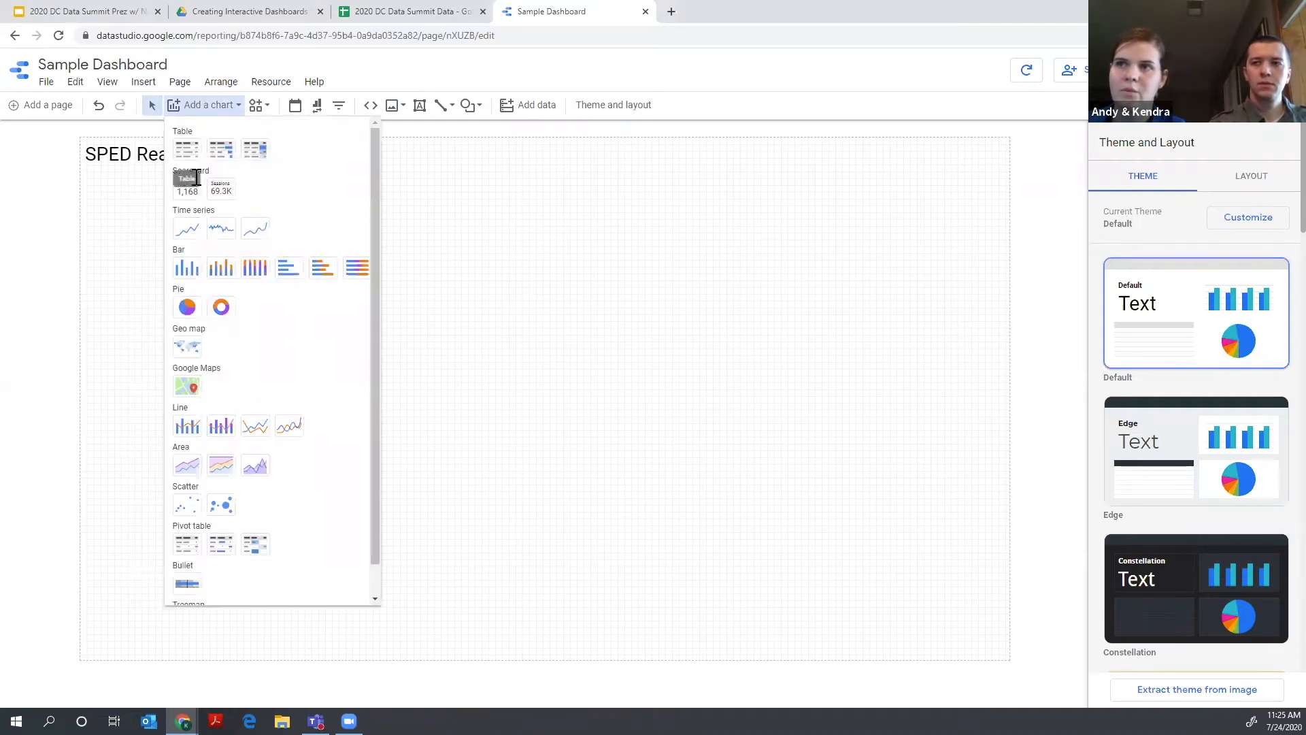
pyautogui.click(189, 272)
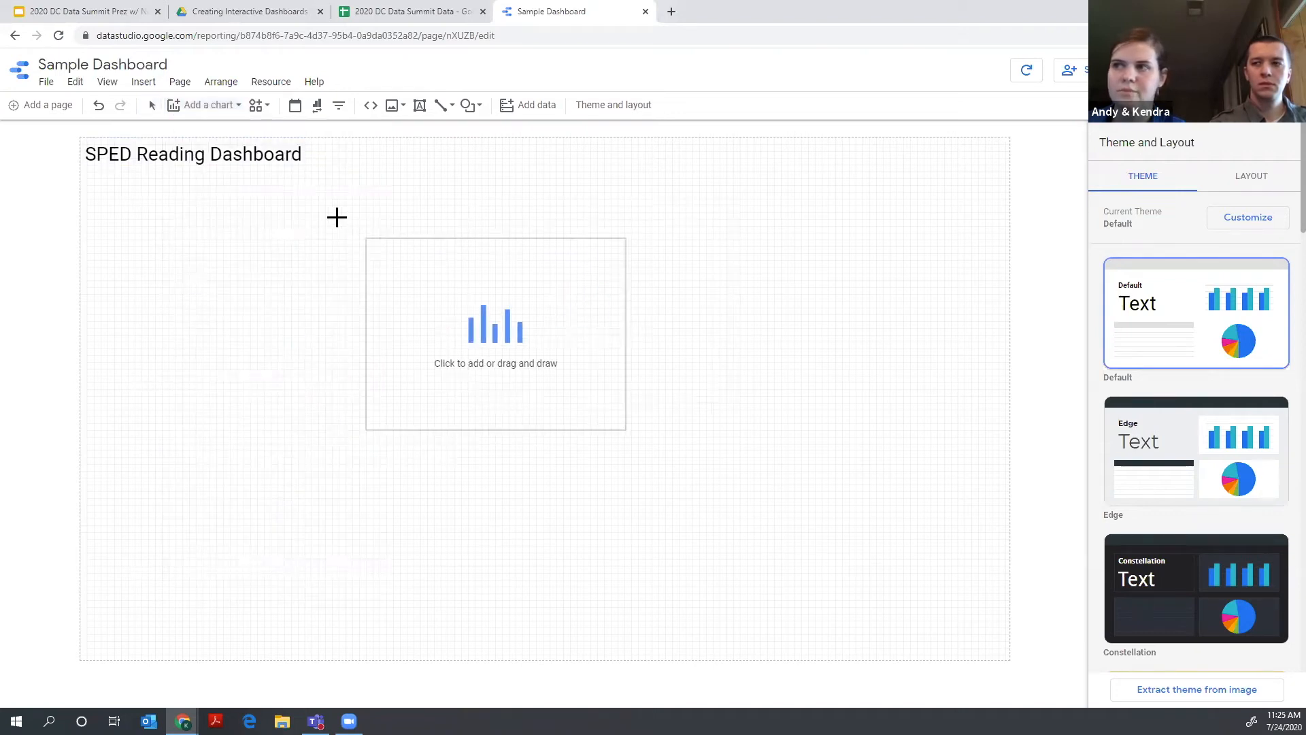
pyautogui.click(401, 238)
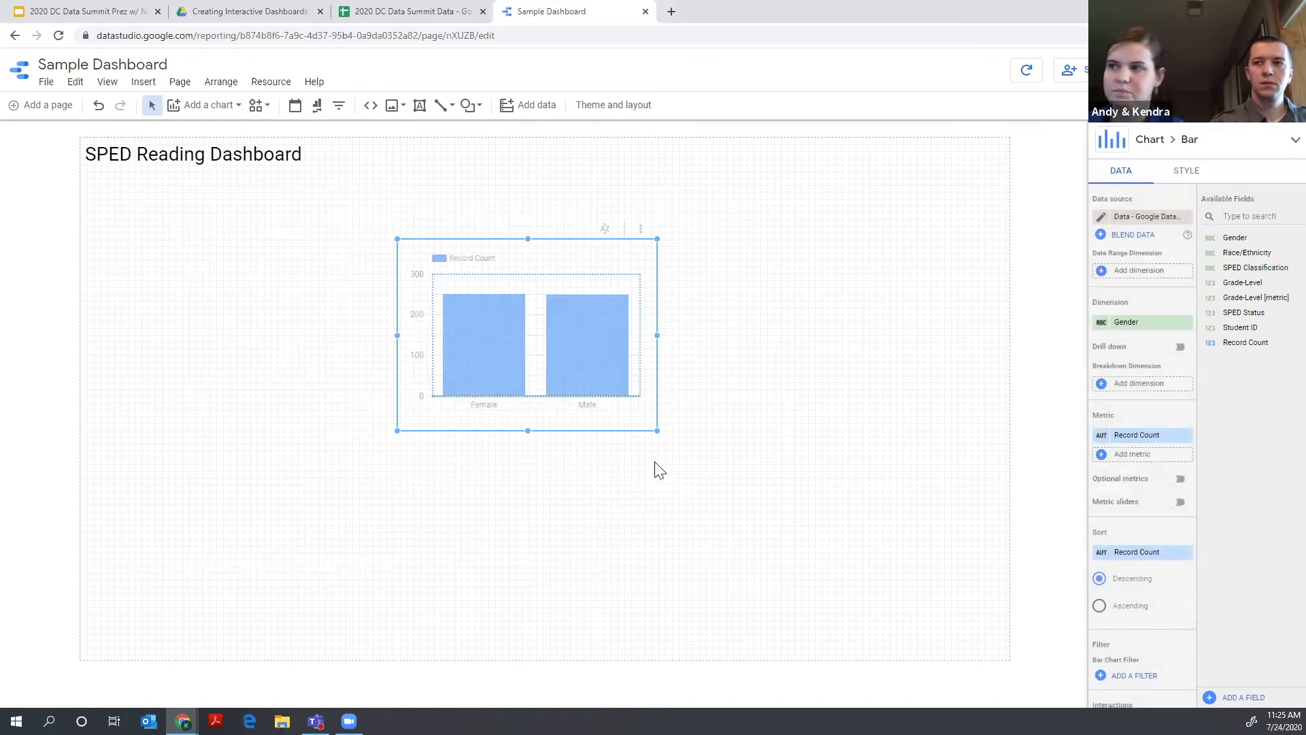
pyautogui.moveTo(656, 430); pyautogui.dragTo(968, 578)
pyautogui.moveTo(778, 251); pyautogui.dragTo(724, 210)
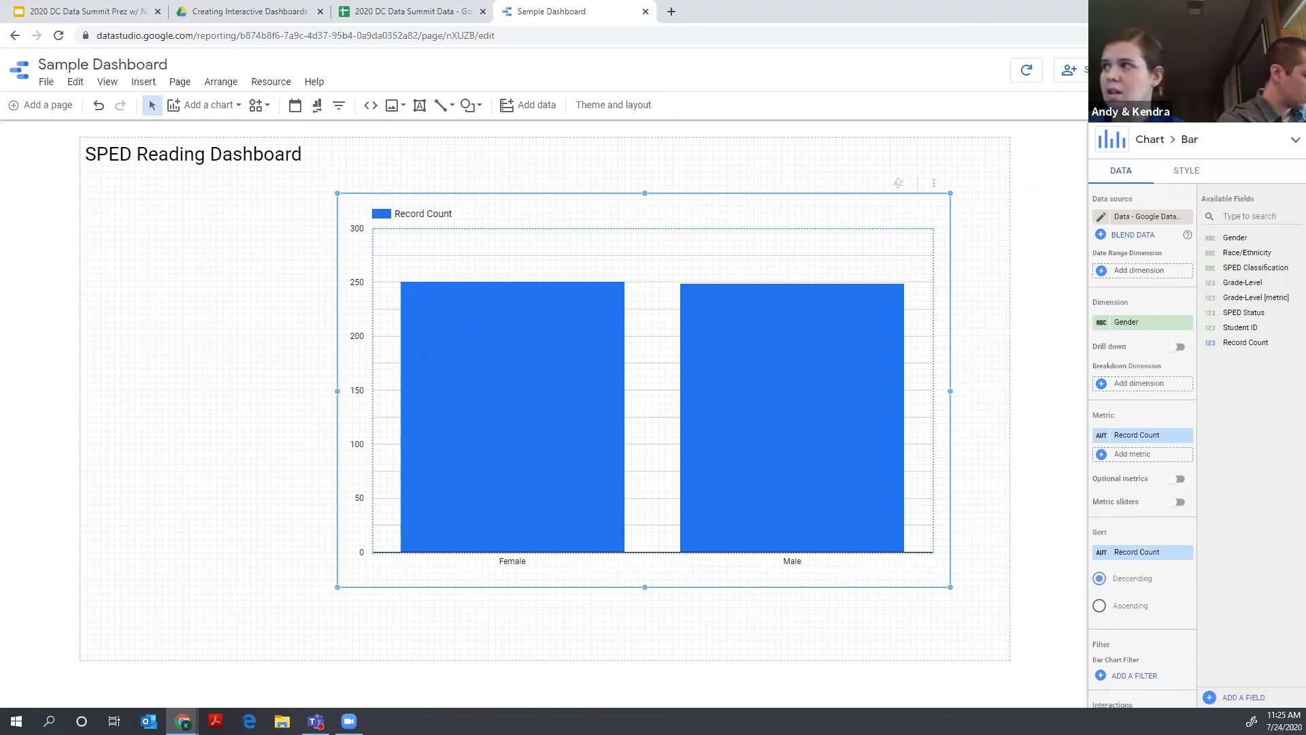
# - Switch the chart's data source to the "Roster + Assessment" blend and set its dimension to Grade-Level
pyautogui.click(1140, 220)
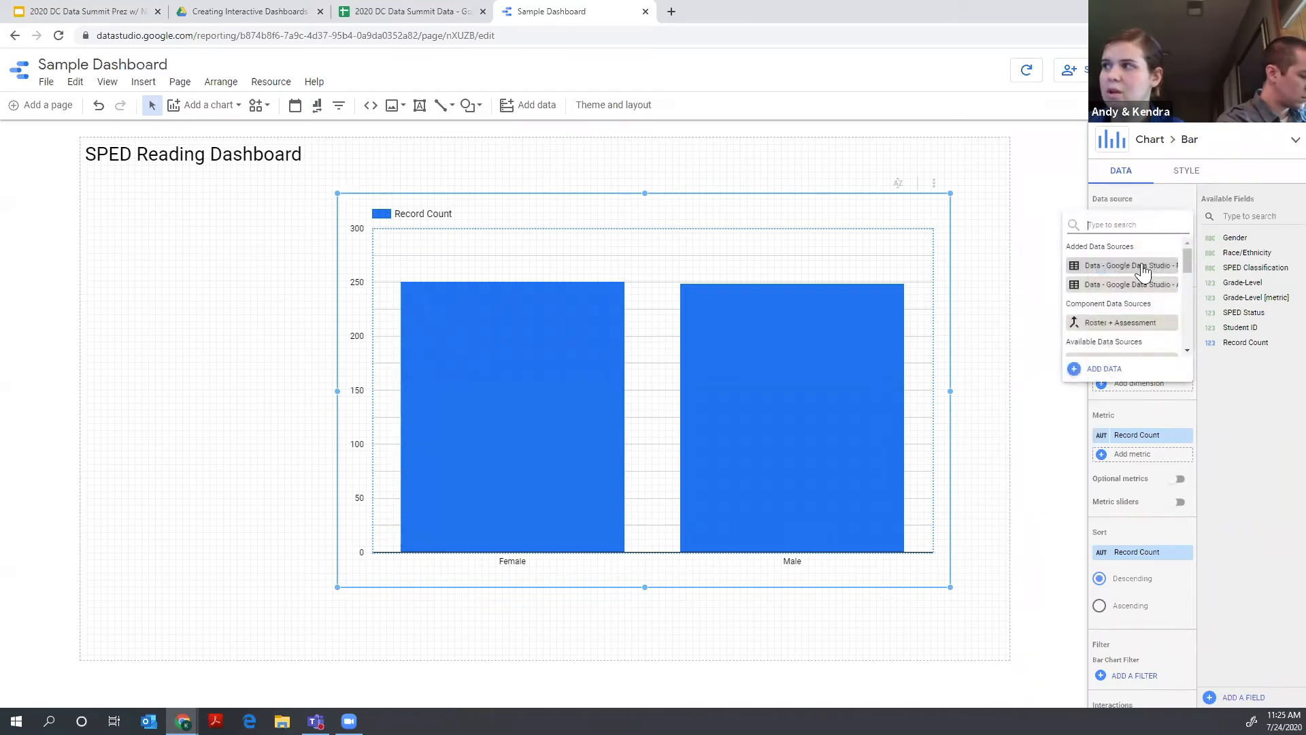
pyautogui.click(1109, 324)
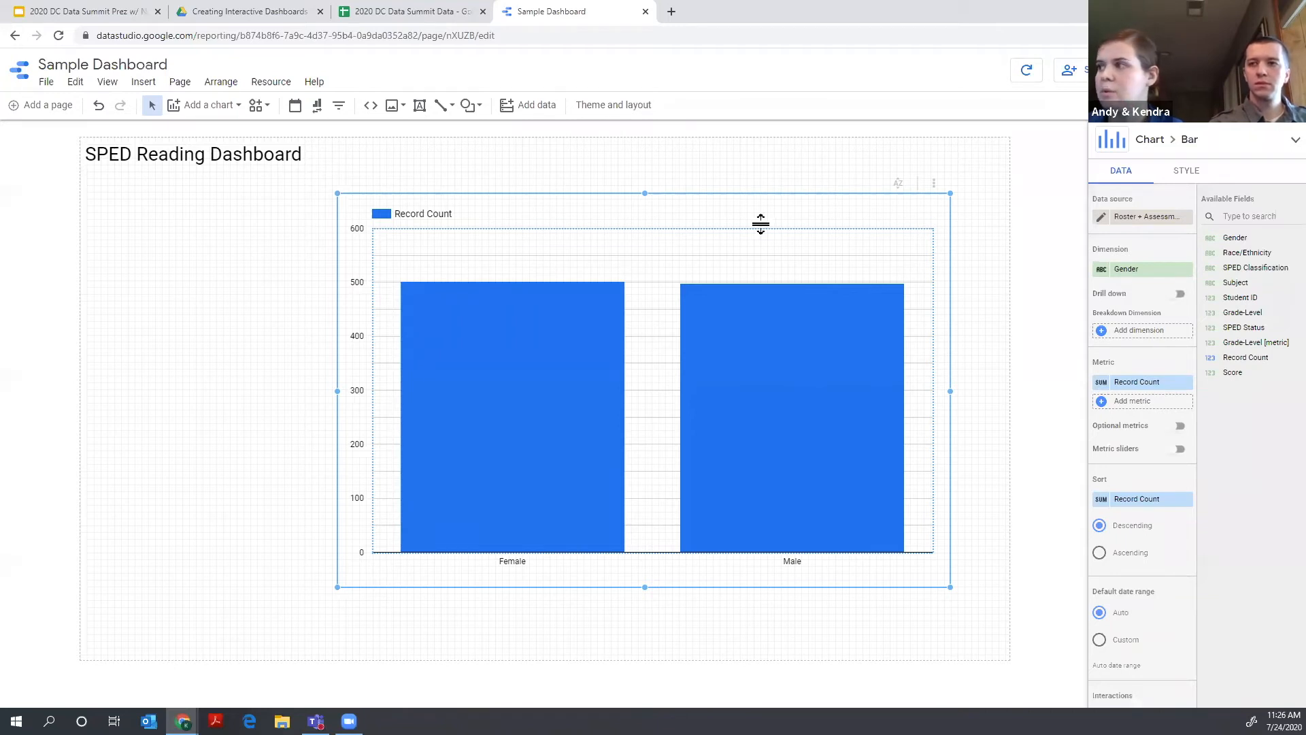
pyautogui.moveTo(1242, 313); pyautogui.dragTo(1142, 262)
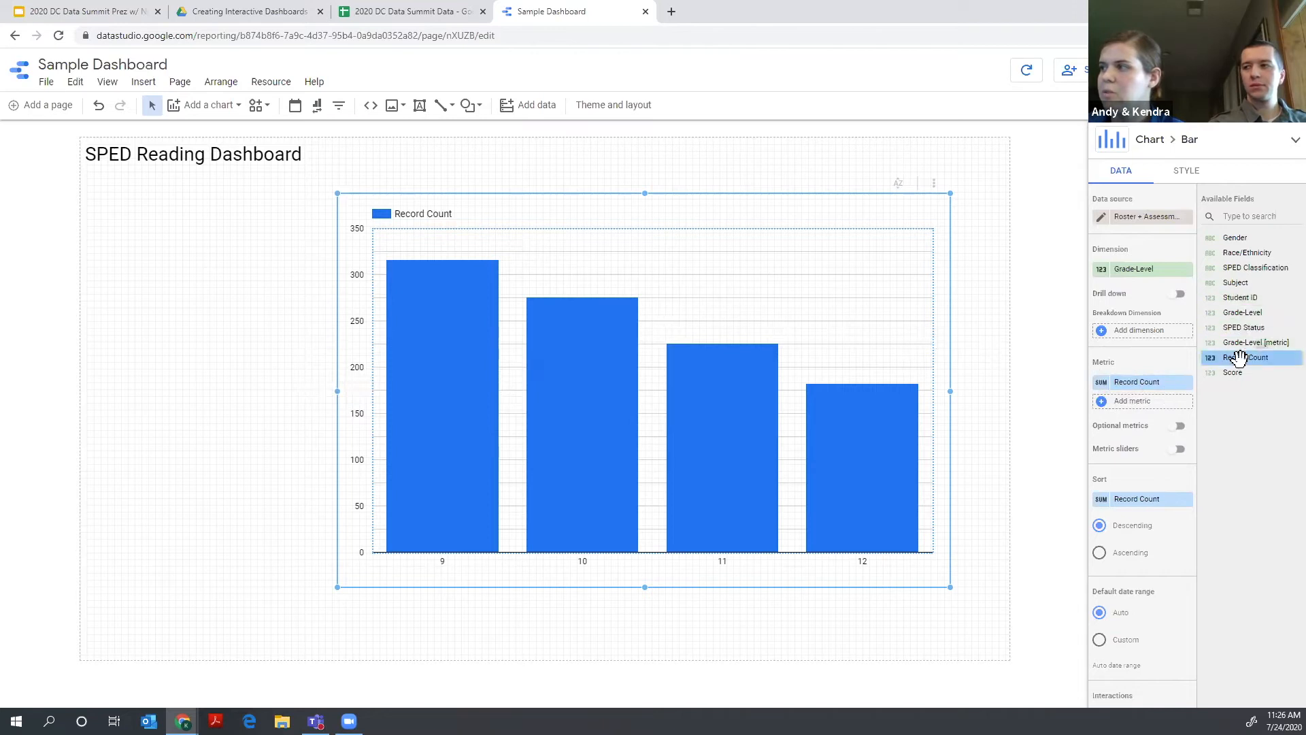
# - Replace the chart's metric with Score and set its aggregation to Median
pyautogui.moveTo(1240, 370); pyautogui.dragTo(1137, 382)
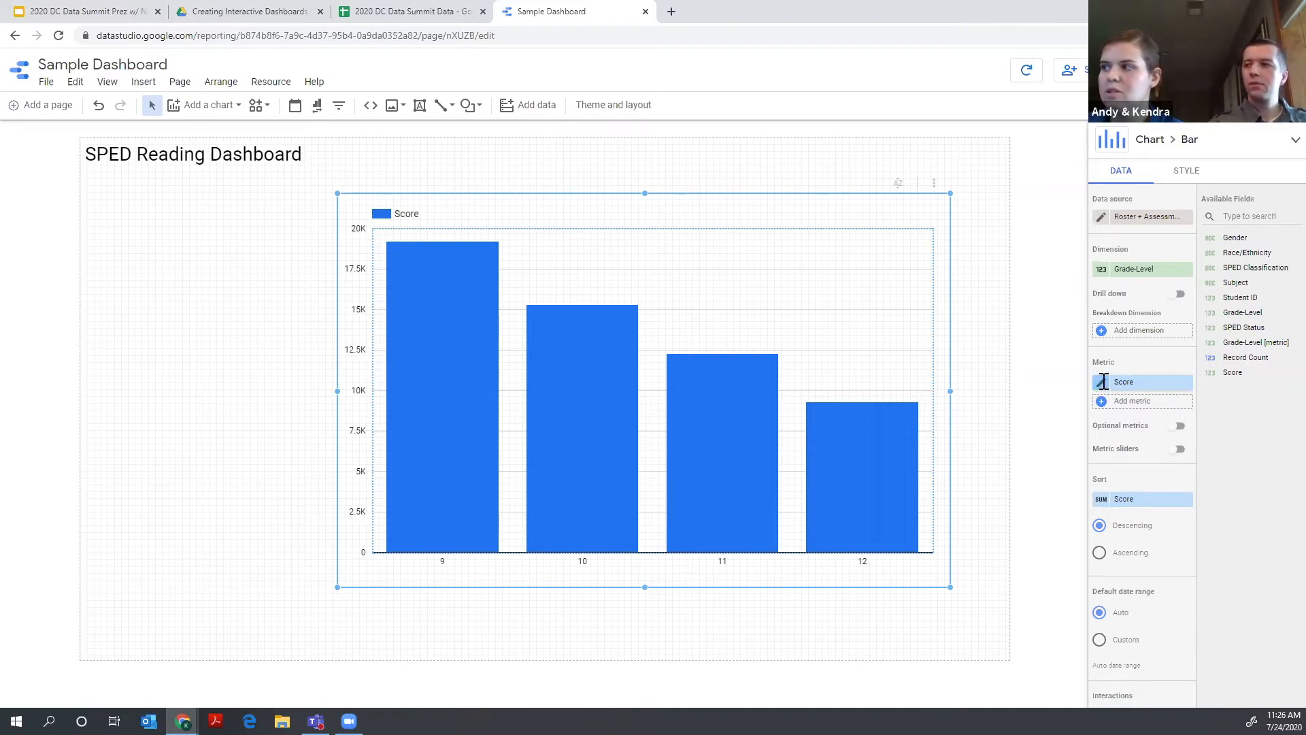
pyautogui.click(1103, 382)
pyautogui.click(1040, 297)
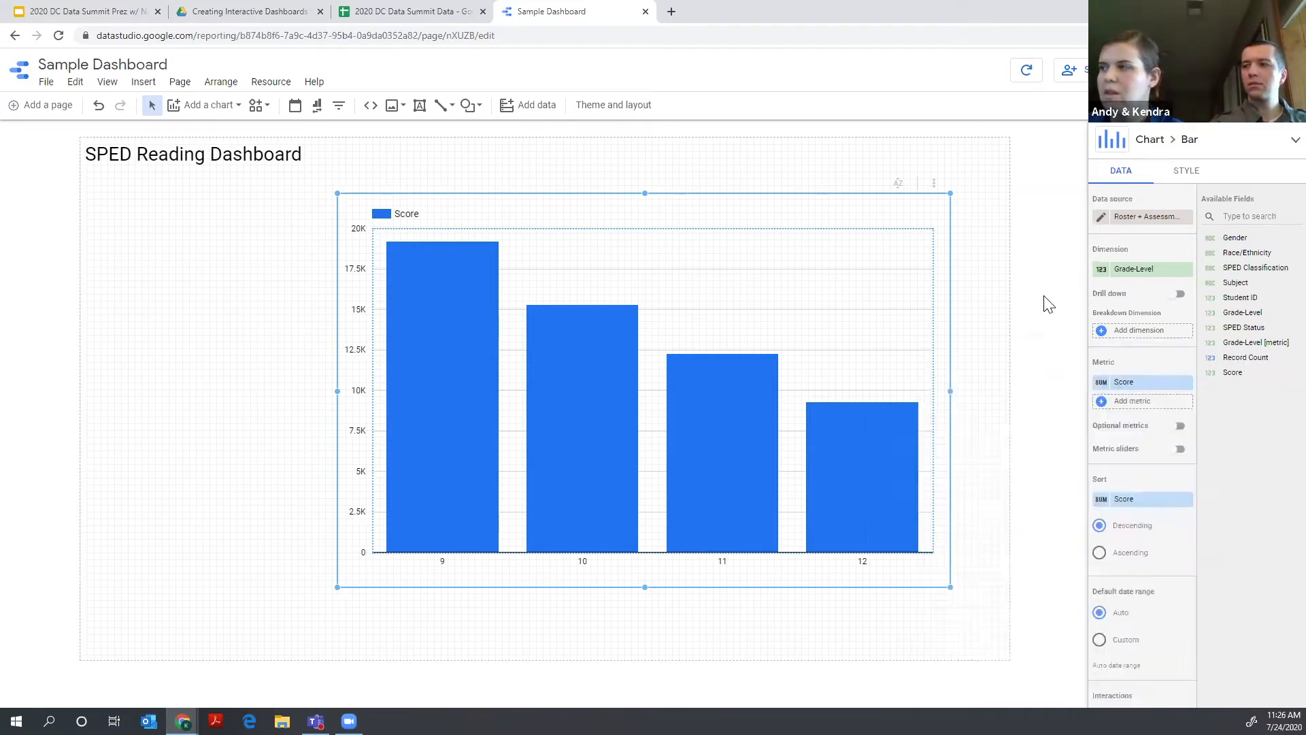
pyautogui.click(1101, 383)
pyautogui.click(965, 529)
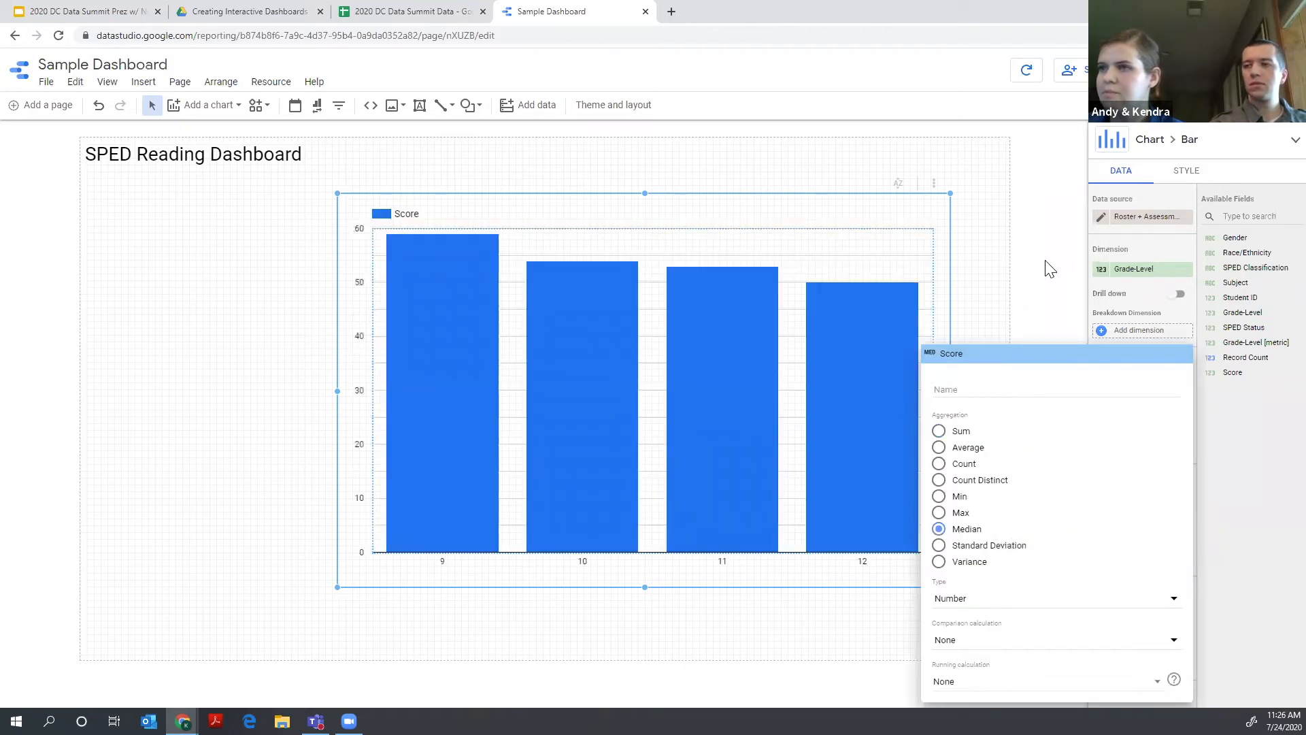
pyautogui.click(1048, 268)
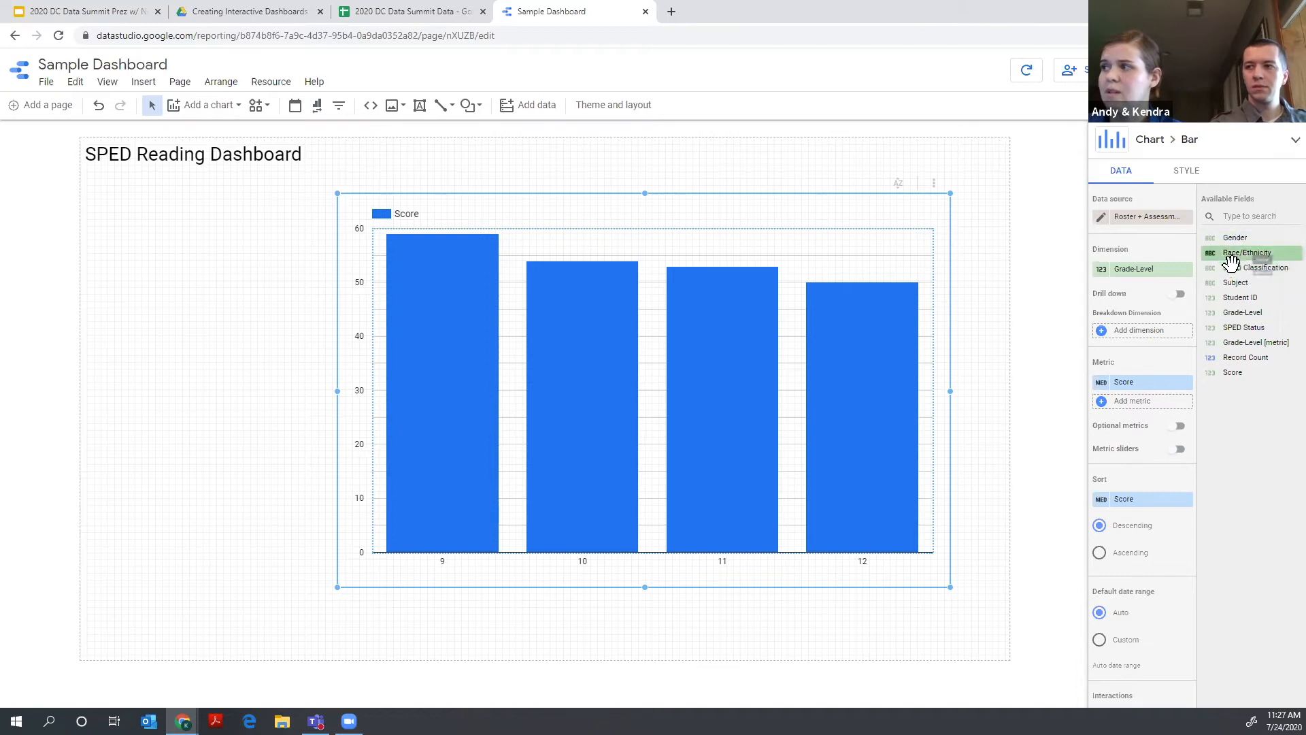
# - Add SPED Classification as the chart's breakdown dimension, remove it to compare the chart without it, and add it again
pyautogui.moveTo(1247, 266); pyautogui.dragTo(1141, 329)
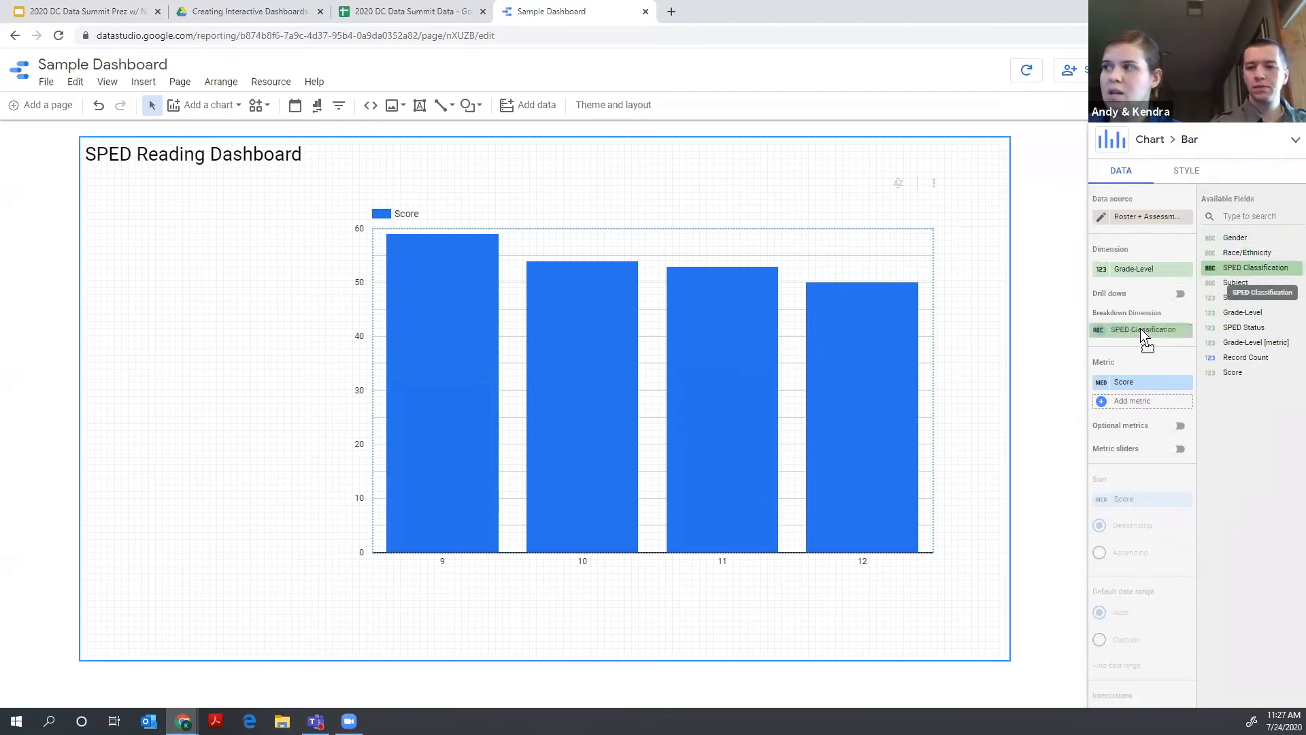
pyautogui.moveTo(1140, 328); pyautogui.dragTo(1141, 329)
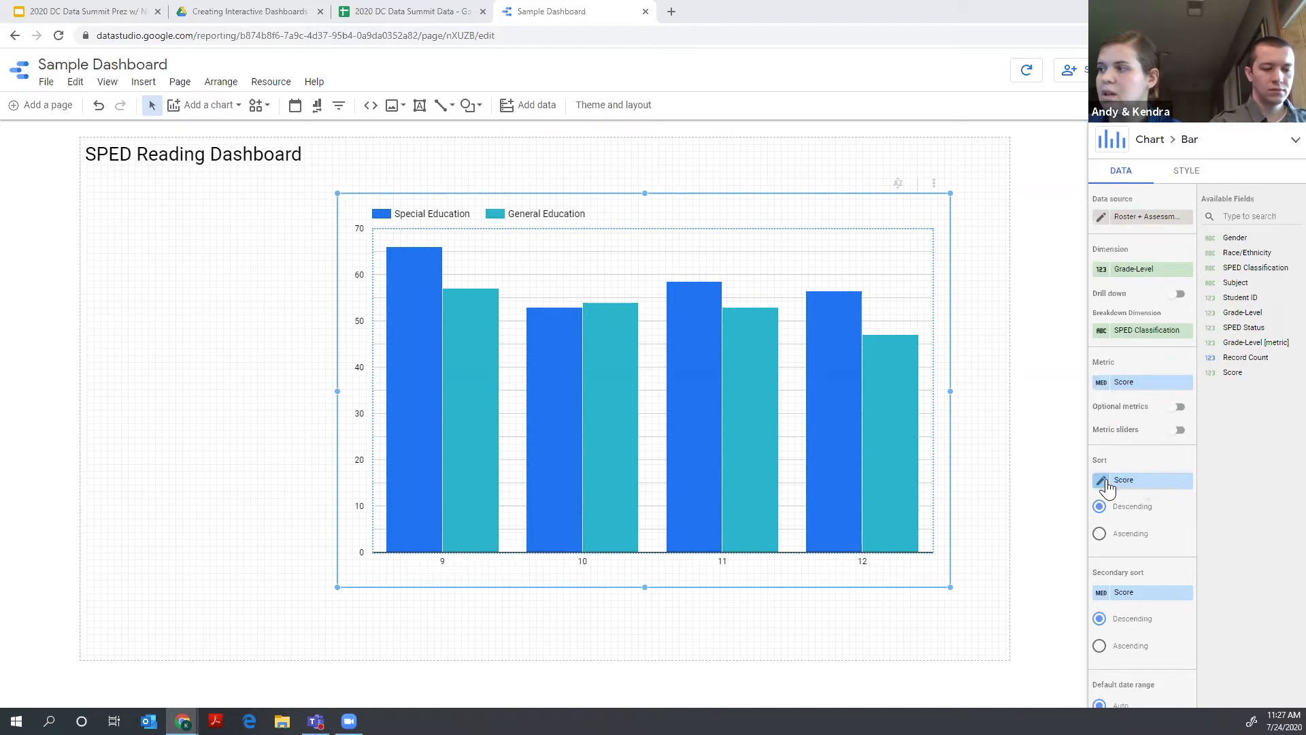
pyautogui.click(1186, 331)
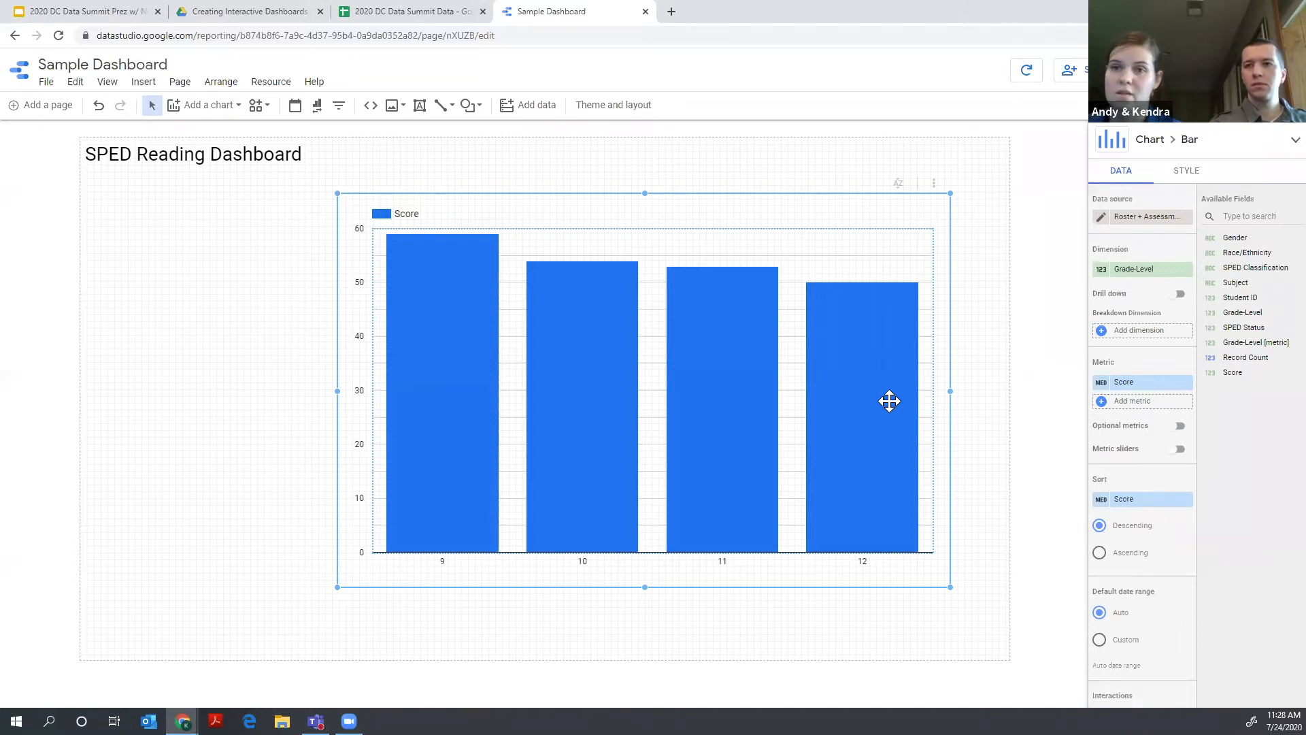
pyautogui.moveTo(1254, 267); pyautogui.dragTo(1153, 329)
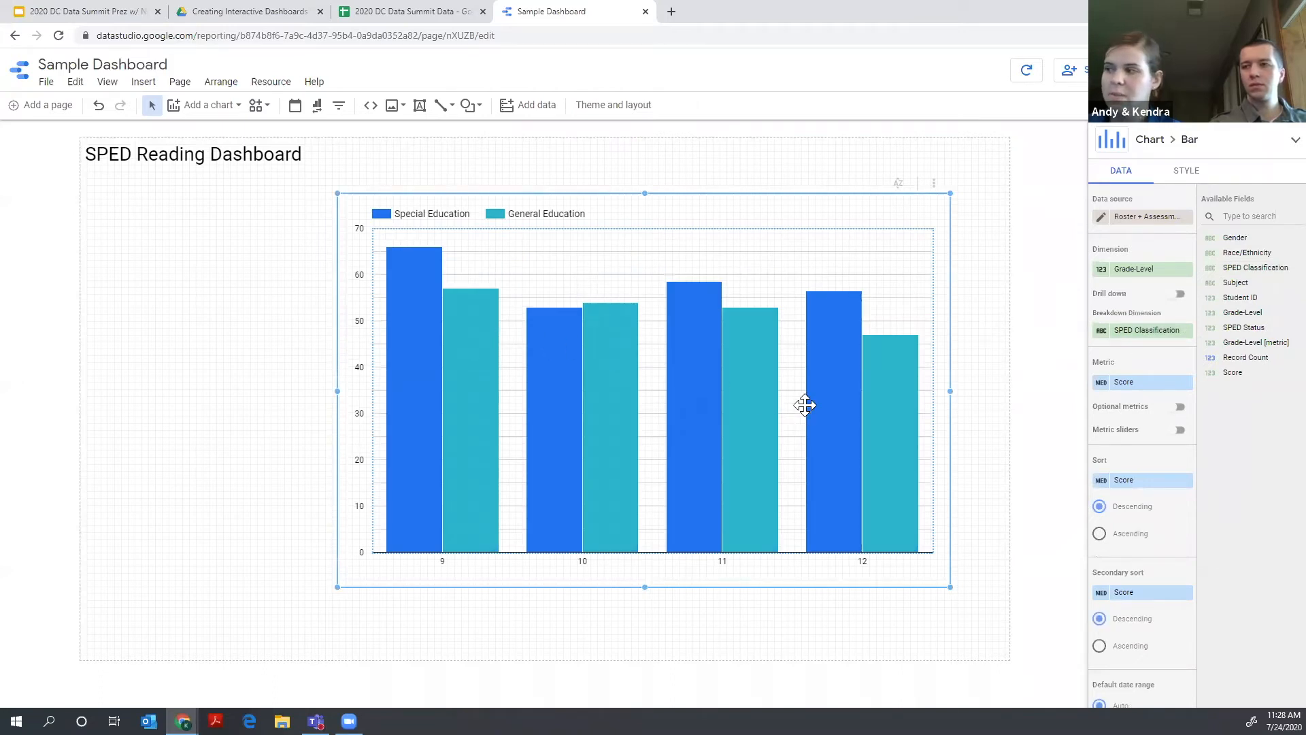
# - Sort the chart by Grade-Level [metric] with Min aggregation in ascending order
pyautogui.click(1129, 483)
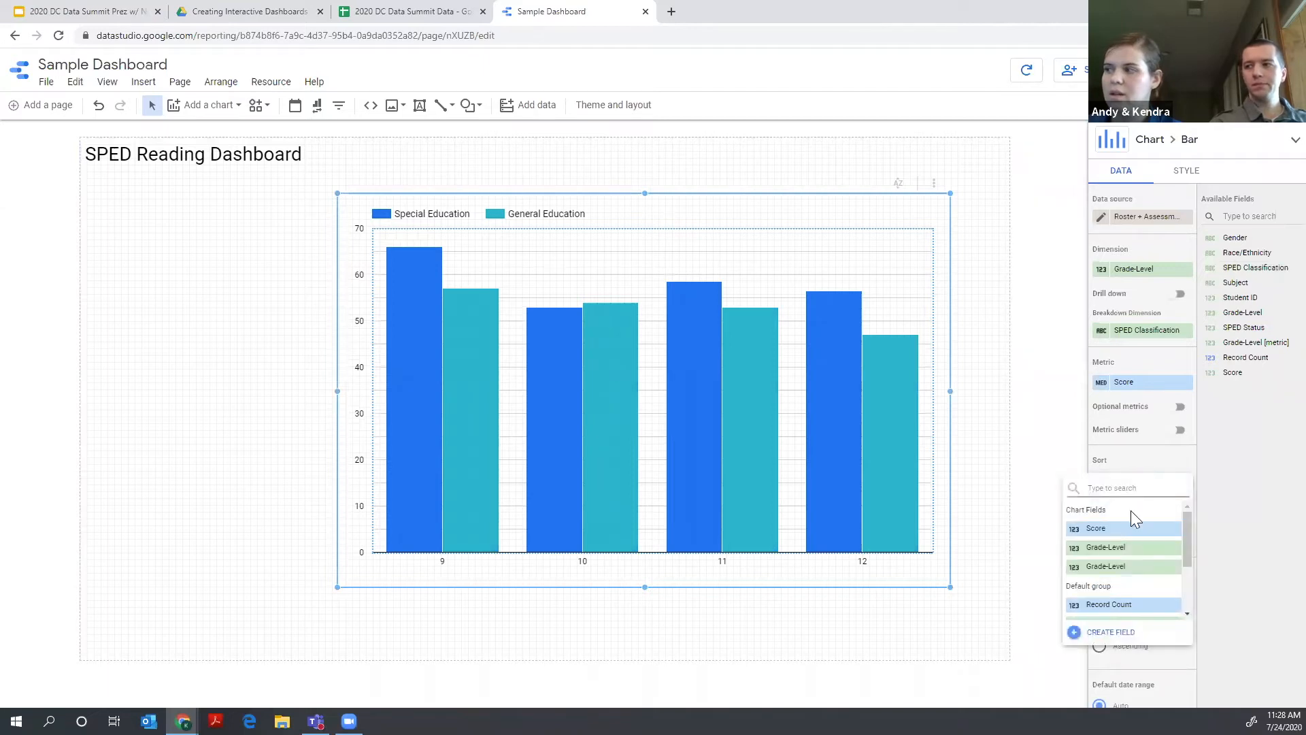
pyautogui.scroll(-1, 1125, 533)
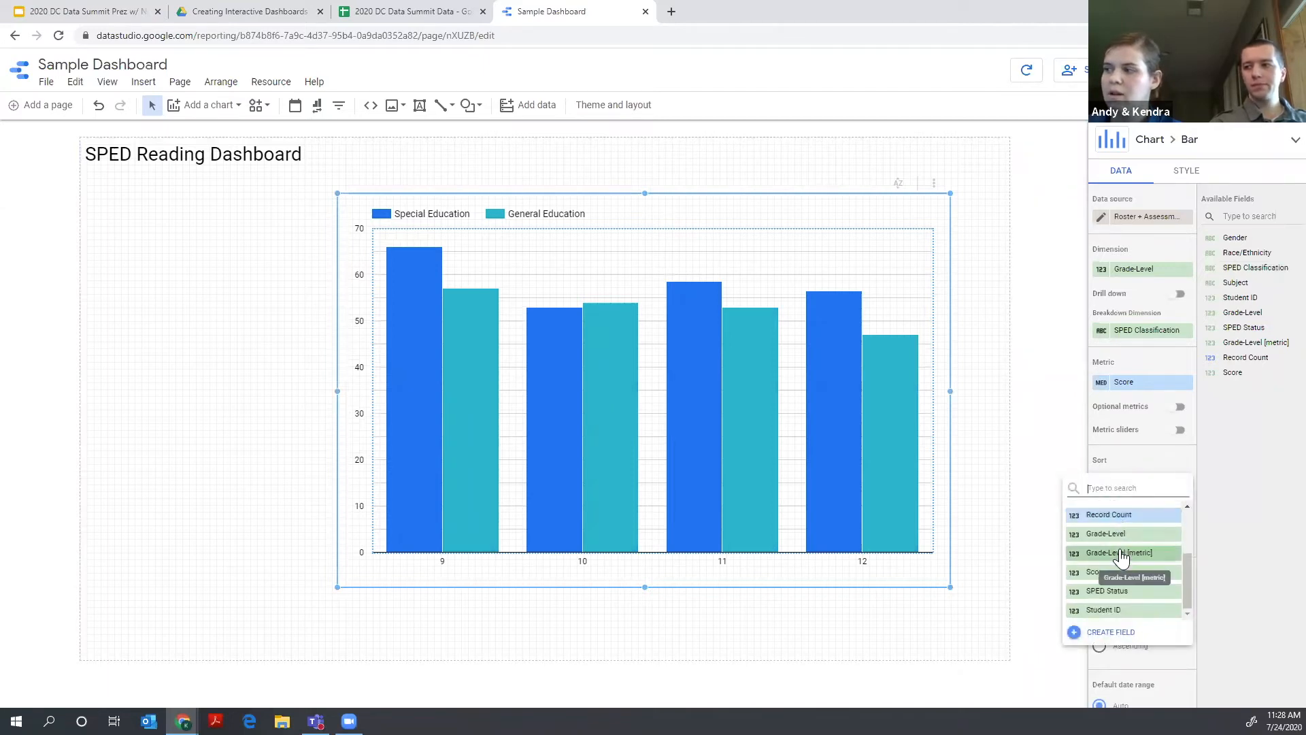
pyautogui.click(1119, 553)
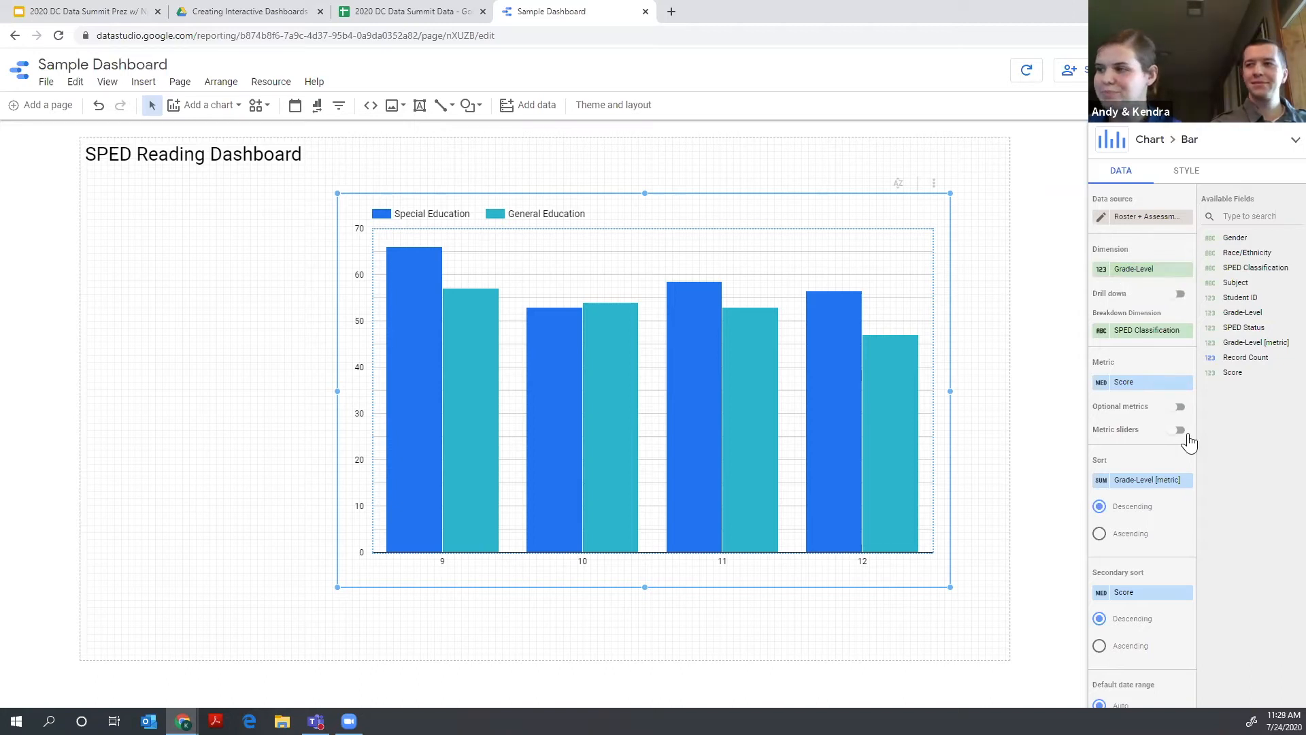
pyautogui.click(1101, 482)
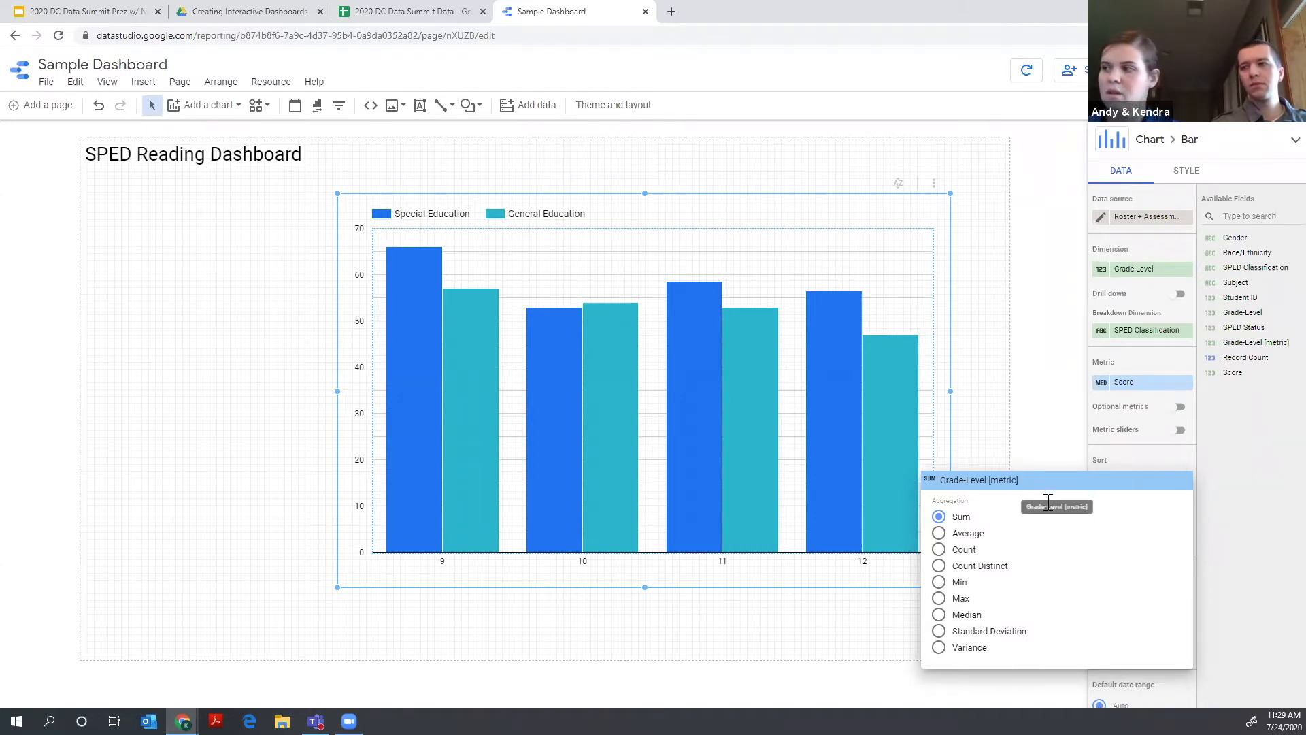
pyautogui.click(965, 585)
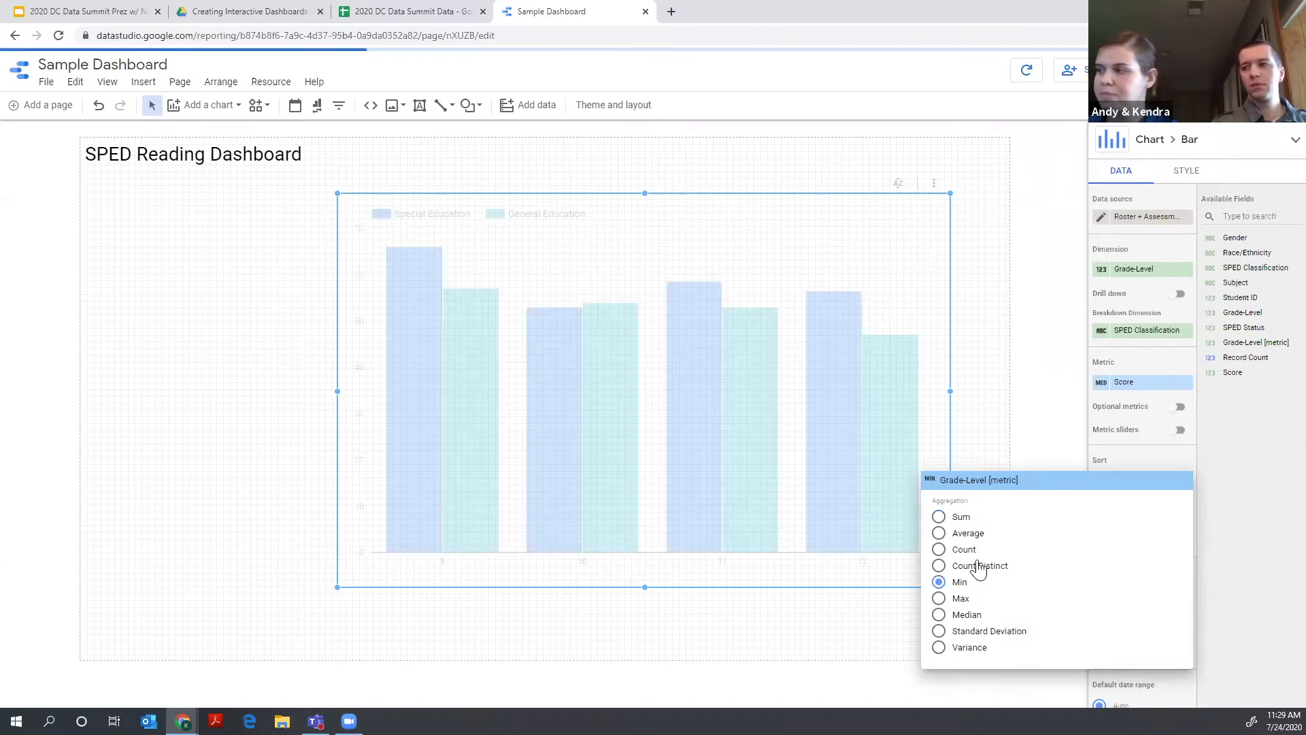
pyautogui.click(1065, 453)
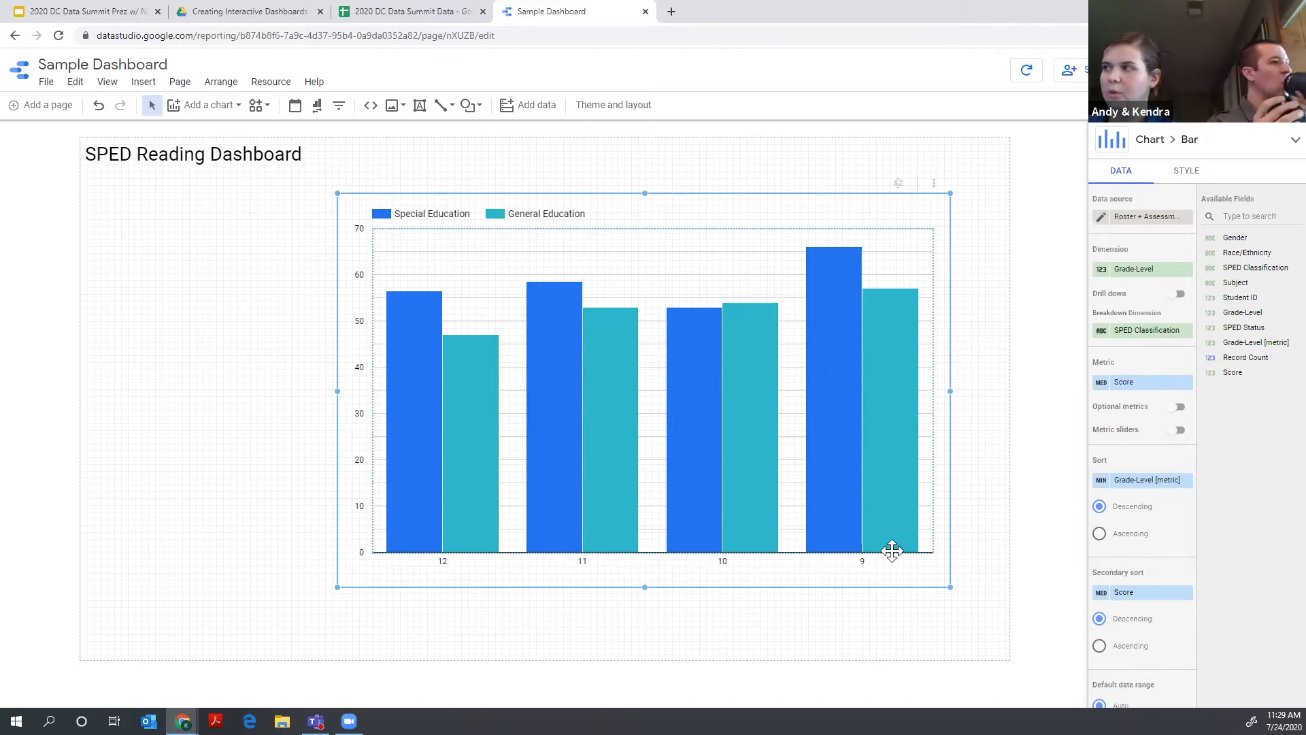
pyautogui.click(1099, 536)
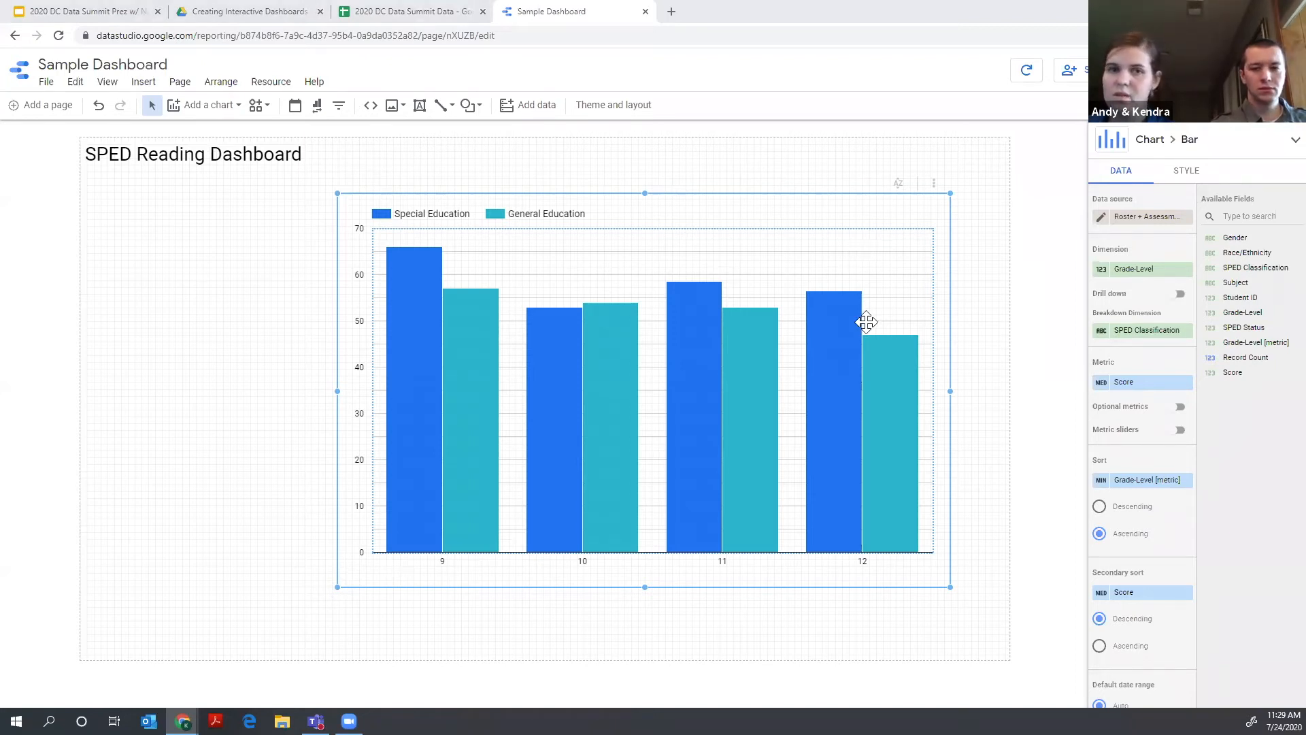
# - Start a new filter for the bar chart and name it "Reading only"
pyautogui.scroll(-4, 1142, 483)
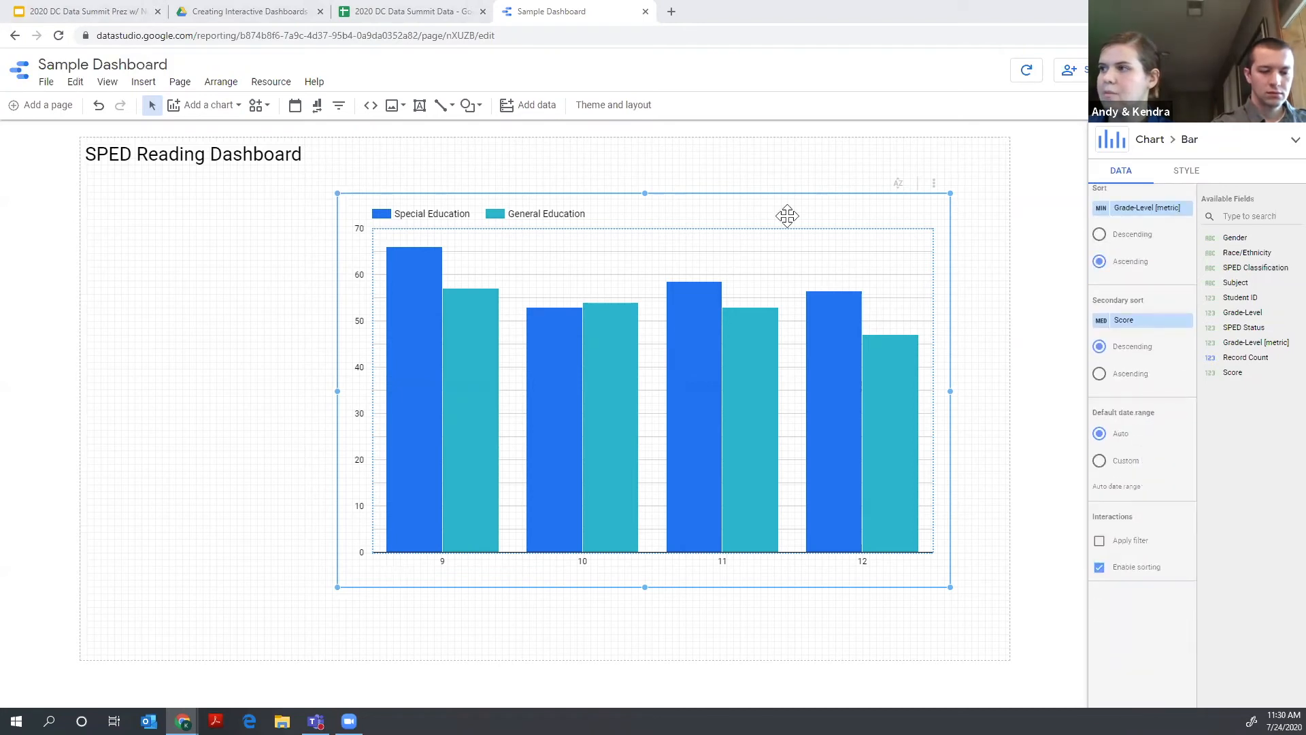
pyautogui.click(997, 213)
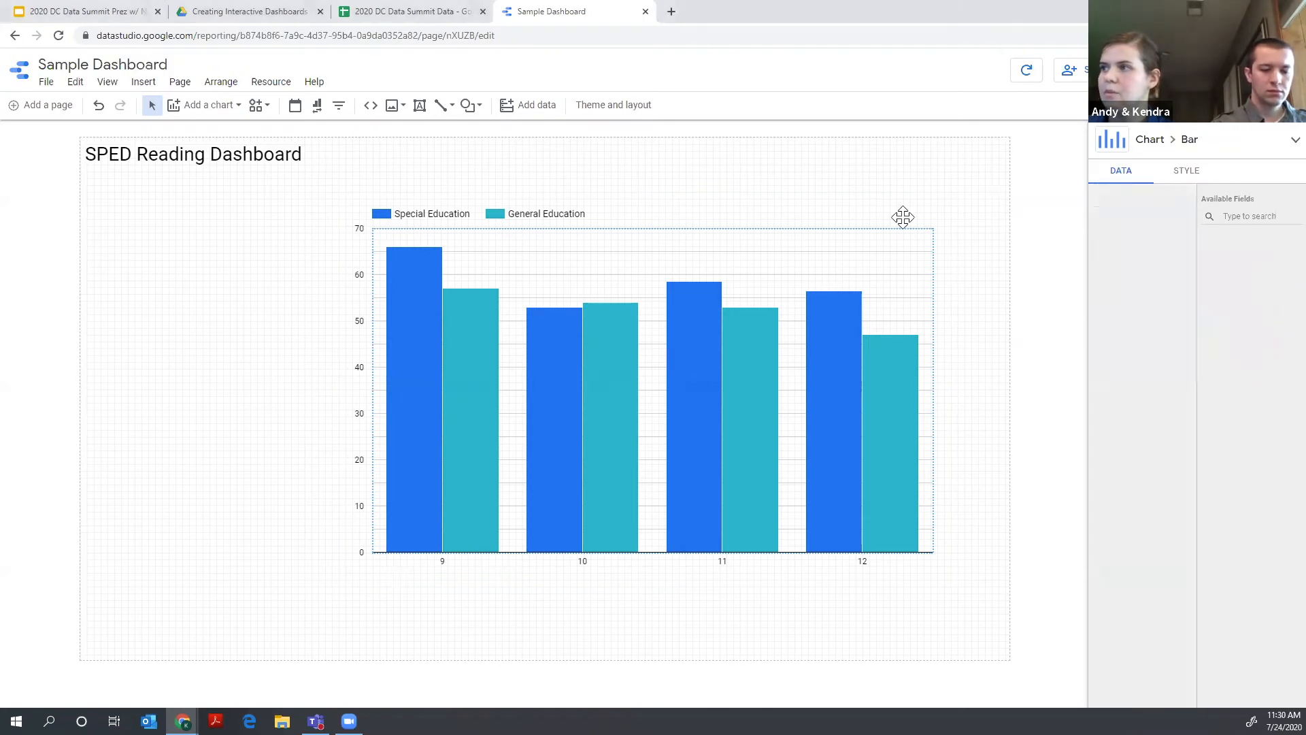
pyautogui.click(861, 216)
pyautogui.scroll(-5, 1145, 427)
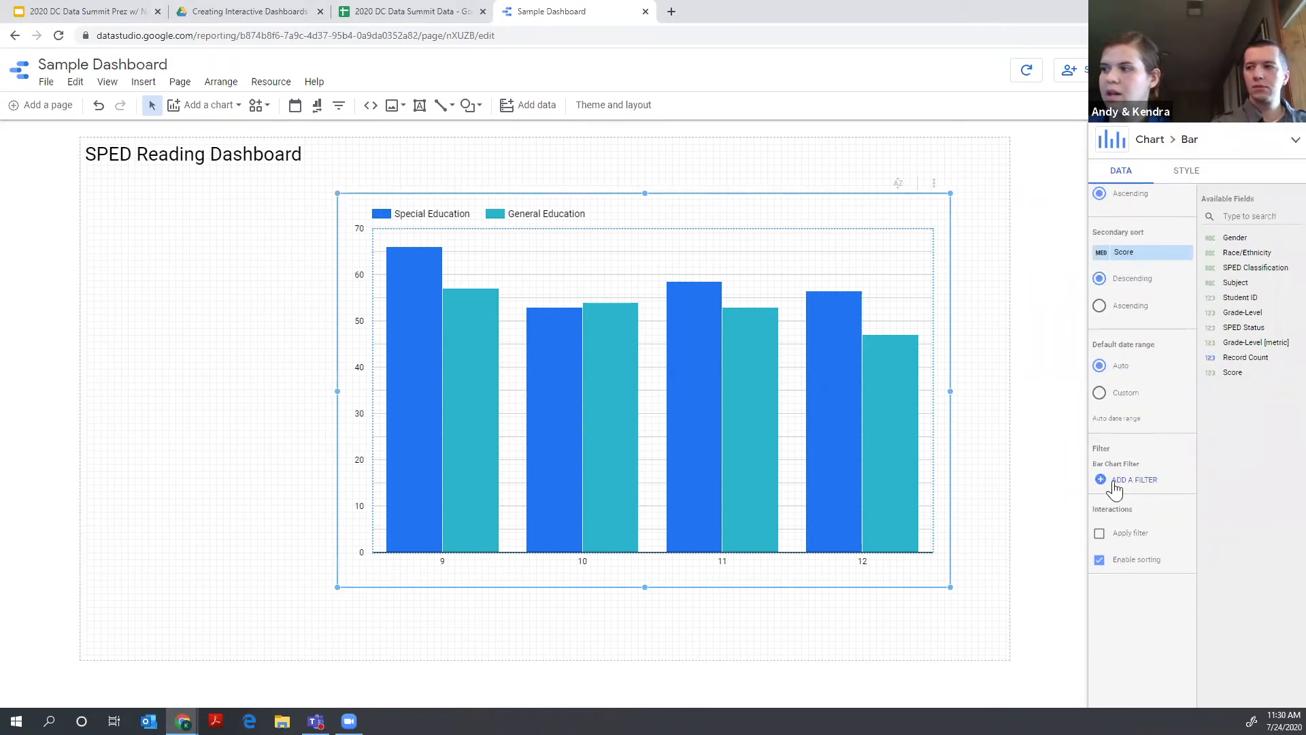
pyautogui.click(1114, 482)
pyautogui.click(60, 416)
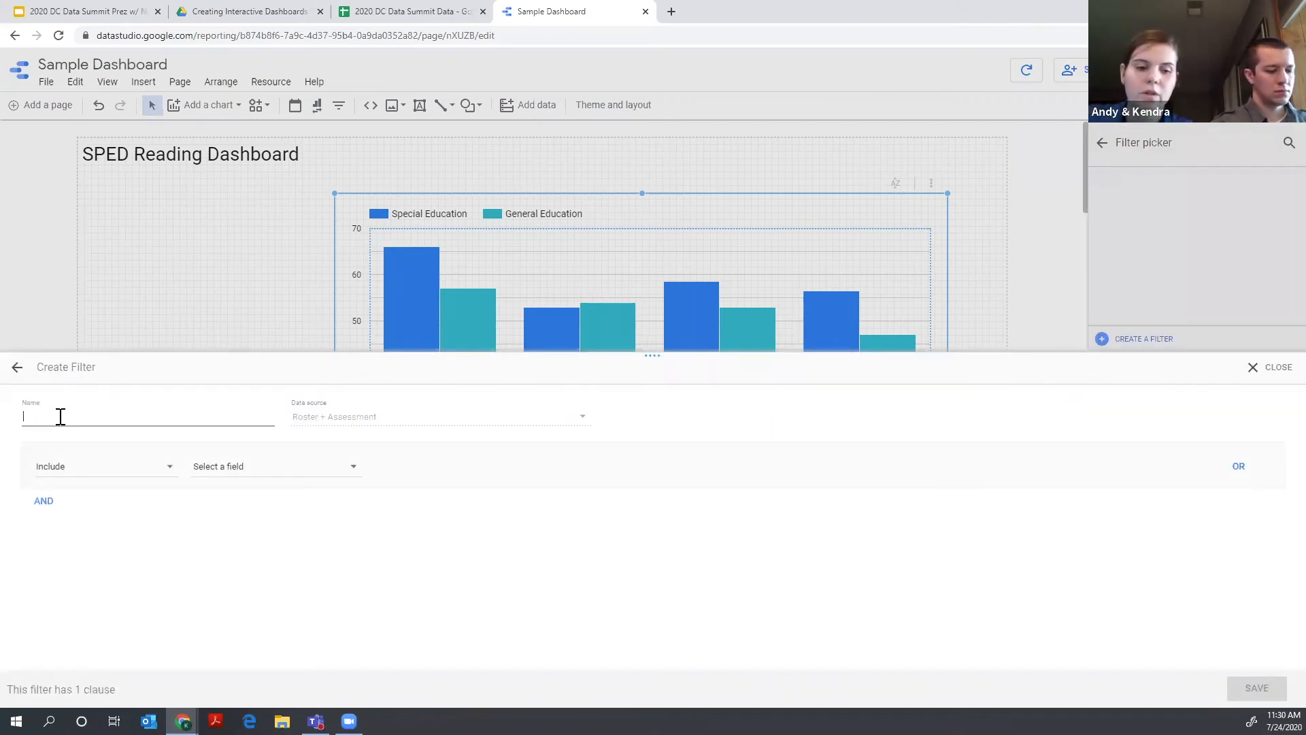
pyautogui.write('Reading only')
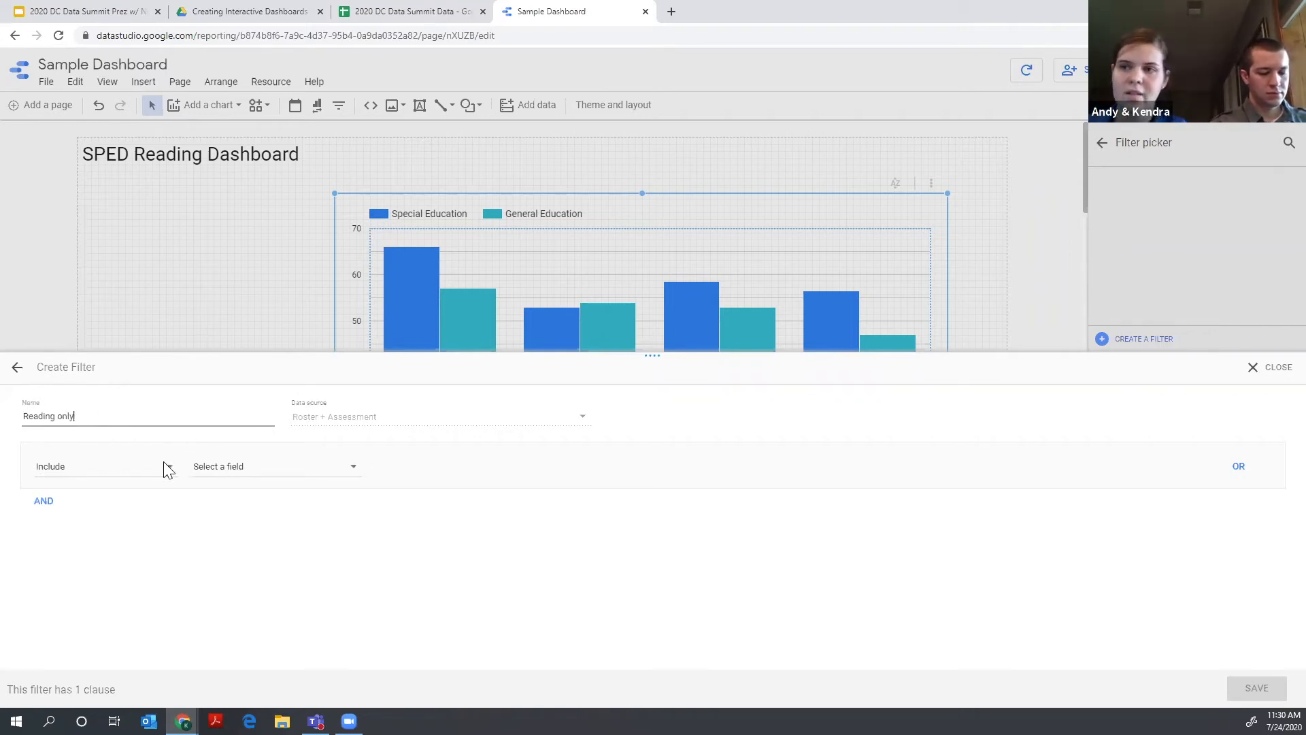
# - Set the filter condition to include records whose Subject contains "Reading", and save the filter to the chart
pyautogui.click(280, 476)
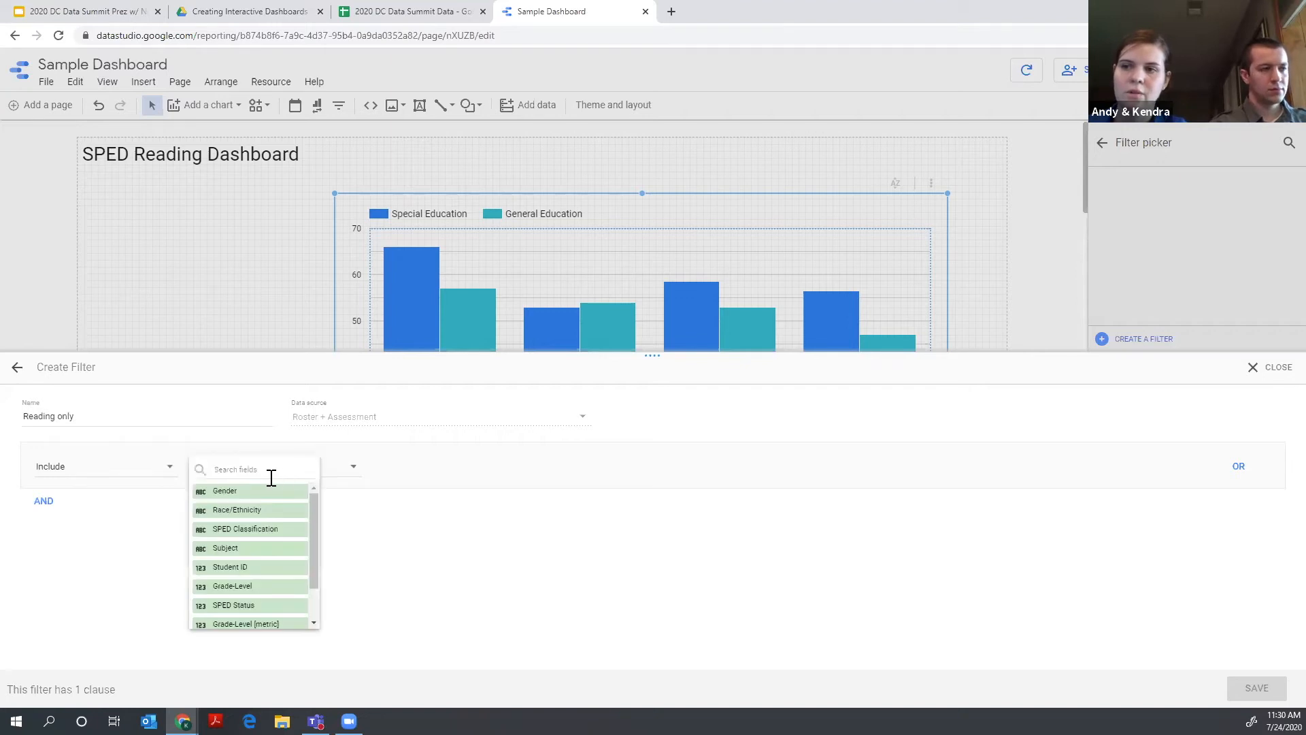
pyautogui.click(248, 550)
pyautogui.click(431, 475)
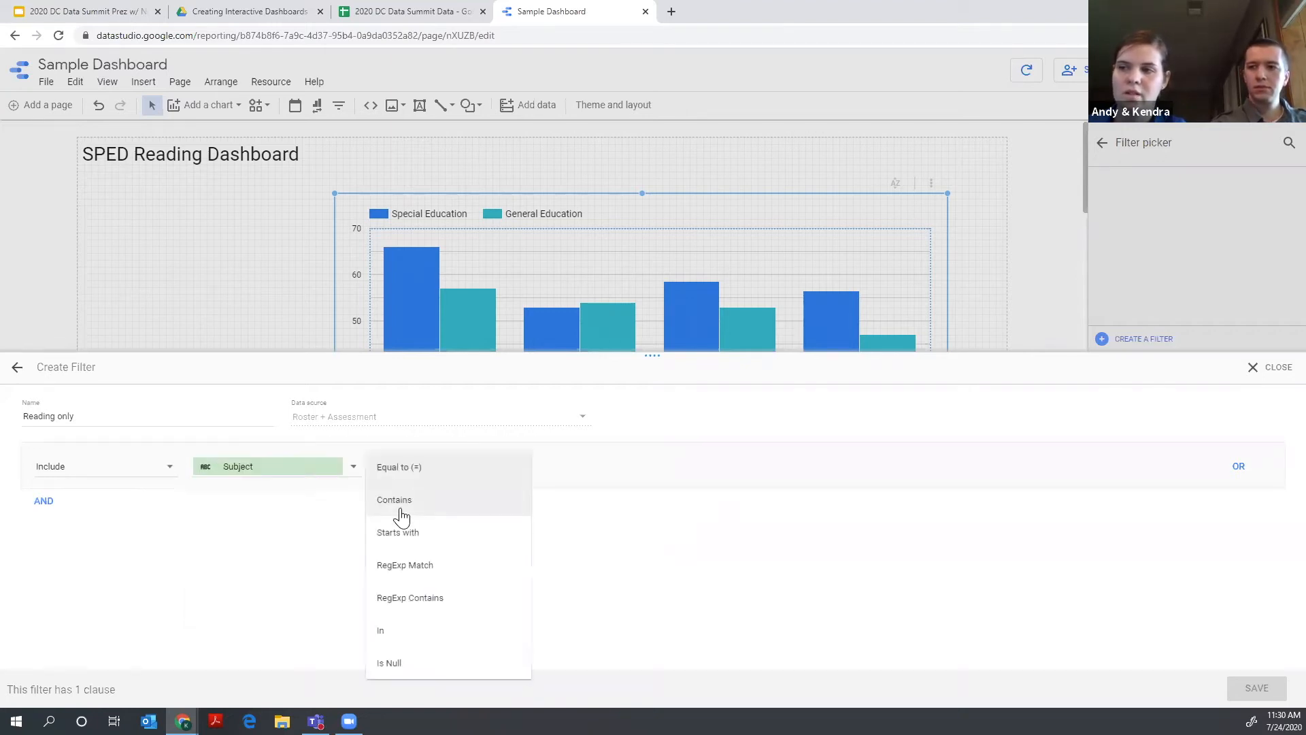
pyautogui.click(401, 504)
pyautogui.click(559, 468)
pyautogui.write('Reading')
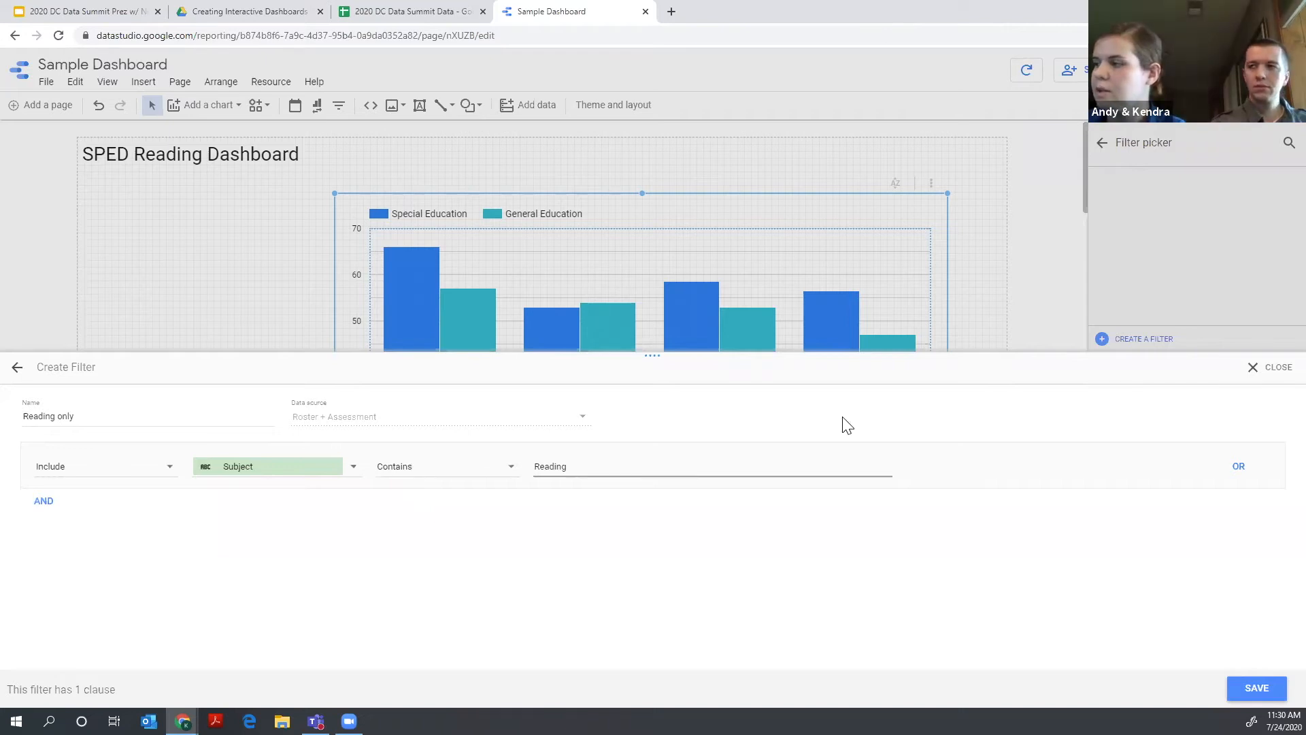
pyautogui.click(1257, 689)
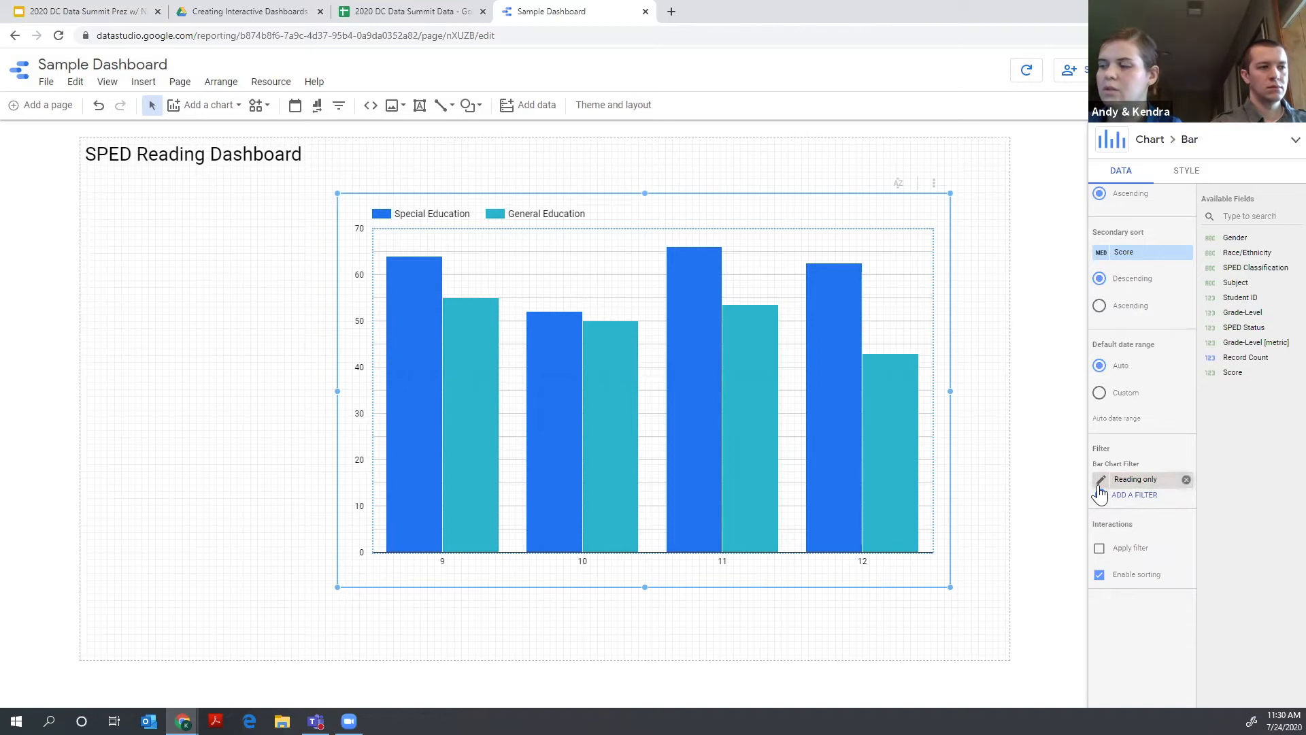
# - Turn the chart's Enable sorting interaction off and back on
pyautogui.click(1099, 575)
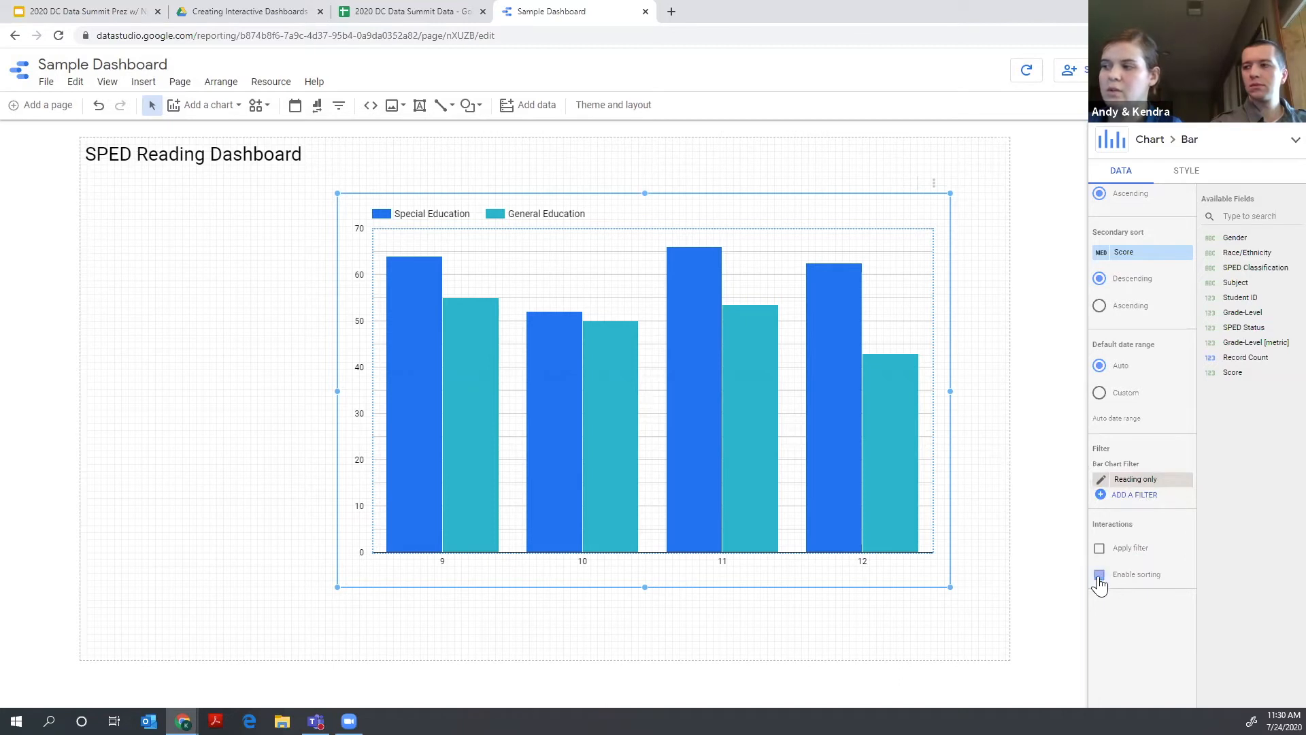
pyautogui.click(1099, 575)
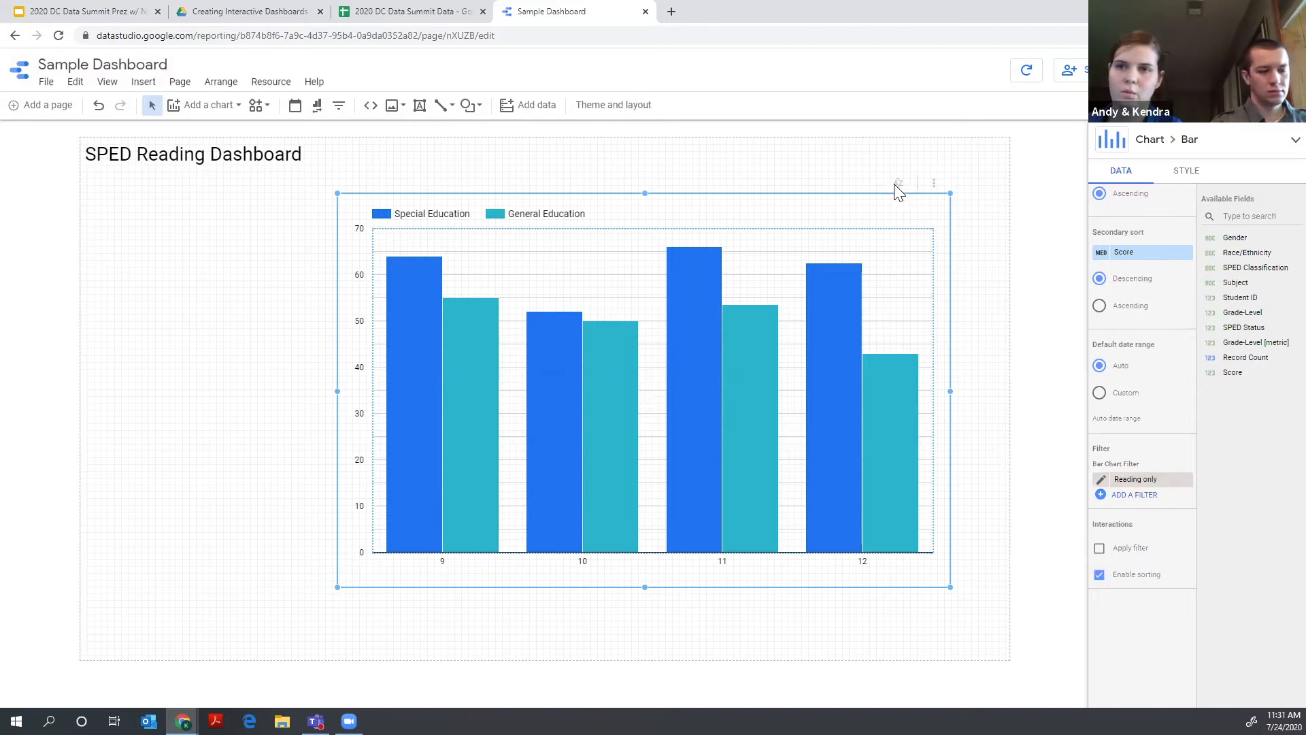
# - Turn off the bar chart's Enable sorting interaction and keep the chart selected
pyautogui.click(1099, 575)
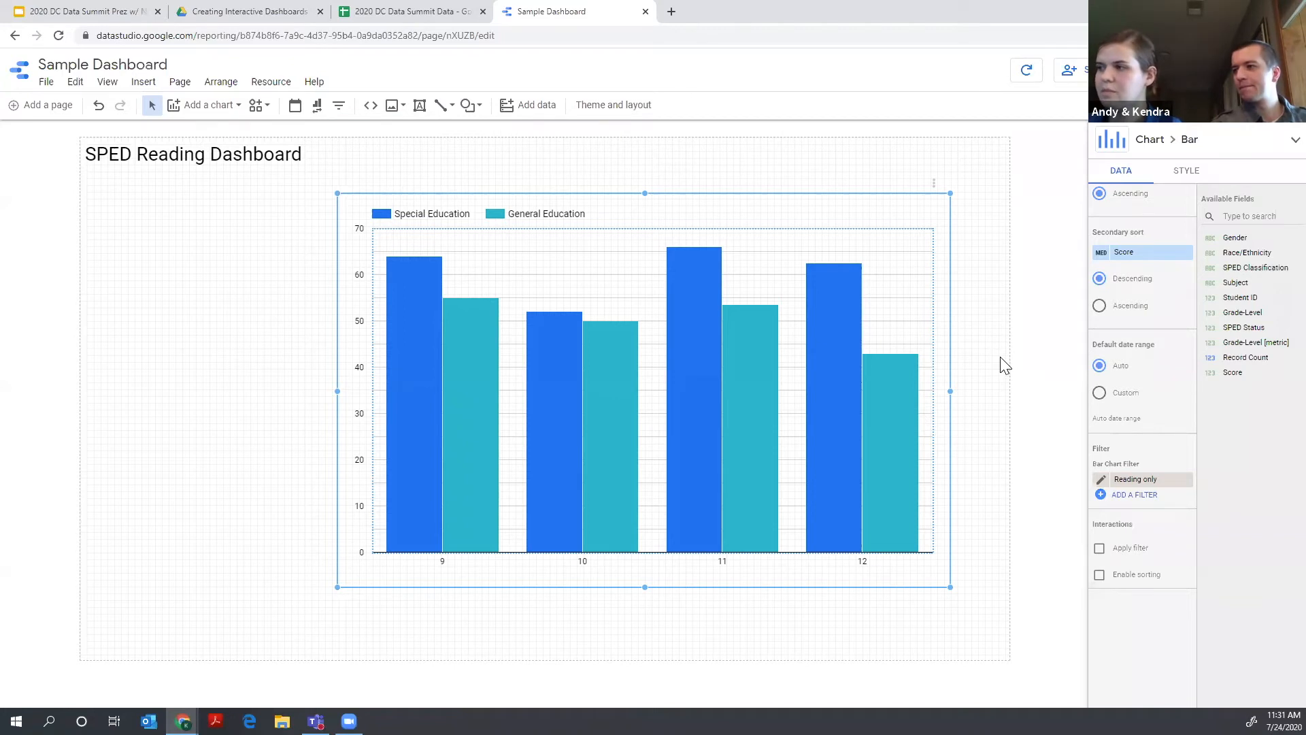
pyautogui.click(966, 352)
pyautogui.click(910, 293)
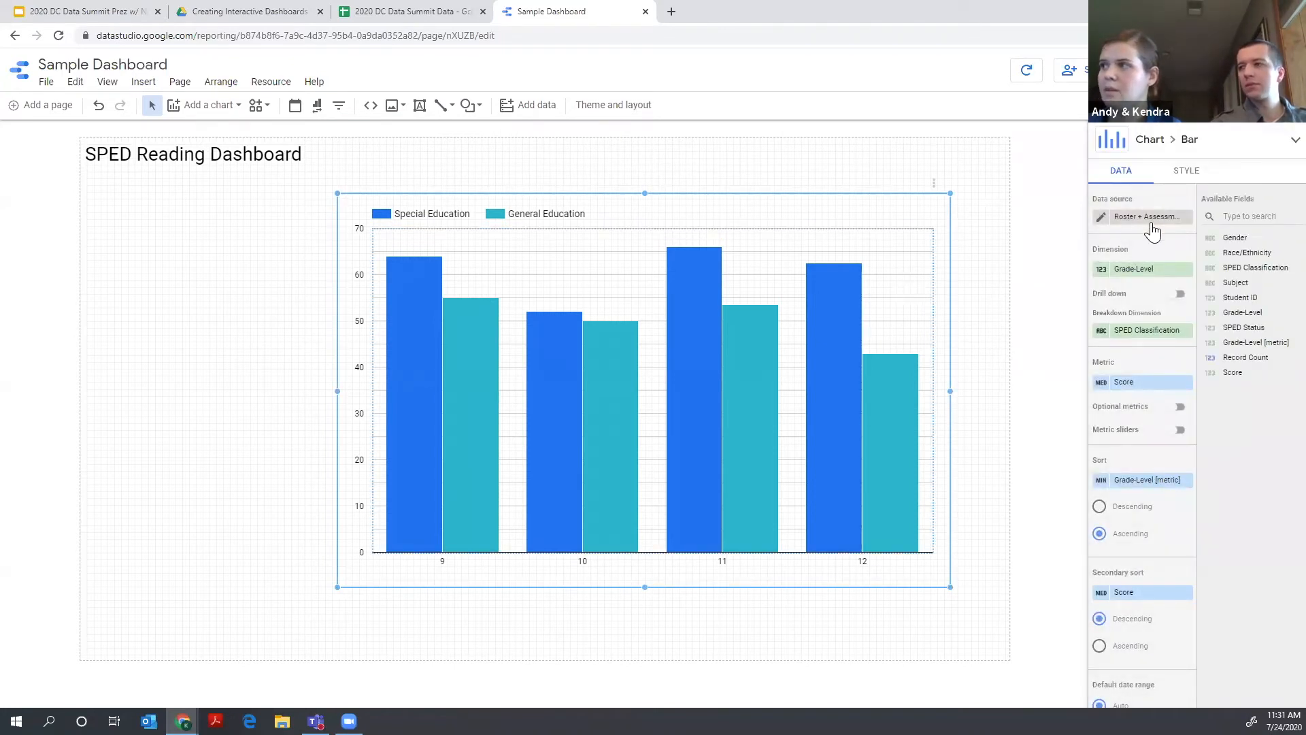
# - Review the bar chart's data setup and the definition of its Reading only filter
pyautogui.scroll(-2, 1119, 204)
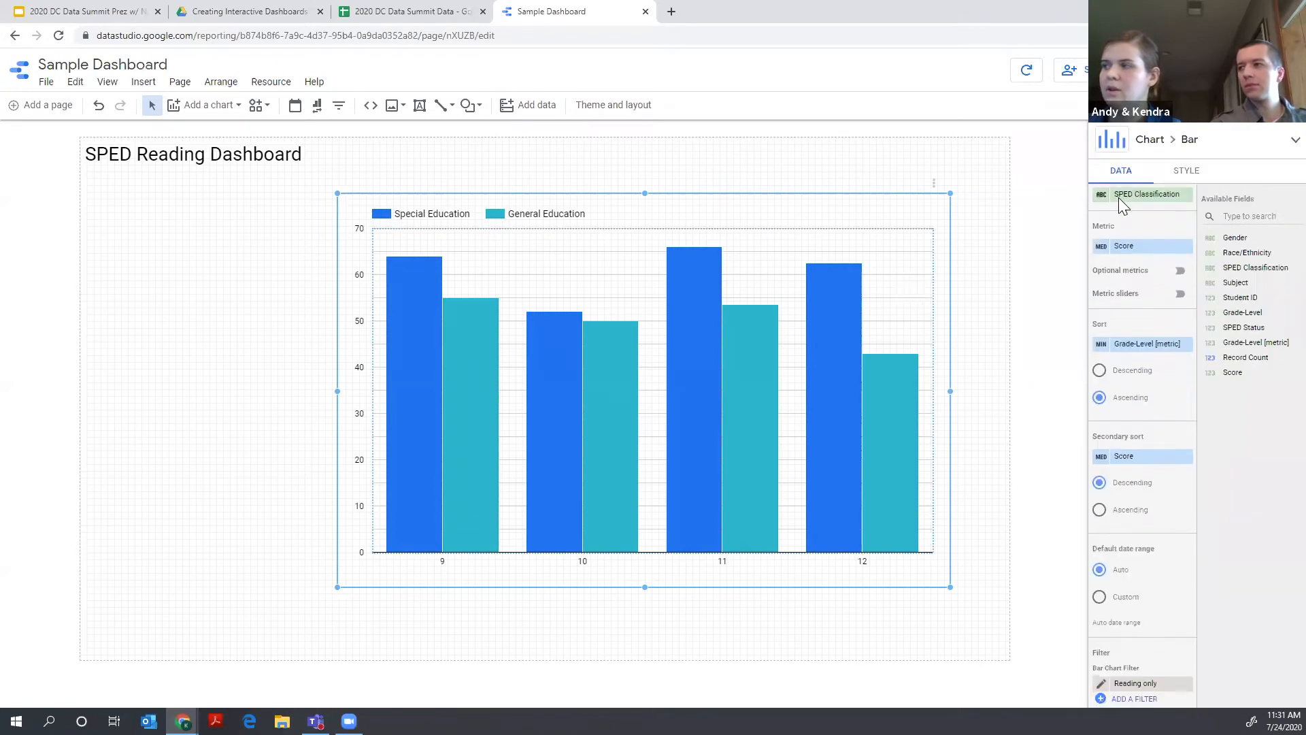
pyautogui.scroll(1, 1123, 265)
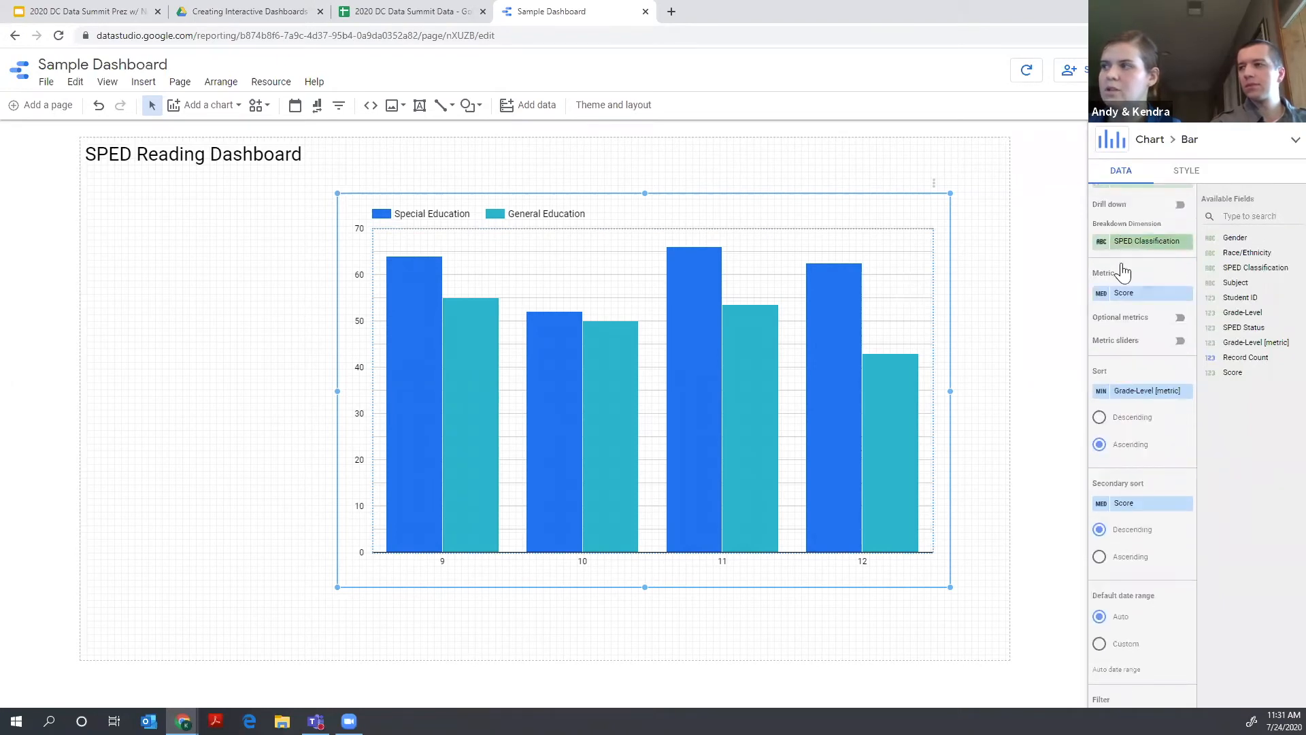
pyautogui.scroll(-4, 1122, 272)
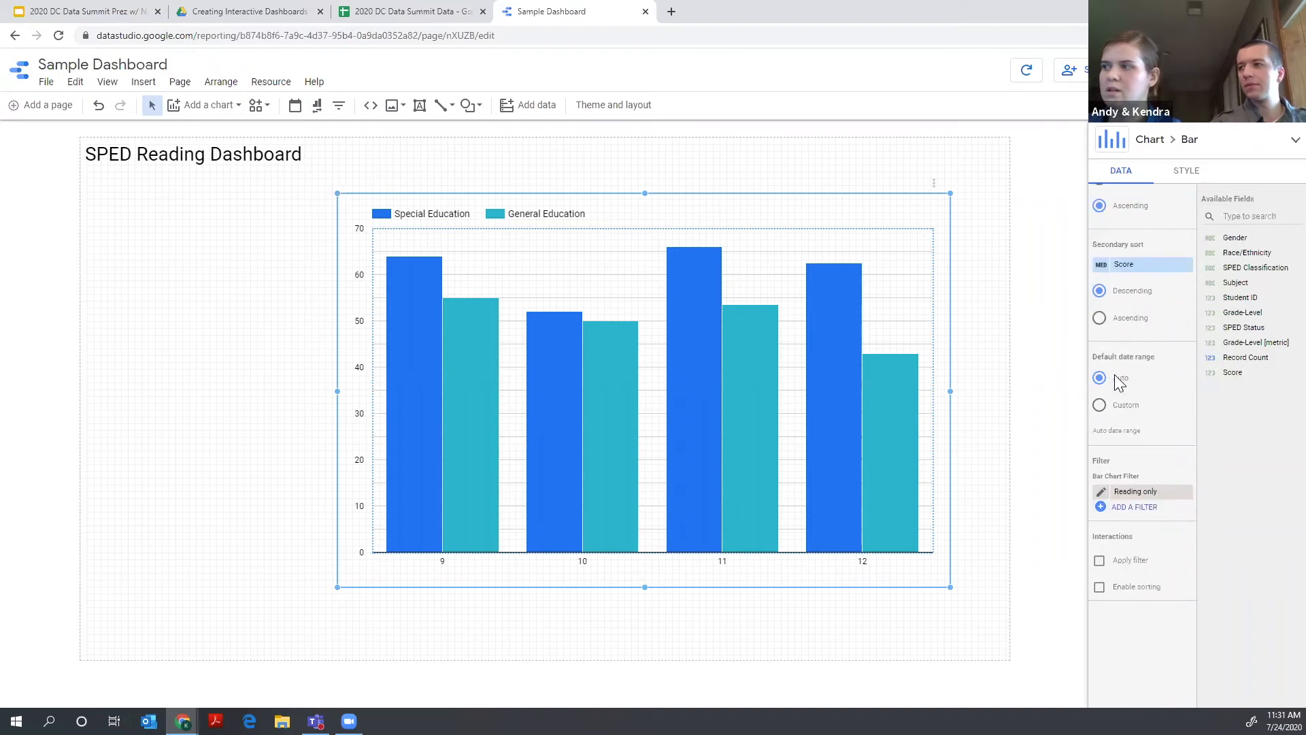
pyautogui.scroll(-1, 1119, 383)
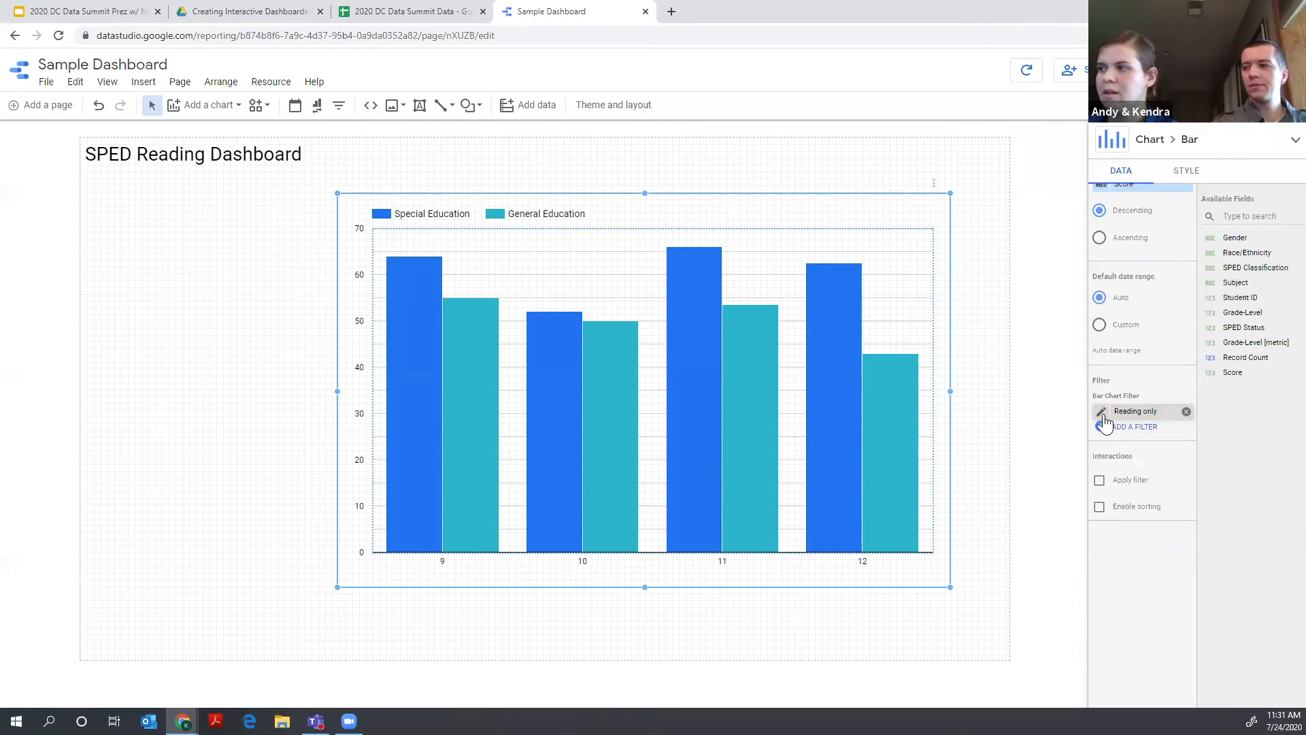
pyautogui.click(1102, 412)
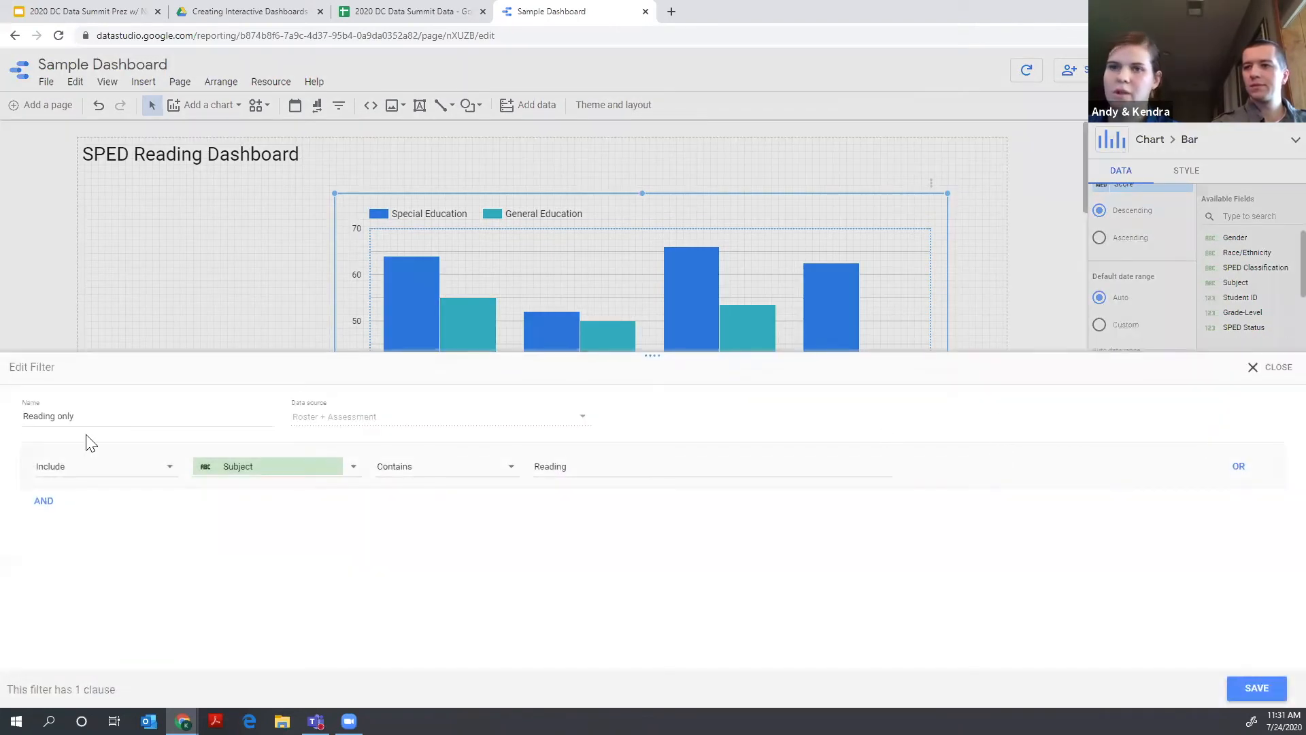
pyautogui.moveTo(23, 415); pyautogui.dragTo(106, 410)
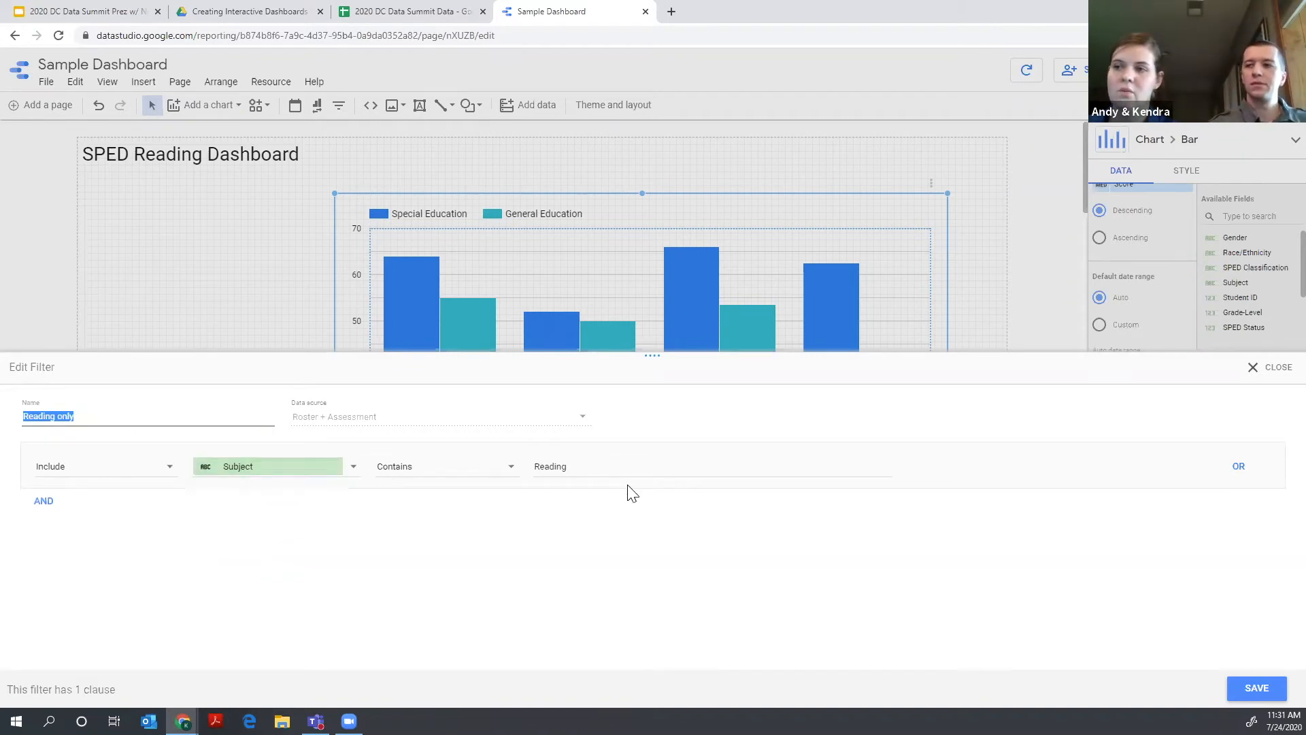
pyautogui.click(1256, 687)
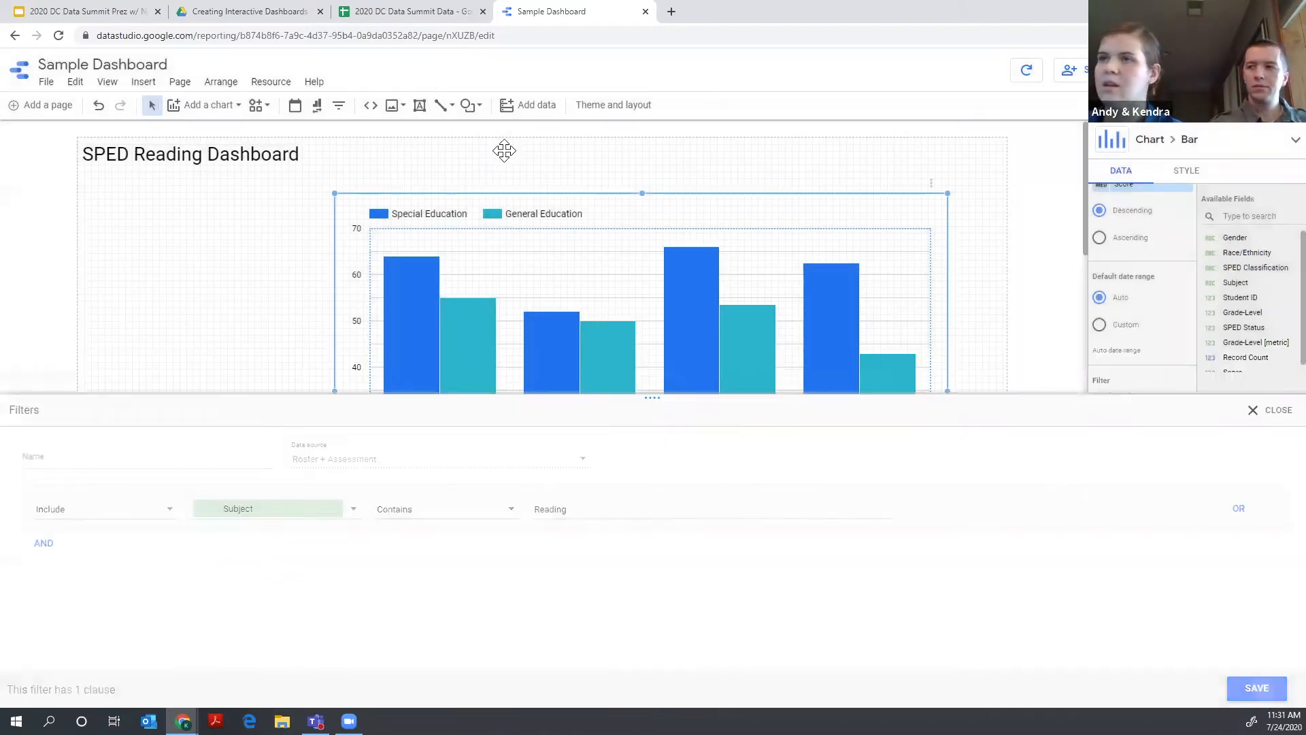
# - Check the report-wide filter list that holds the Reading only filter, and close it
pyautogui.click(272, 83)
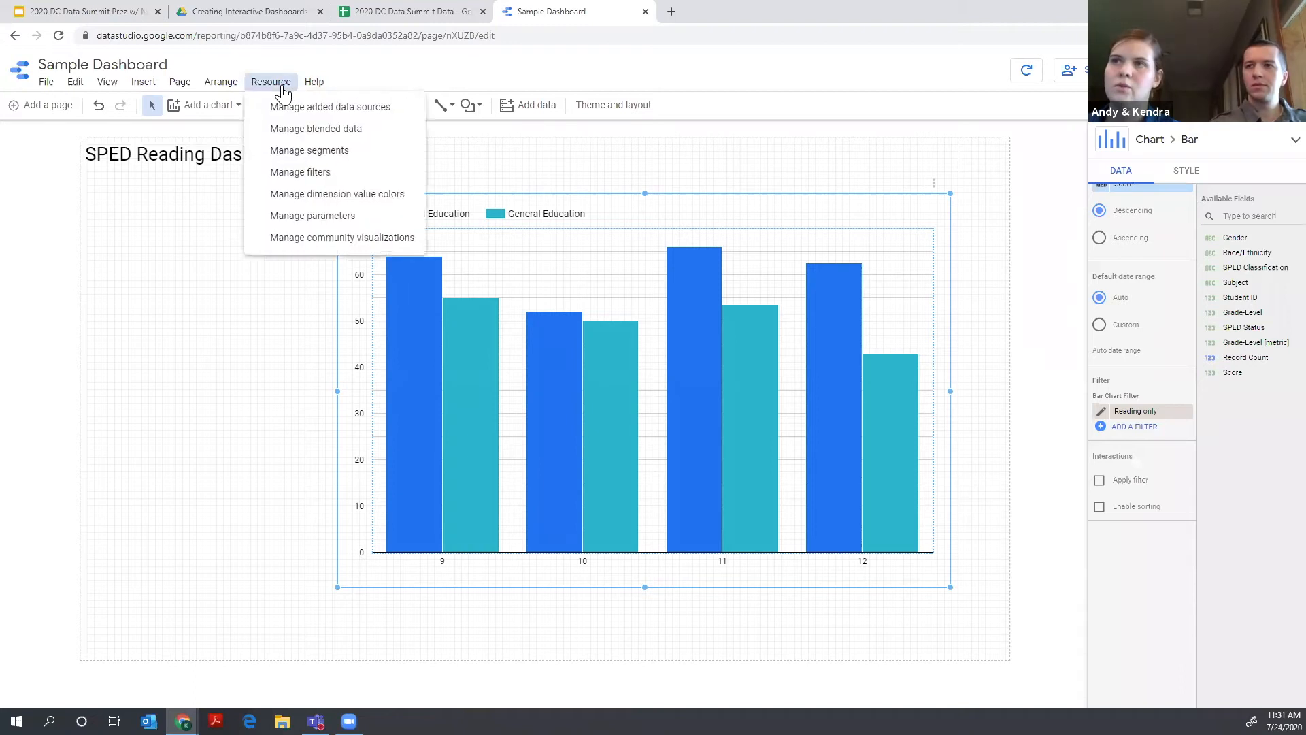
pyautogui.click(284, 174)
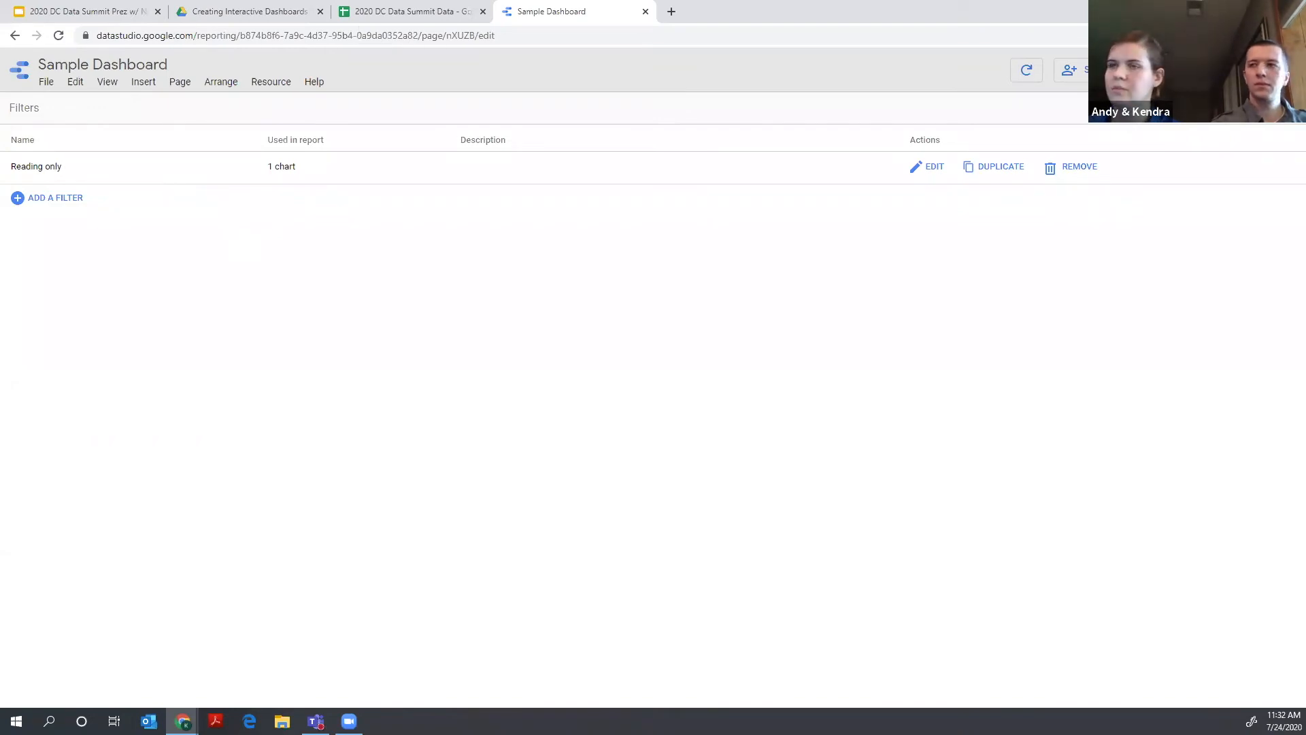
pyautogui.click(1270, 108)
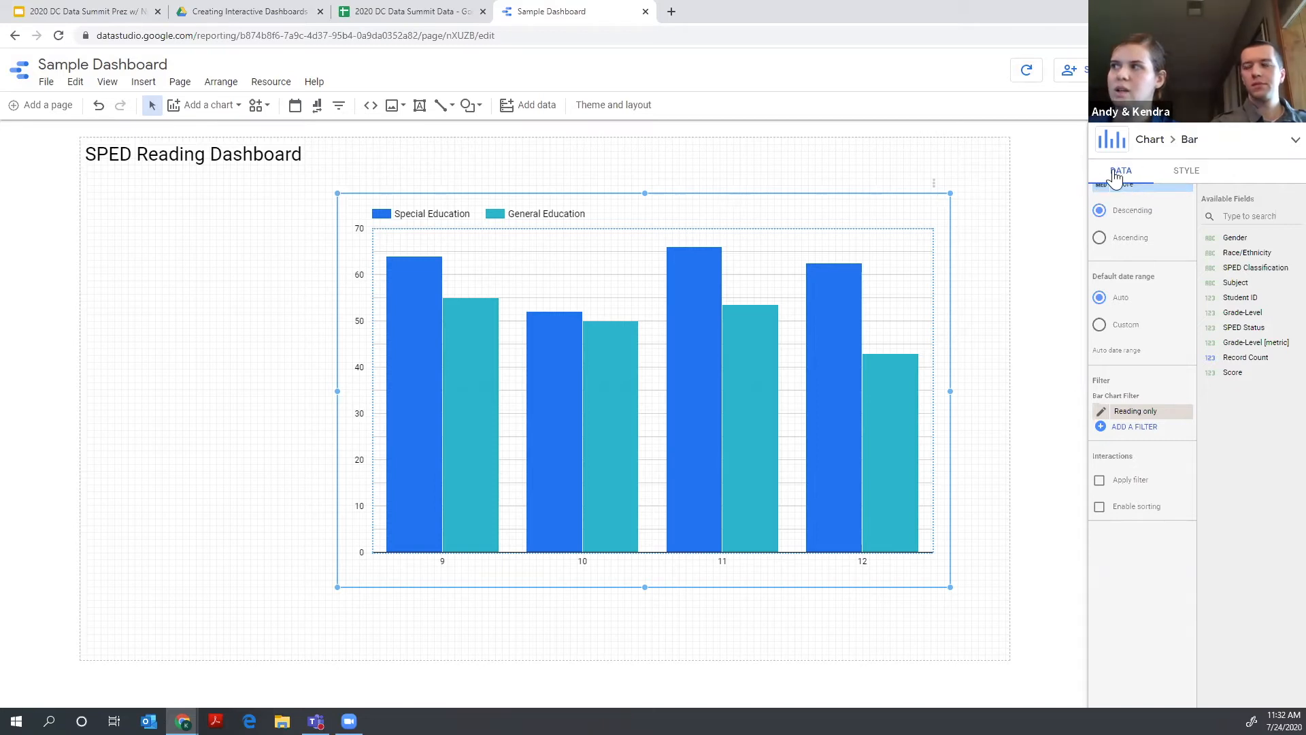
# - Style the bar chart to show data labels on the bars and an axis title on the X-axis
pyautogui.click(1182, 175)
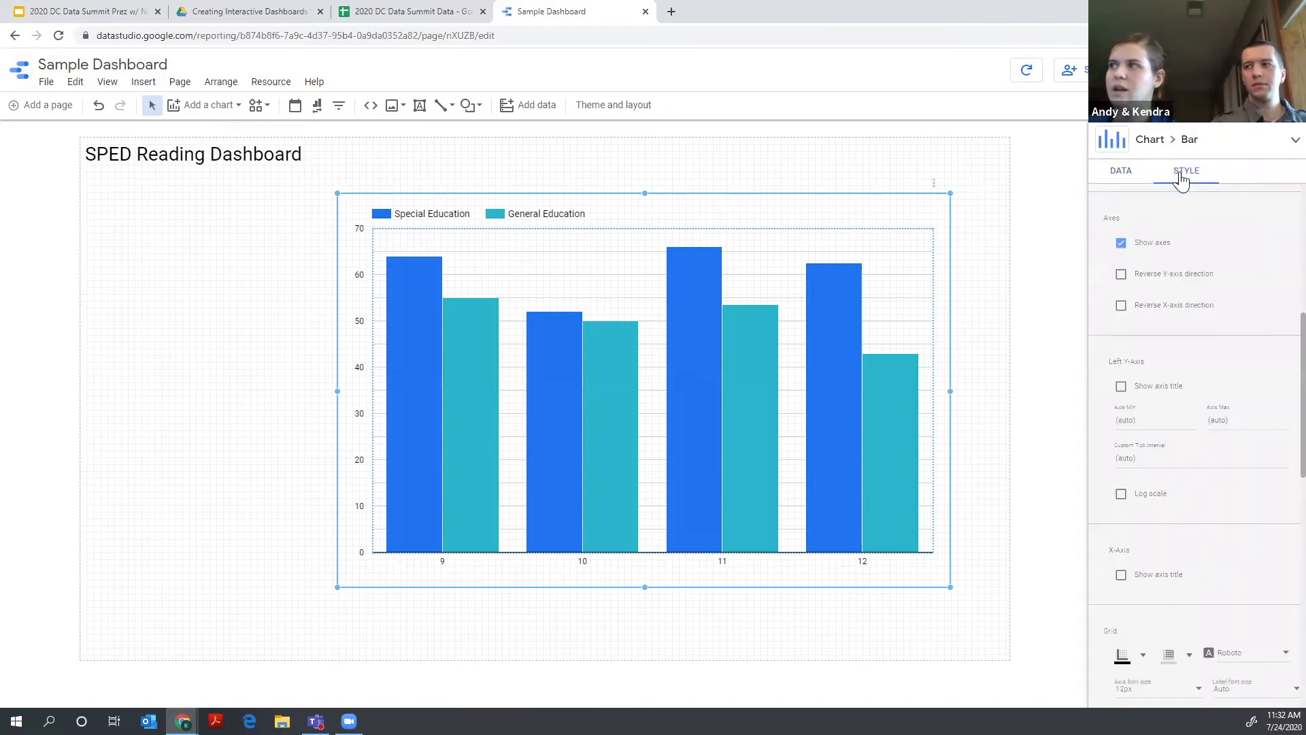
pyautogui.scroll(-10, 1192, 266)
pyautogui.scroll(6, 1192, 261)
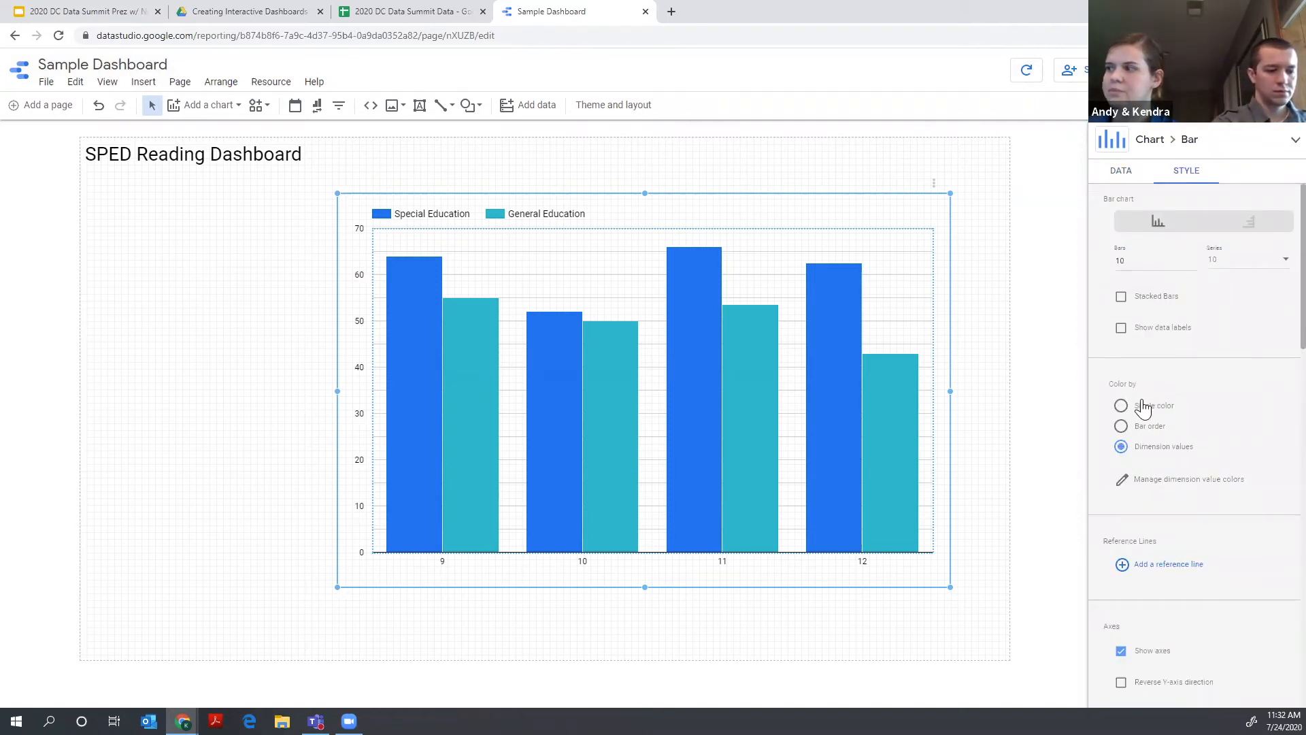
pyautogui.scroll(-3, 1143, 405)
pyautogui.scroll(3, 1142, 402)
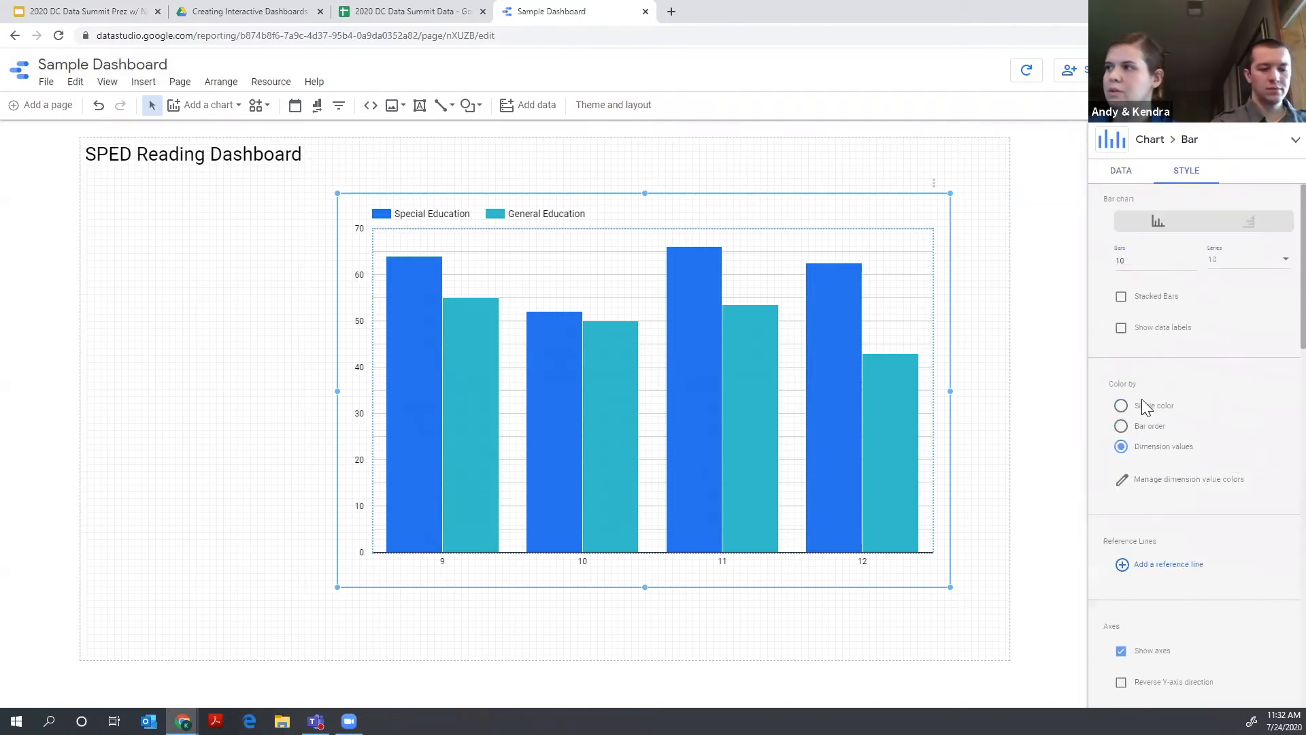
pyautogui.click(1121, 329)
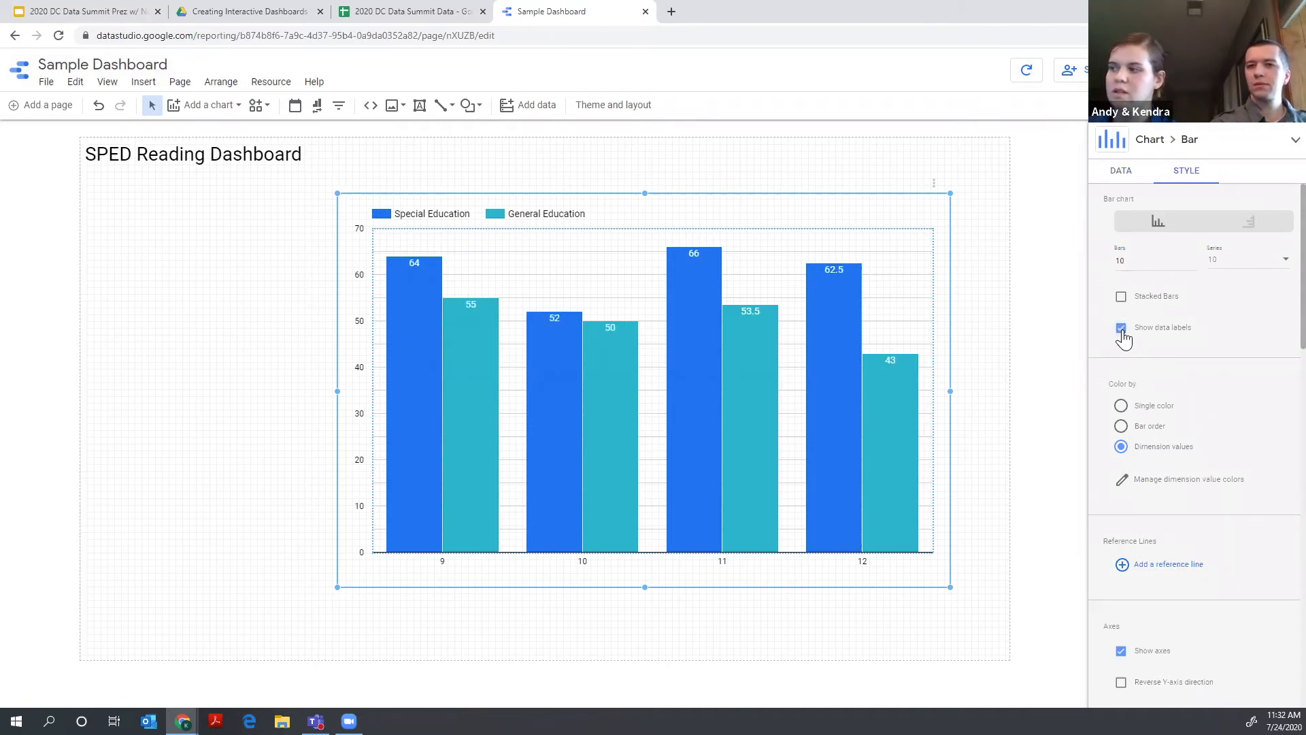
pyautogui.scroll(-7, 1124, 347)
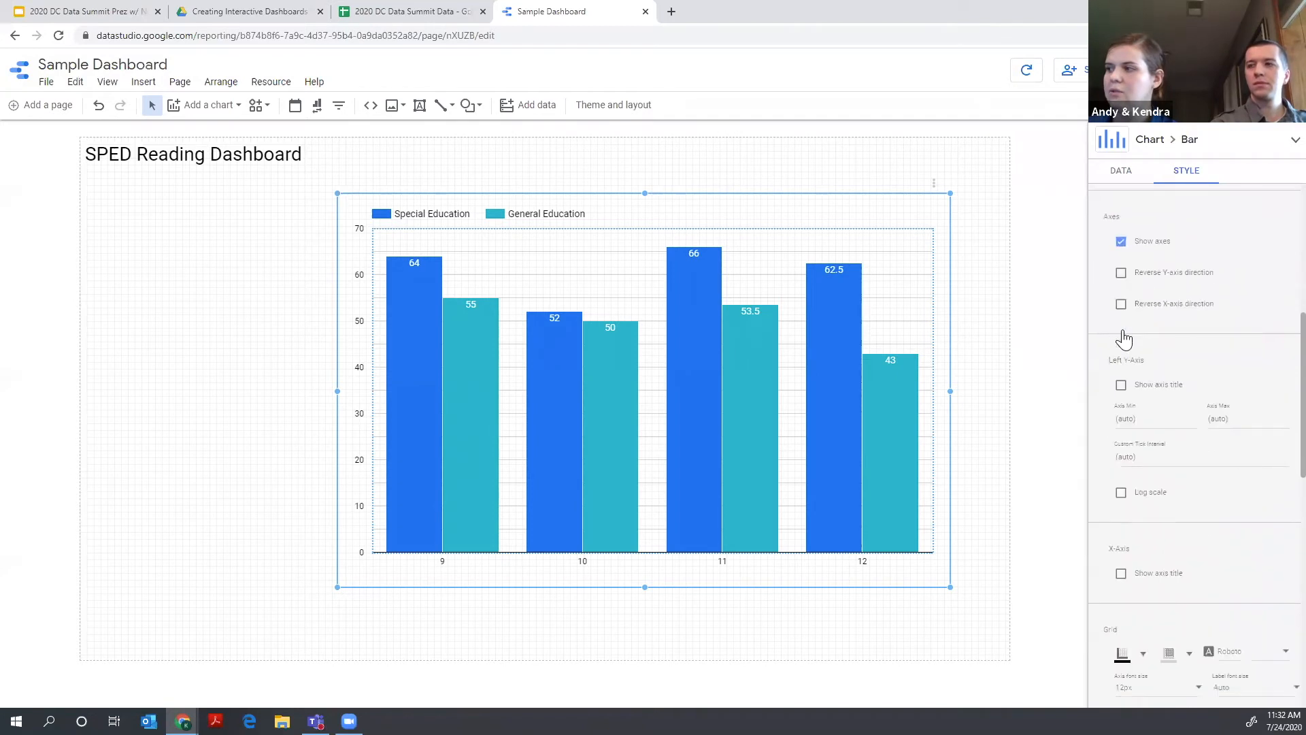
pyautogui.click(1120, 508)
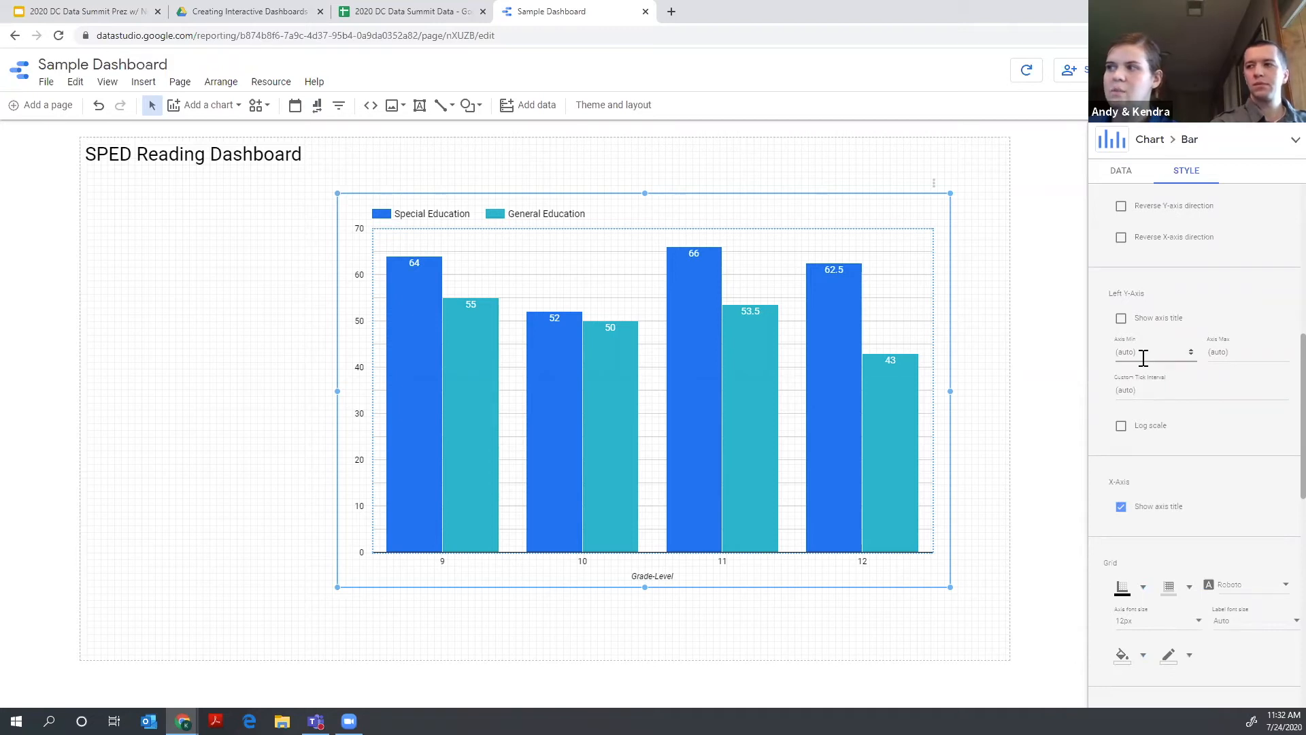
# - Set the bar chart's left Y-axis to a minimum of 0, a maximum of 100 and a custom tick interval of 25
pyautogui.click(1176, 348)
pyautogui.write('0')
pyautogui.click(1229, 351)
pyautogui.write('100')
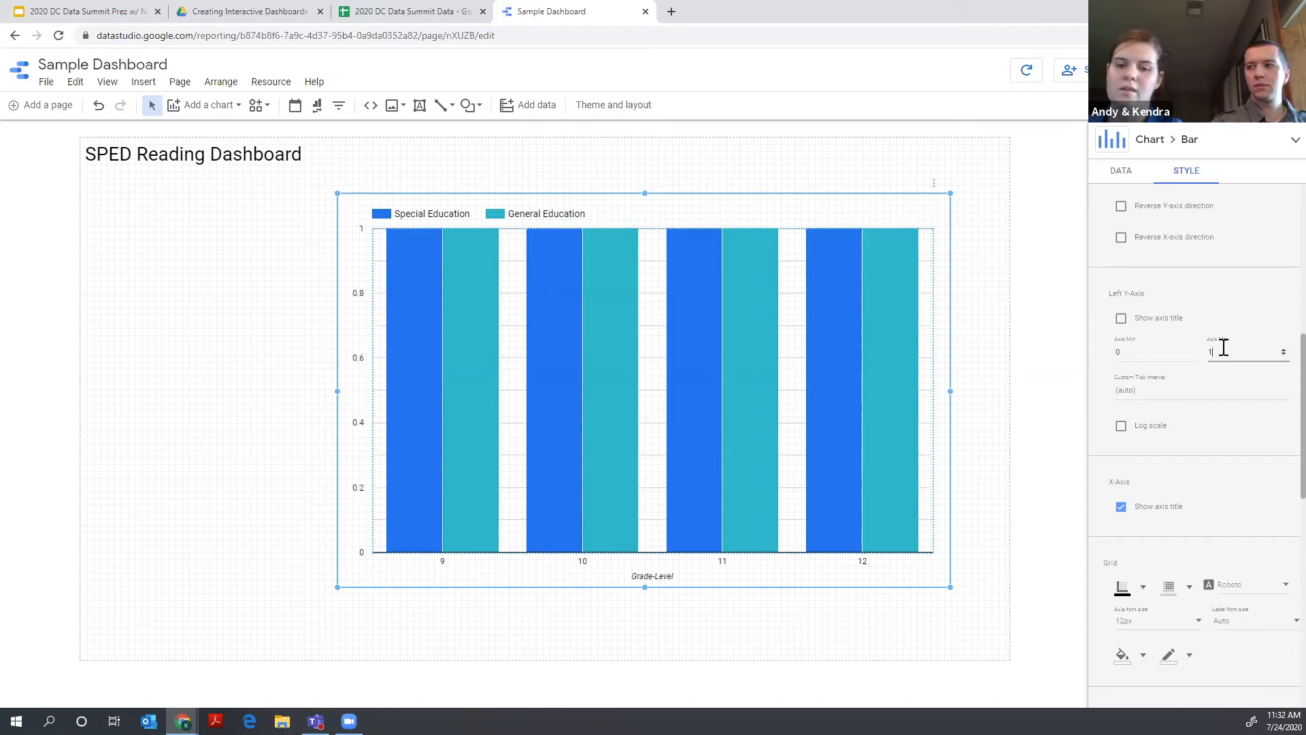
pyautogui.click(1165, 393)
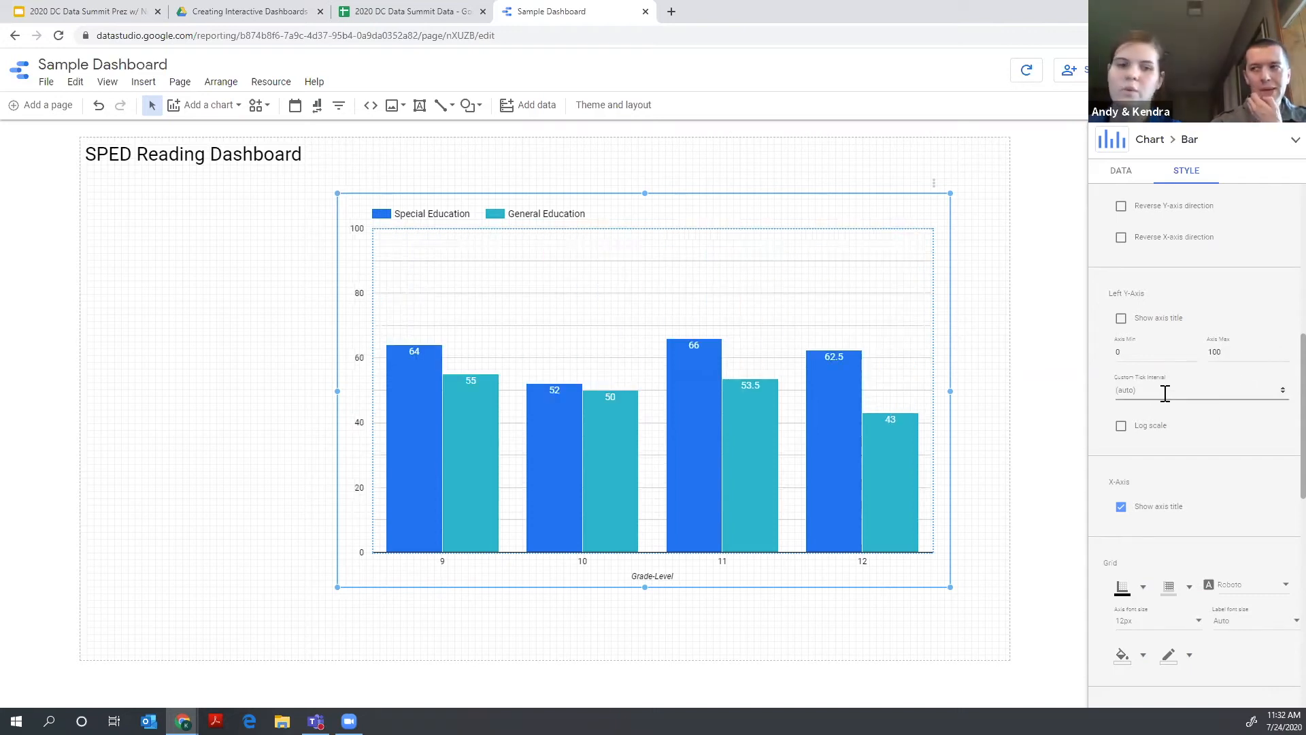
pyautogui.write('25')
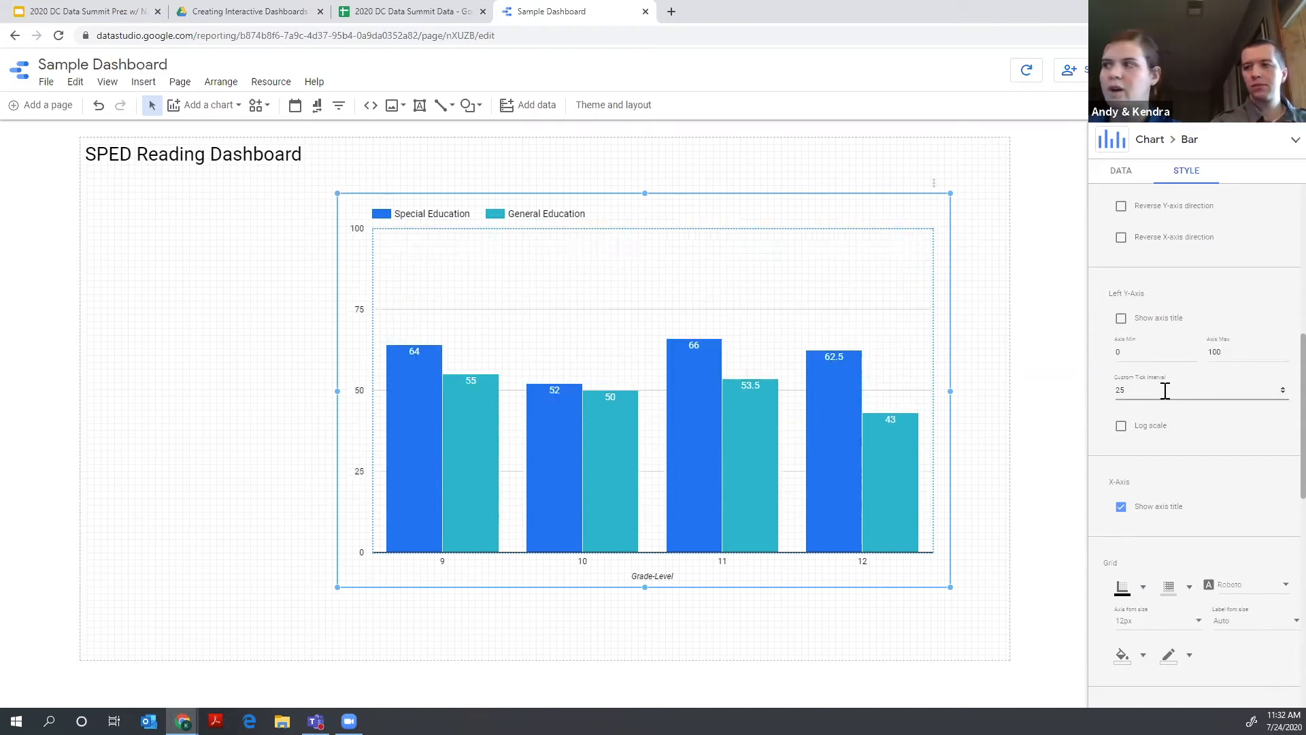
# - Add the text title "Median Reading Scores by Grade Level" above the bar chart and move the chart up beneath it
pyautogui.click(1014, 455)
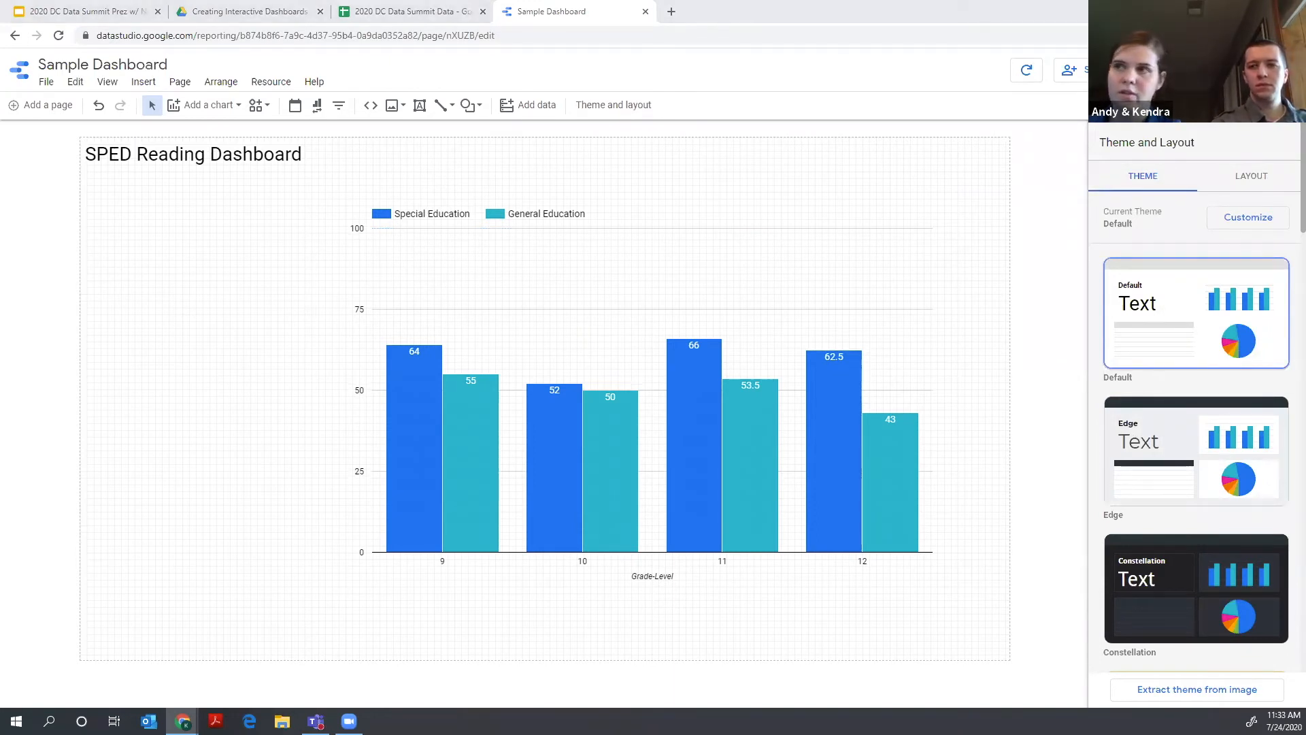
pyautogui.write('Median Reading Scores by Grade Level')
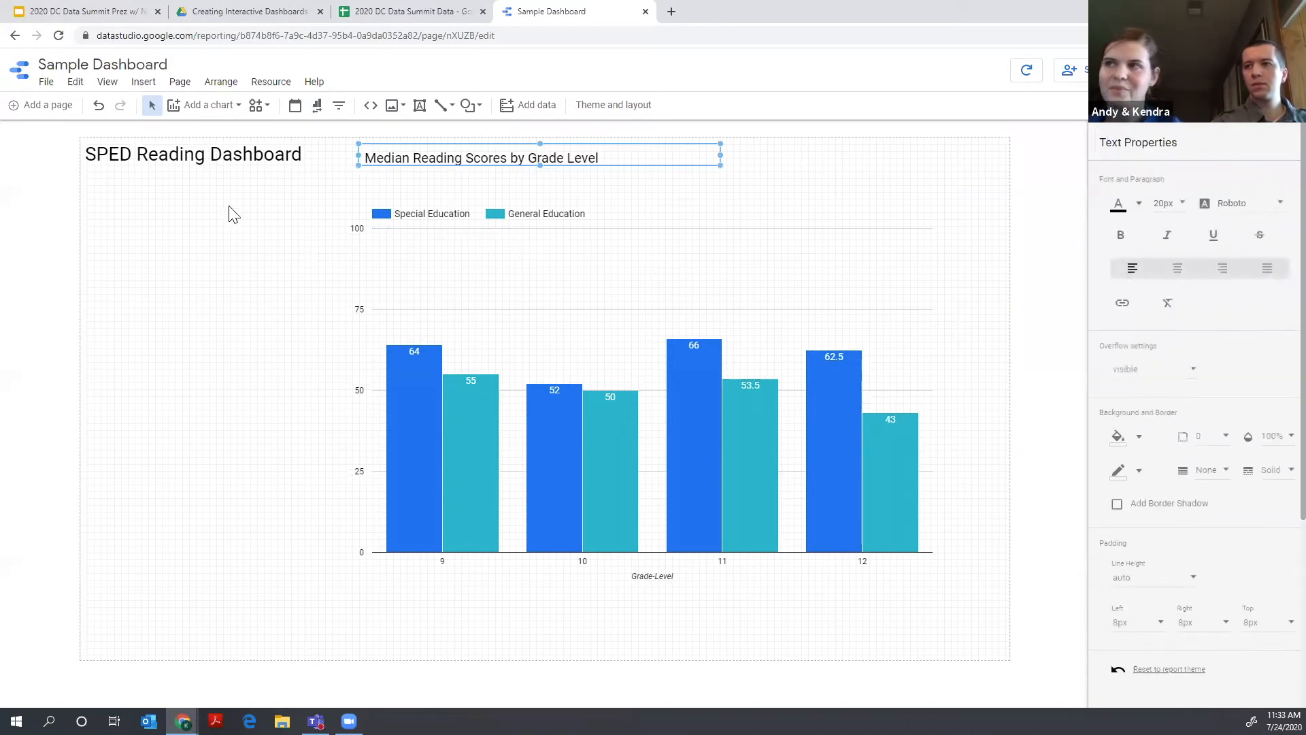
pyautogui.moveTo(491, 250); pyautogui.dragTo(515, 230)
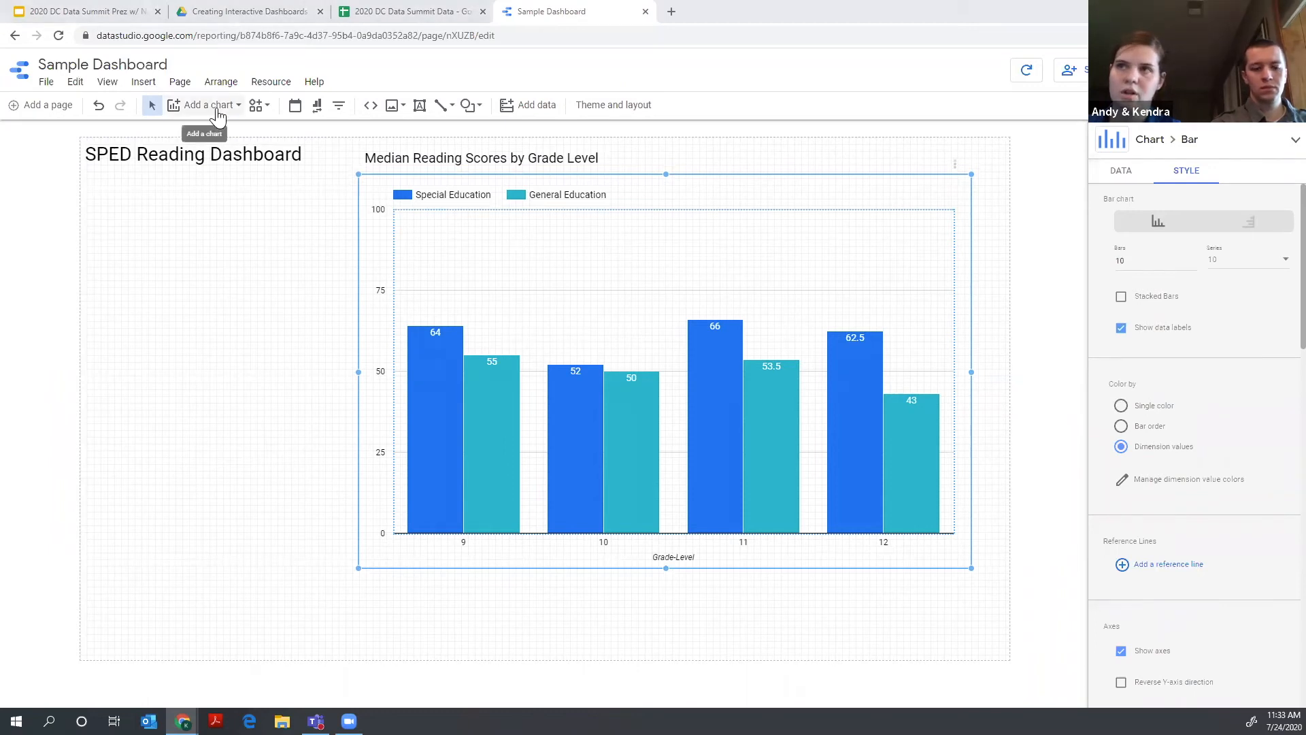
# - Add a donut chart in the empty area beside the bar chart, below the dashboard title
pyautogui.click(259, 215)
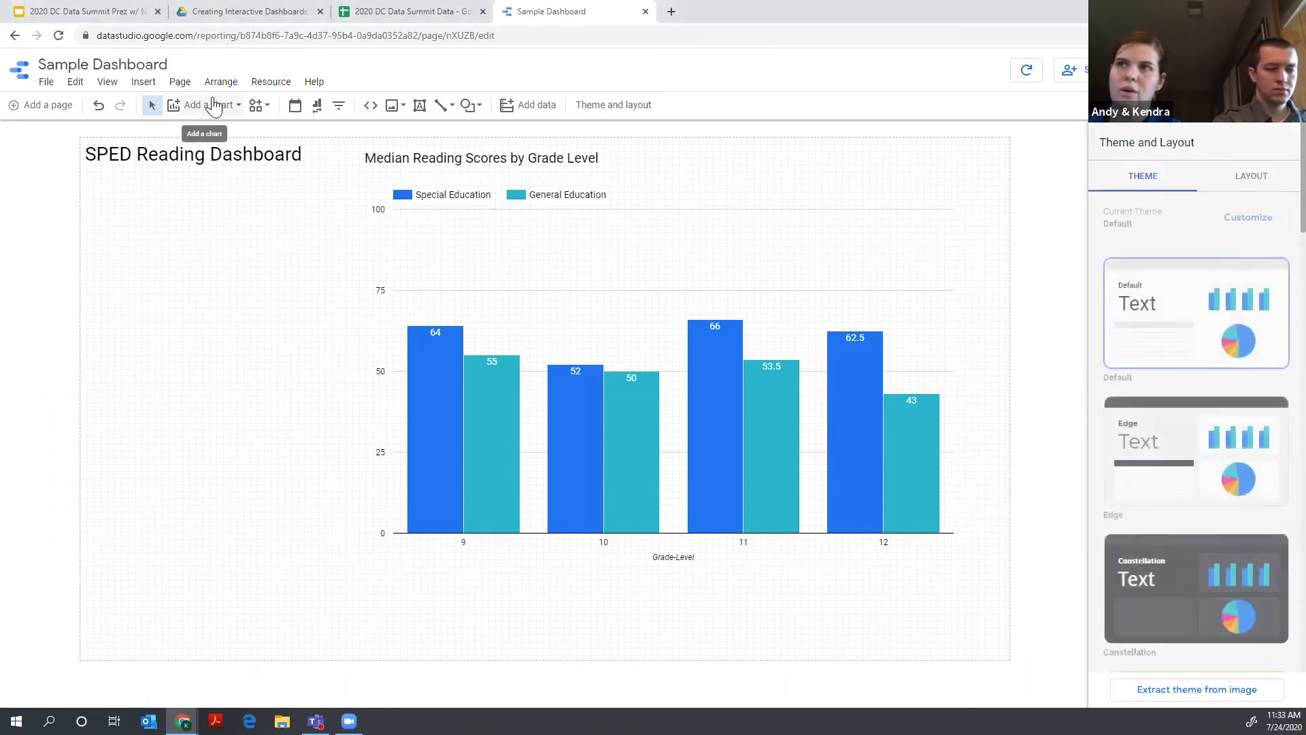
pyautogui.click(213, 105)
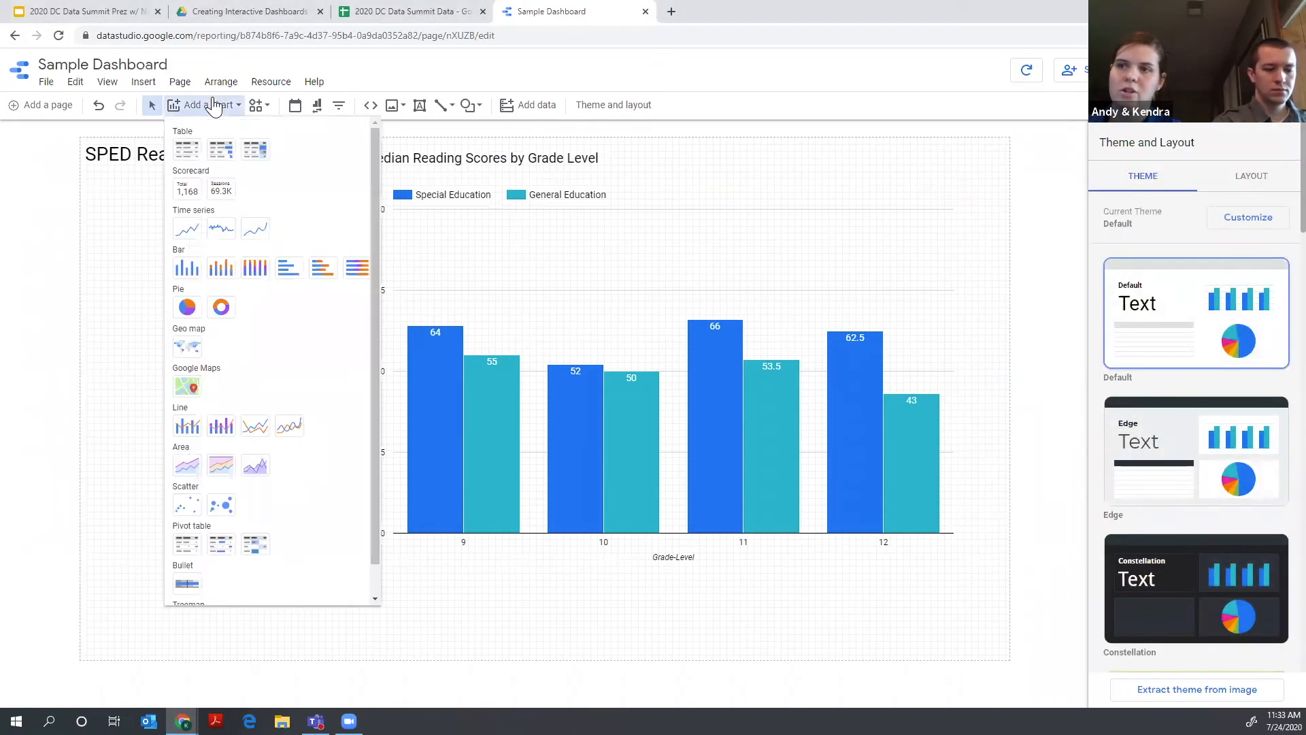
pyautogui.click(221, 307)
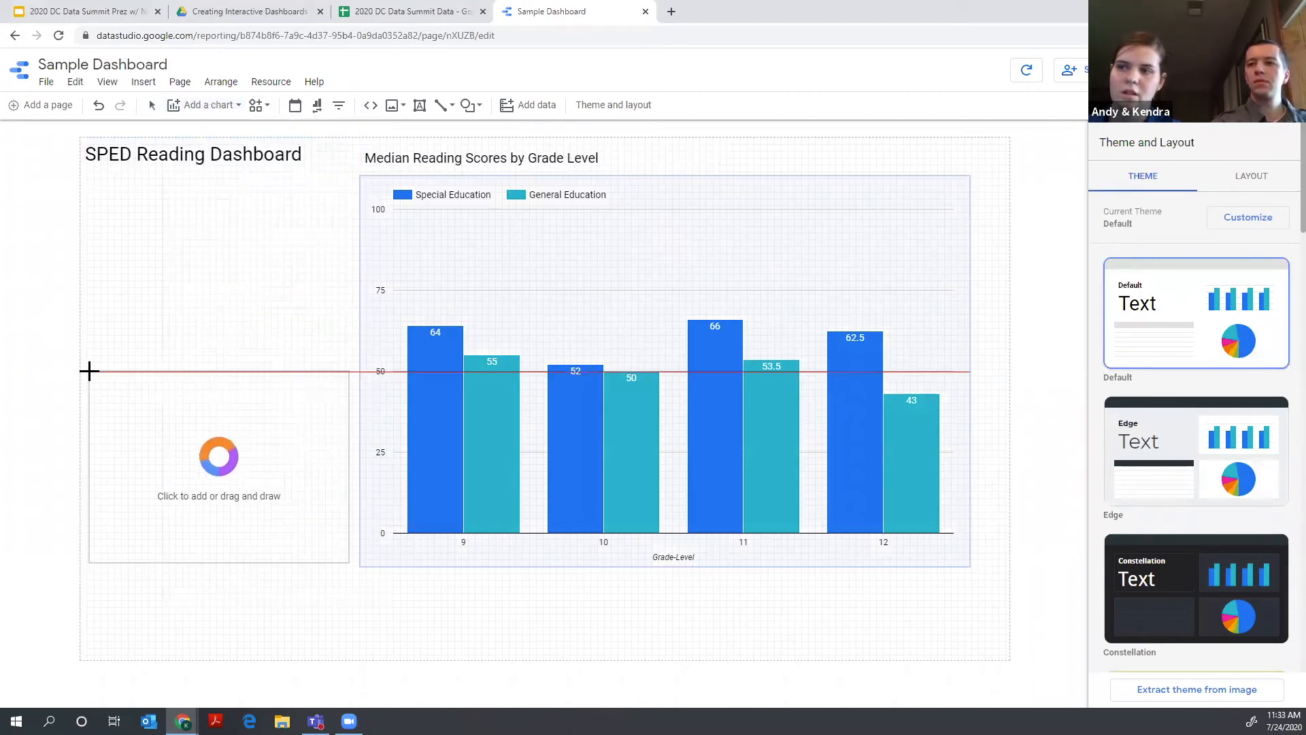
pyautogui.click(89, 376)
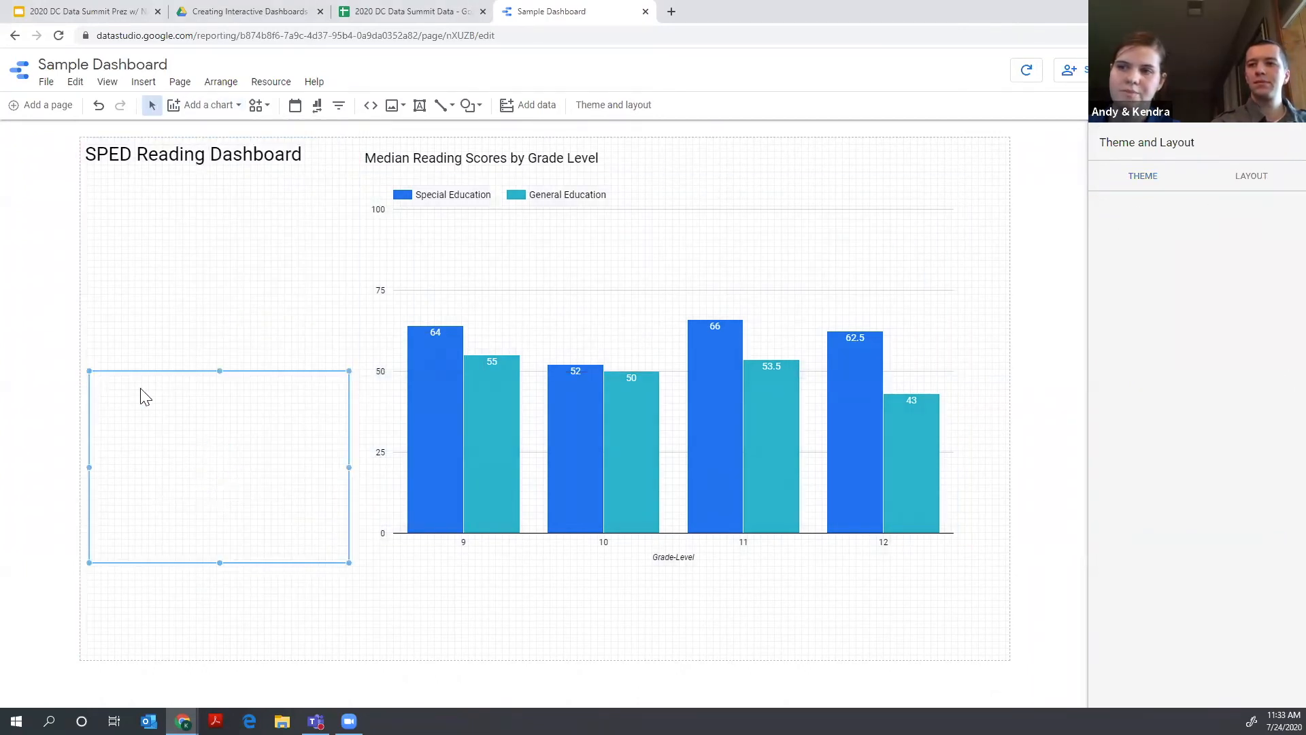
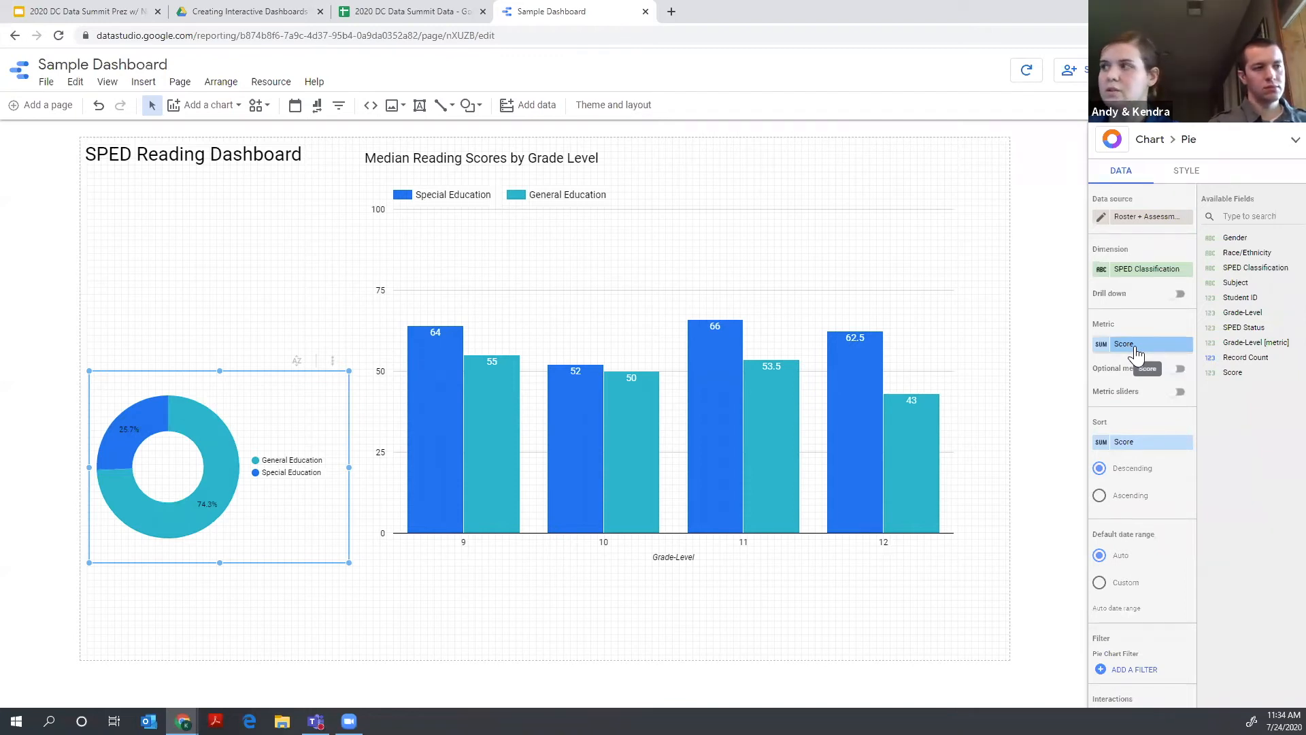
# - Replace the donut chart's metric with Student ID and set its aggregation to Count Distinct
pyautogui.moveTo(1234, 299); pyautogui.dragTo(1130, 345)
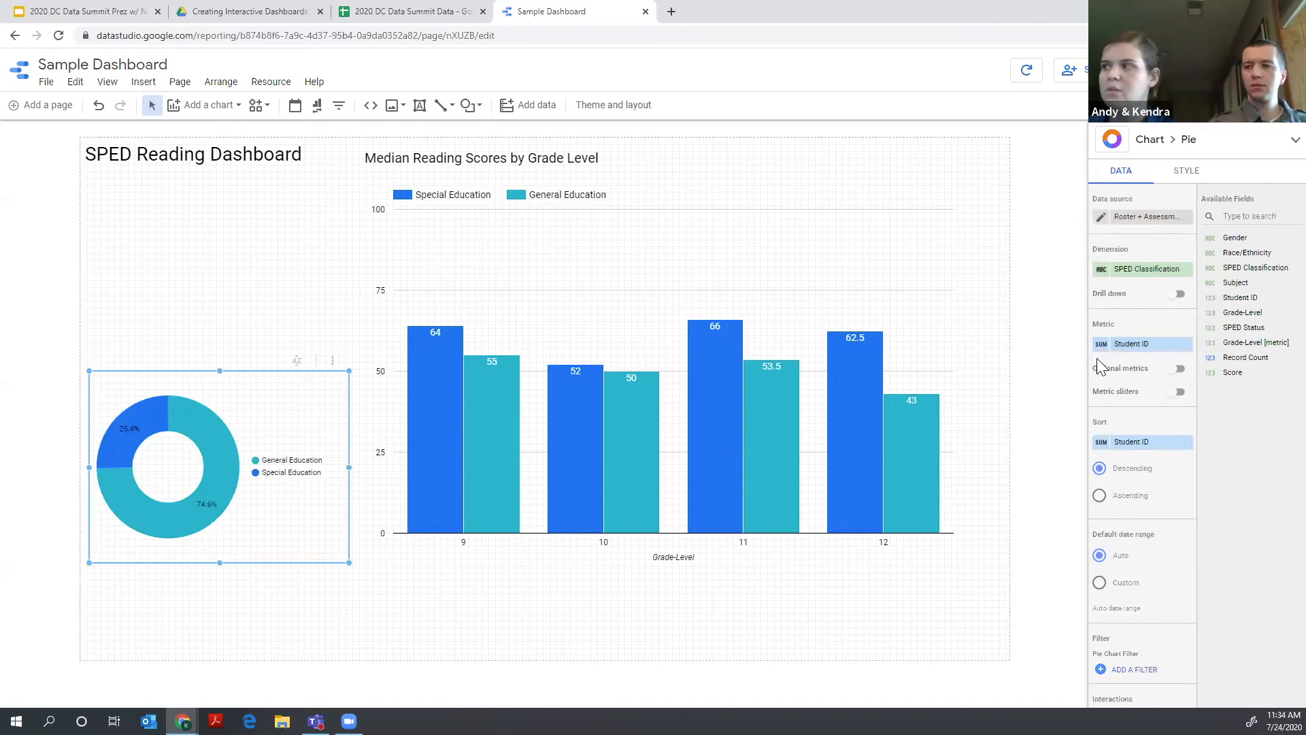
pyautogui.click(1102, 345)
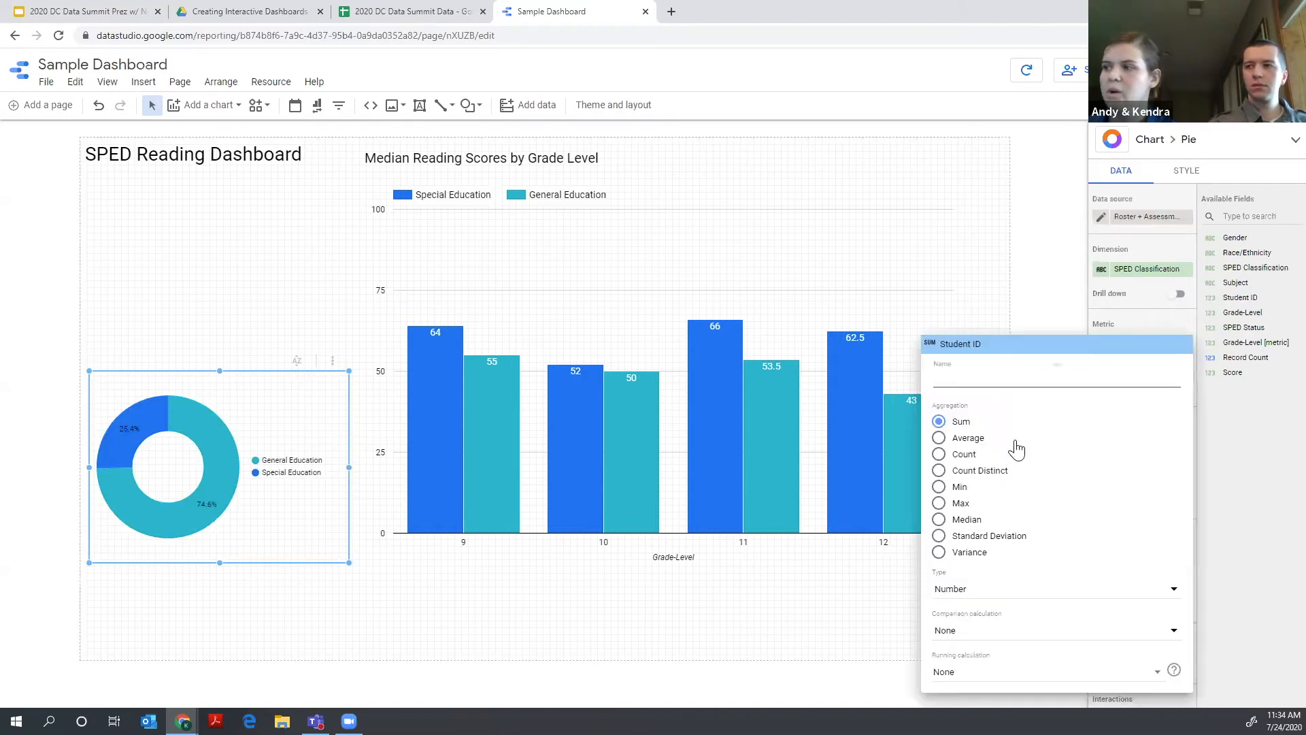
pyautogui.click(977, 470)
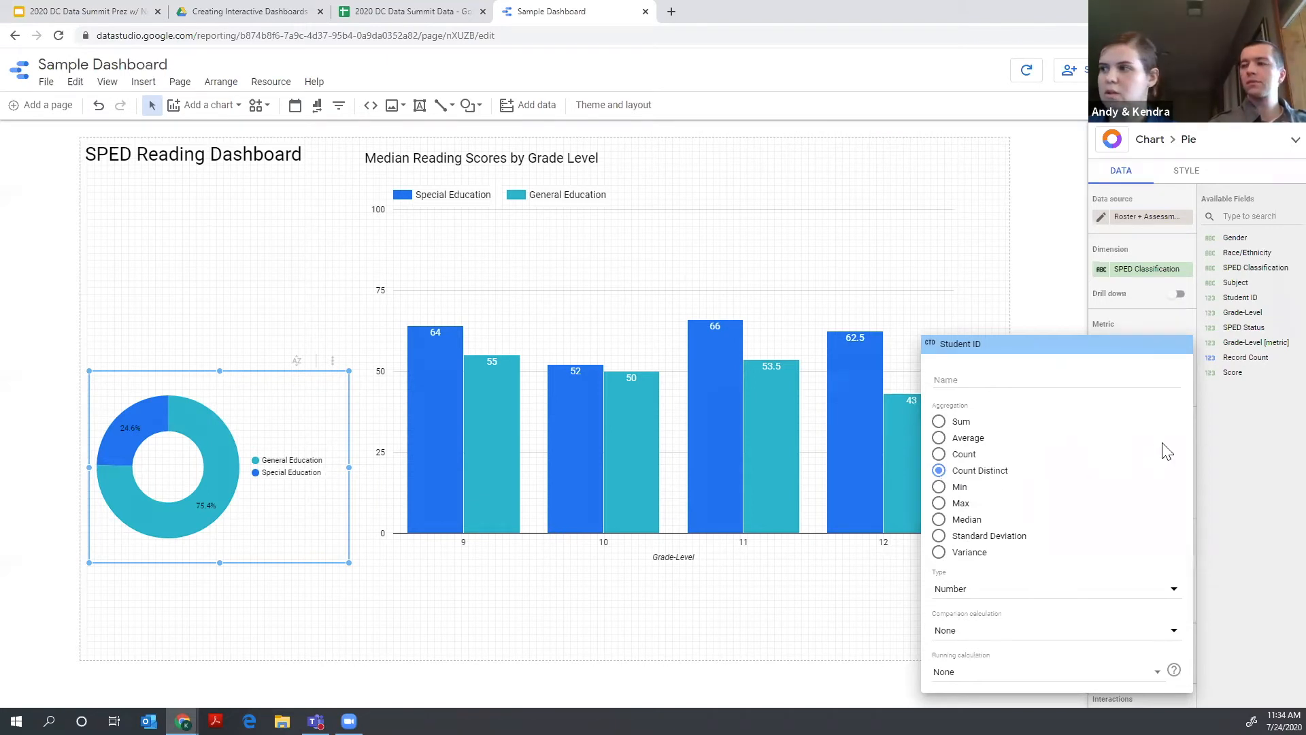
pyautogui.click(1051, 319)
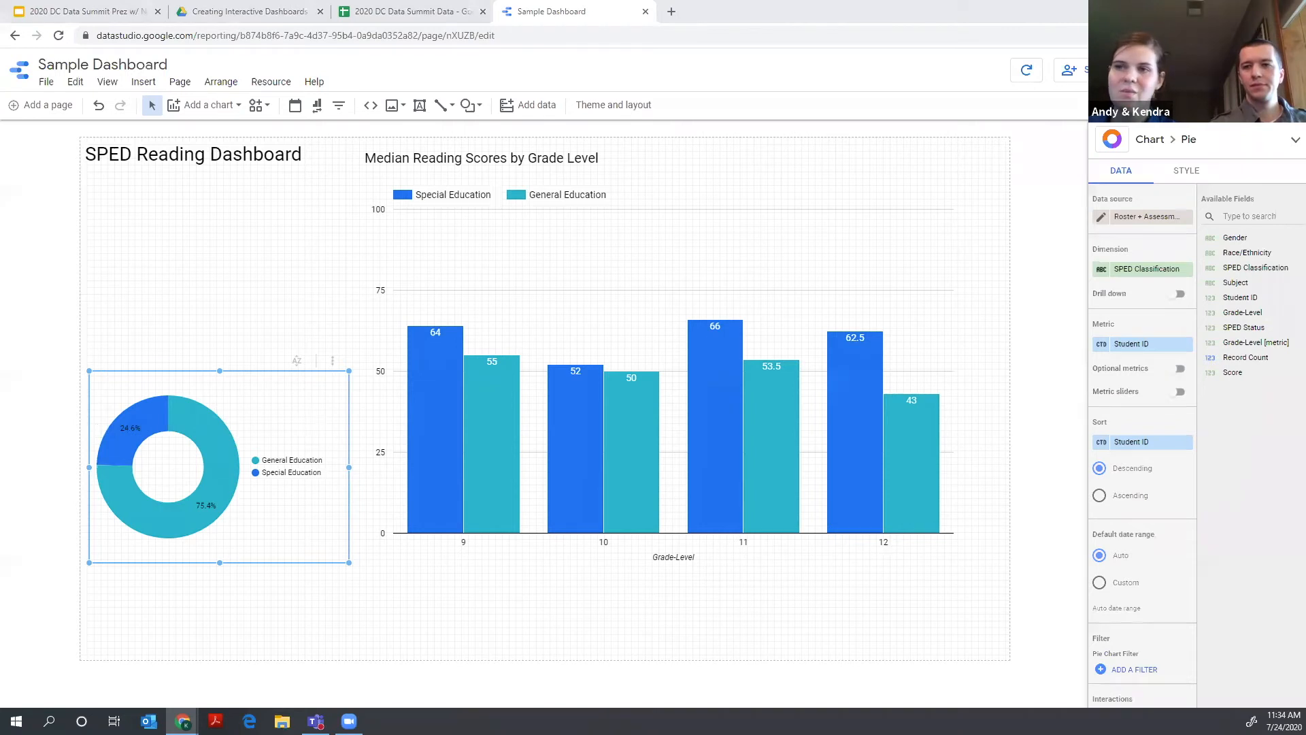
# - Add a filter control below the dashboard title and set its dimension to Grade-Level
pyautogui.click(327, 252)
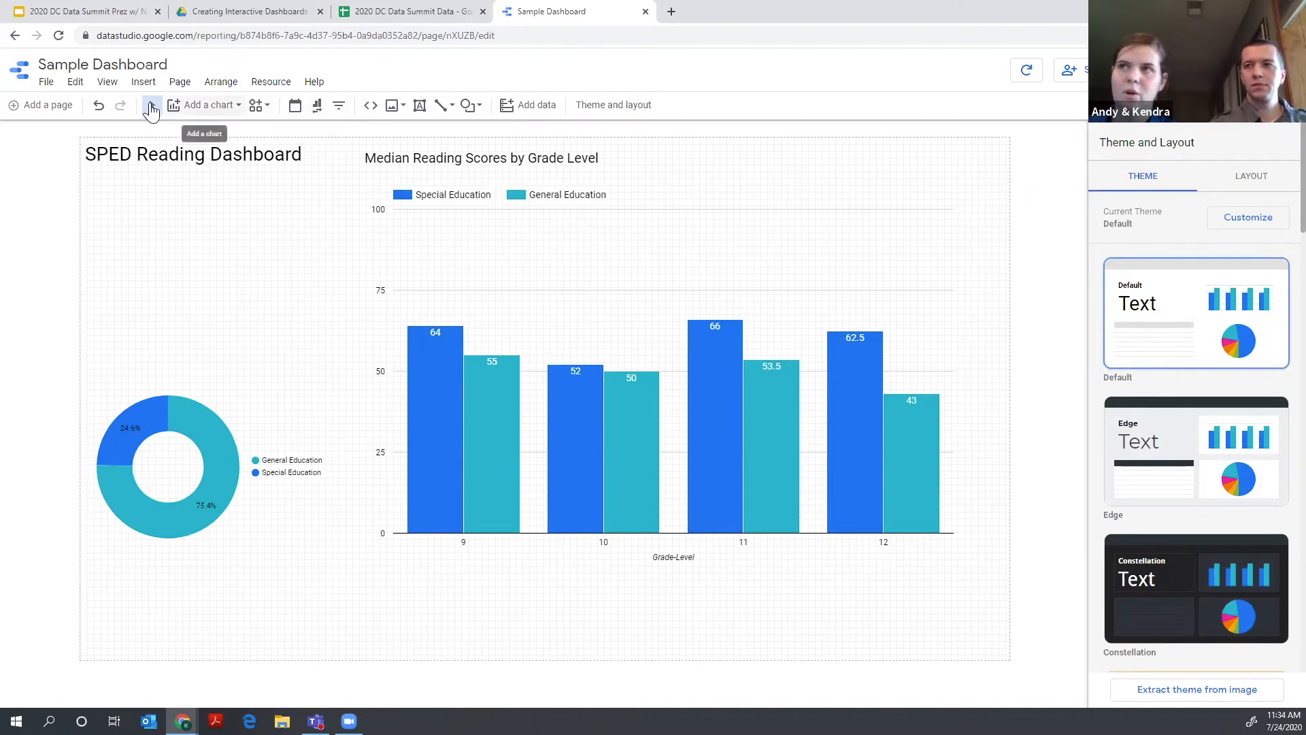
pyautogui.click(340, 108)
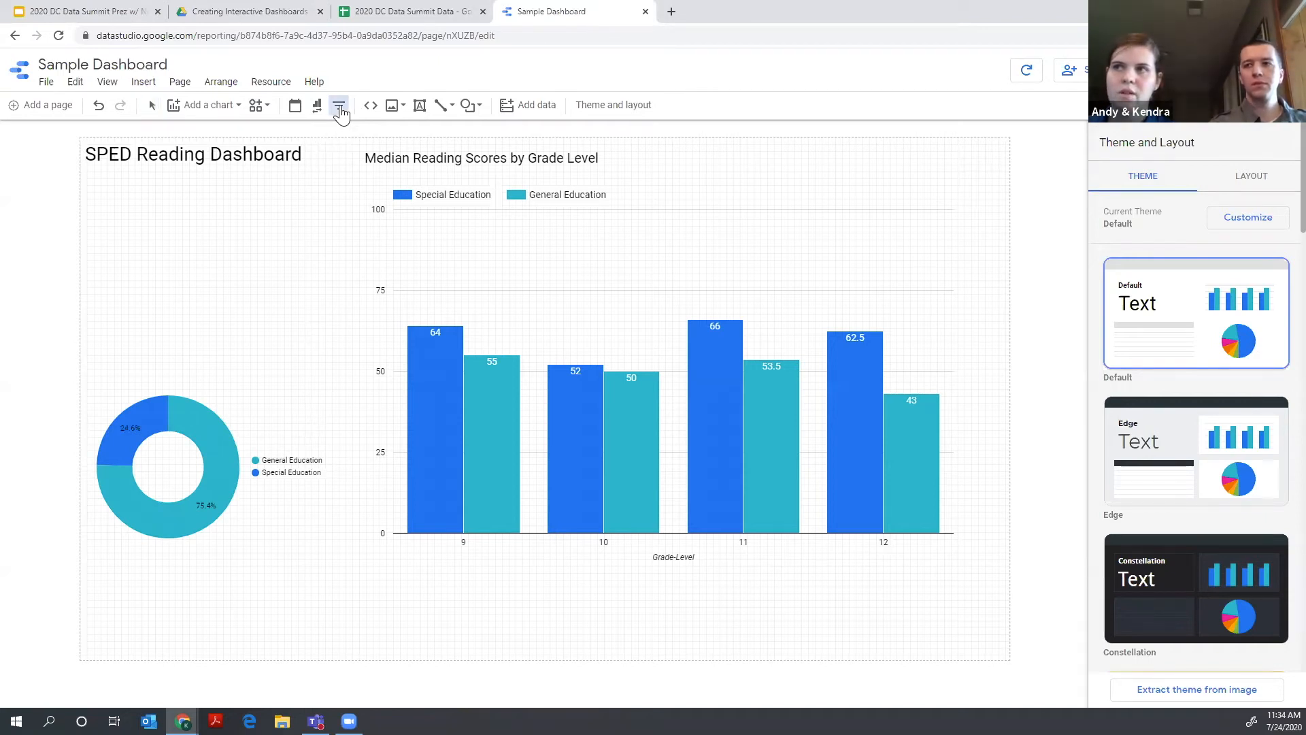
pyautogui.click(87, 195)
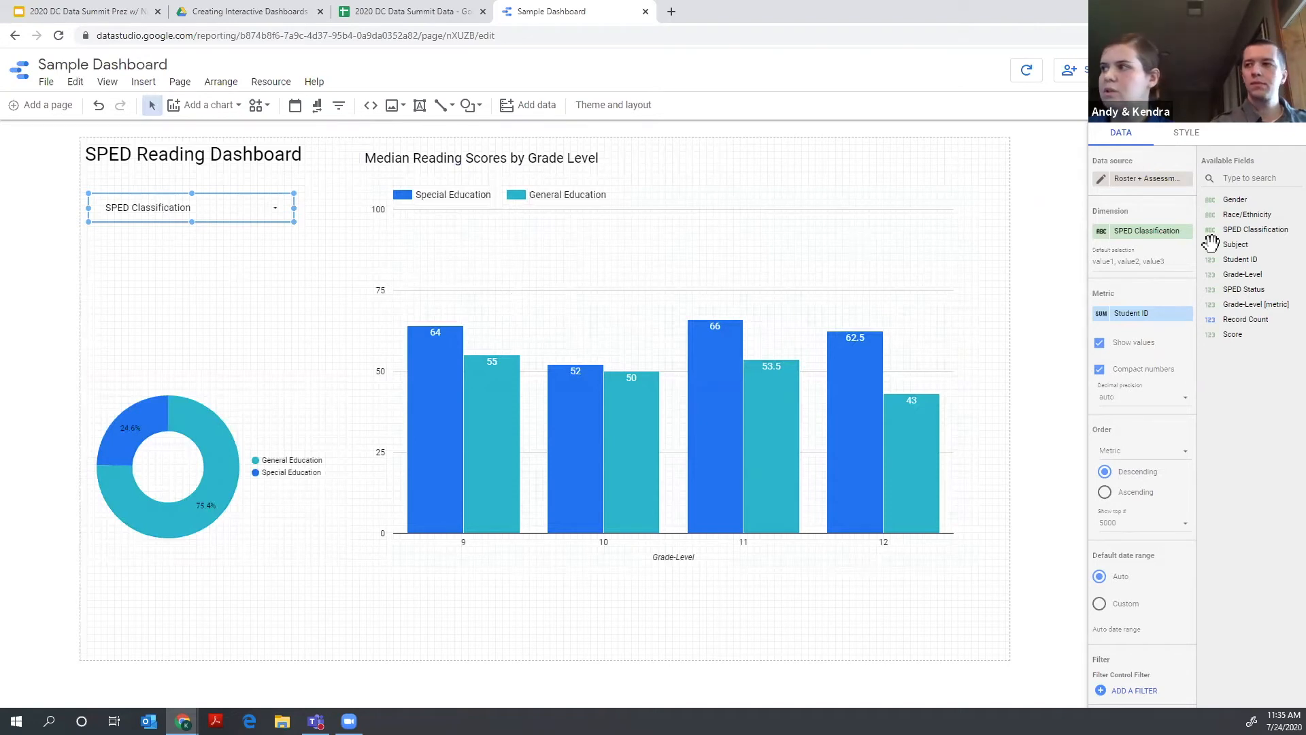
pyautogui.moveTo(1239, 275); pyautogui.dragTo(1145, 234)
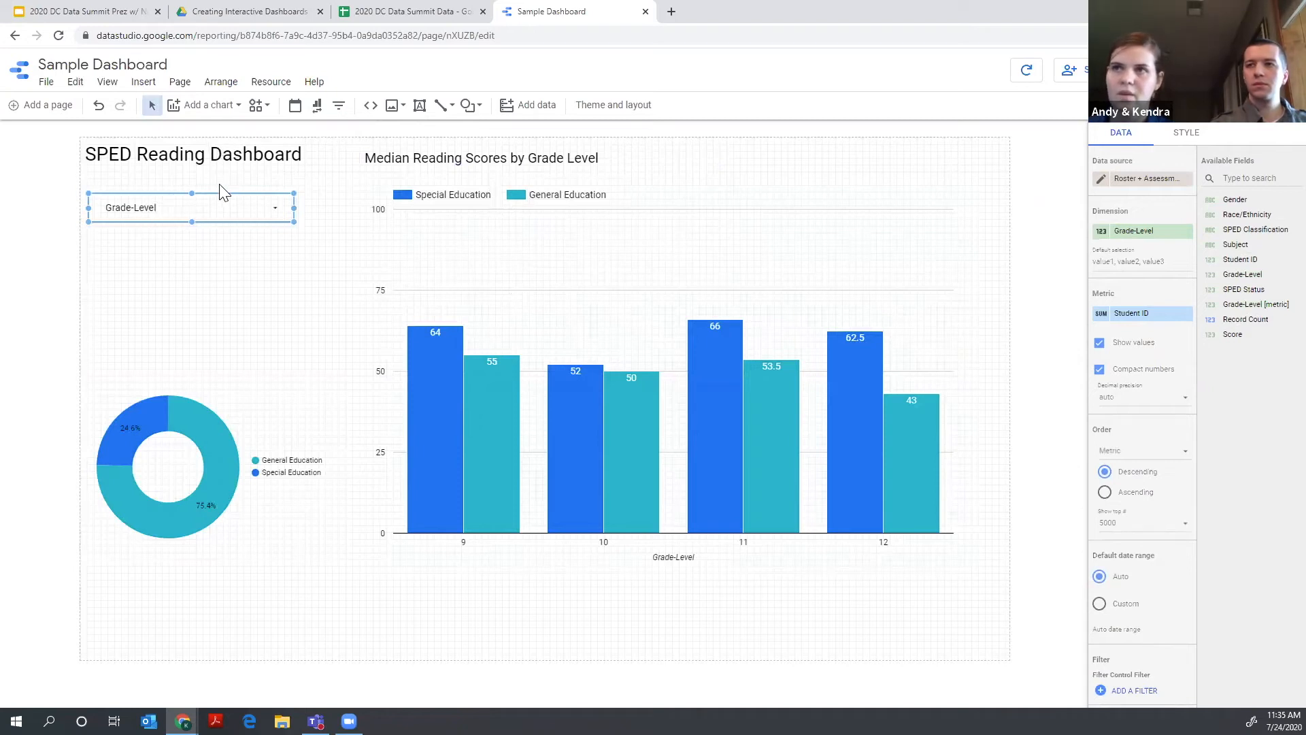
# - Add two more filter controls stacked below the Grade-Level filter, one for Race/Ethnicity and one for Gender
pyautogui.click(205, 106)
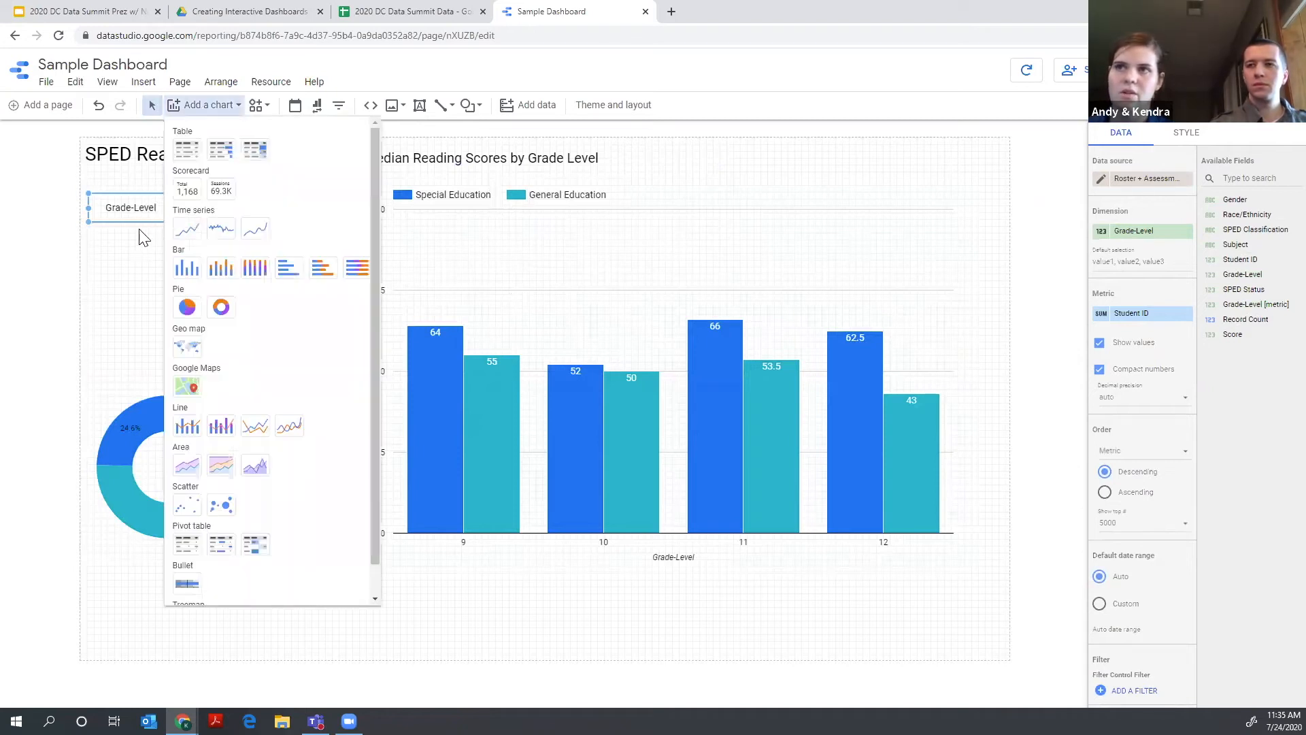
pyautogui.click(338, 106)
pyautogui.click(339, 106)
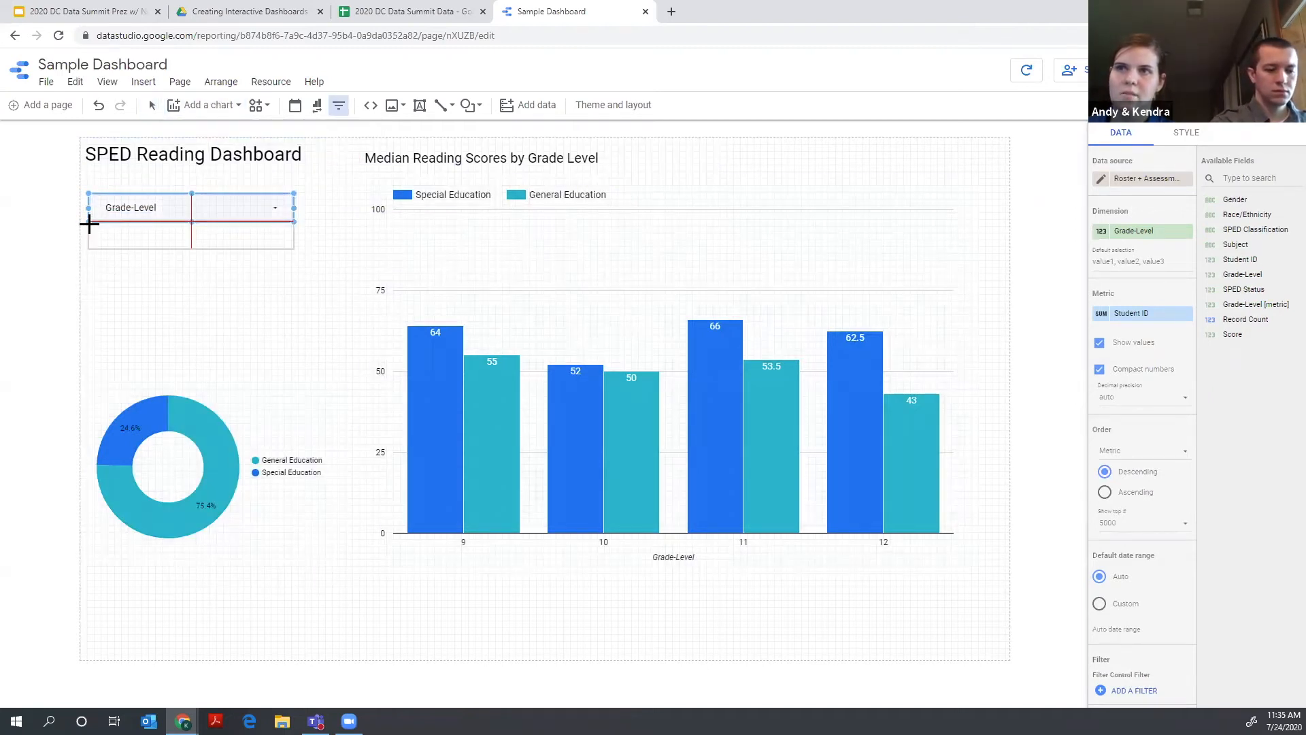
pyautogui.click(88, 228)
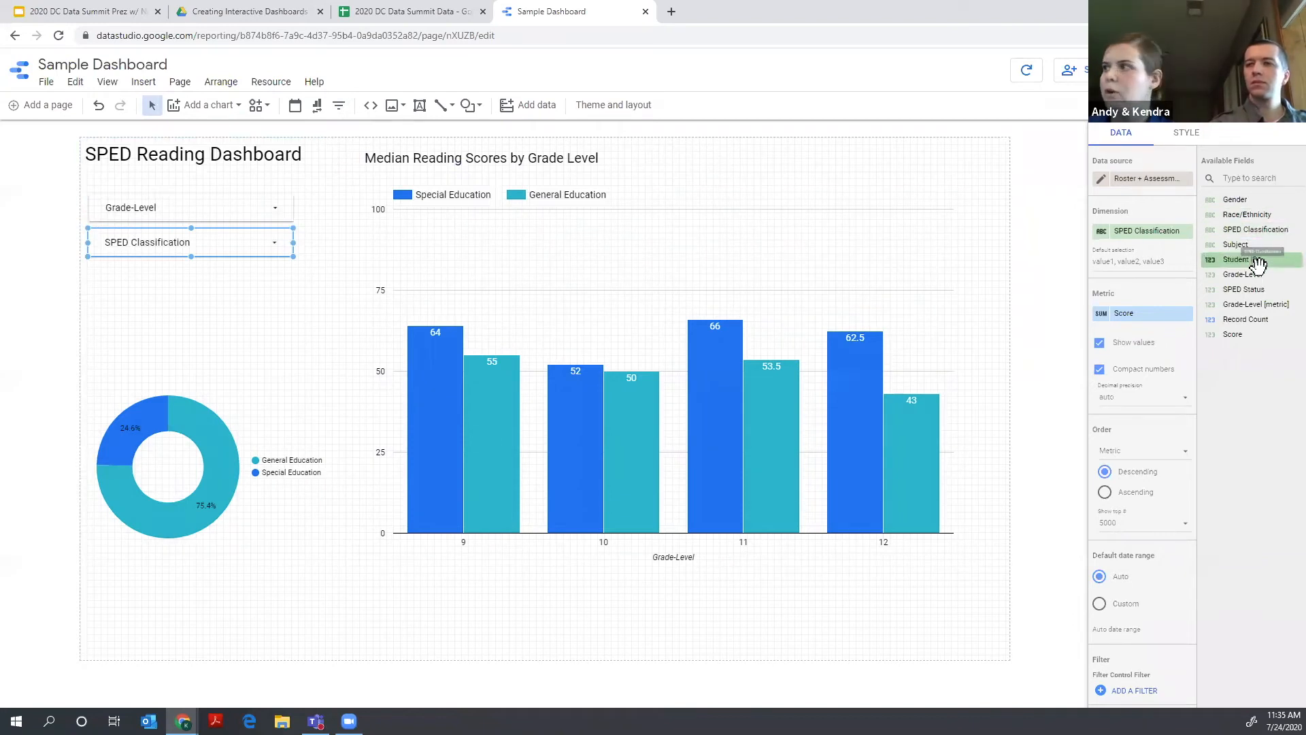
pyautogui.moveTo(1245, 214); pyautogui.dragTo(1153, 230)
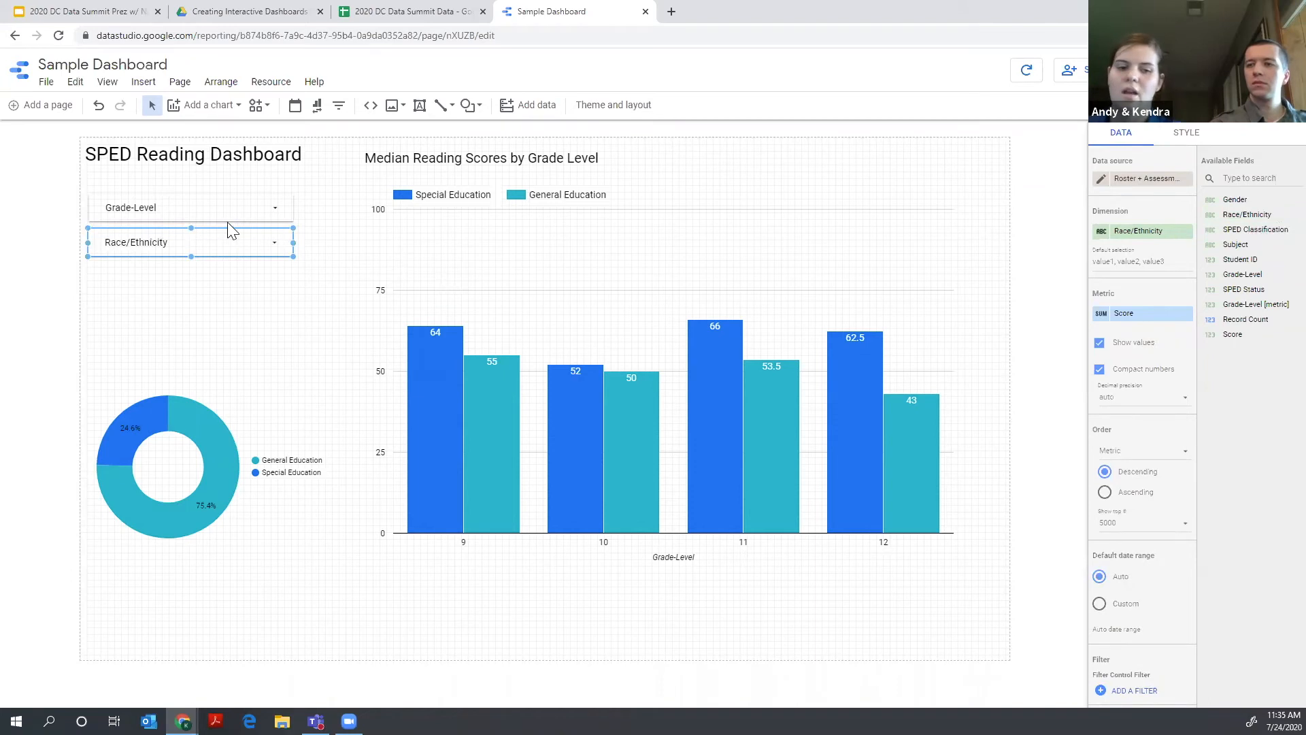
pyautogui.moveTo(230, 259); pyautogui.dragTo(228, 293)
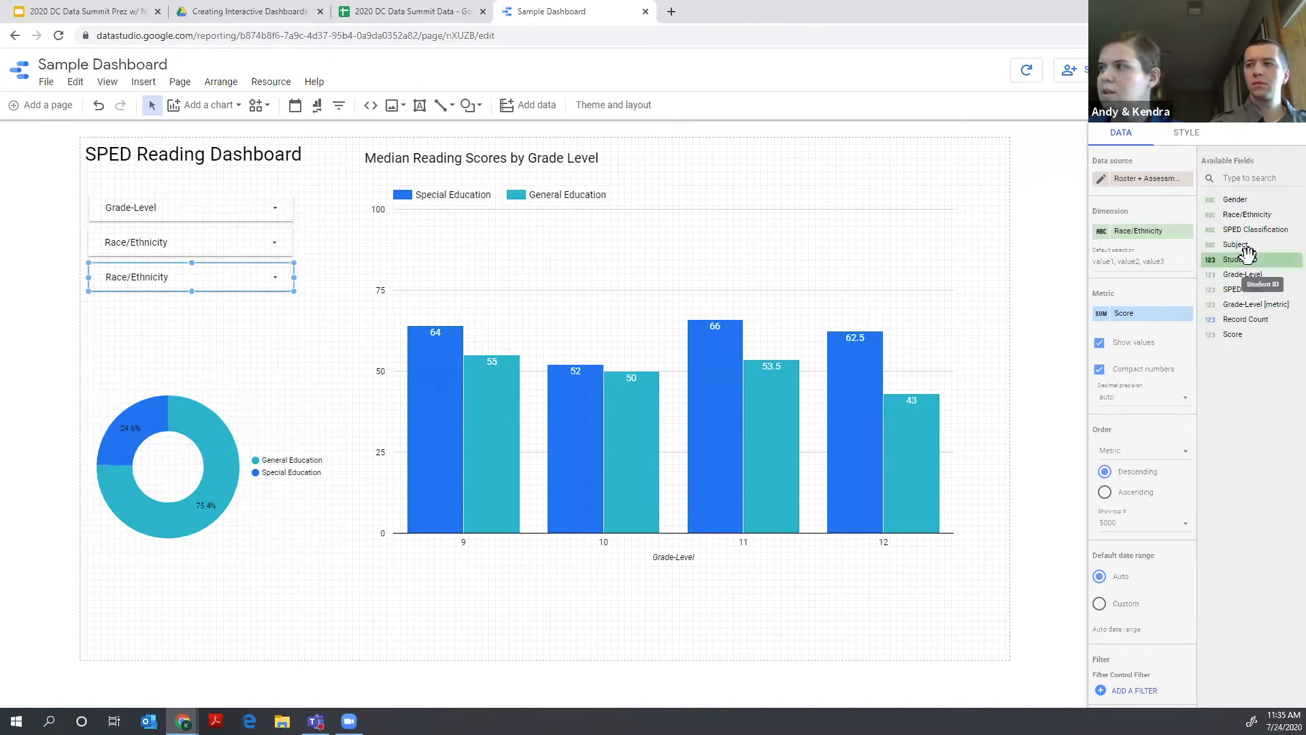
pyautogui.moveTo(1235, 200); pyautogui.dragTo(1142, 233)
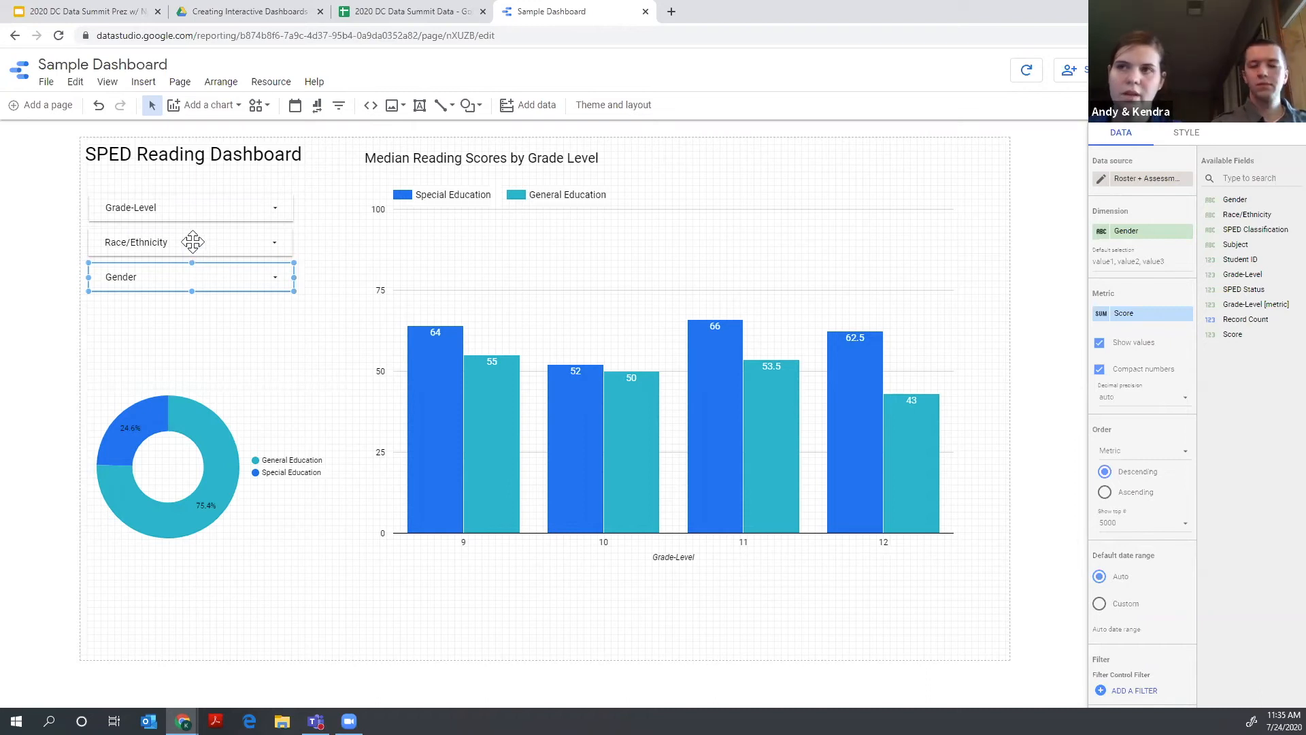
# - Align the Grade-Level, Race/Ethnicity and Gender filter controls horizontally to their center
pyautogui.keyDown('shift'); pyautogui.click(189, 236); pyautogui.keyUp('shift')
pyautogui.keyDown('shift'); pyautogui.click(192, 202); pyautogui.keyUp('shift')
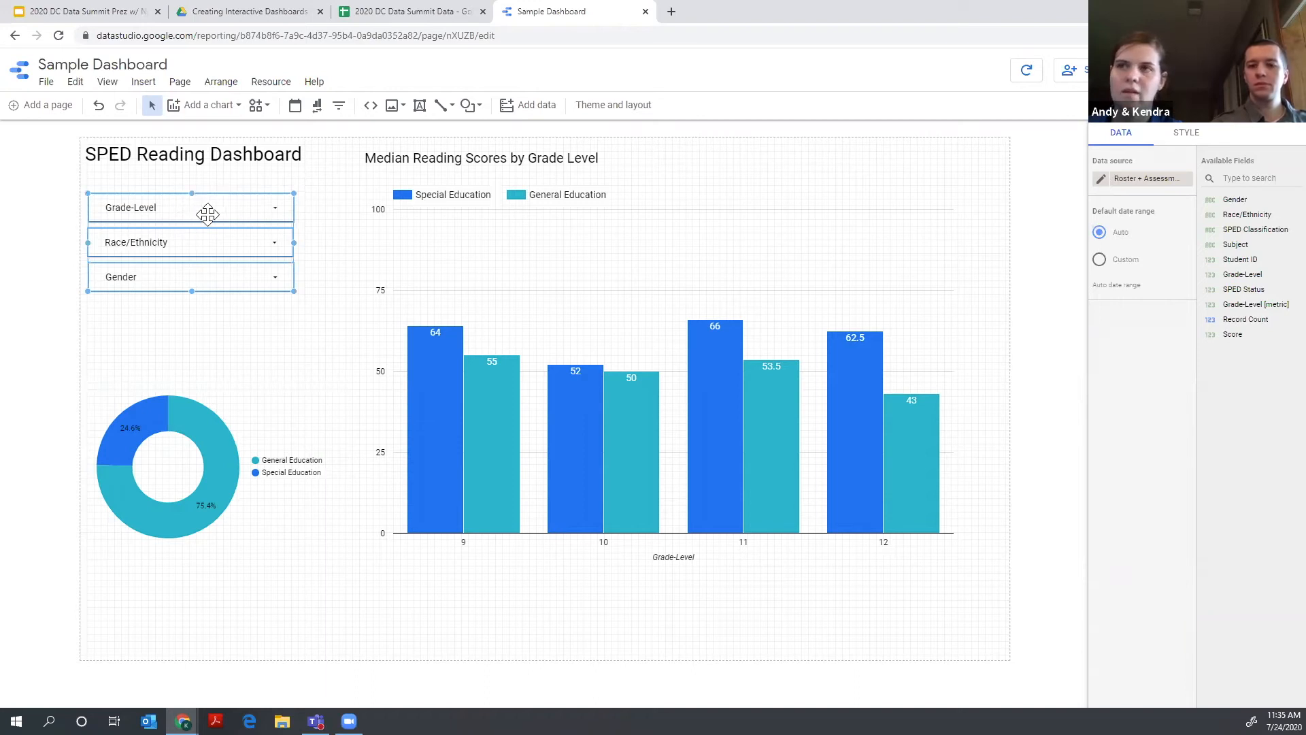
pyautogui.rightClick(207, 214)
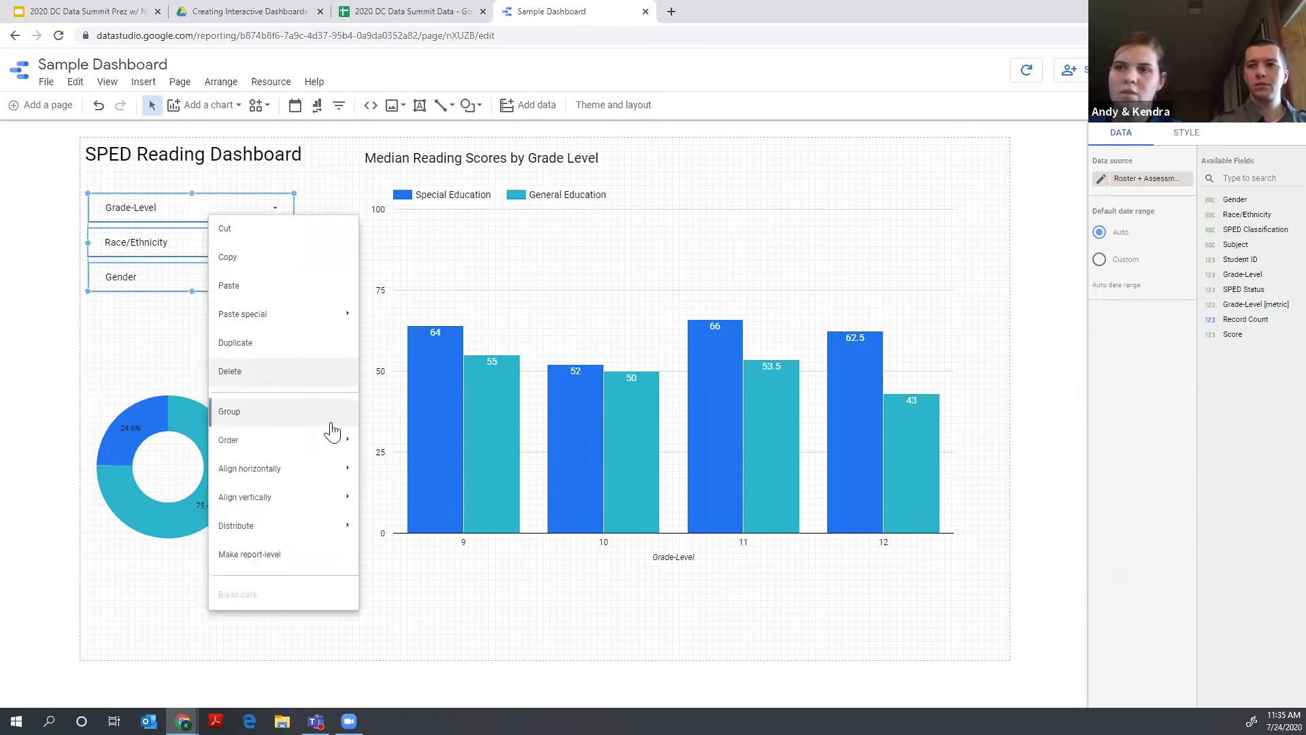
pyautogui.moveTo(313, 468)
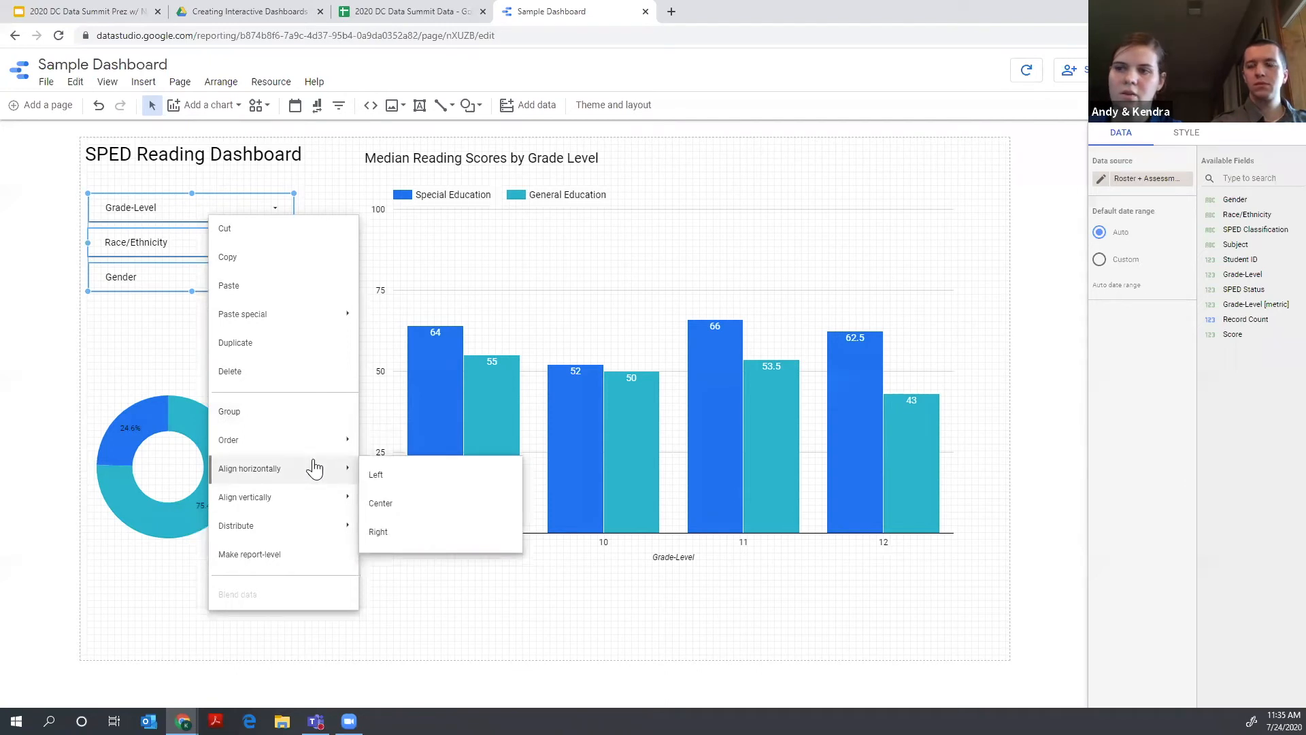
pyautogui.click(407, 511)
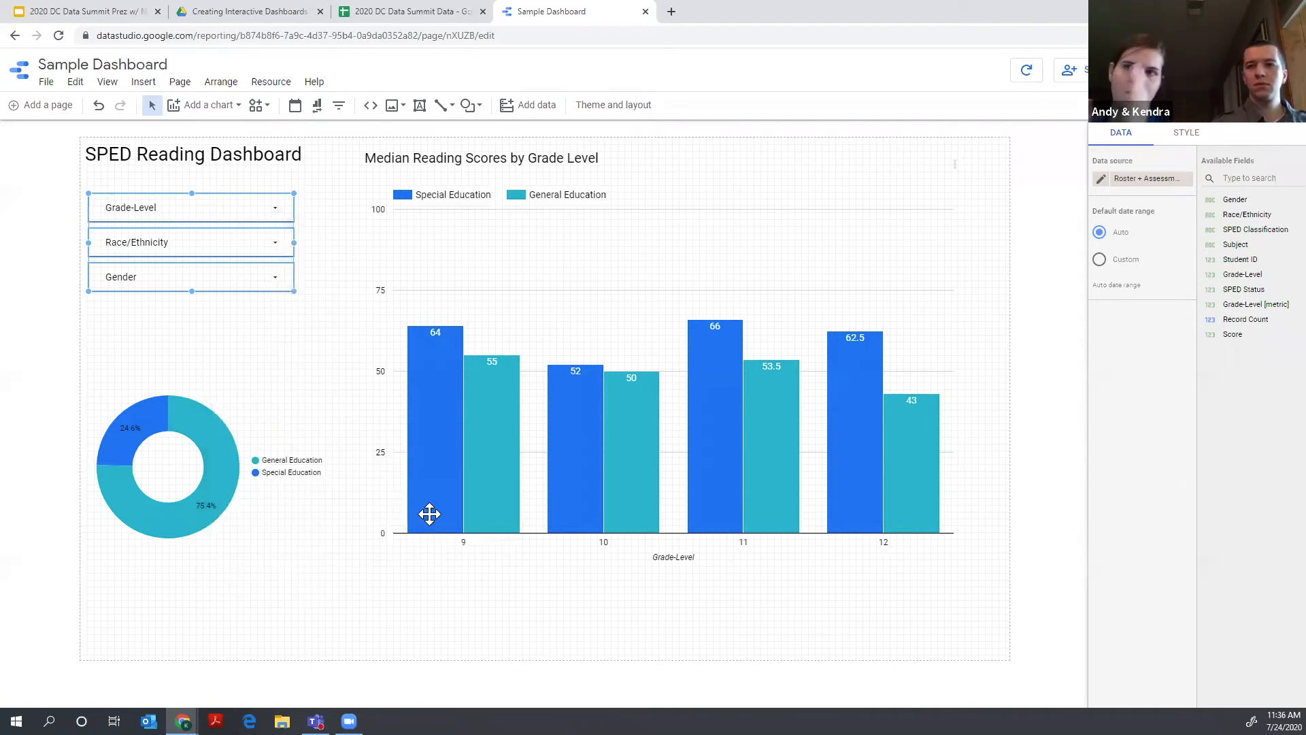
pyautogui.click(239, 356)
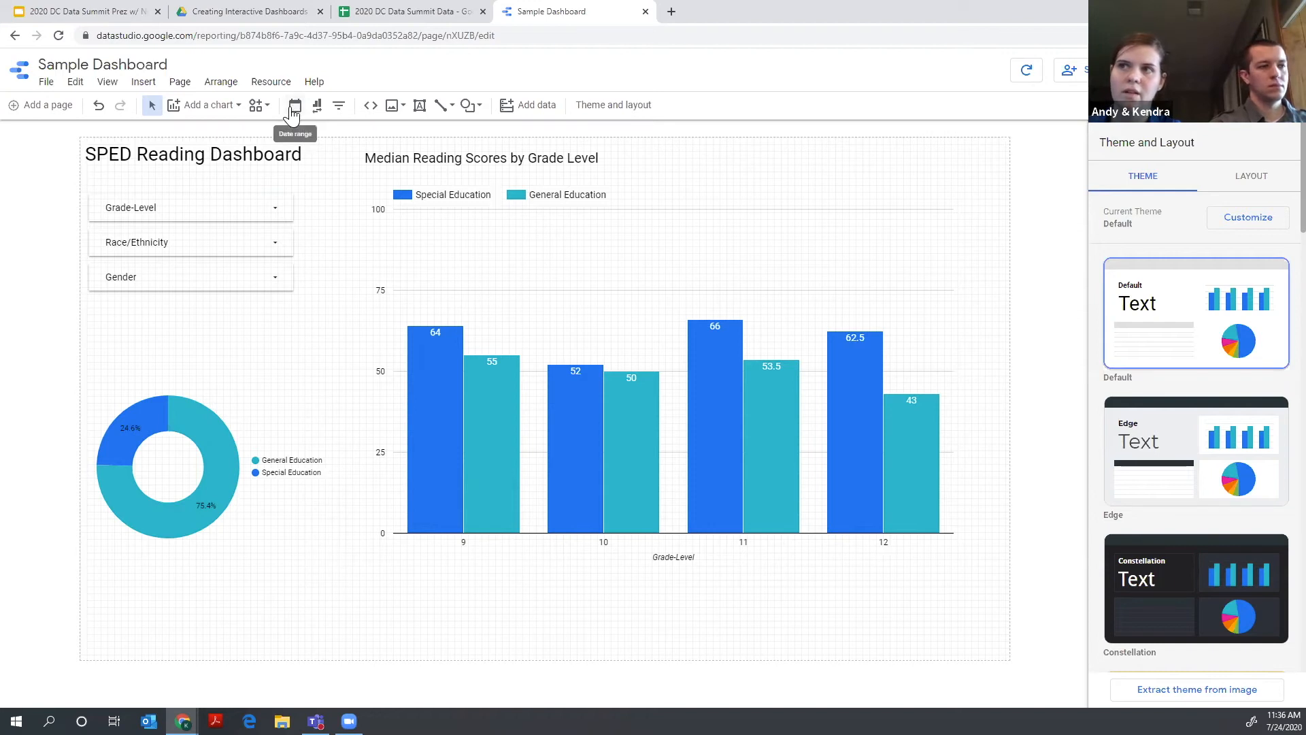
# - Add a date range control below the Gender filter and choose March 2, 2020 as its default start date
pyautogui.click(294, 108)
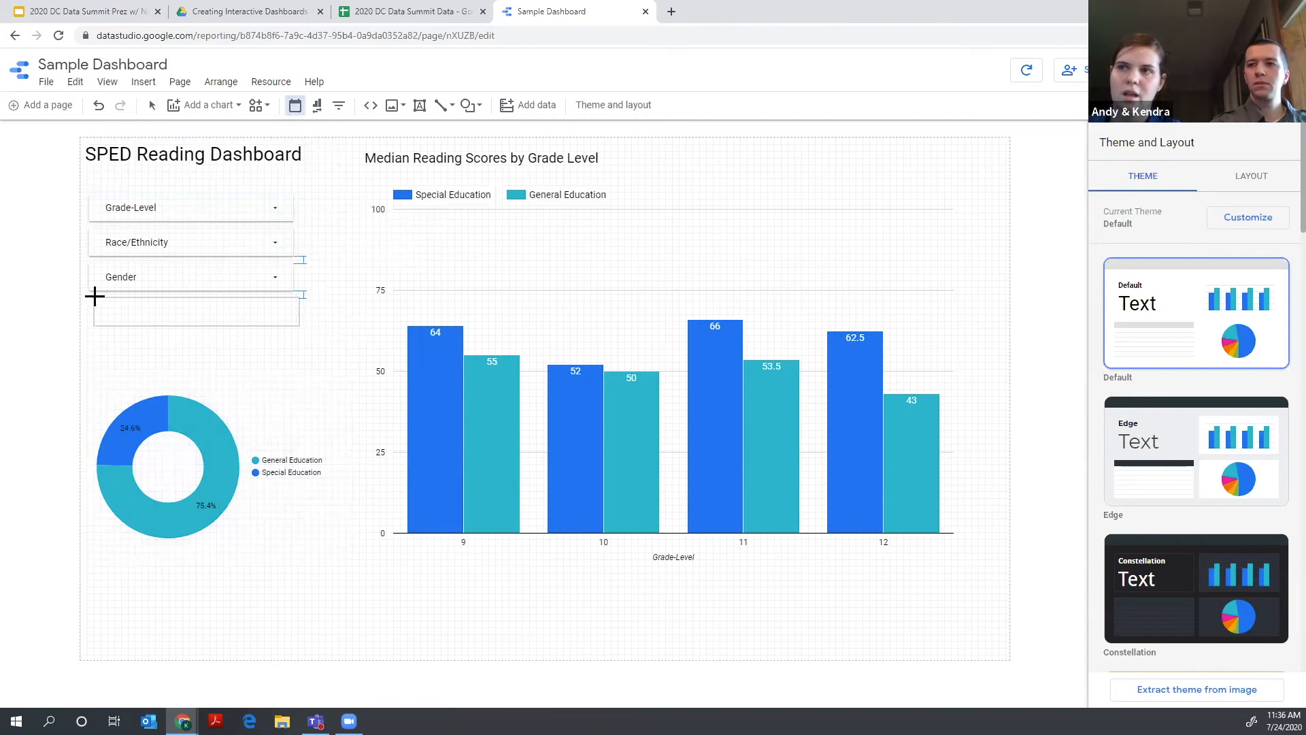
pyautogui.click(87, 296)
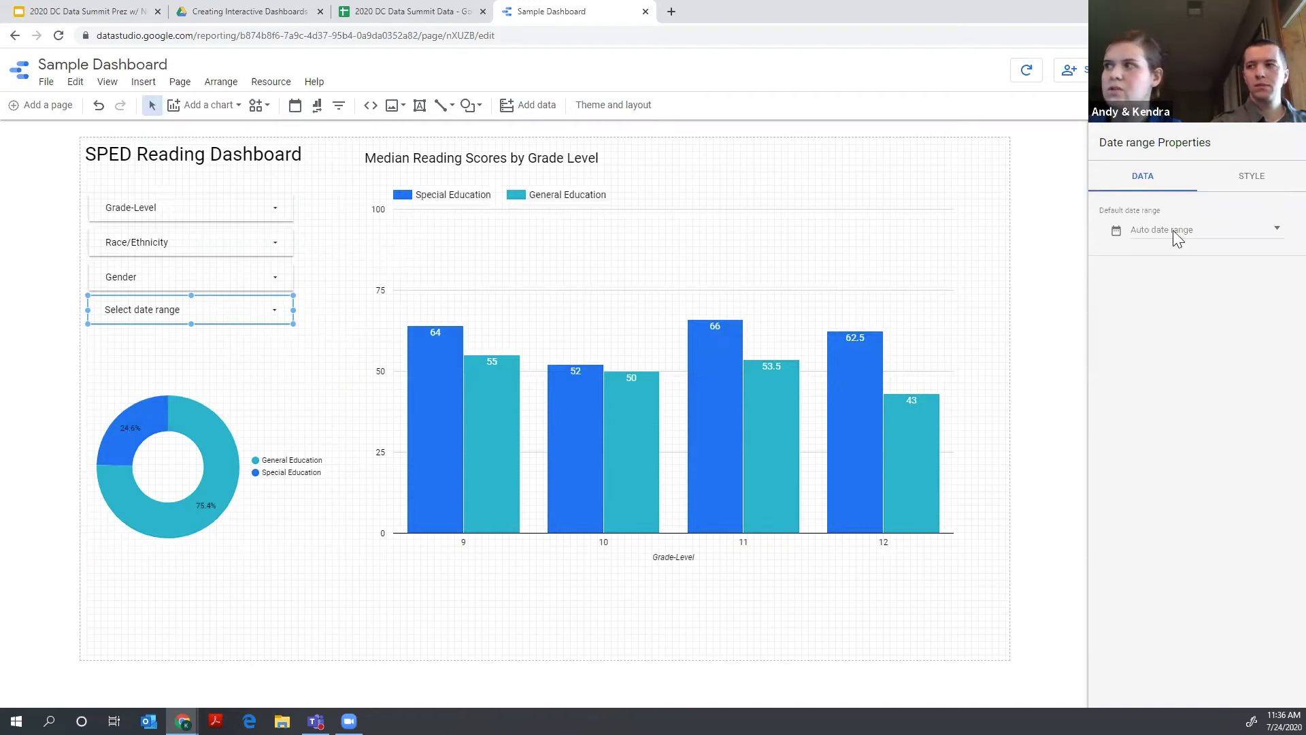
pyautogui.click(1211, 235)
pyautogui.click(994, 290)
pyautogui.click(994, 290)
pyautogui.click(993, 290)
pyautogui.click(994, 290)
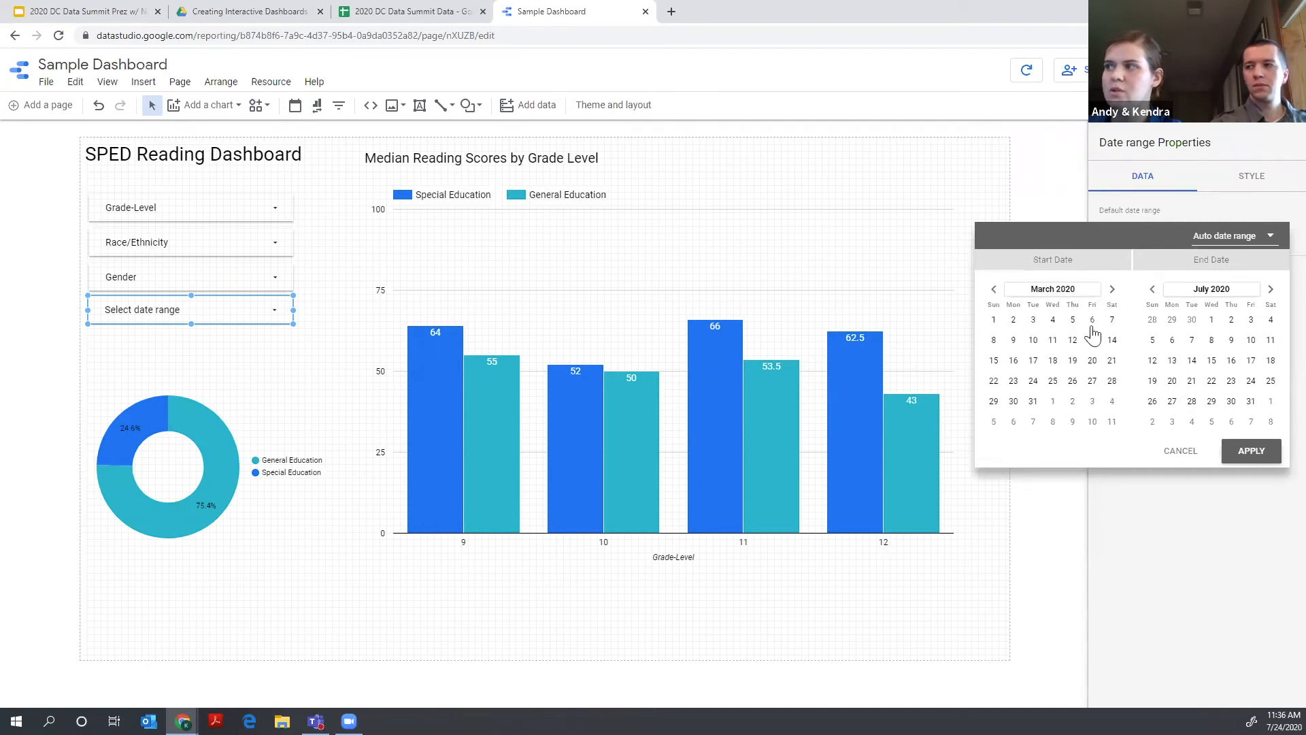
pyautogui.click(1013, 320)
# - Choose March 13, 2020 as the date range control's default end date and apply the range
pyautogui.click(1152, 290)
pyautogui.click(1152, 290)
pyautogui.click(1153, 290)
pyautogui.click(1153, 290)
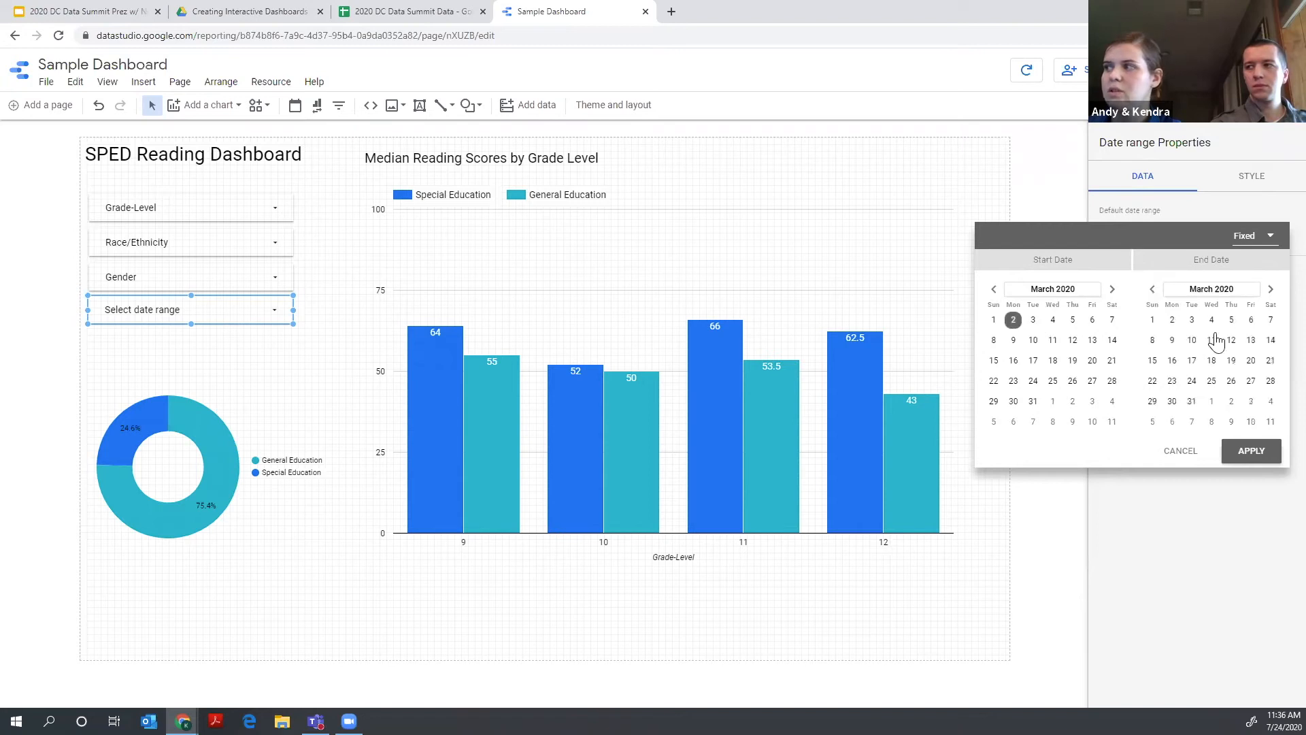
pyautogui.click(1250, 340)
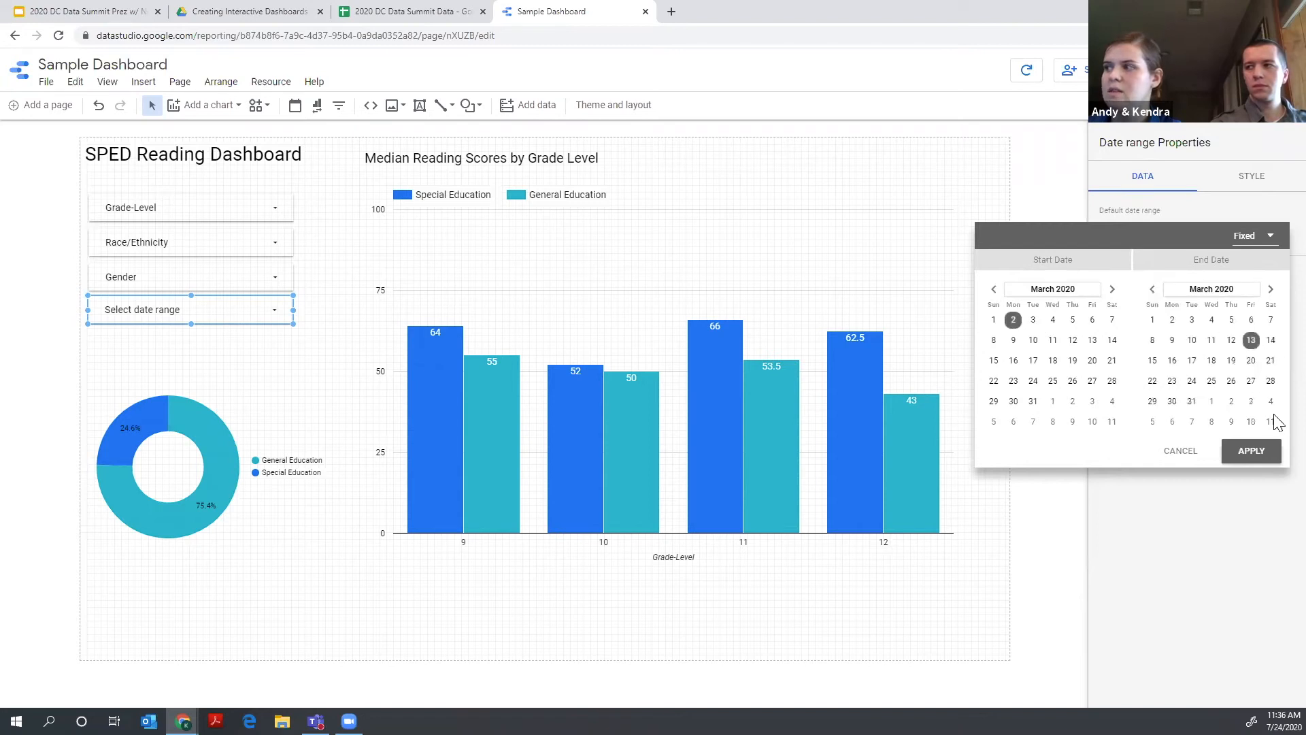
pyautogui.click(1255, 453)
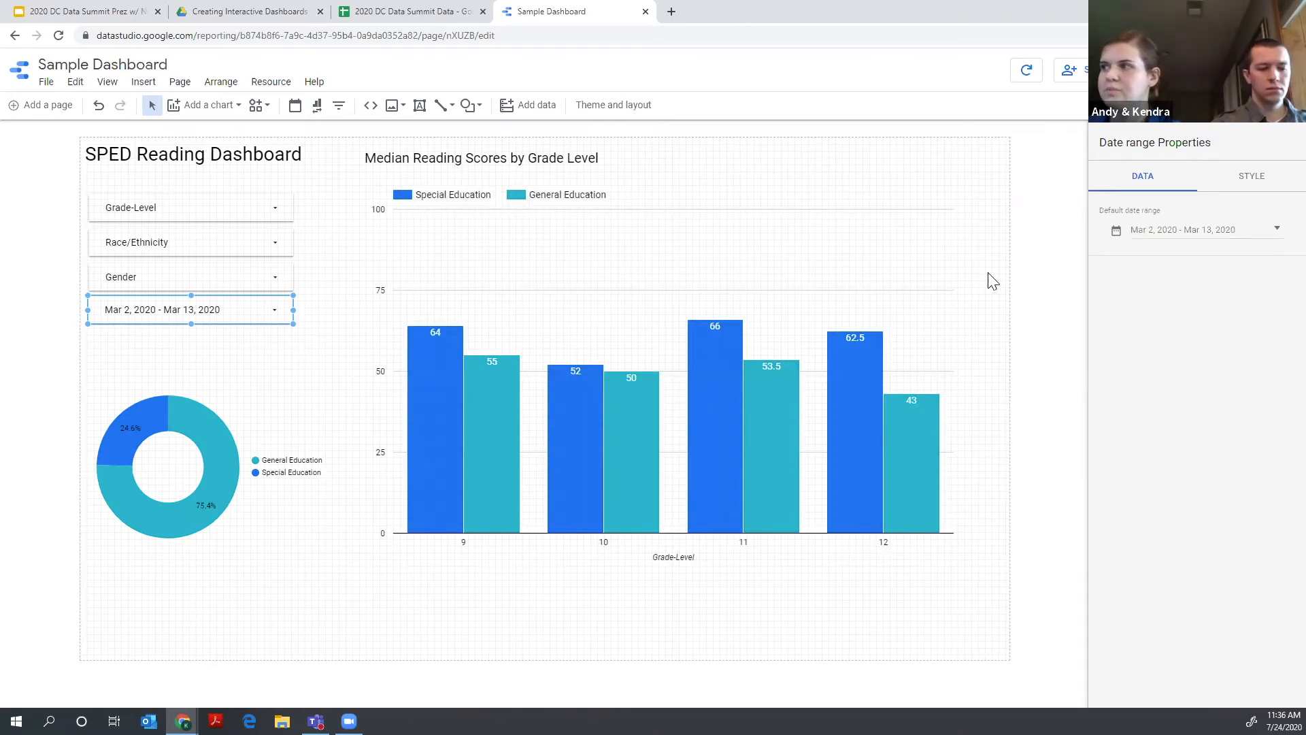
pyautogui.click(1003, 263)
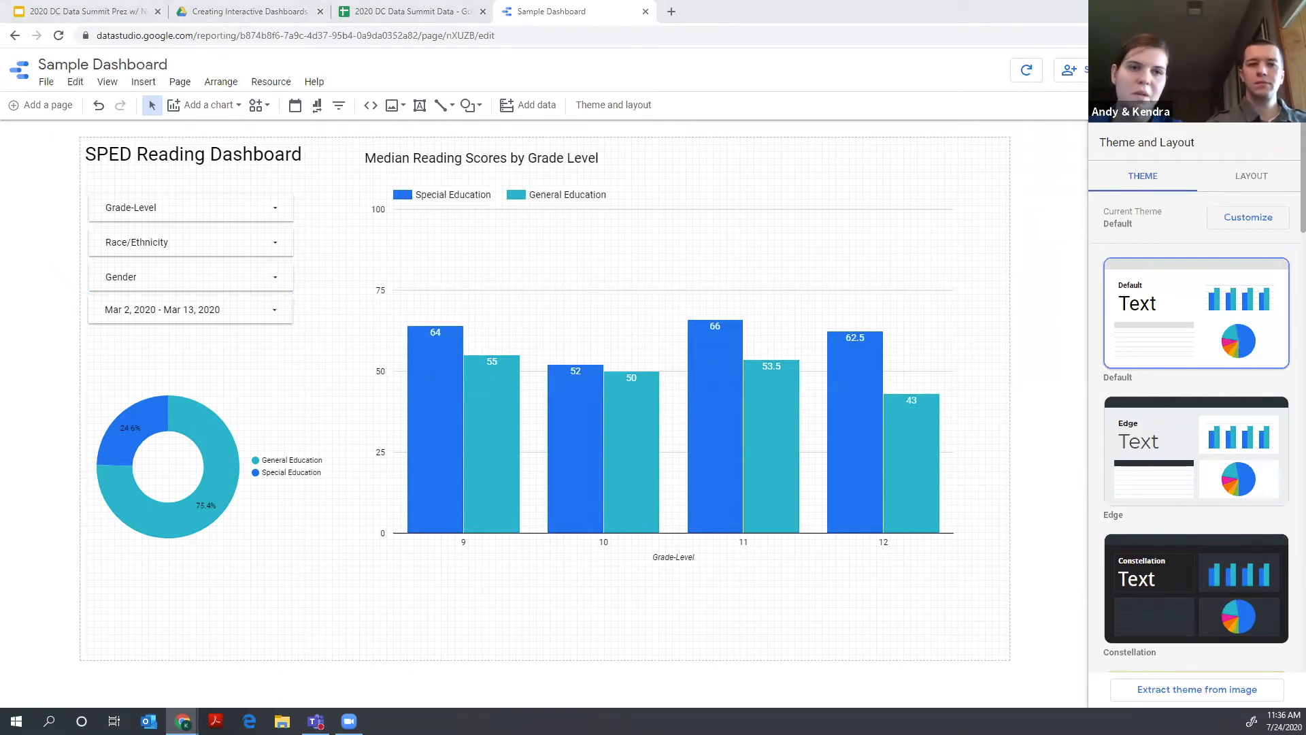
# - Paste a bordered rectangle and a "Filters:" text label over the filter controls, and shift the rectangle down
pyautogui.click(187, 204)
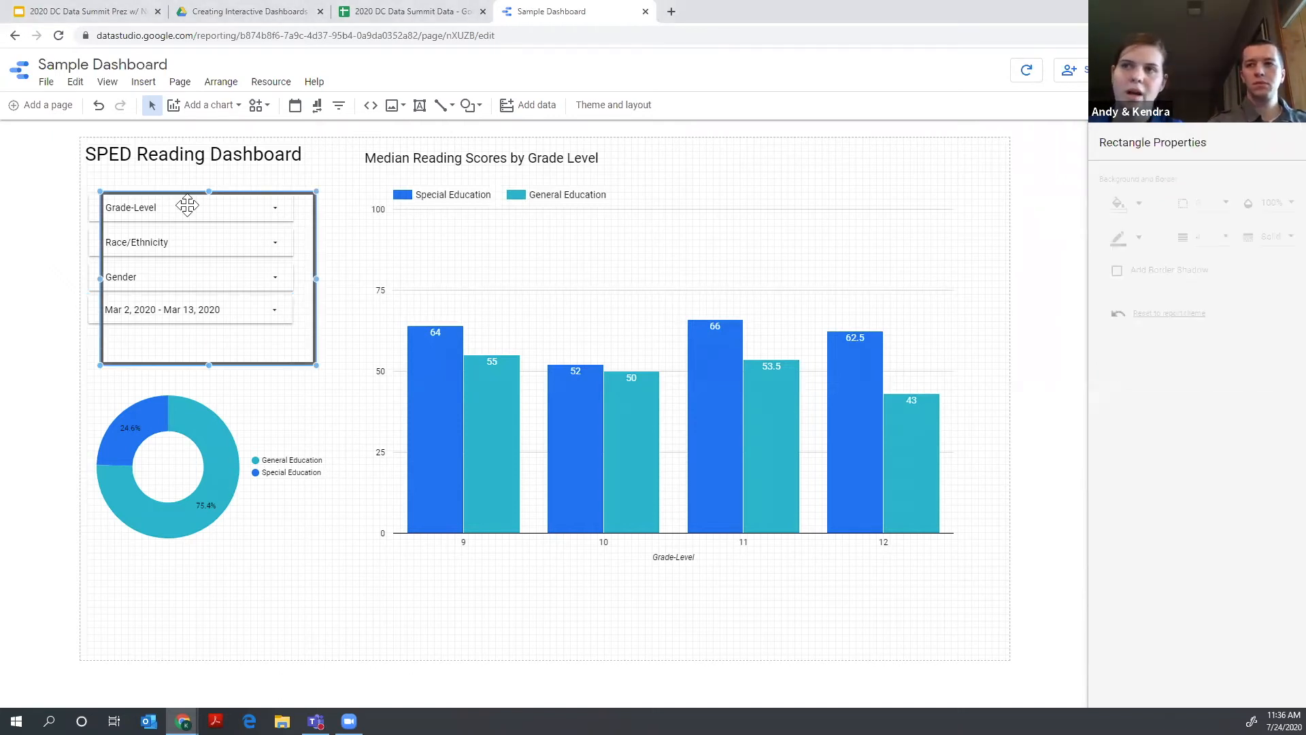
pyautogui.moveTo(125, 192)
pyautogui.mouseDown()
pyautogui.moveTo(125, 169)
pyautogui.moveTo(111, 173)
pyautogui.mouseUp()
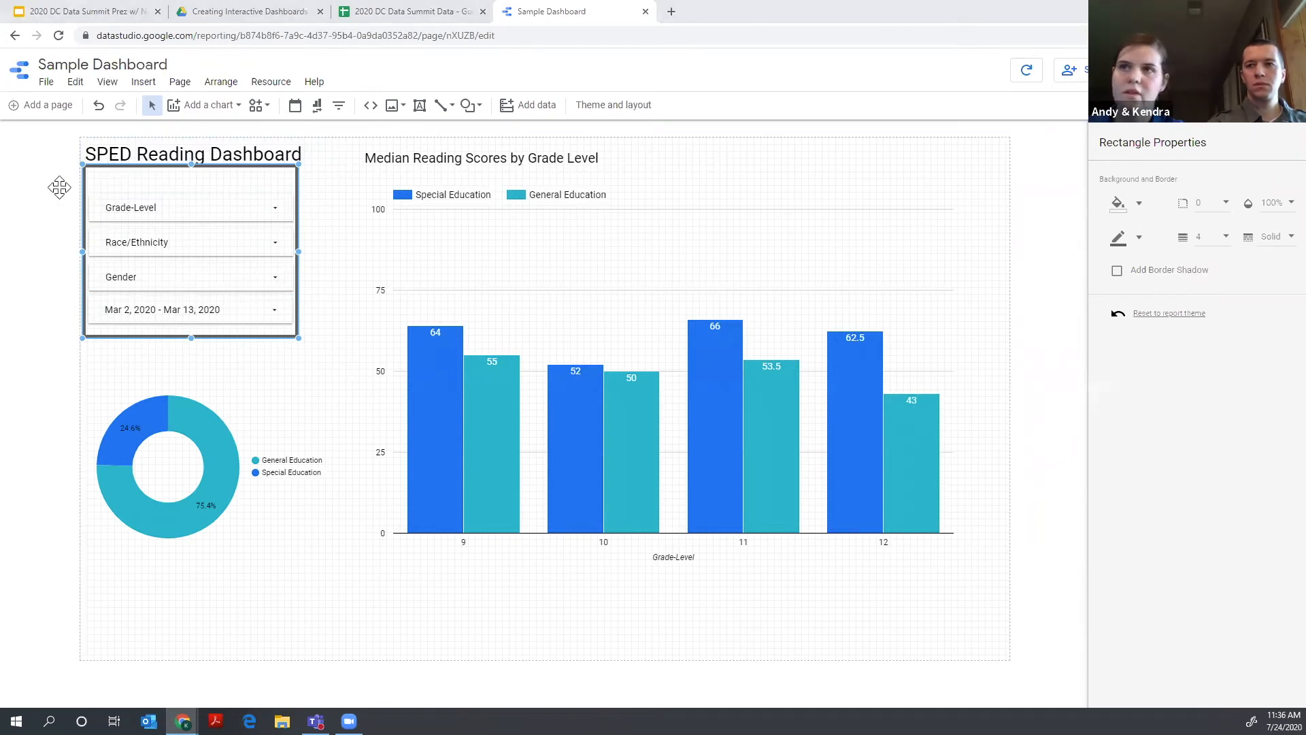
pyautogui.click(324, 307)
pyautogui.hotkey('ctrl', 'v')
pyautogui.moveTo(275, 197); pyautogui.dragTo(292, 290)
# - Shift the Grade-Level filter down slightly and move the "Filters:" label into the space above it, beneath the dashboard title
pyautogui.click(121, 213)
pyautogui.moveTo(178, 204)
pyautogui.mouseDown()
pyautogui.moveTo(178, 188)
pyautogui.moveTo(180, 217)
pyautogui.mouseUp()
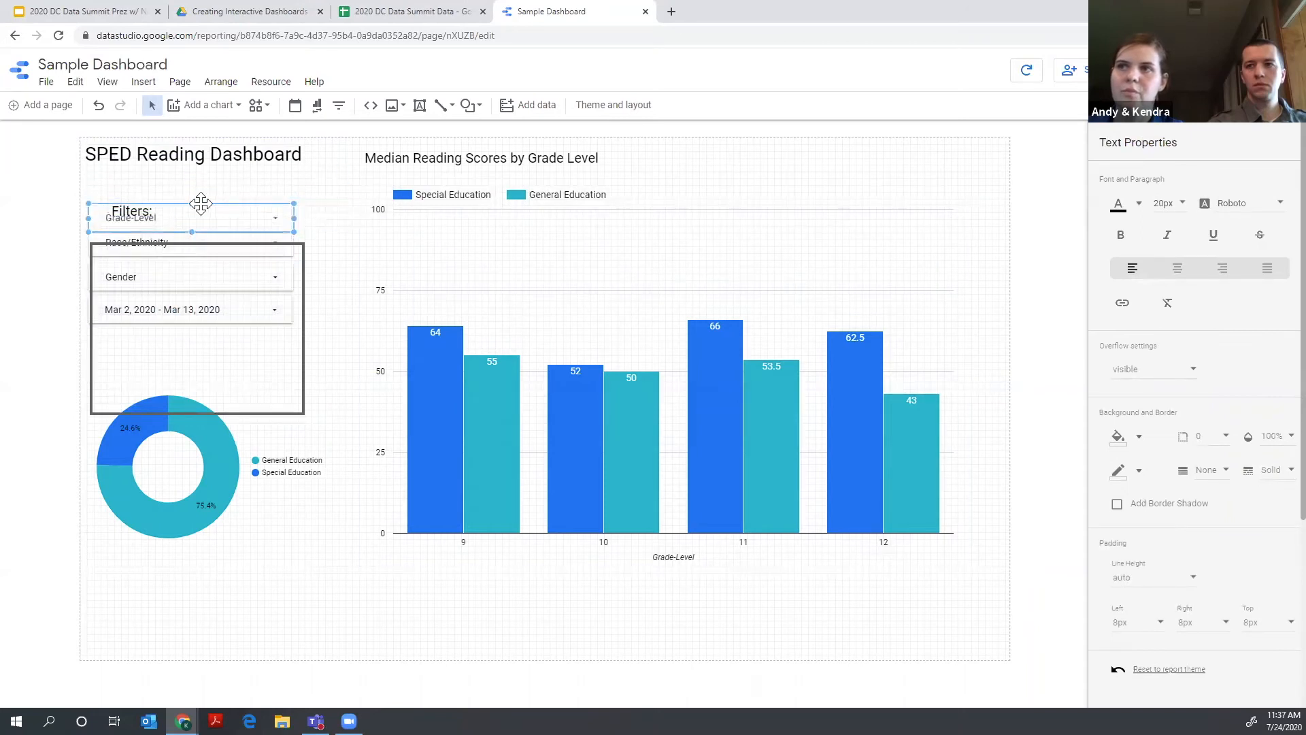
pyautogui.click(131, 210)
pyautogui.click(143, 189)
pyautogui.click(140, 201)
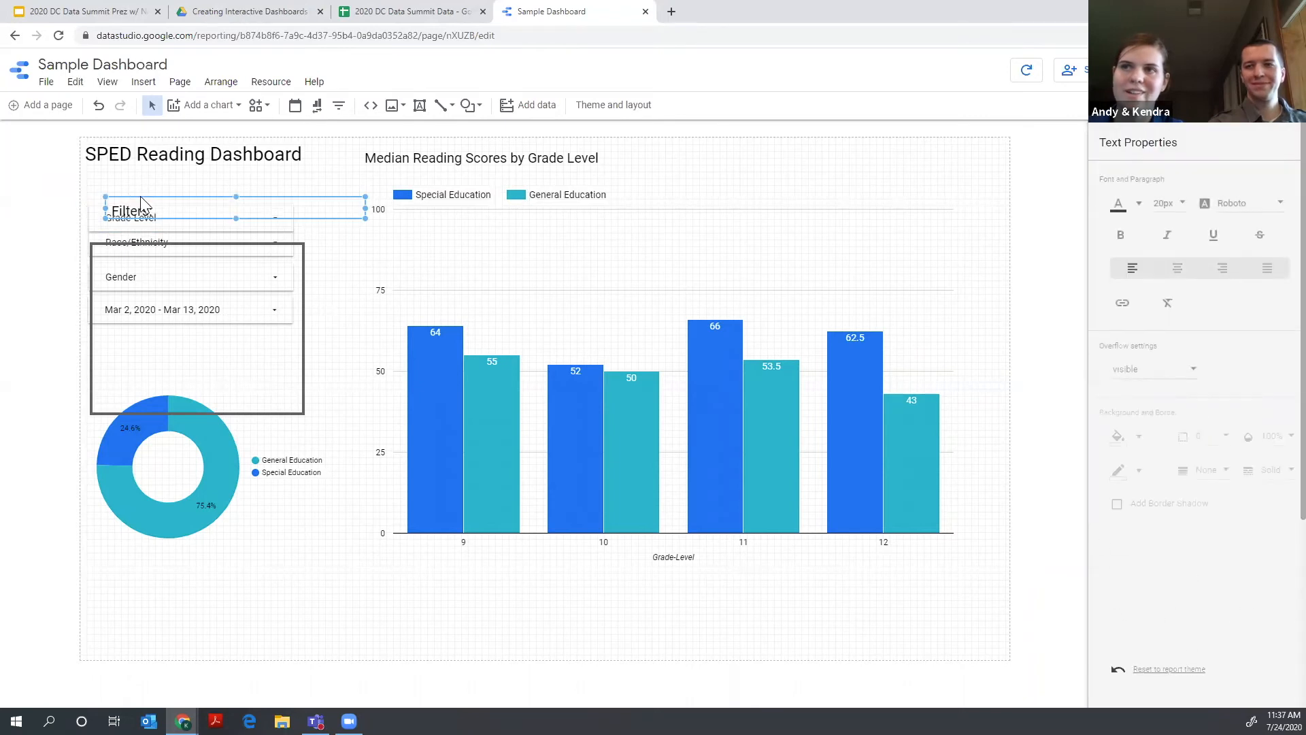
pyautogui.press('Up')
pyautogui.press('Up')
pyautogui.press('Up')
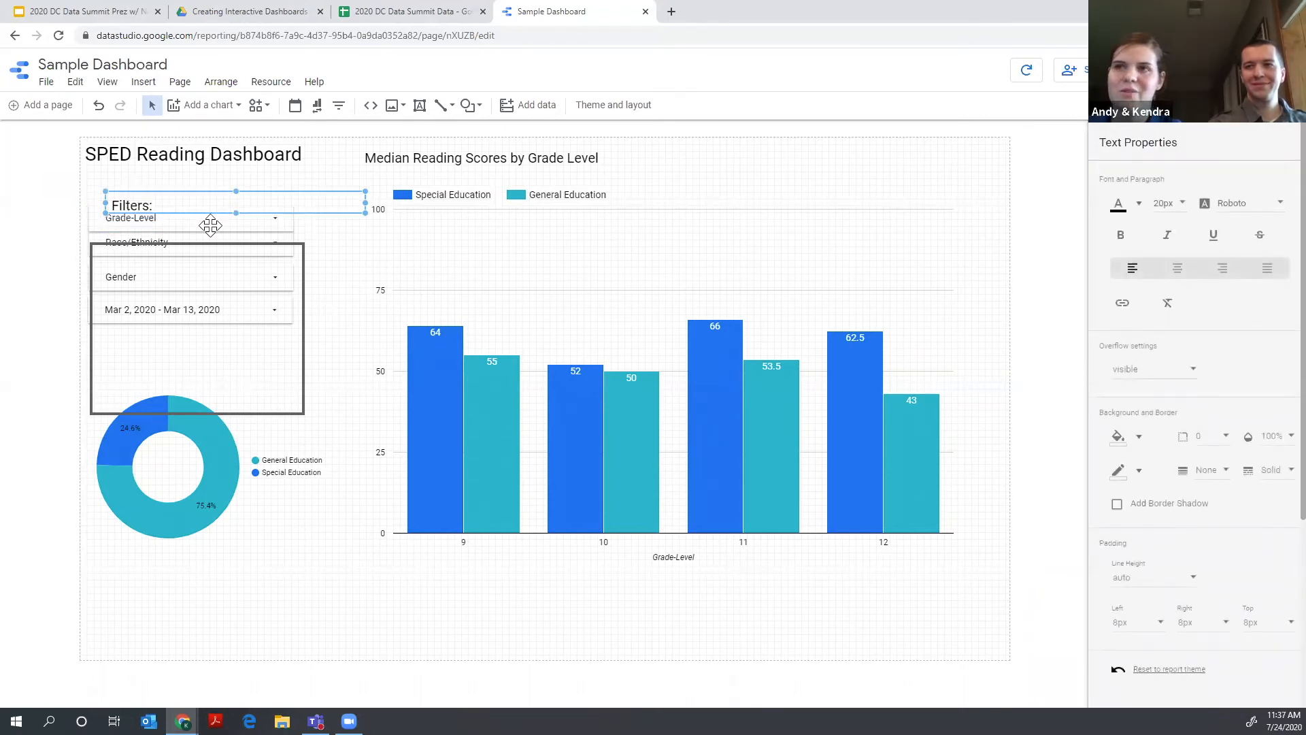
pyautogui.press('Left')
pyautogui.press('Left')
pyautogui.press('Left')
pyautogui.press('Right')
pyautogui.press('Right')
pyautogui.press('Right')
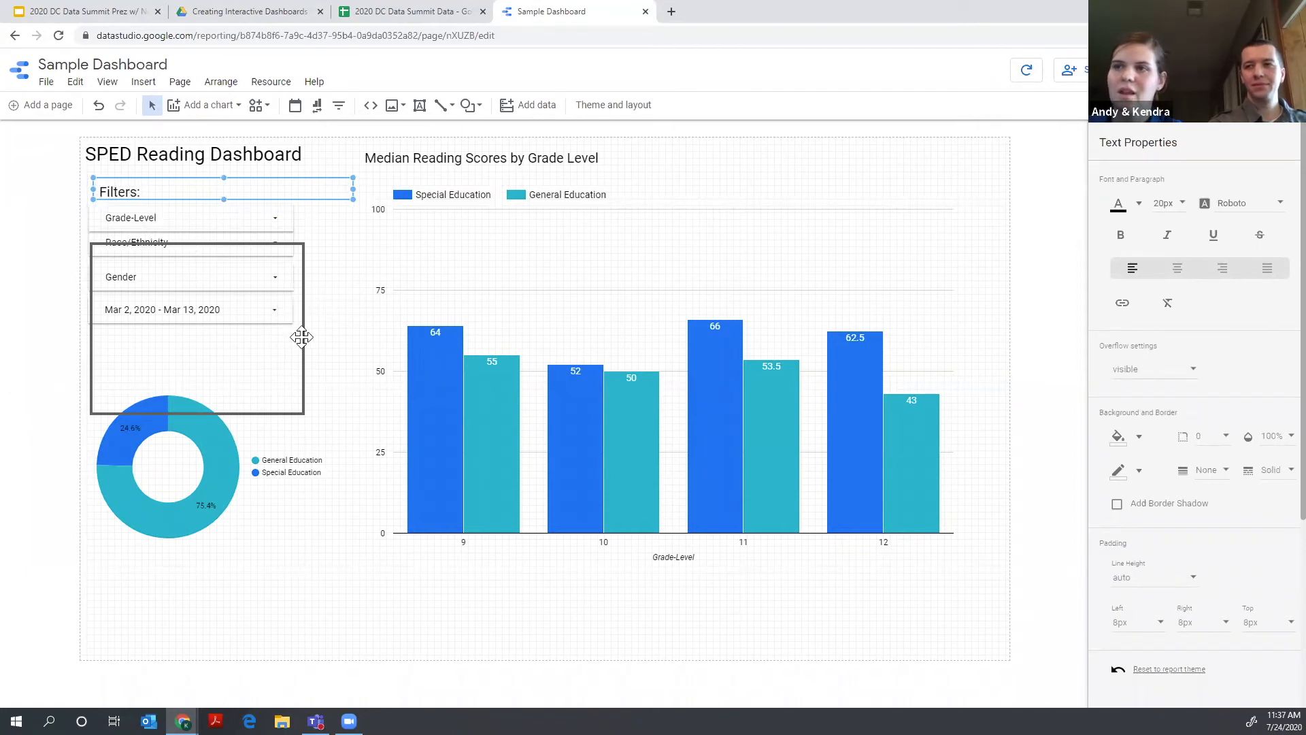
# - Send the "Filters:" label to the back and the rectangle one level backward in the stacking order
pyautogui.rightClick(119, 182)
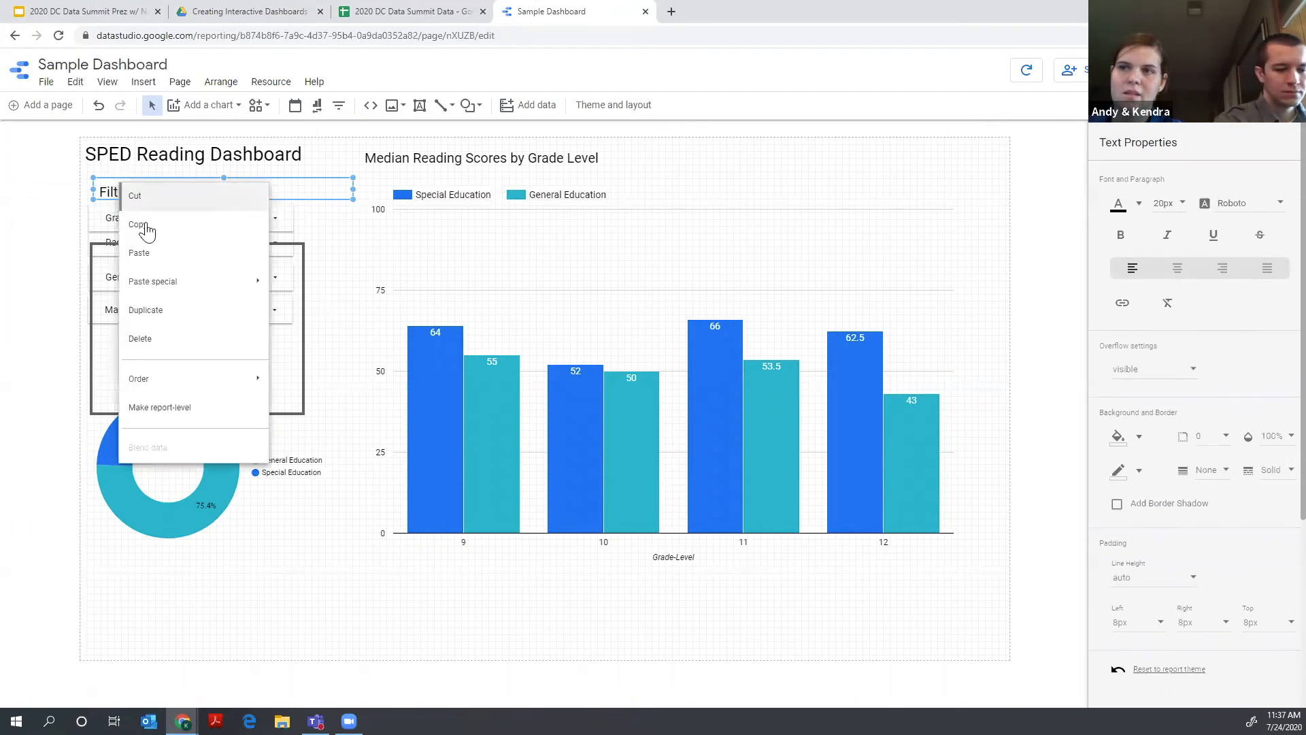
pyautogui.moveTo(176, 378)
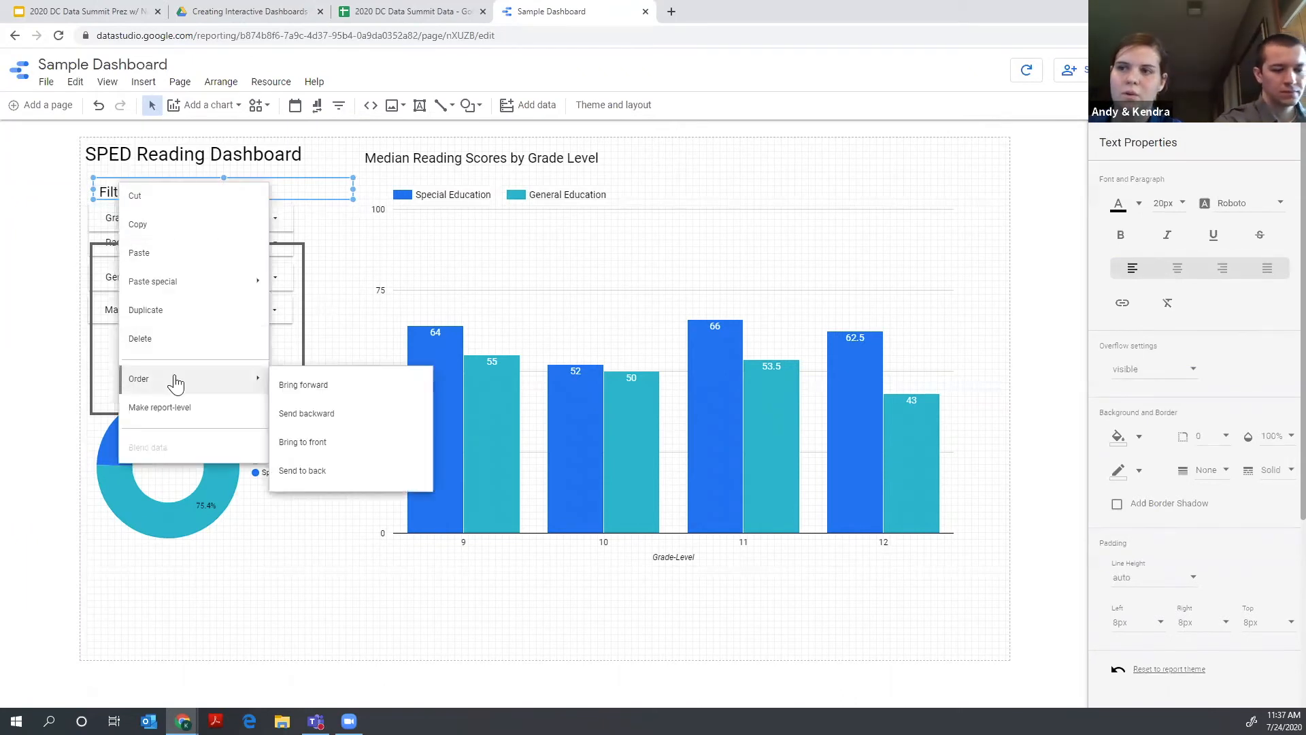
pyautogui.click(315, 467)
pyautogui.click(304, 268)
pyautogui.rightClick(303, 269)
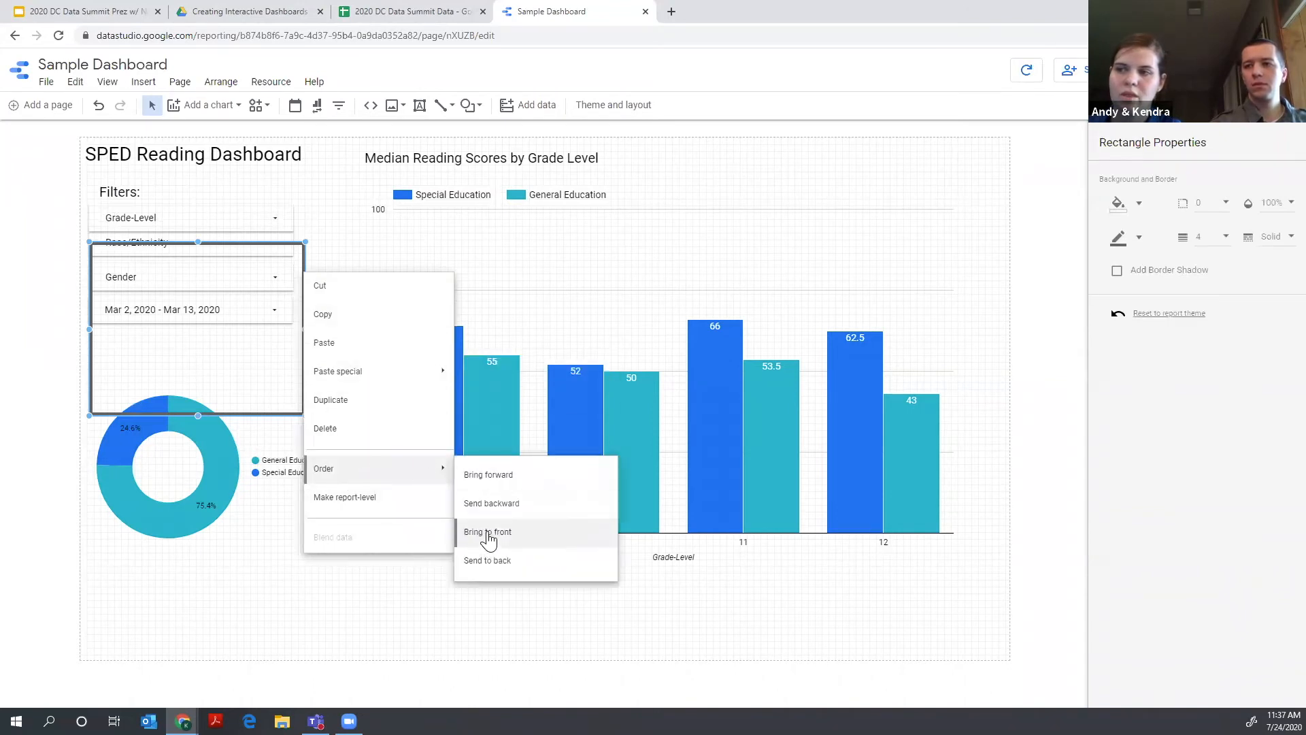
pyautogui.click(488, 504)
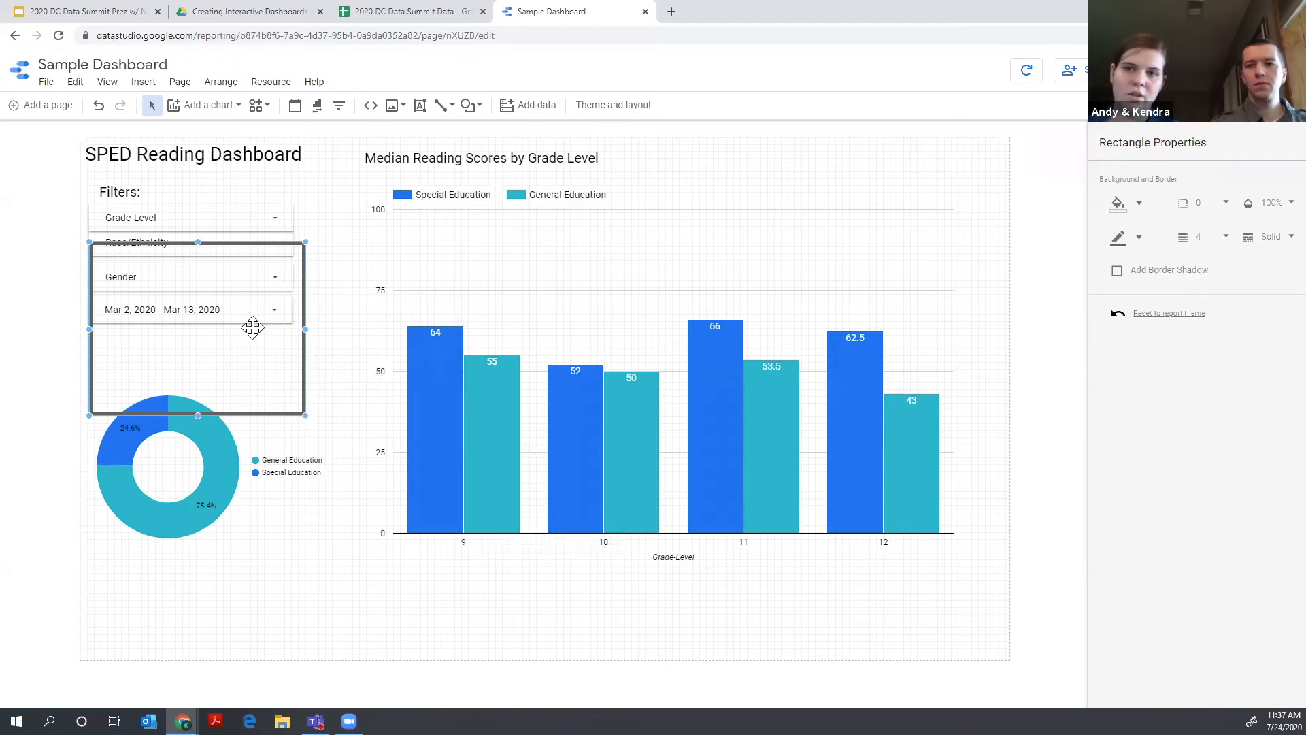
# - Left-align the "Filters:" label with the four filter controls, and place the bordered rectangle around them as a frame
pyautogui.moveTo(303, 307); pyautogui.dragTo(330, 433)
pyautogui.moveTo(146, 227); pyautogui.dragTo(160, 333)
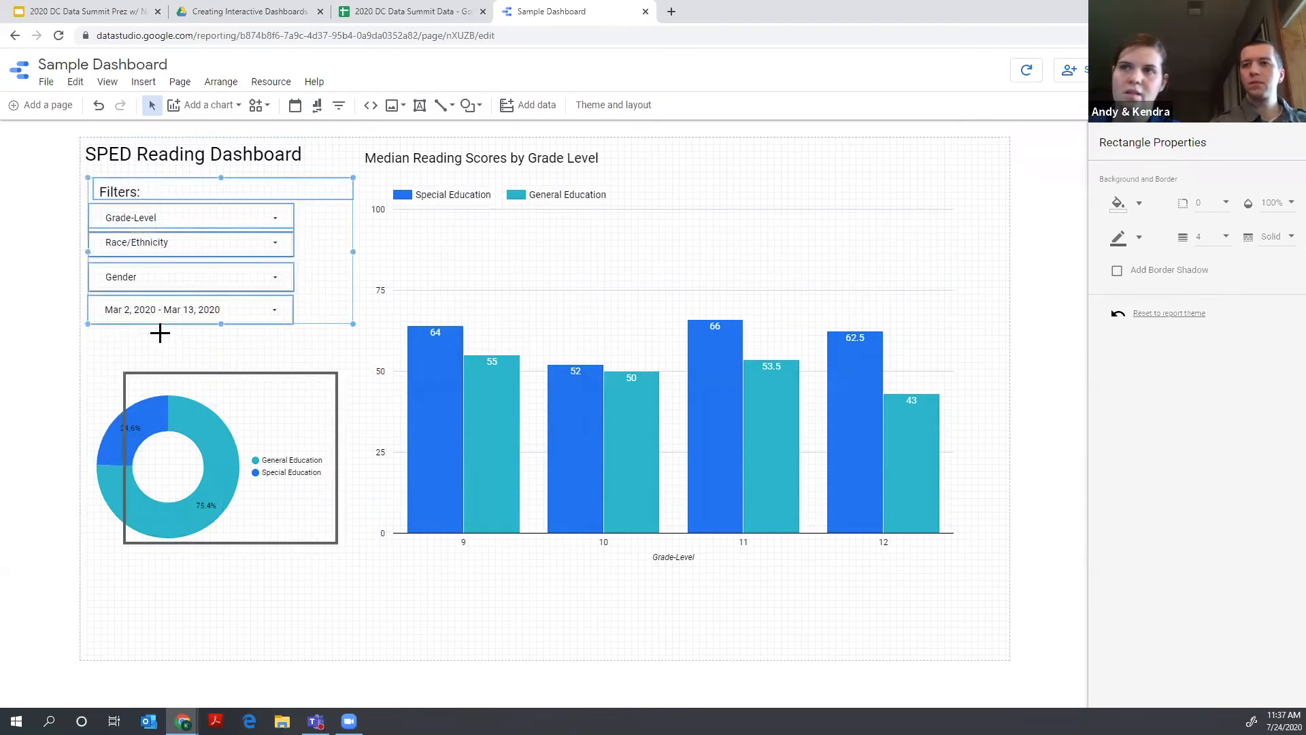
pyautogui.rightClick(168, 247)
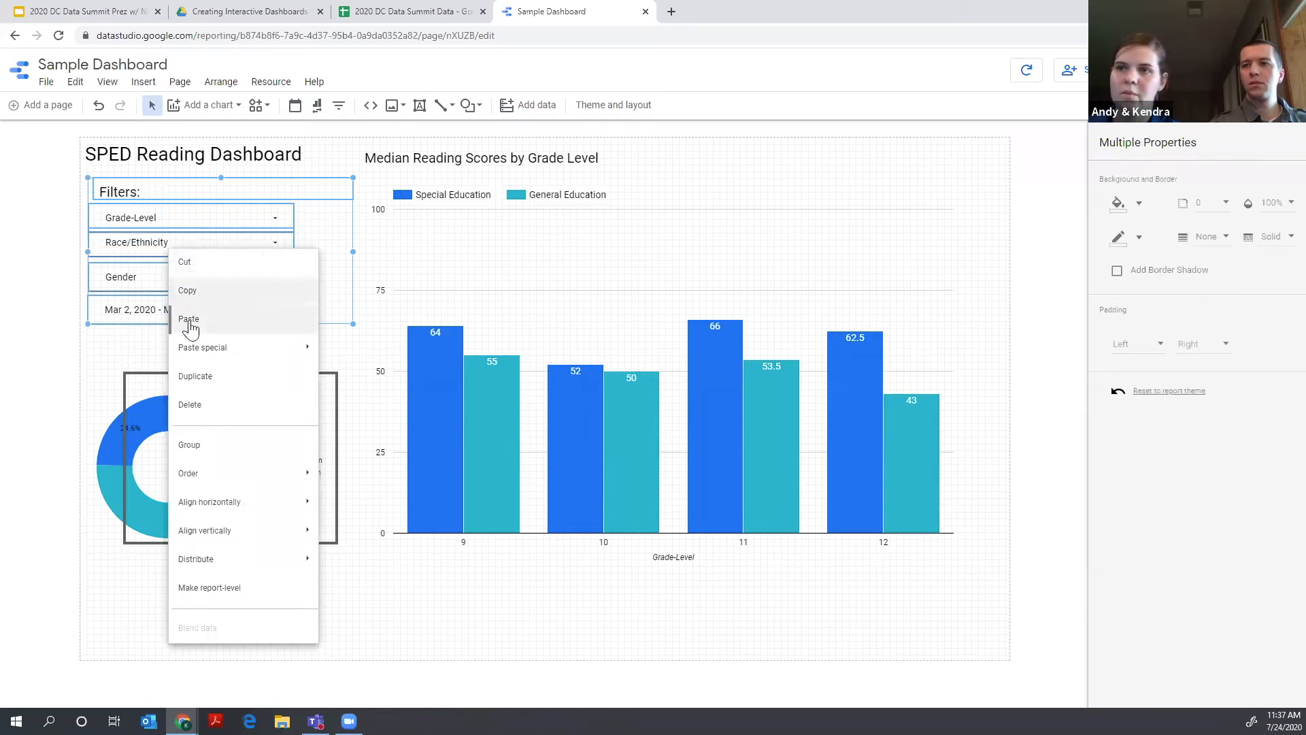
pyautogui.moveTo(204, 503)
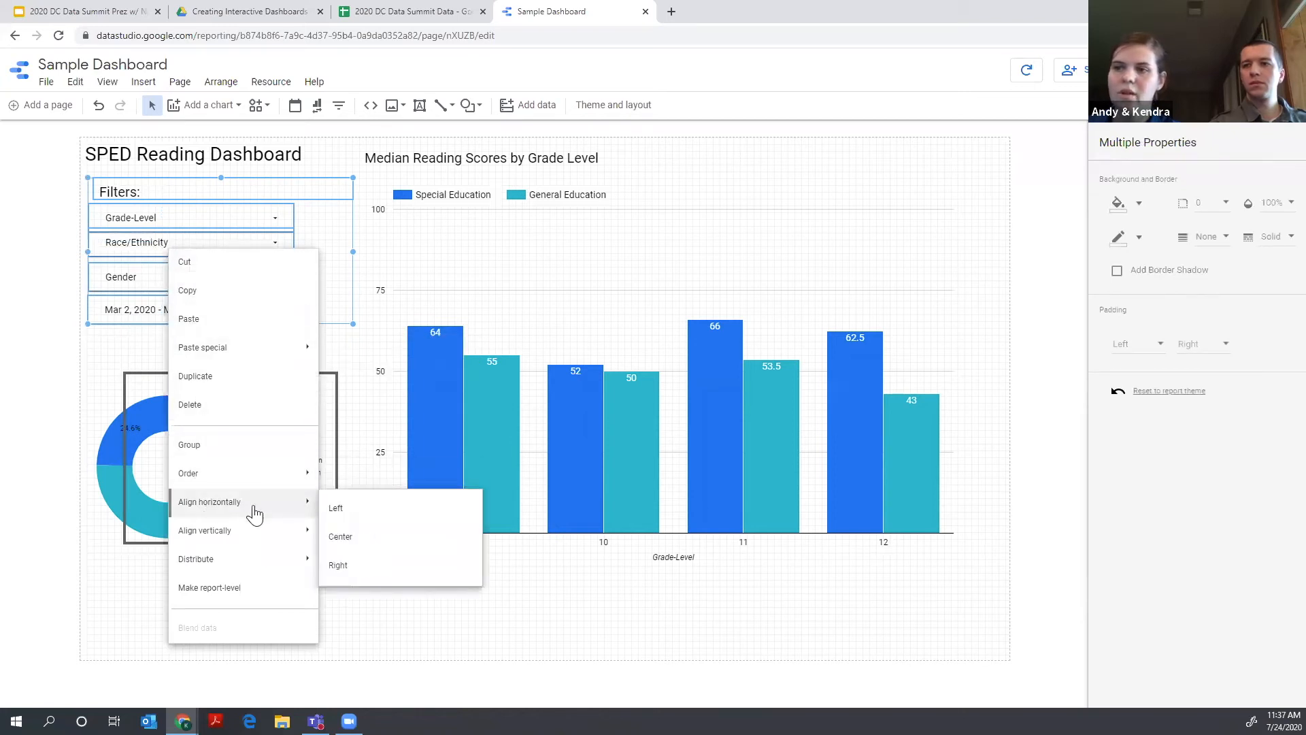
pyautogui.click(340, 521)
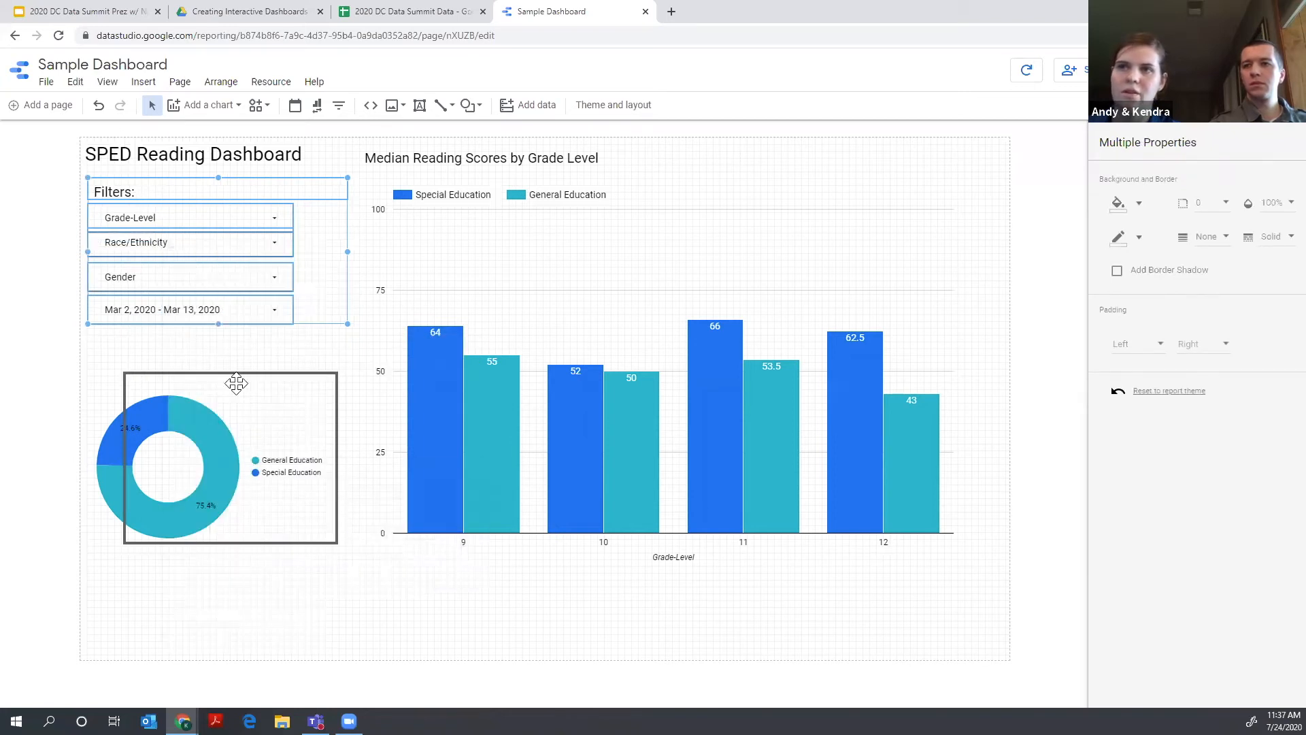
pyautogui.moveTo(338, 394); pyautogui.dragTo(300, 190)
# - Move the donut chart down and place a "SPED Breakdown" text label above it, beneath the filter frame
pyautogui.click(198, 495)
pyautogui.moveTo(220, 456); pyautogui.dragTo(242, 407)
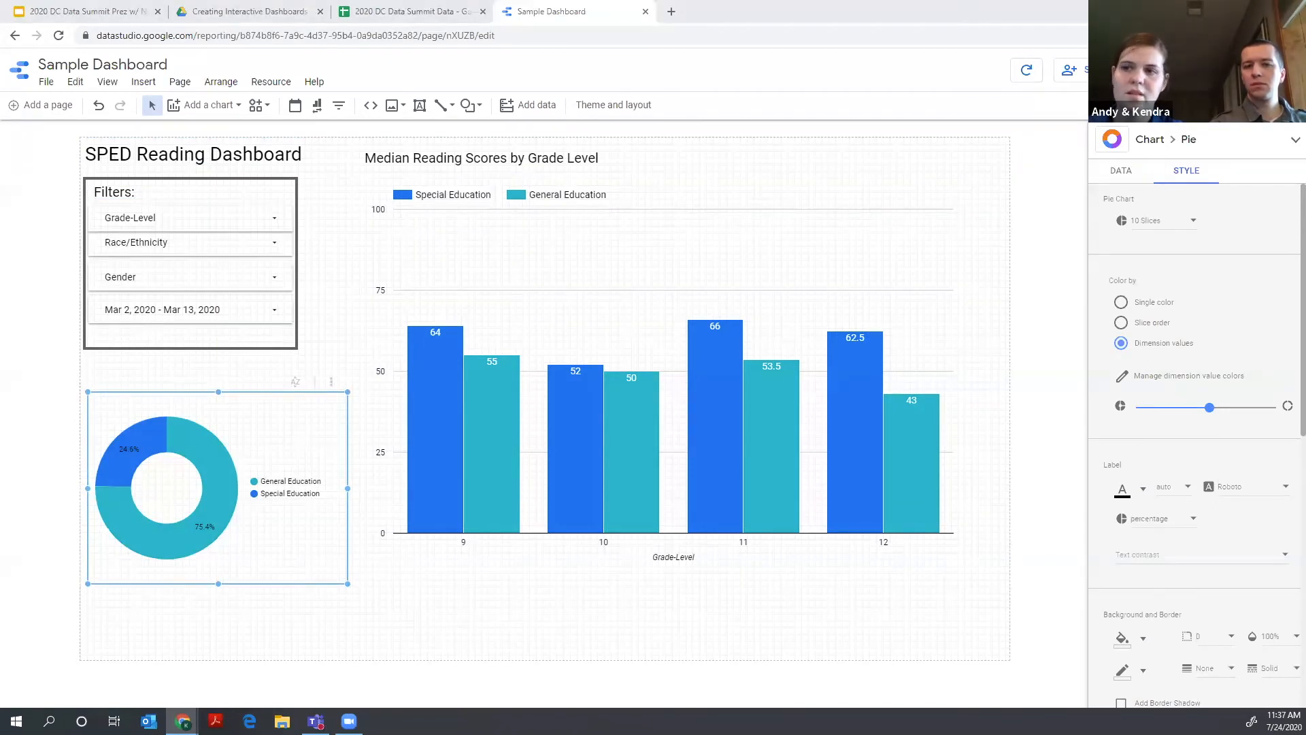
pyautogui.click(99, 382)
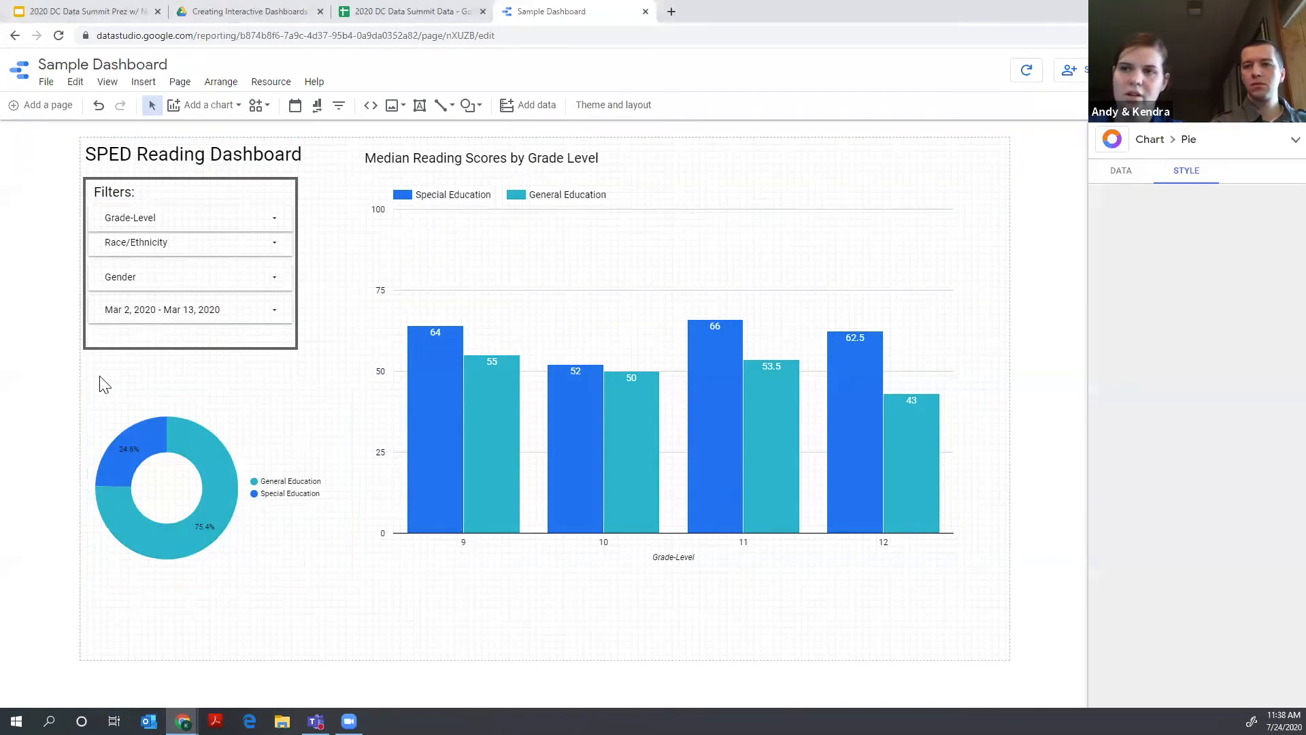
pyautogui.click(271, 445)
pyautogui.click(255, 378)
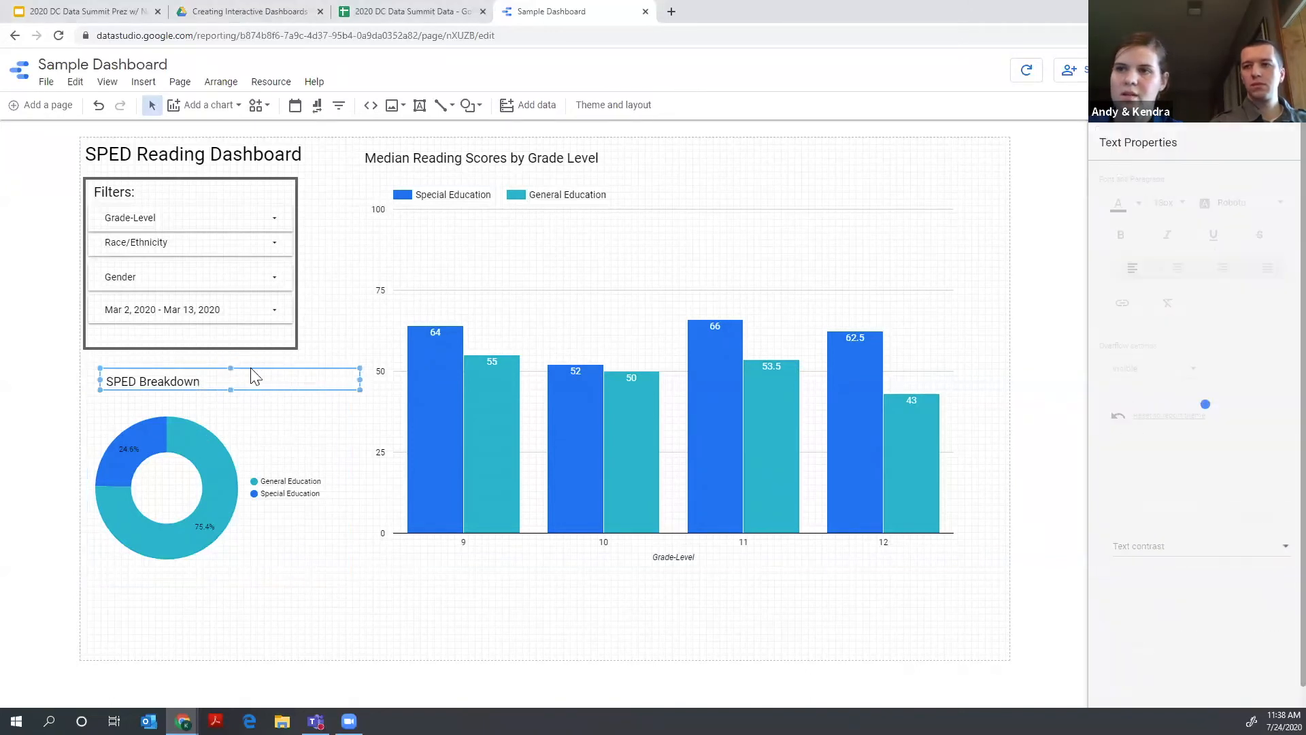
pyautogui.moveTo(239, 378); pyautogui.dragTo(232, 379)
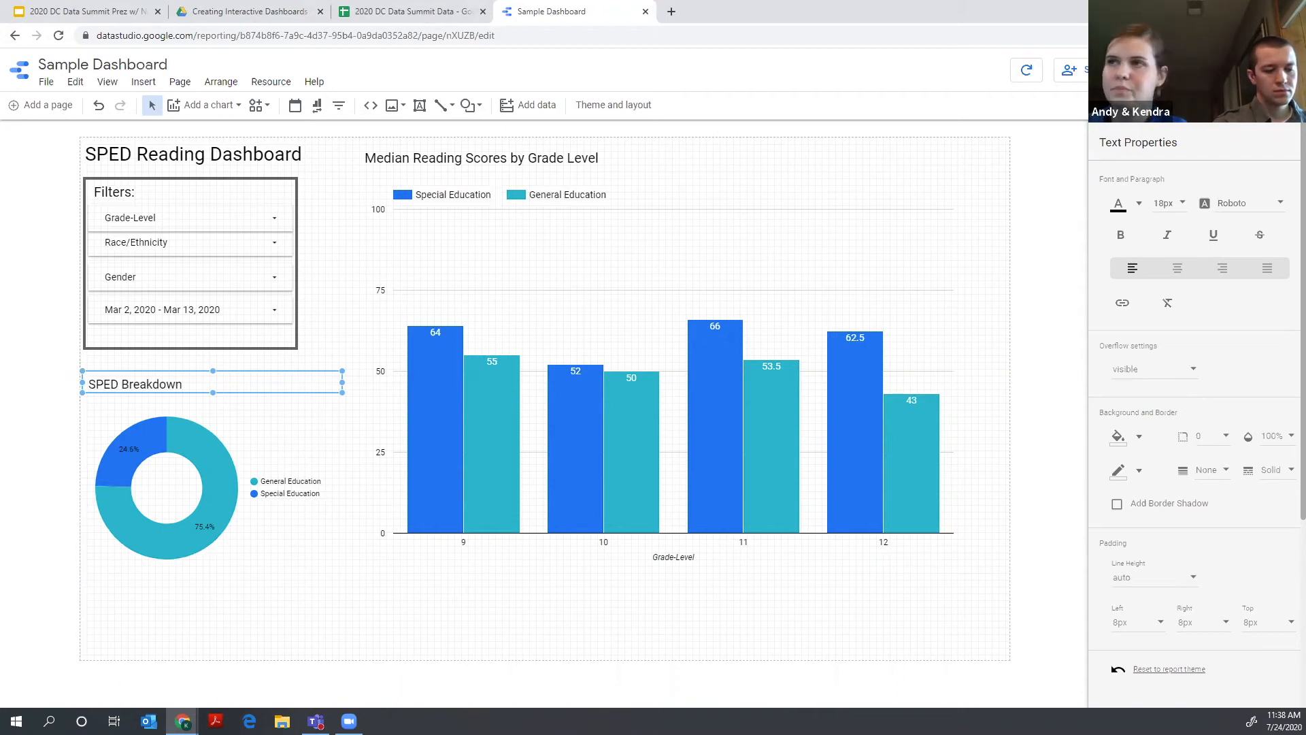
pyautogui.click(679, 140)
pyautogui.click(682, 132)
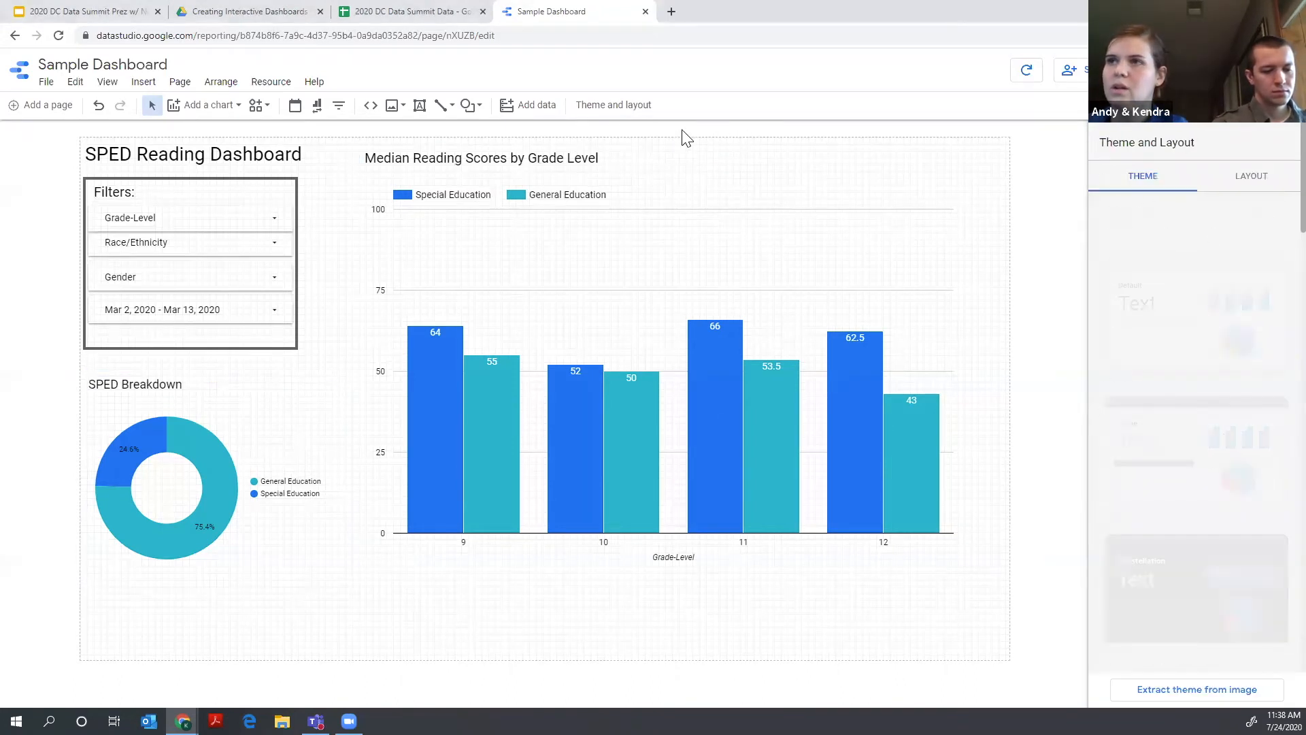
# - Add a scorecard above the grade 12 bars, in line with the bar chart's title
pyautogui.click(232, 107)
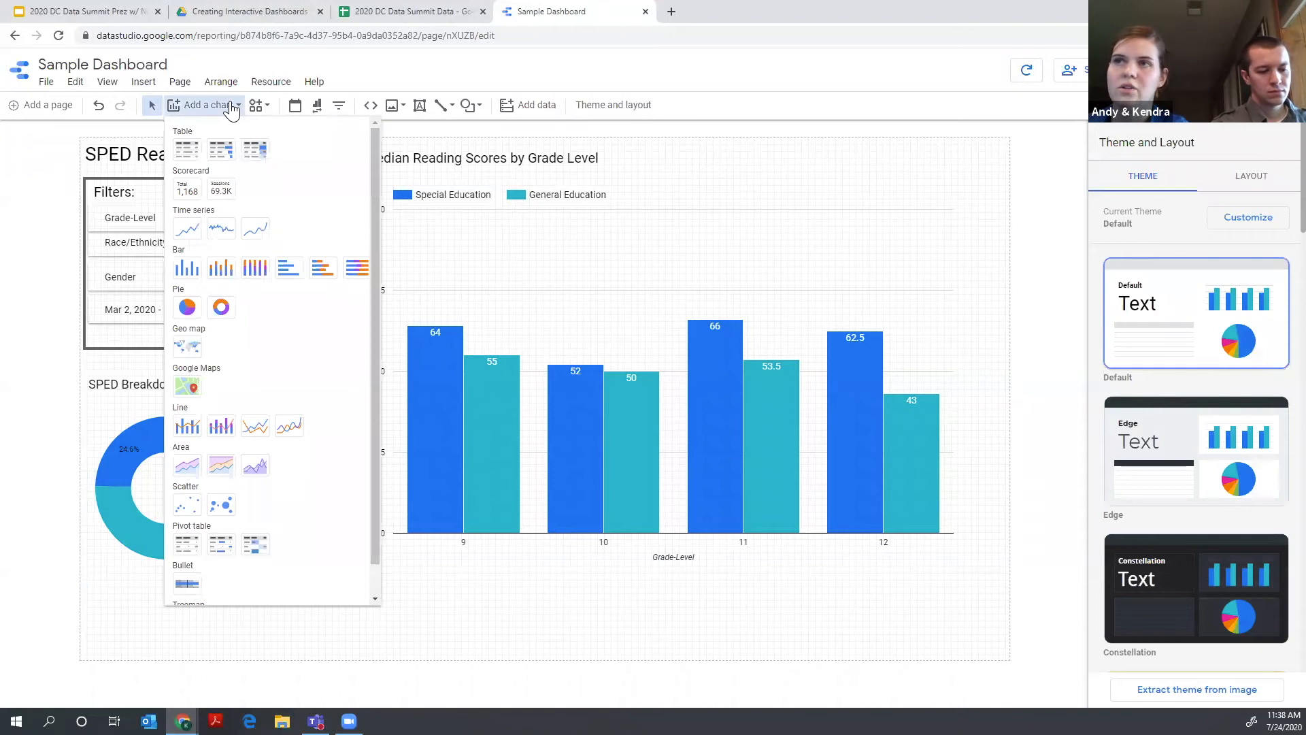
pyautogui.click(187, 202)
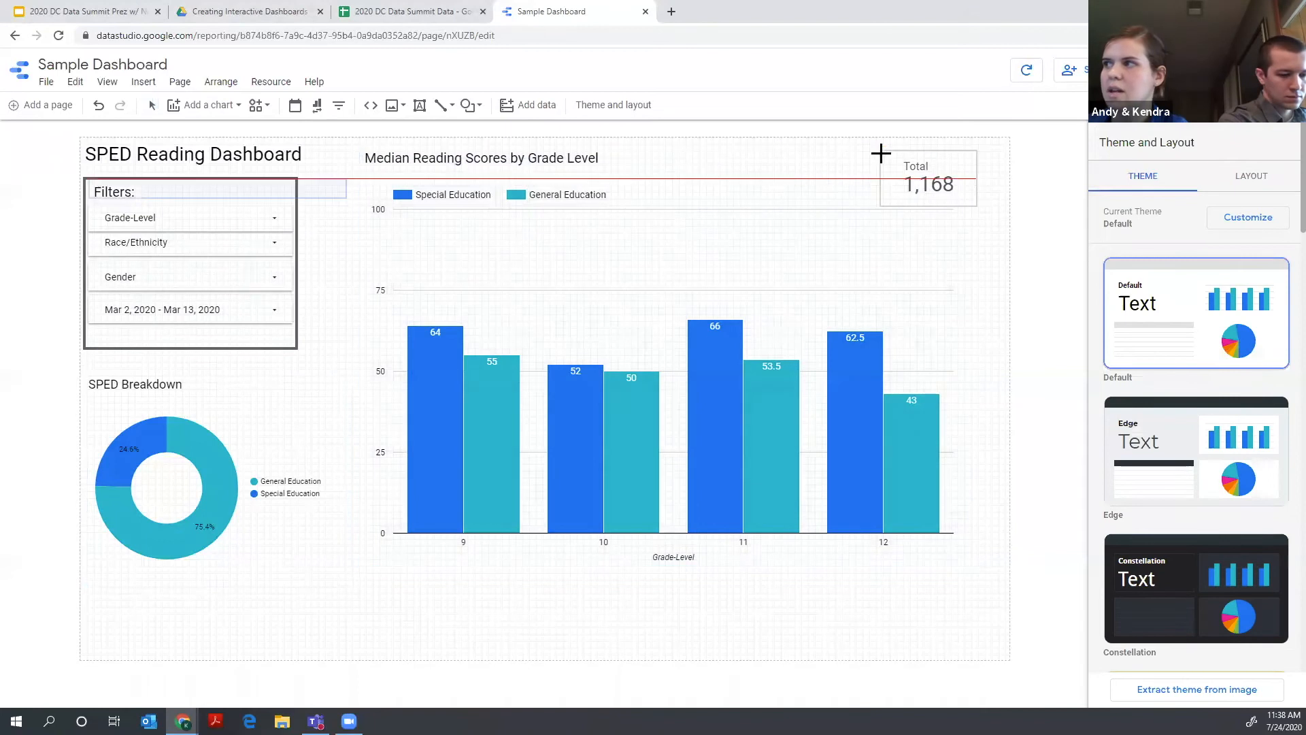
pyautogui.click(873, 154)
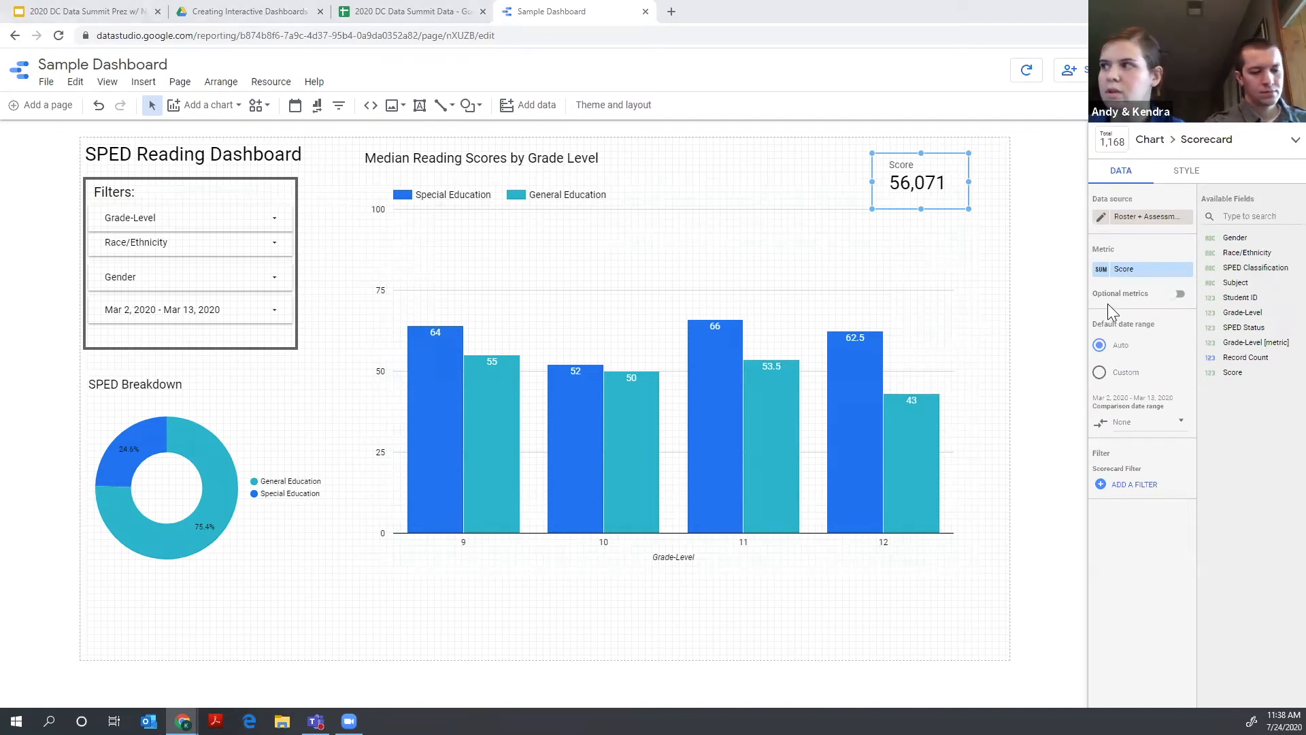
# - Set the scorecard's Score metric to Median aggregation and apply the existing "Reading only" filter to it
pyautogui.click(1101, 269)
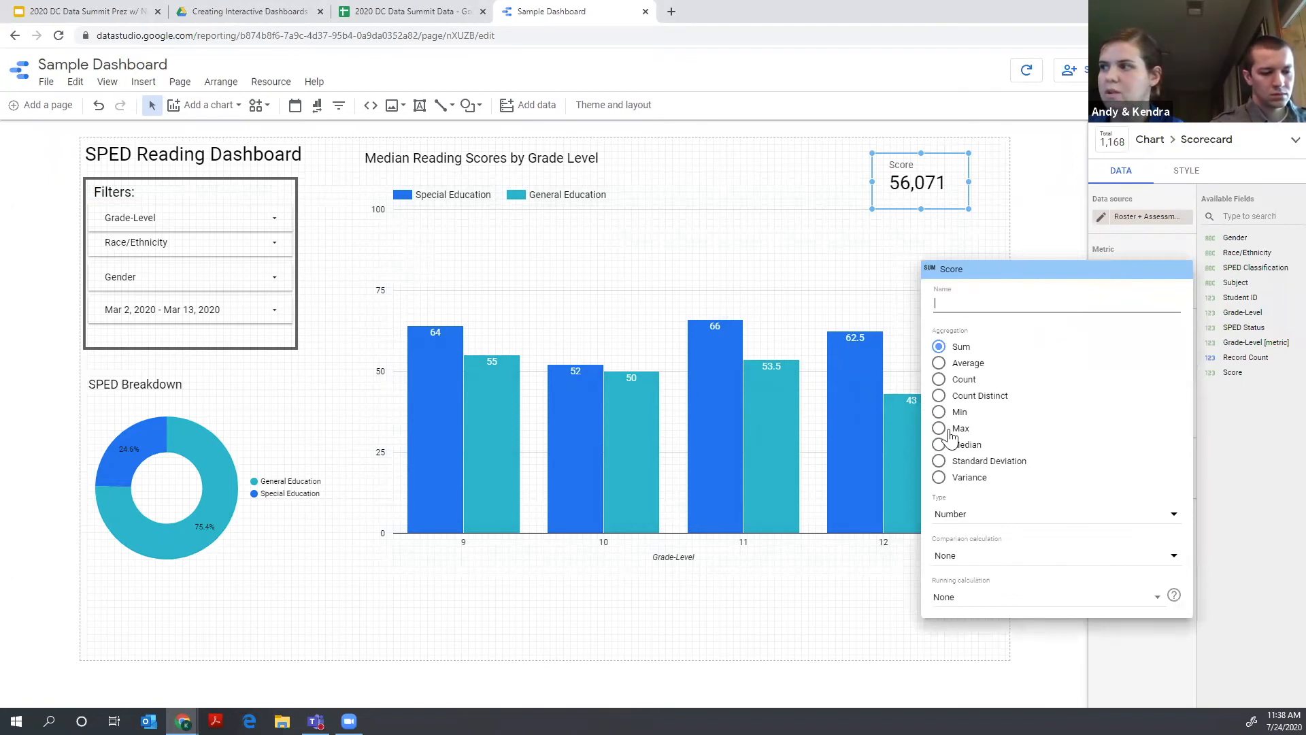
pyautogui.click(962, 451)
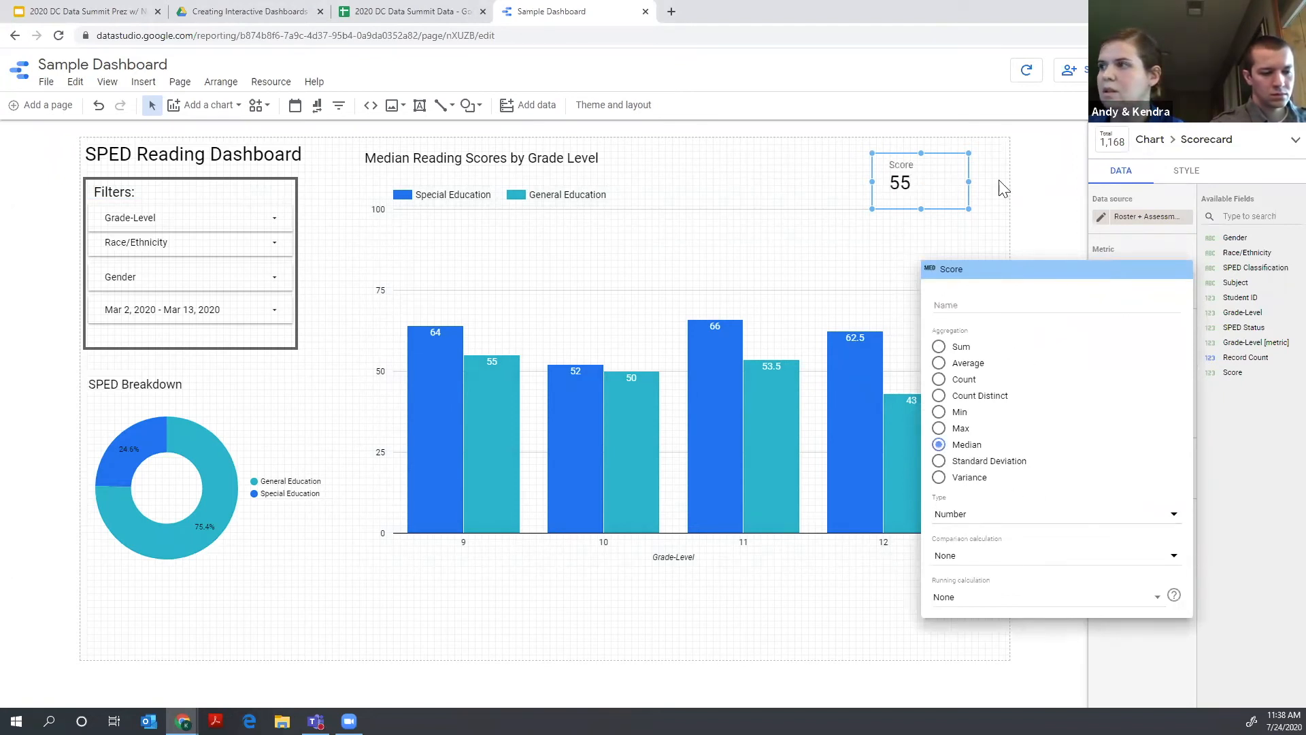
pyautogui.click(1046, 206)
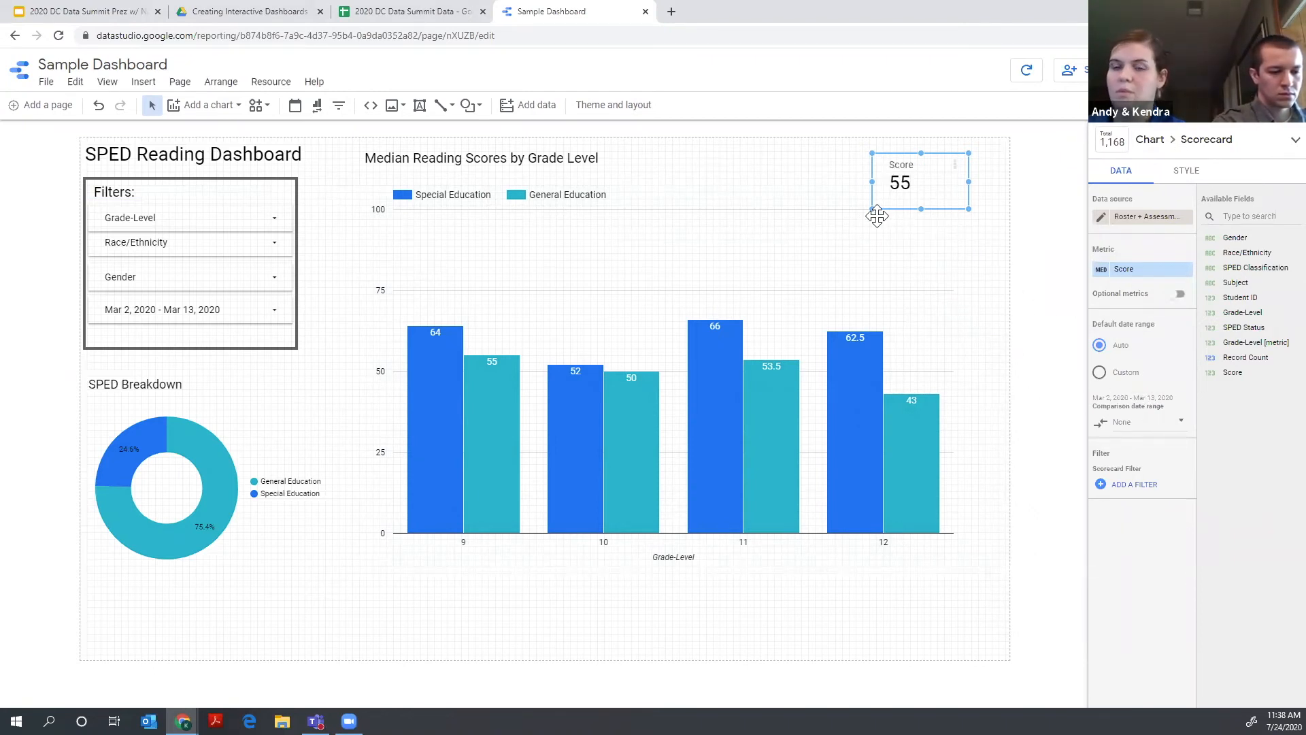
pyautogui.click(1132, 485)
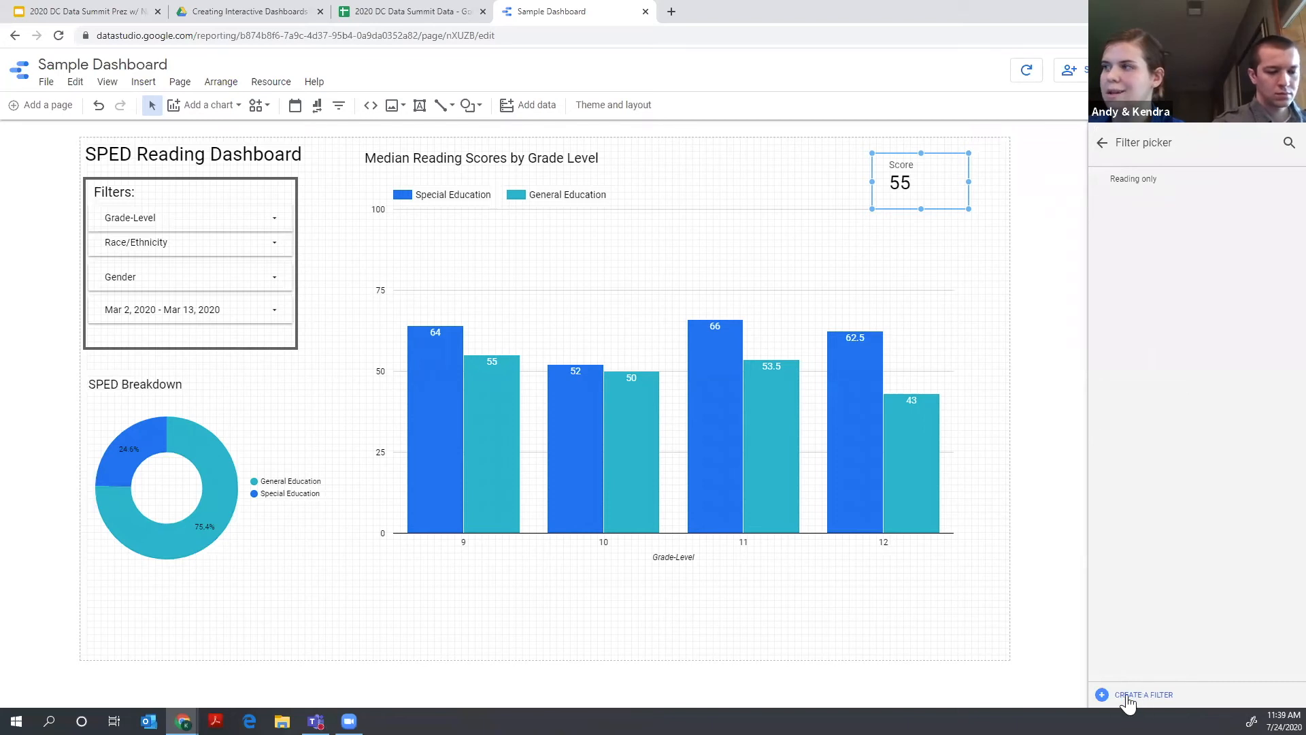
pyautogui.click(1147, 181)
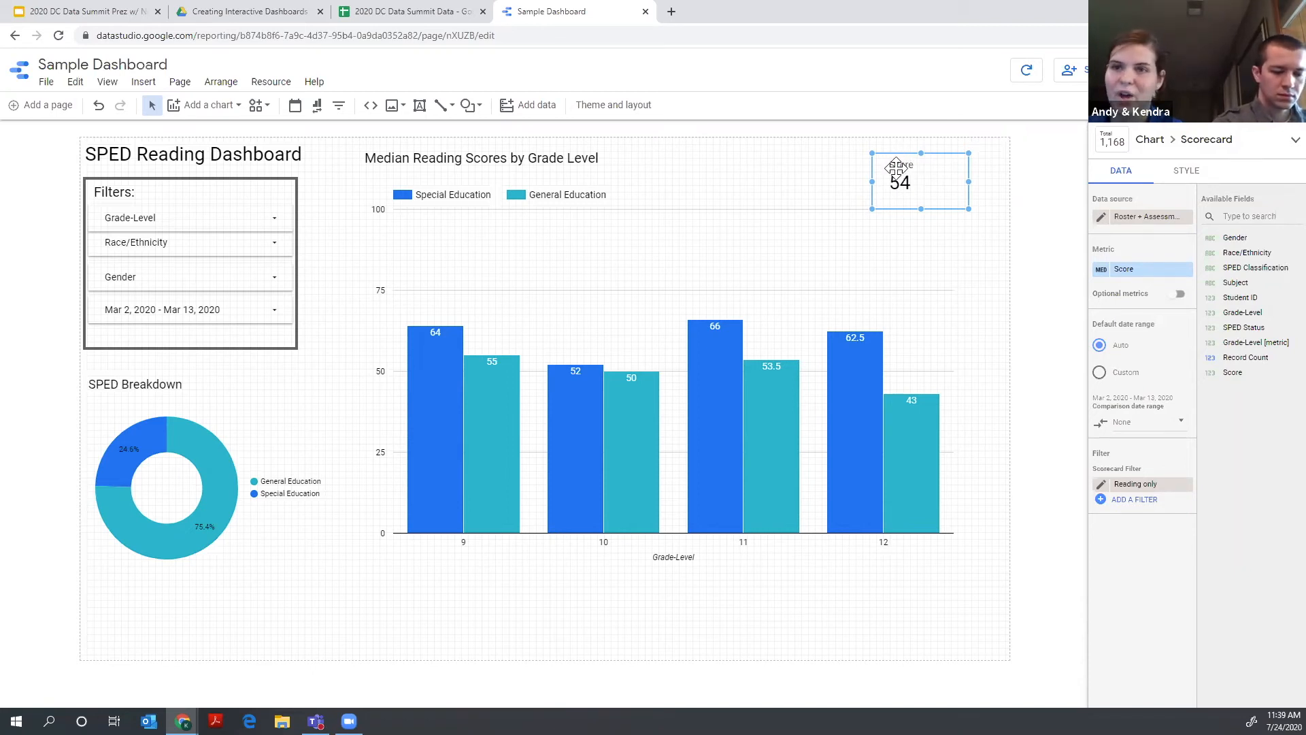
# - Center the scorecard's metric value with its metric name hidden, and shorten its box from the upper edge
pyautogui.click(1189, 172)
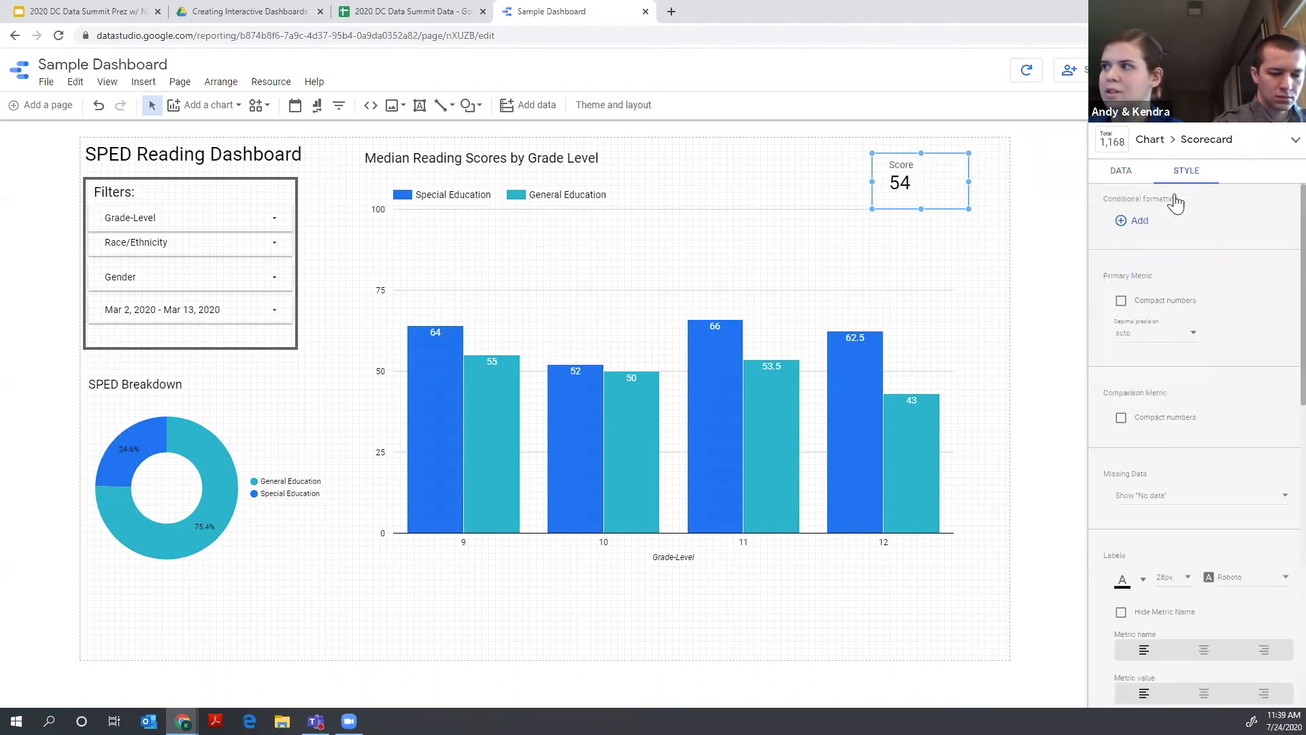
pyautogui.scroll(-4, 1140, 333)
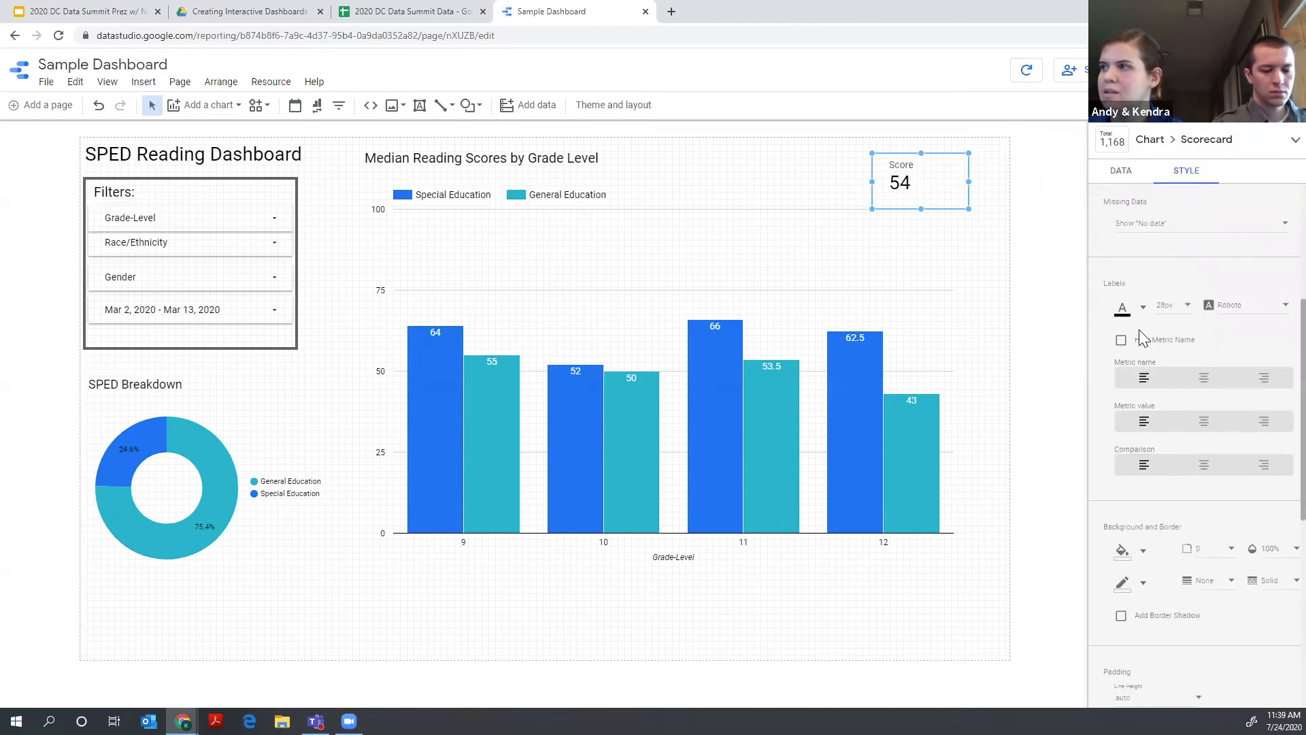
pyautogui.click(1204, 422)
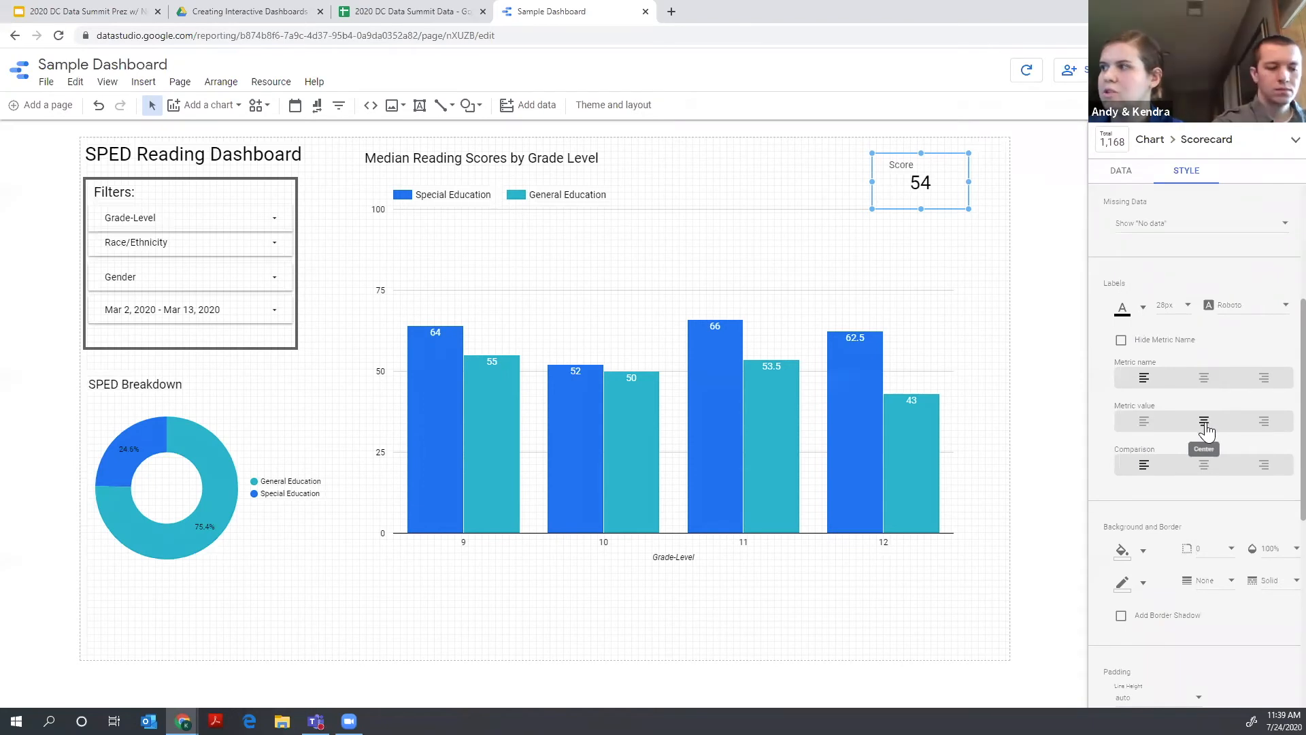
pyautogui.click(1121, 339)
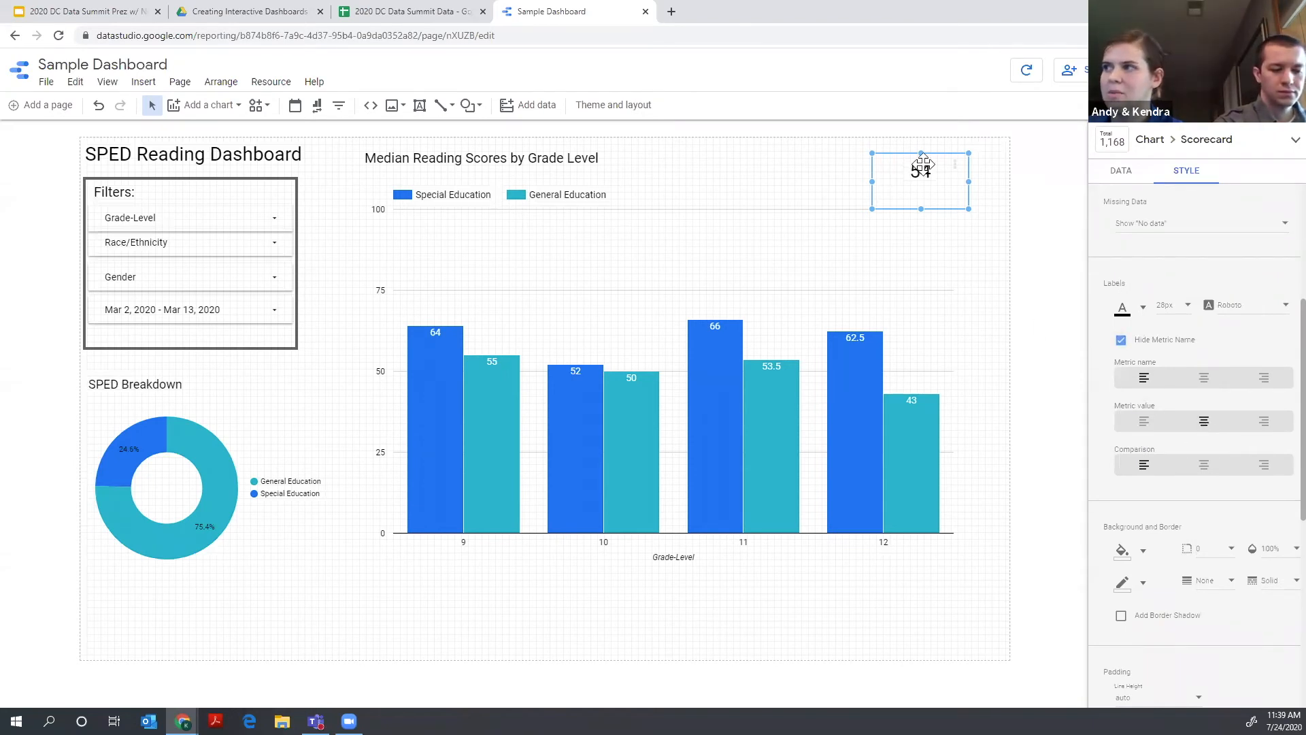
pyautogui.moveTo(921, 154); pyautogui.dragTo(921, 174)
pyautogui.click(1006, 213)
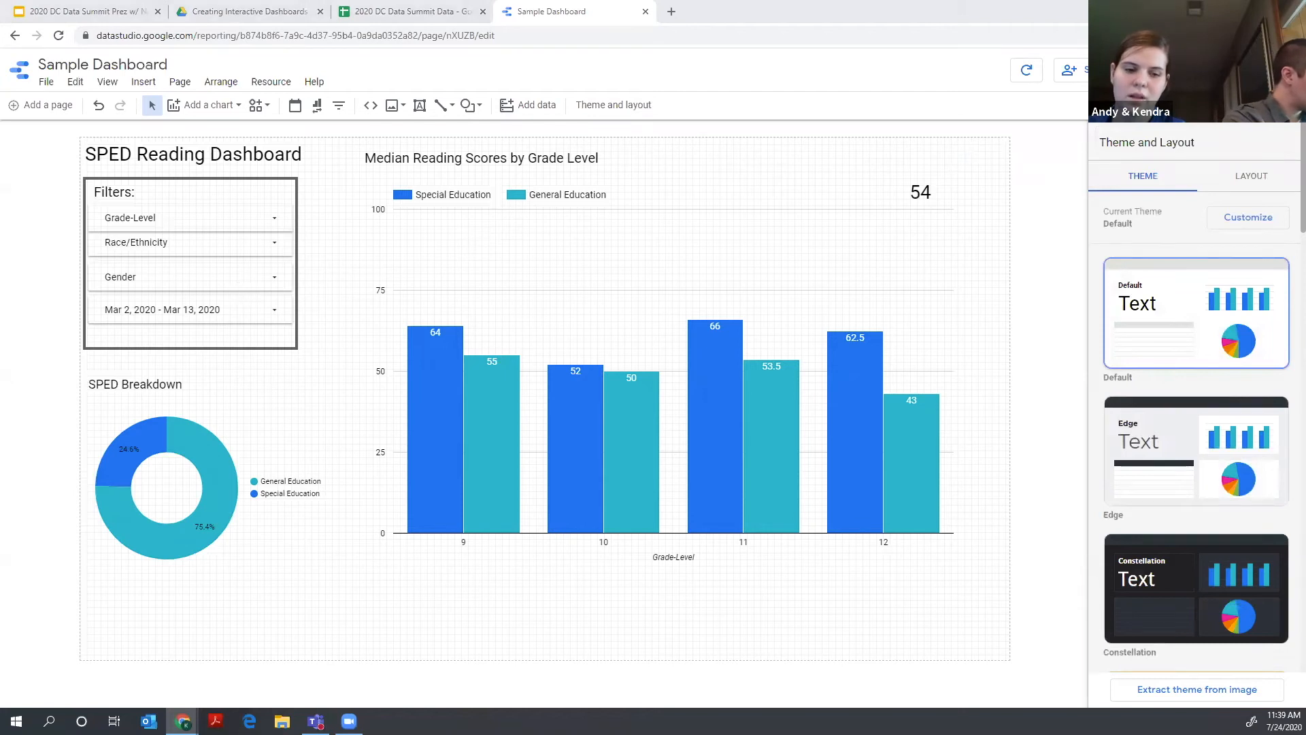
# - Paste a "School-Wide Median Reading Score" text label over the scorecard and nudge the scorecard down beneath it
pyautogui.click(984, 175)
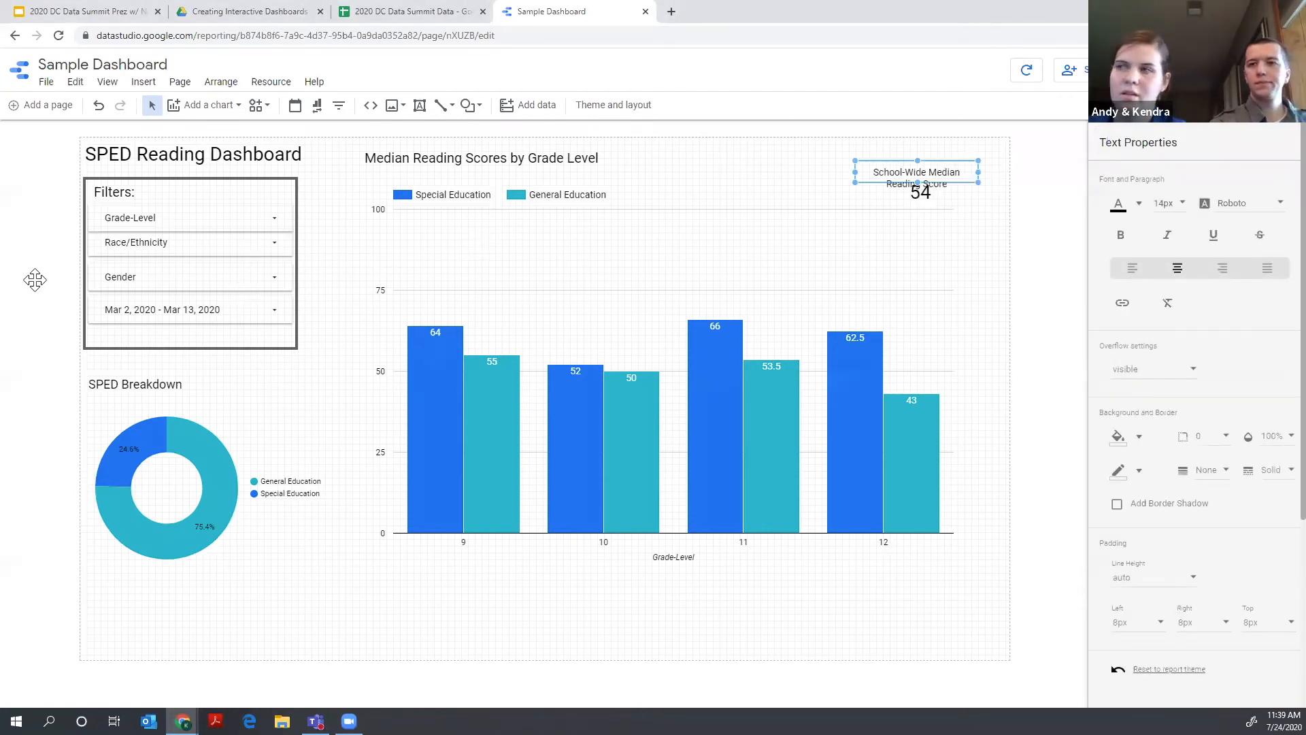
pyautogui.click(936, 196)
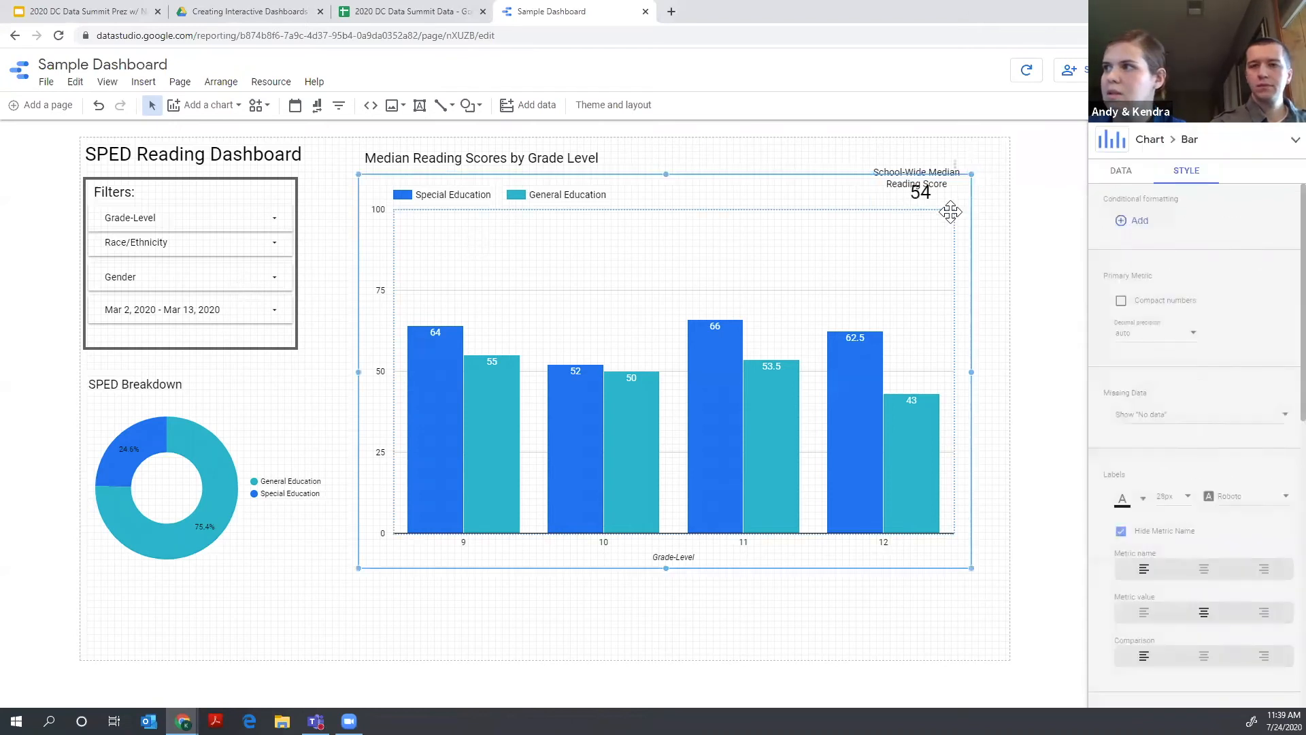
pyautogui.click(926, 193)
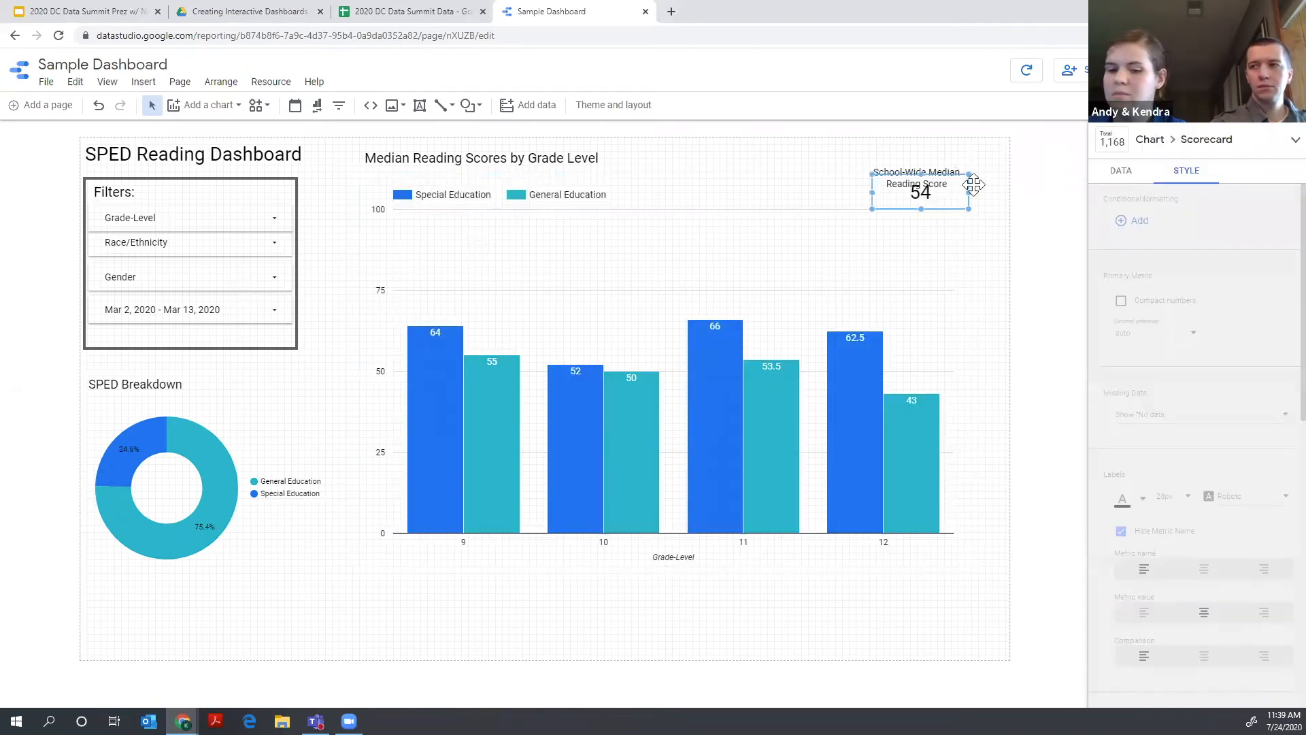
pyautogui.press('Down')
pyautogui.press('Up')
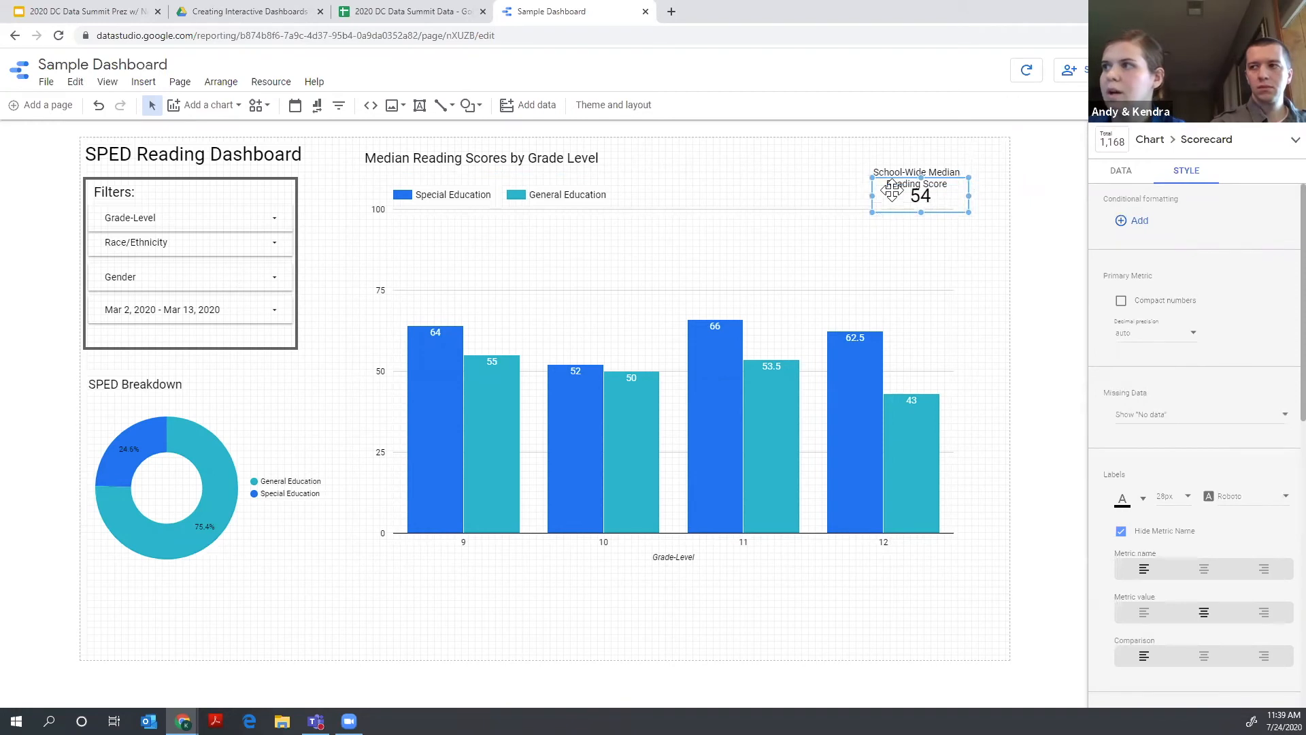
pyautogui.press('Down')
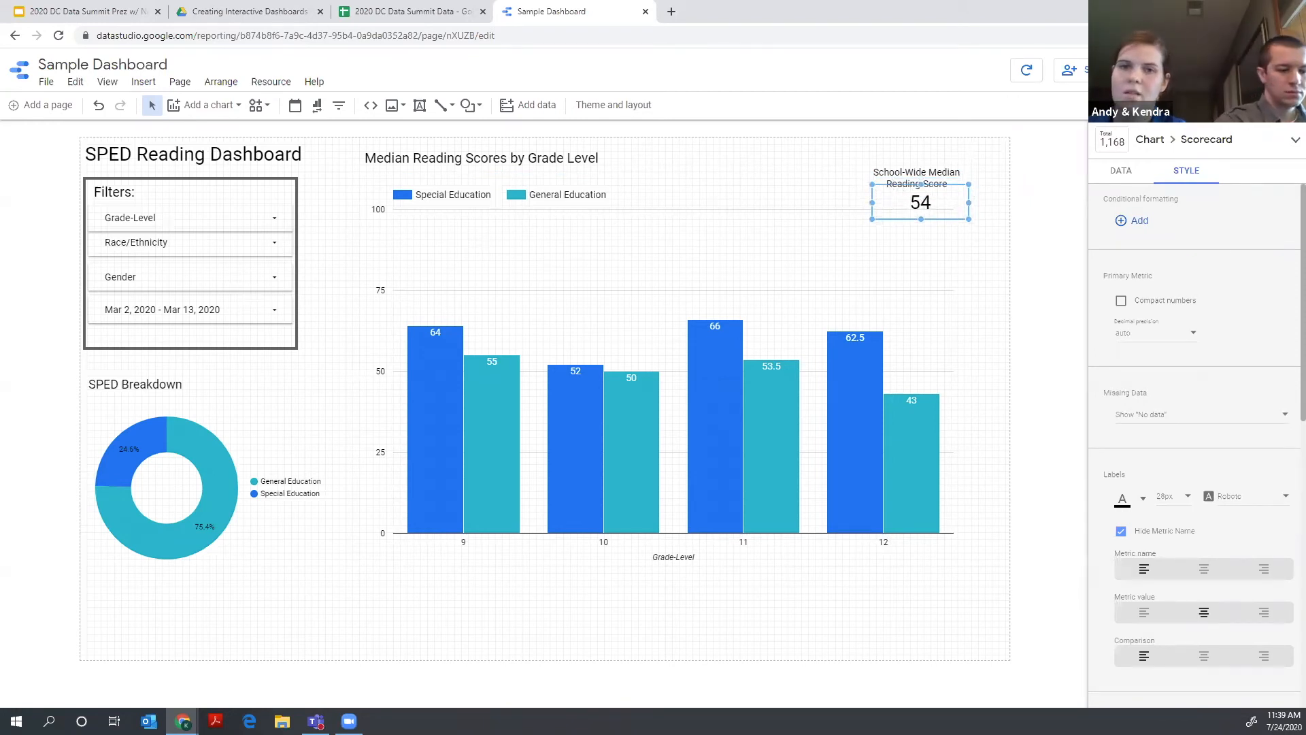
# - Paste a bordered rectangle around the scorecard and its label, and send the rectangle to the back
pyautogui.click(978, 155)
pyautogui.hotkey('ctrl', 'v')
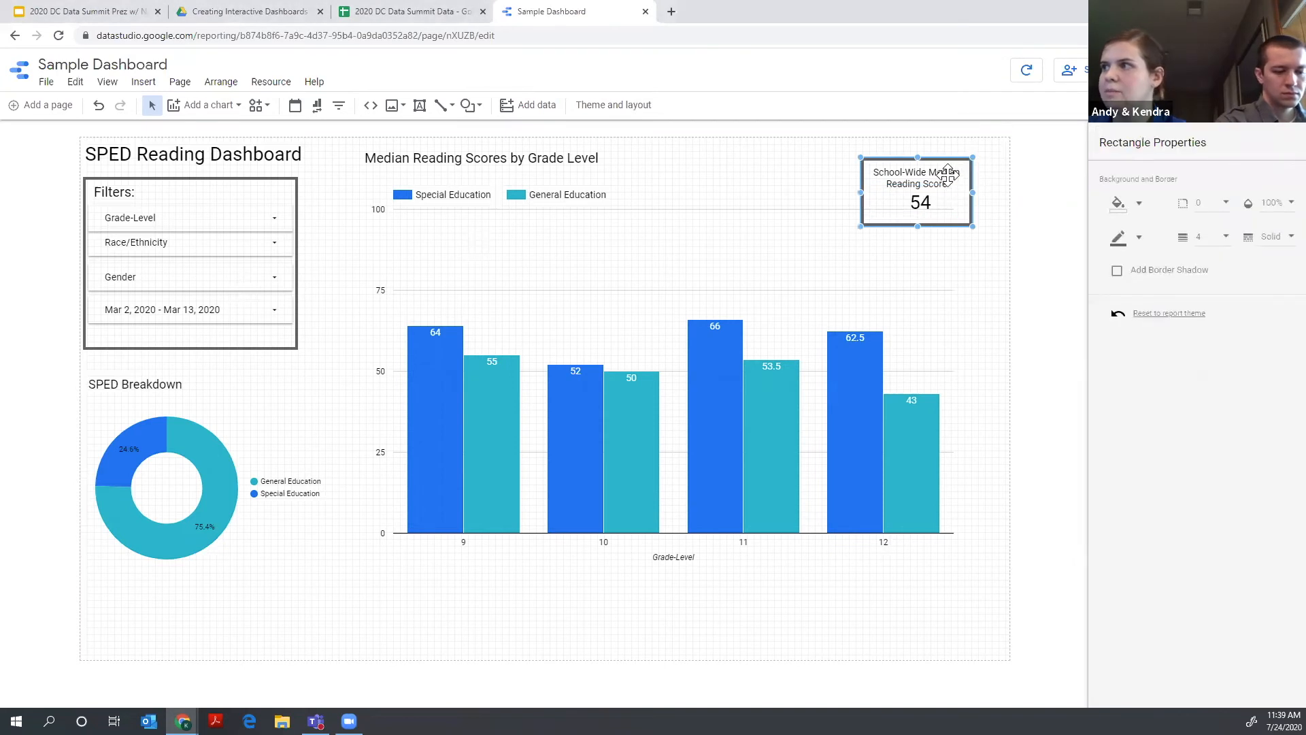
pyautogui.rightClick(952, 158)
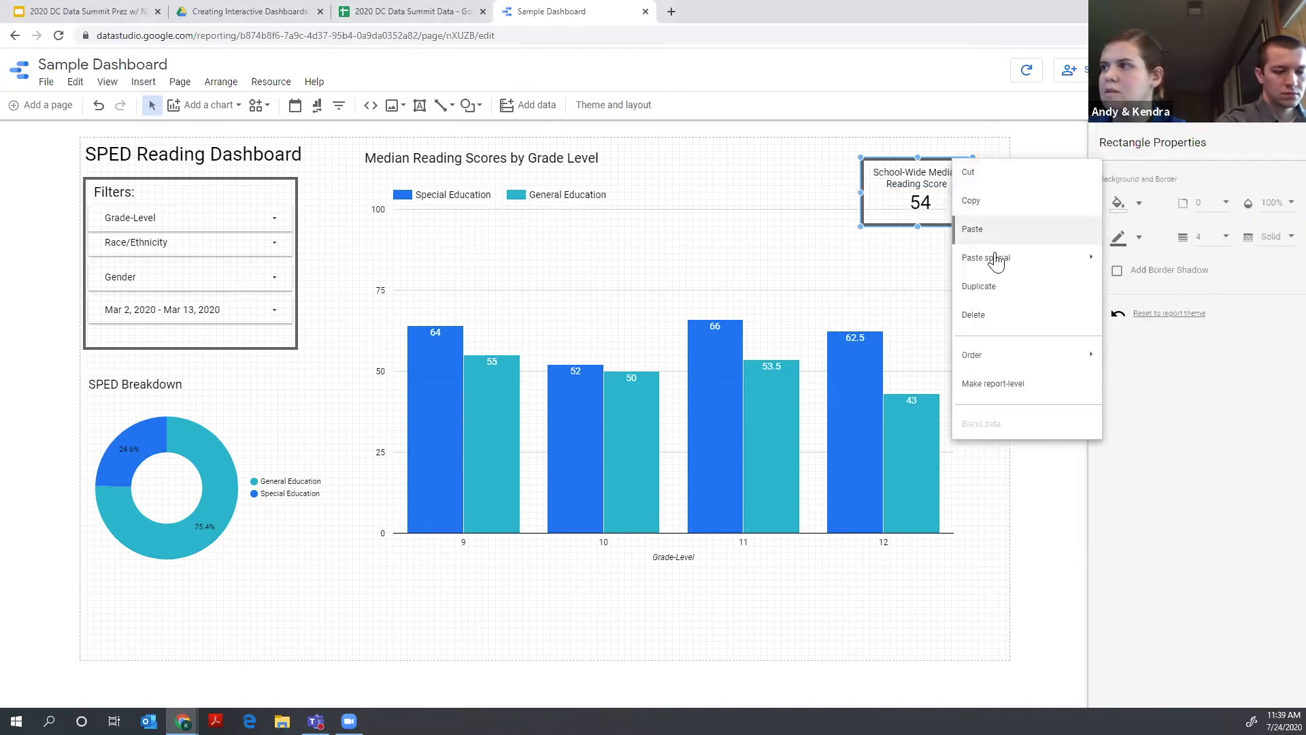
pyautogui.moveTo(1059, 356)
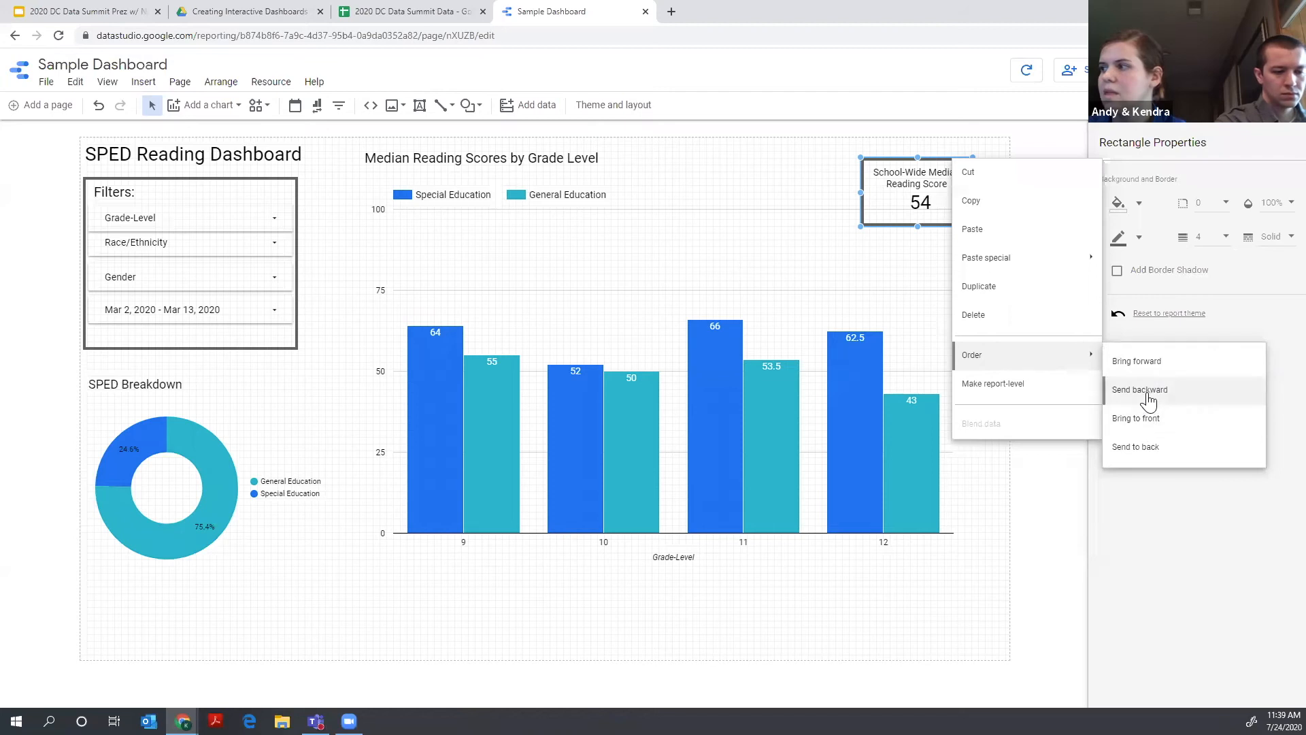
pyautogui.click(1157, 455)
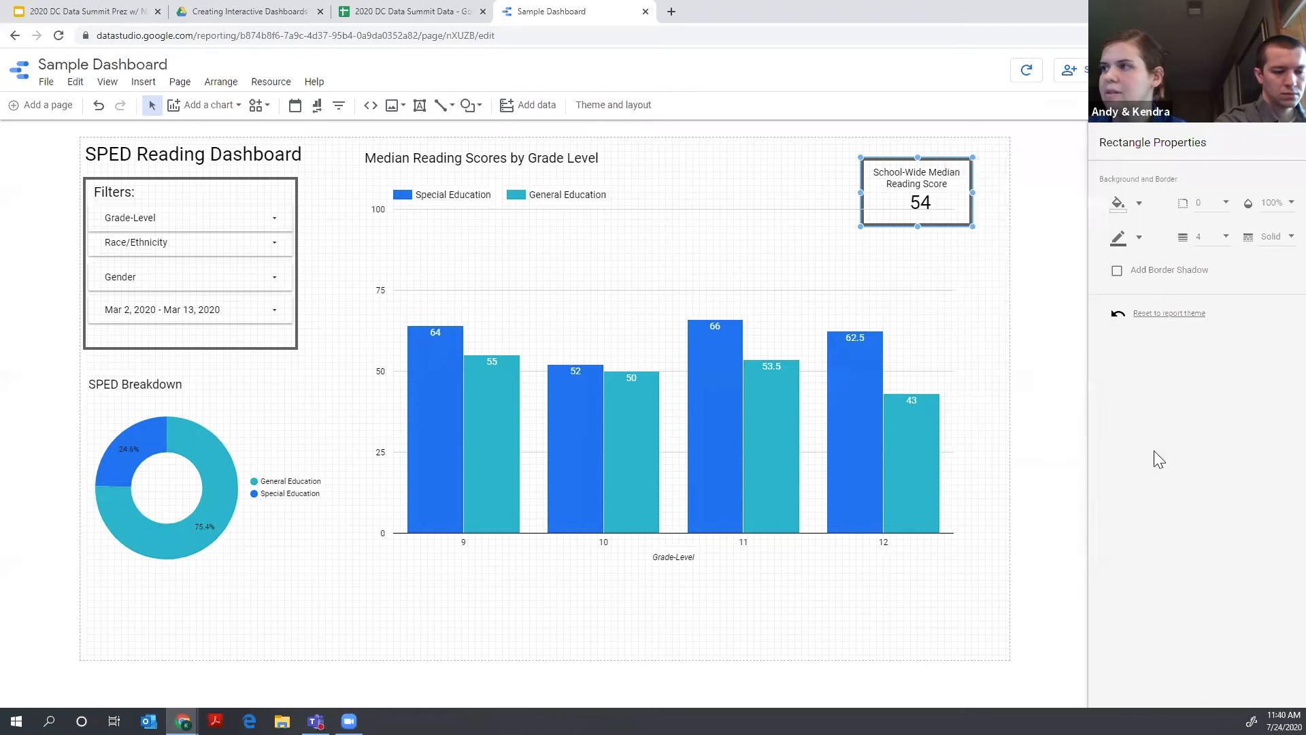
pyautogui.click(1023, 361)
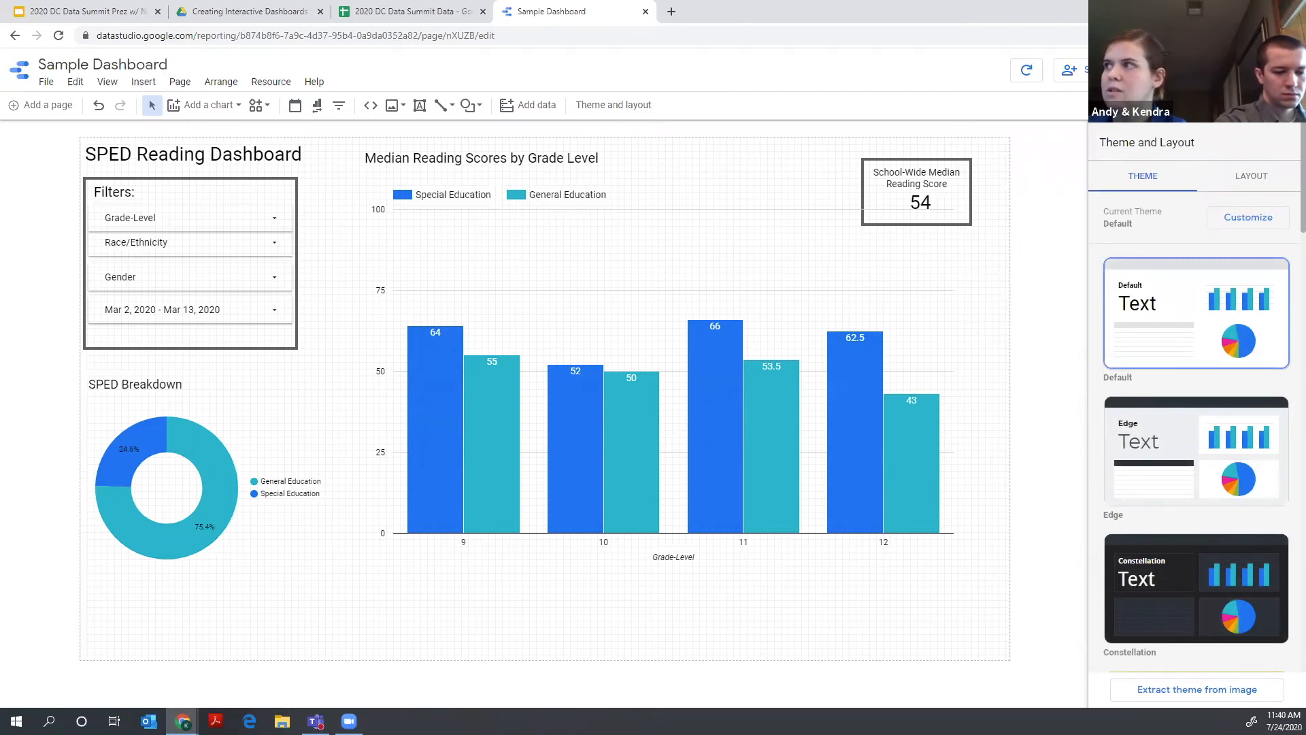
# - Preview the dashboard in view mode and check the date range control's start and end date calendars
pyautogui.click(1175, 70)
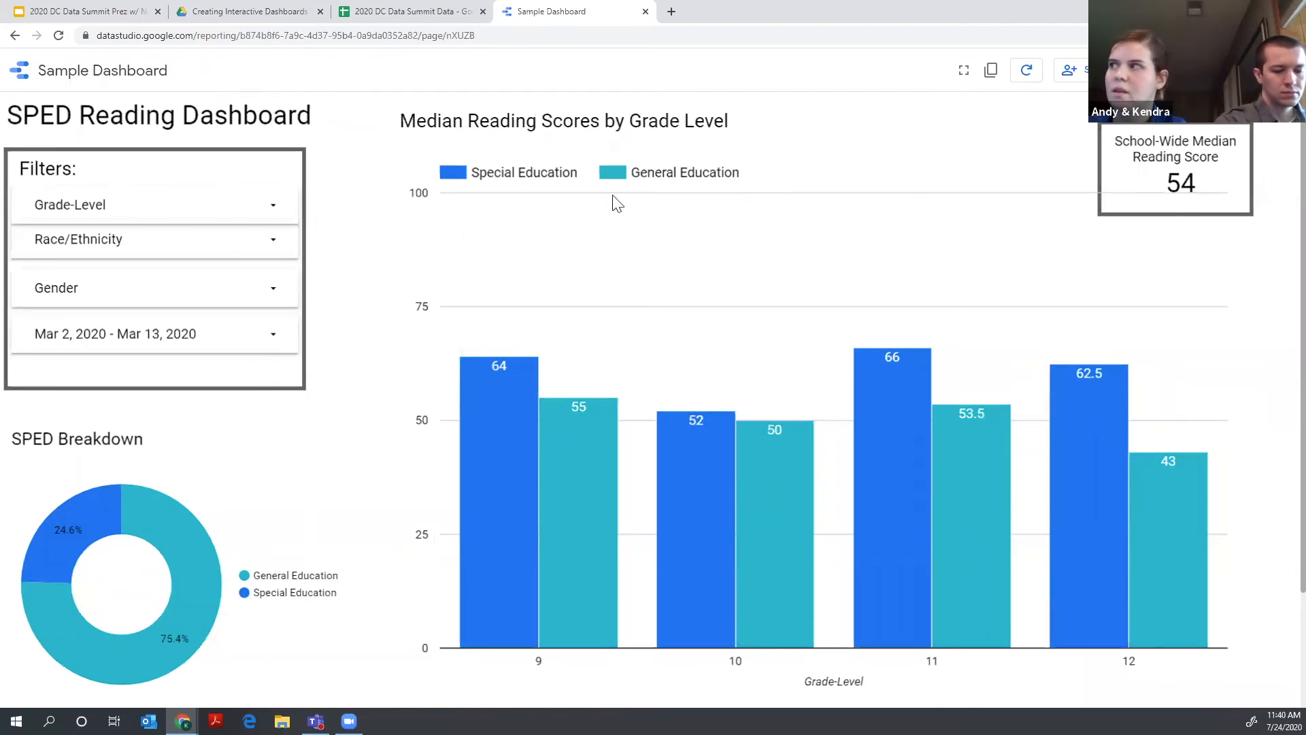
pyautogui.click(193, 332)
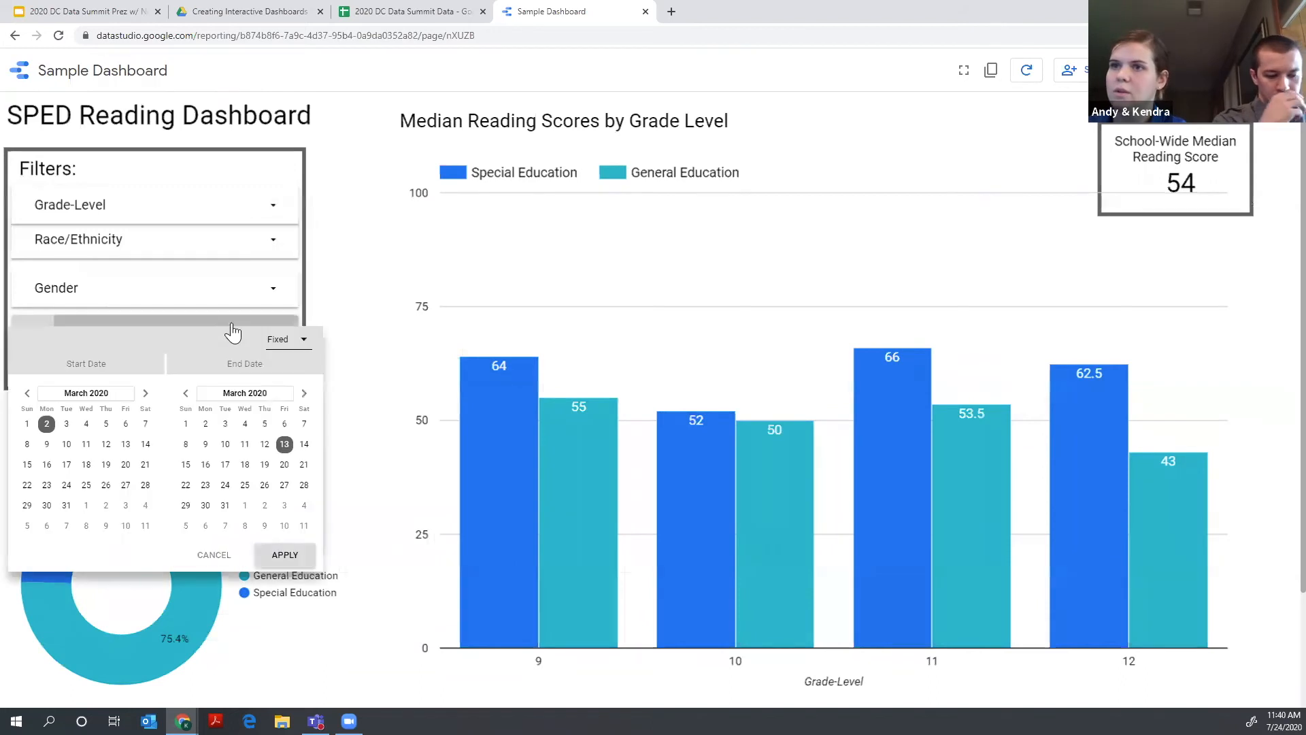
pyautogui.click(257, 290)
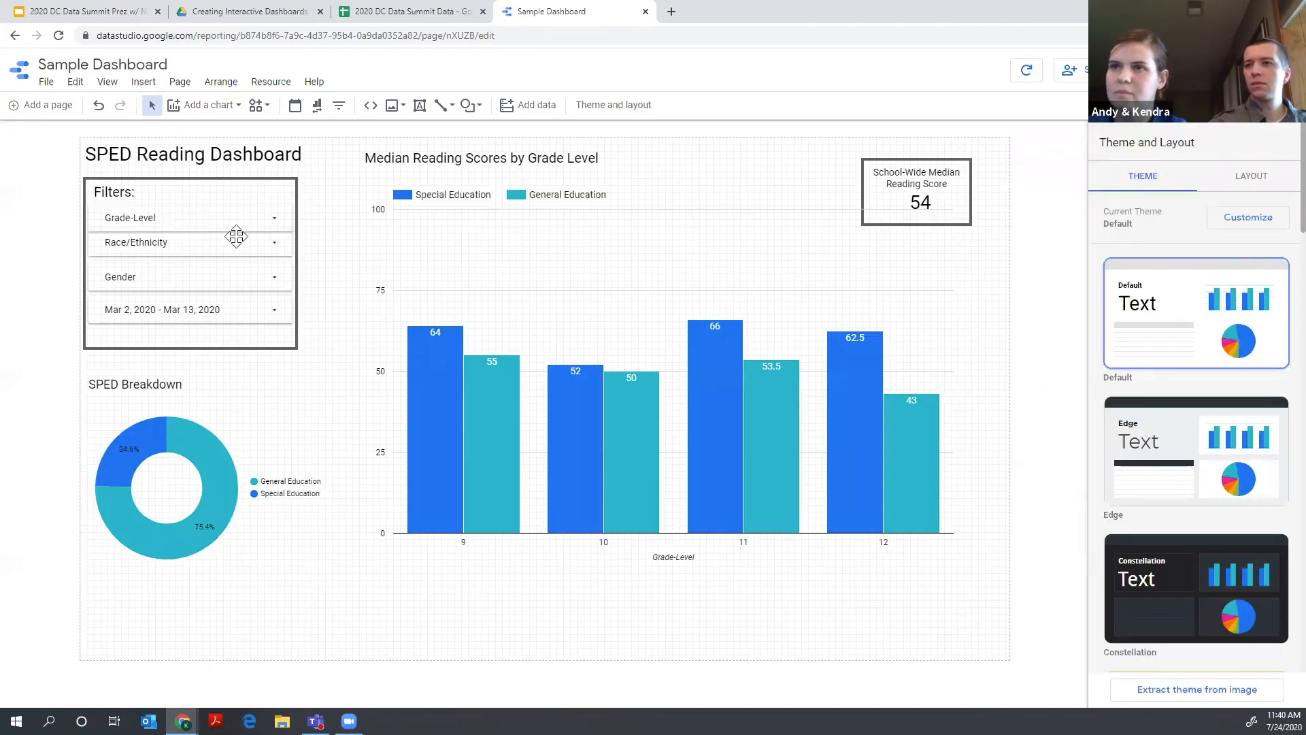
# - Send the bordered rectangle around the filter controls to the back
pyautogui.click(236, 237)
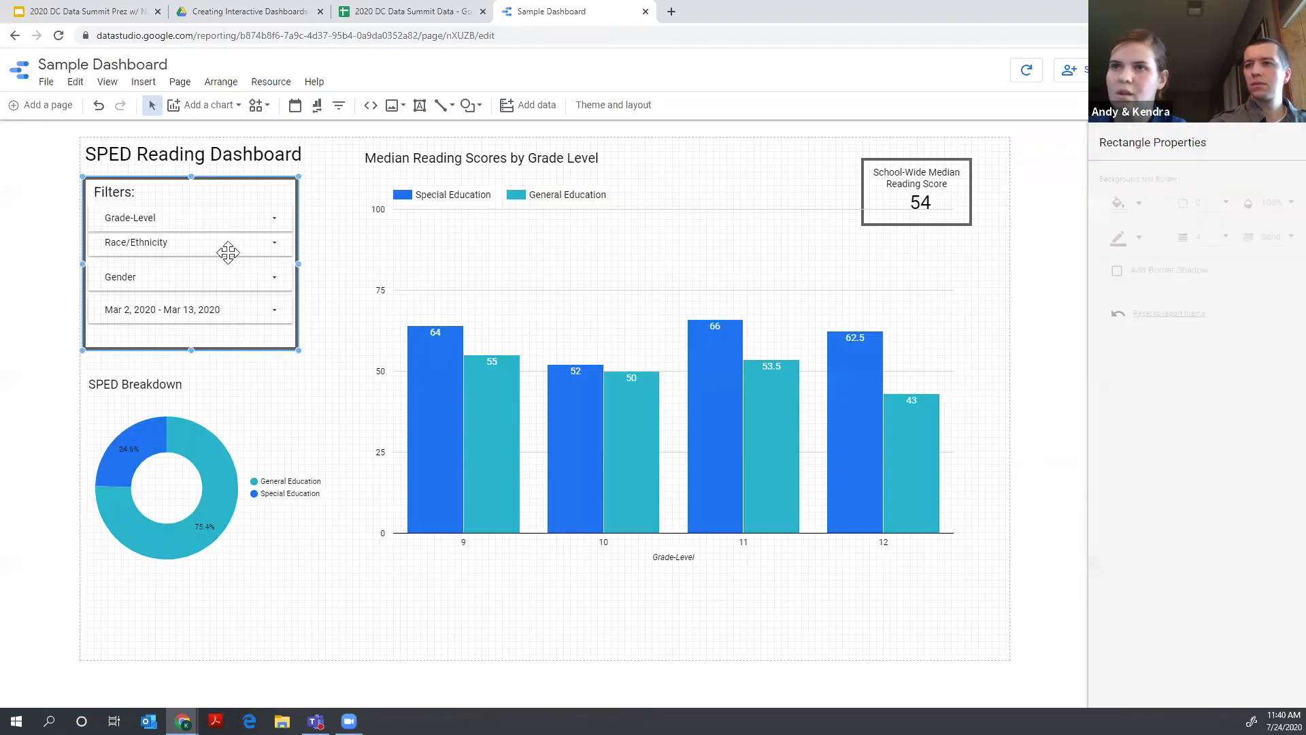
pyautogui.rightClick(293, 197)
pyautogui.moveTo(320, 394)
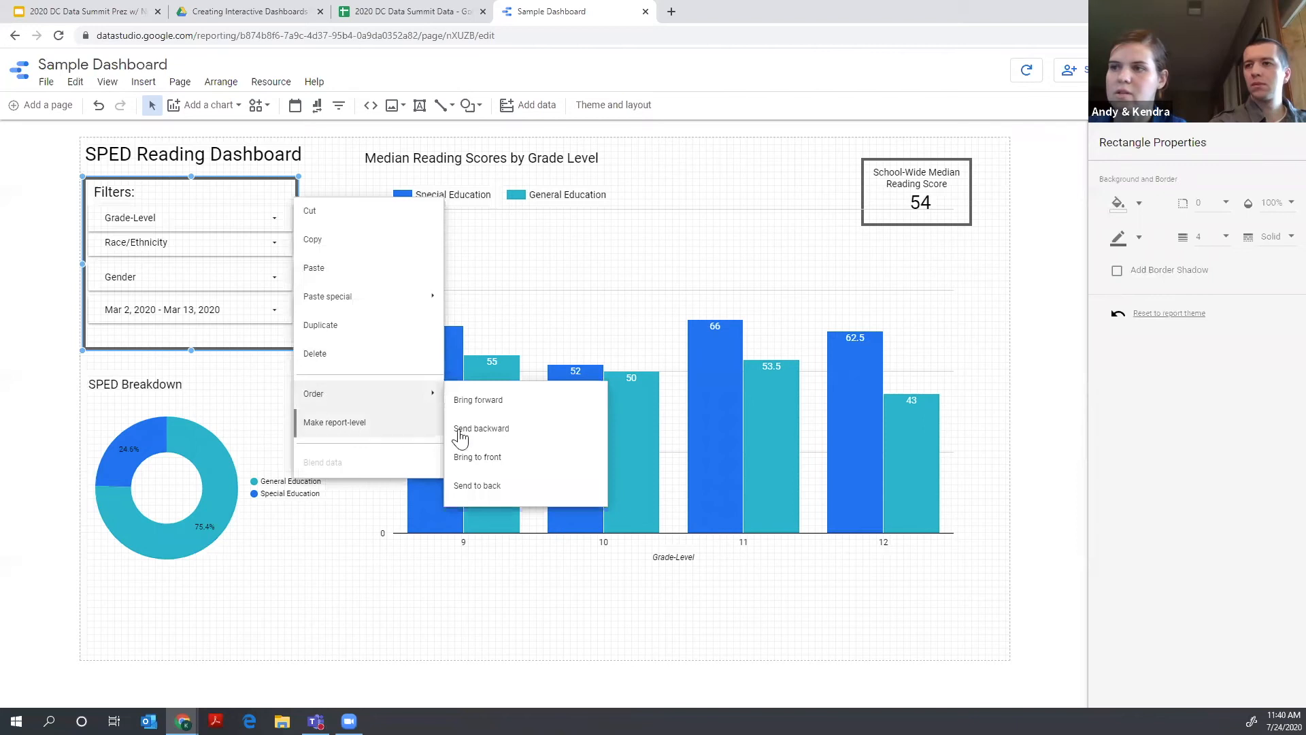
pyautogui.click(482, 487)
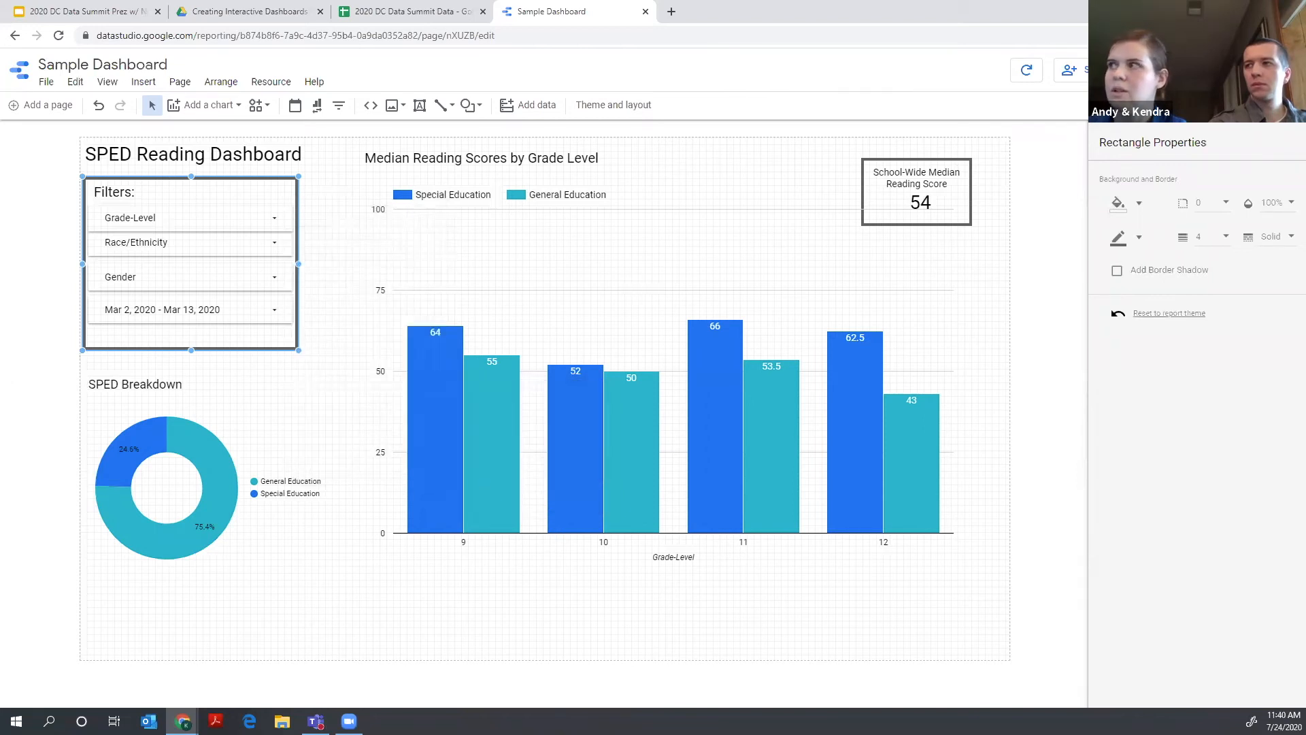
# - Preview the dashboard and test the Grade-Level filter with only grade 10, restore all grades, and return to editing
pyautogui.click(1179, 71)
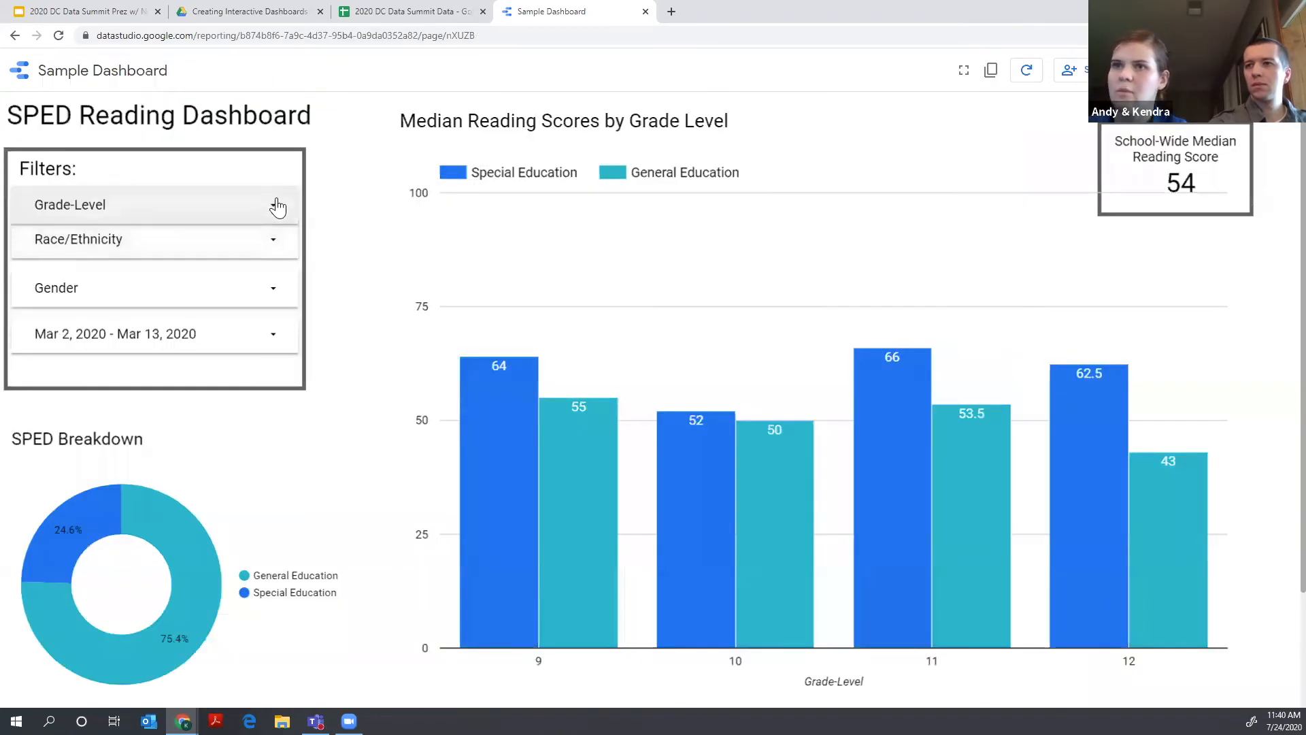
pyautogui.click(274, 208)
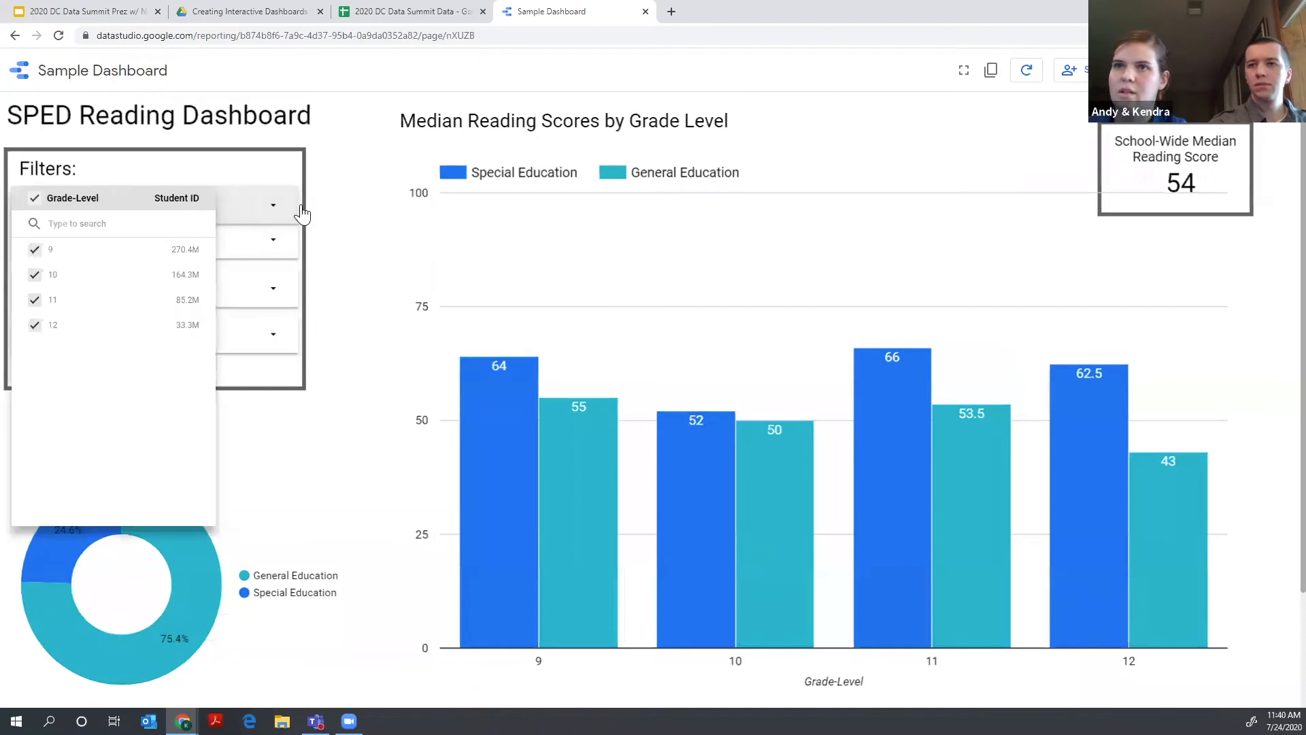
pyautogui.click(178, 276)
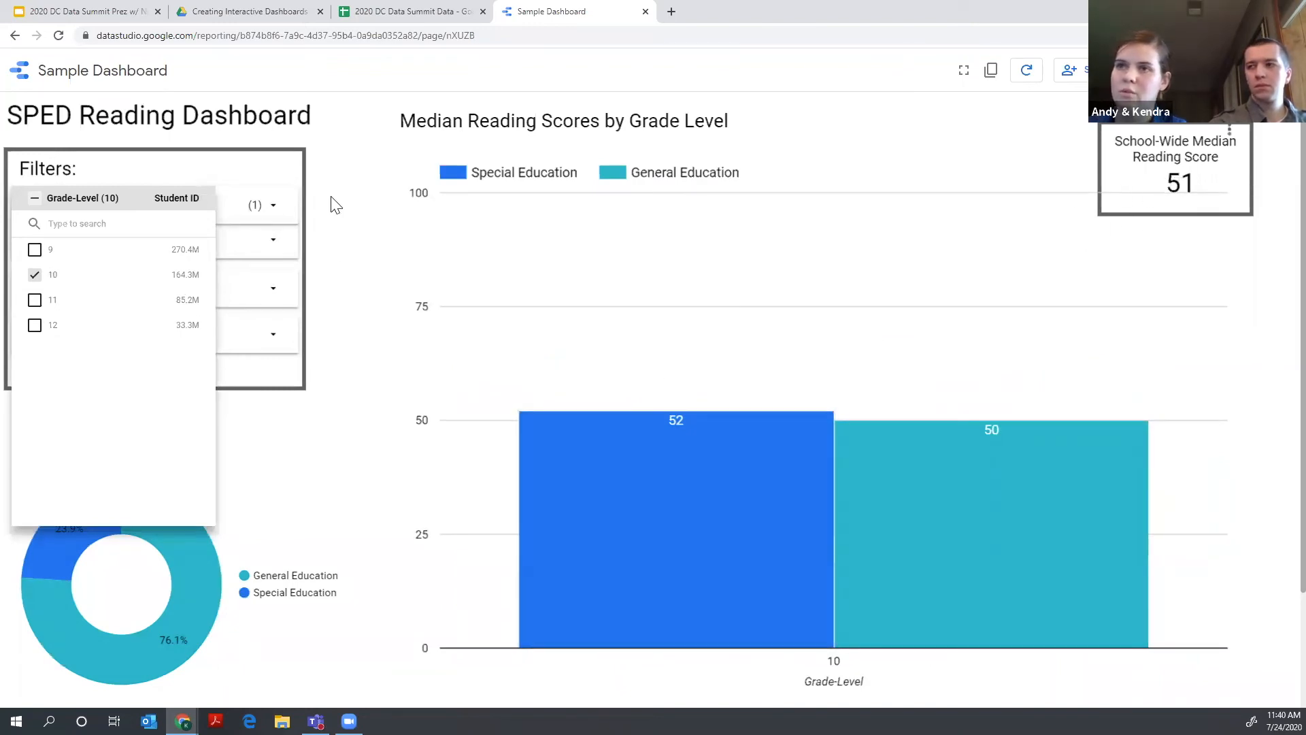
pyautogui.click(34, 198)
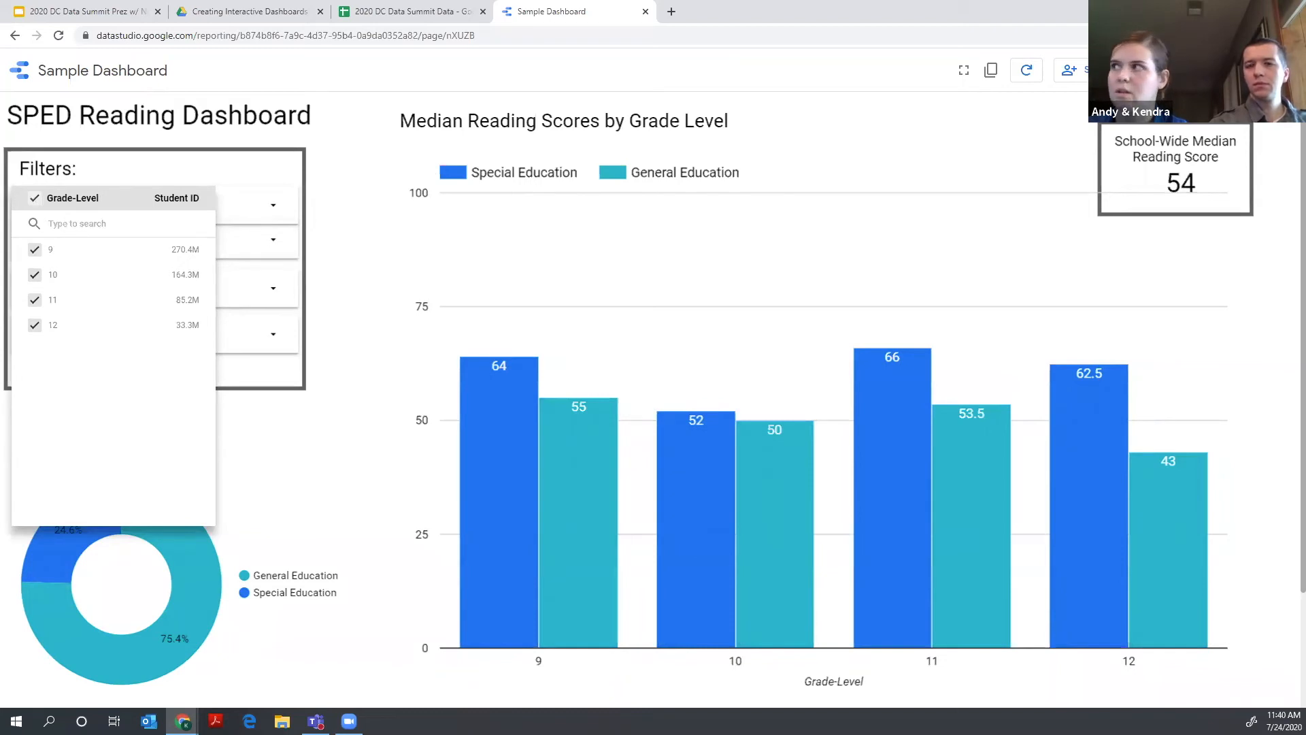
pyautogui.click(1179, 70)
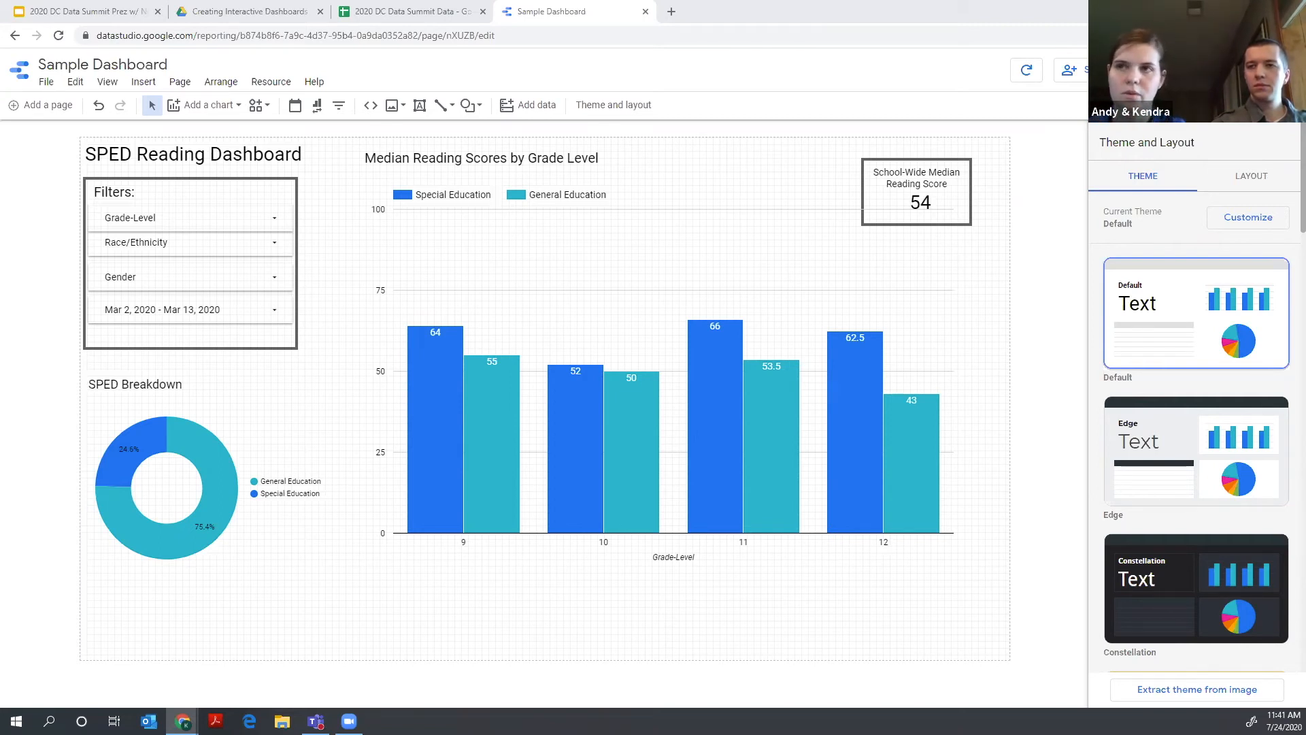
# - Group the three filter controls, the date range control, the donut chart and the median score bar chart
pyautogui.click(231, 217)
pyautogui.keyDown('shift'); pyautogui.click(211, 243); pyautogui.keyUp('shift')
pyautogui.keyDown('shift'); pyautogui.click(200, 279); pyautogui.keyUp('shift')
pyautogui.keyDown('shift'); pyautogui.click(197, 310); pyautogui.keyUp('shift')
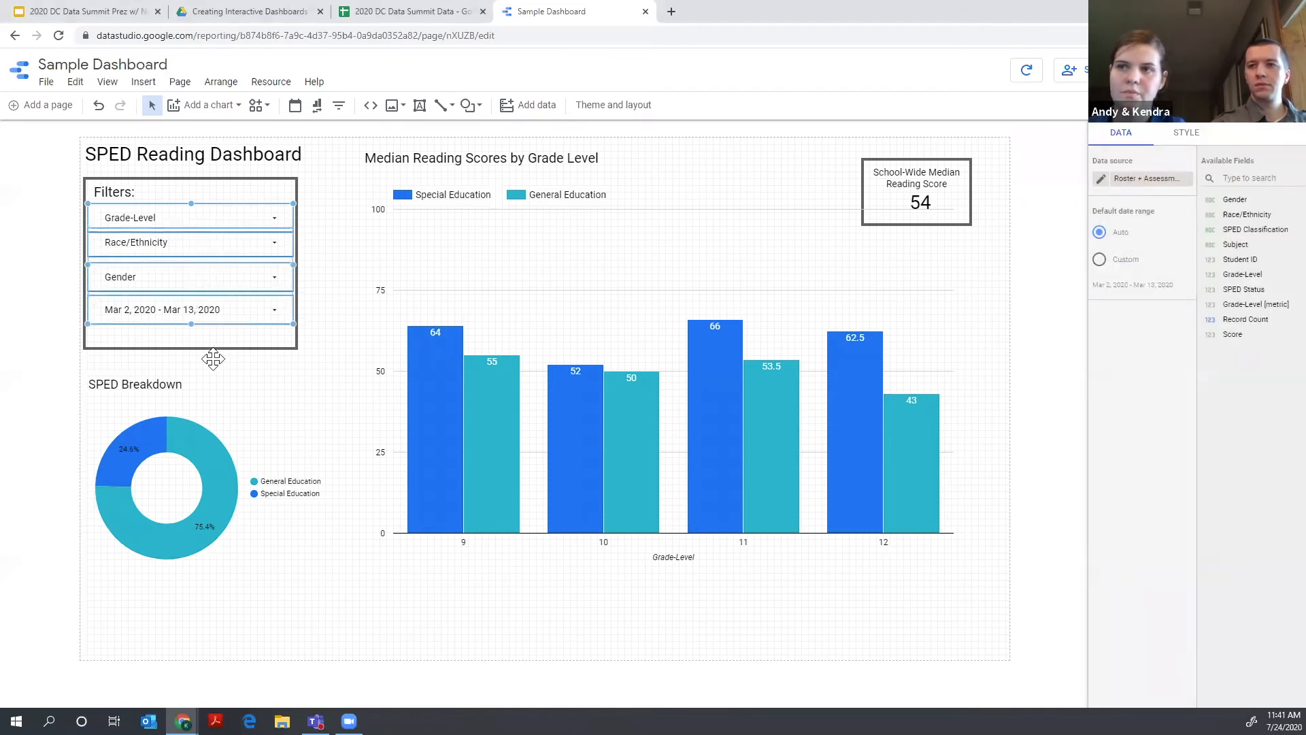
pyautogui.keyDown('shift'); pyautogui.click(208, 461); pyautogui.keyUp('shift')
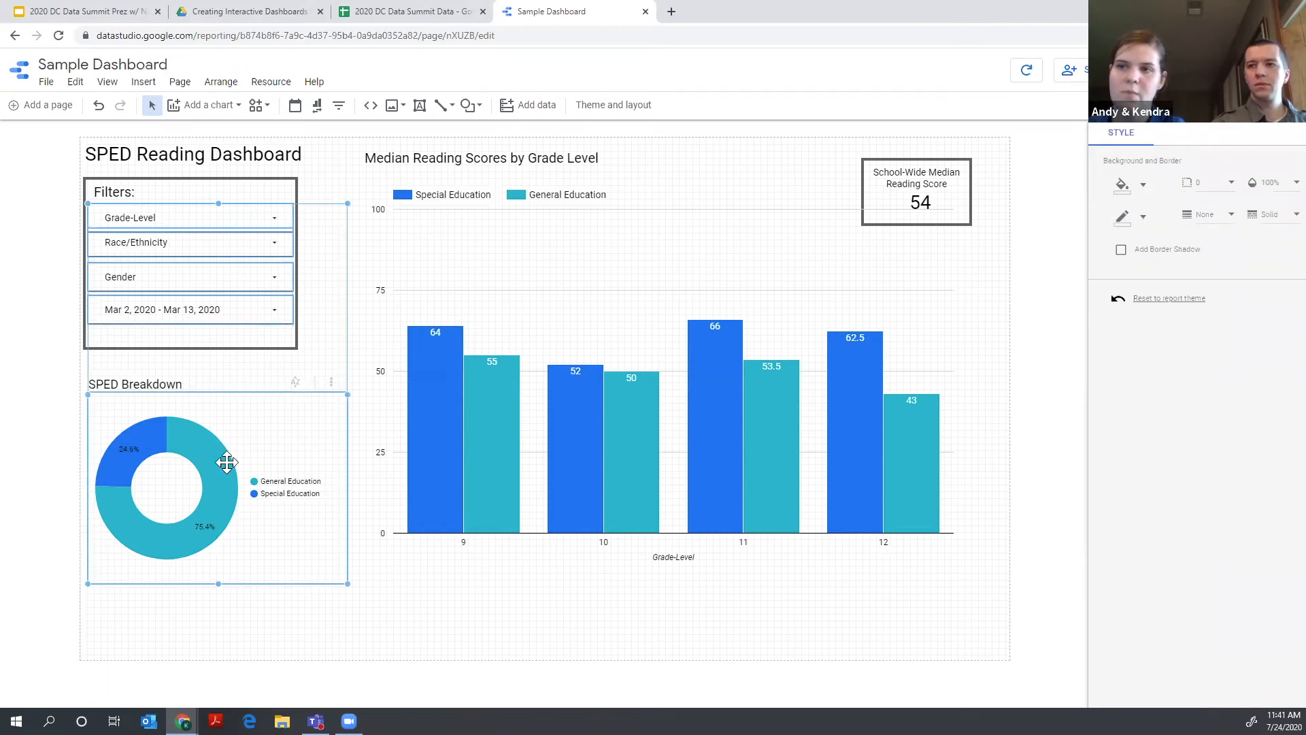
pyautogui.keyDown('shift'); pyautogui.click(698, 247); pyautogui.keyUp('shift')
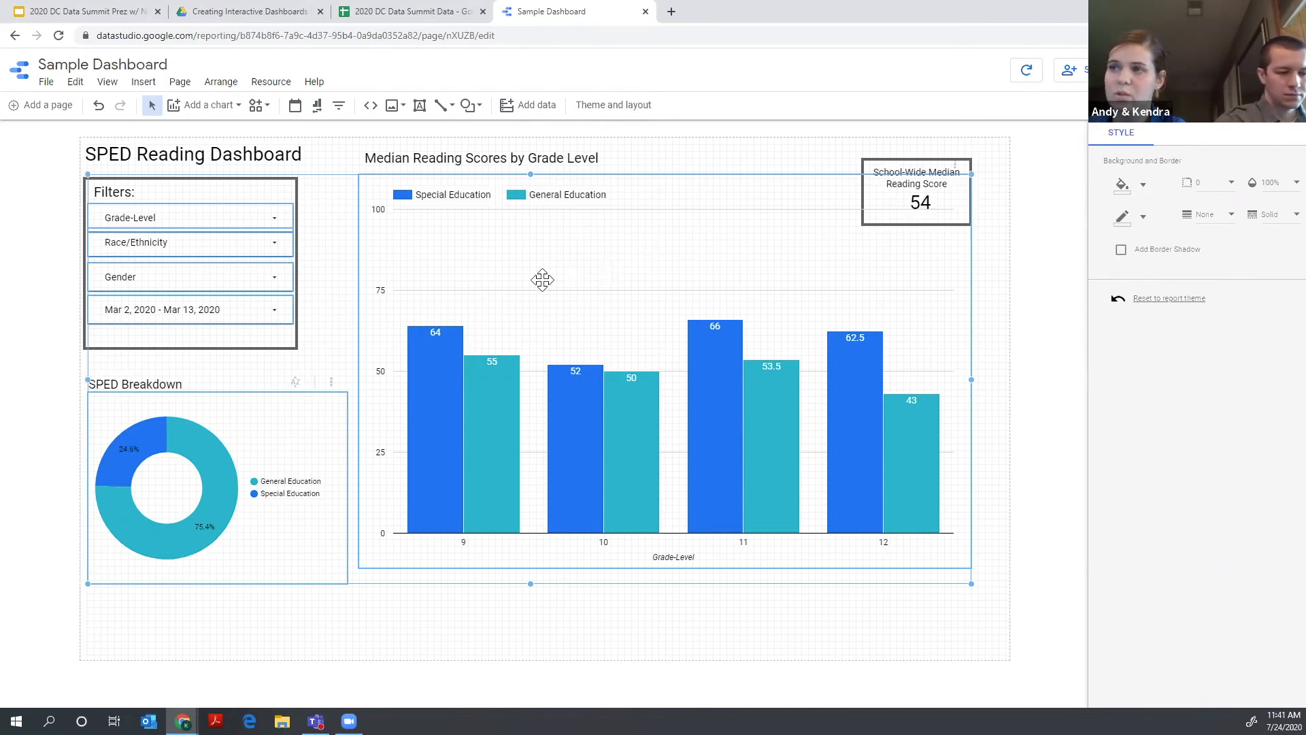
pyautogui.rightClick(476, 280)
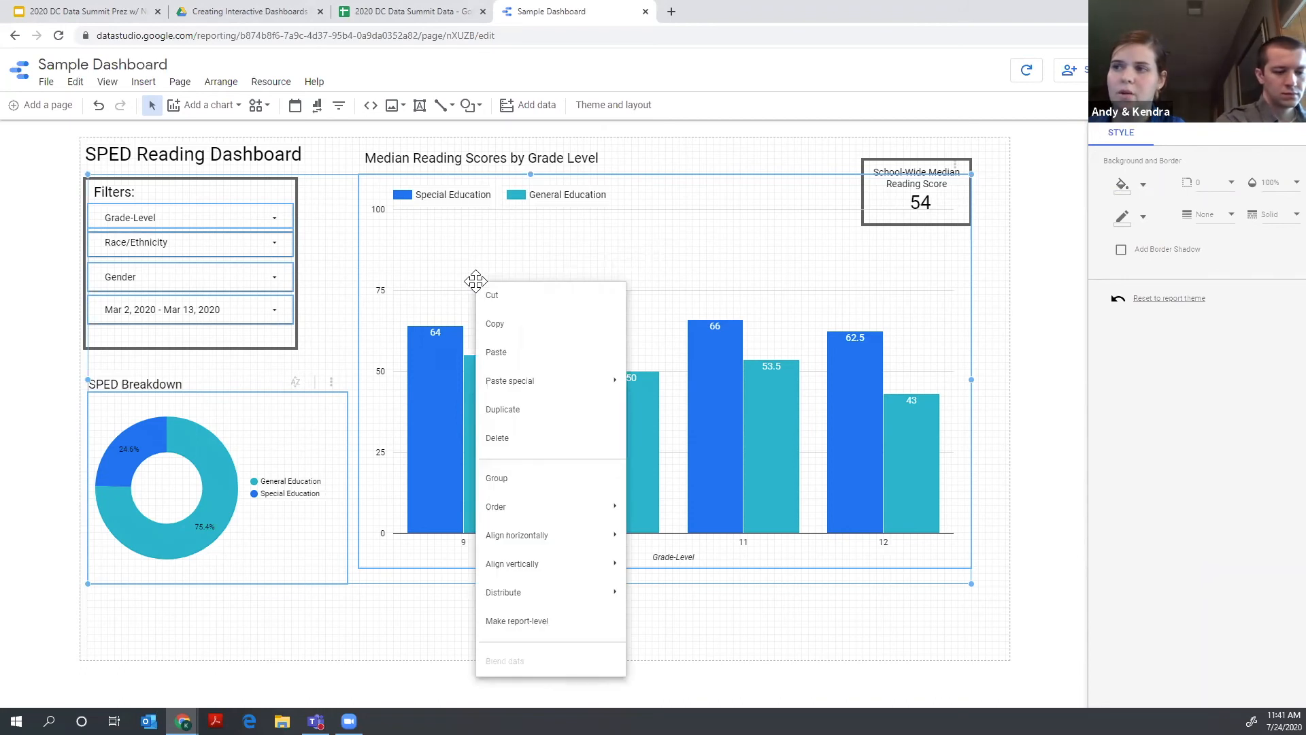
pyautogui.click(527, 479)
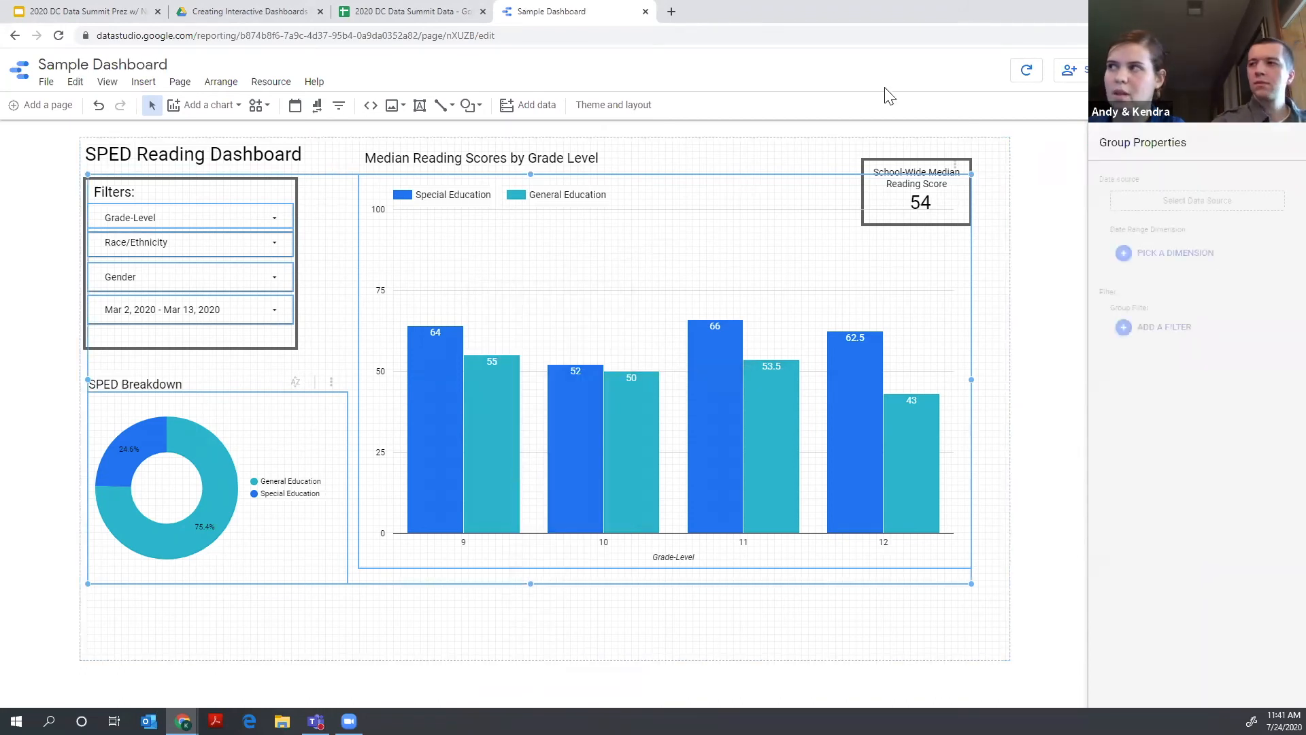
pyautogui.click(1007, 149)
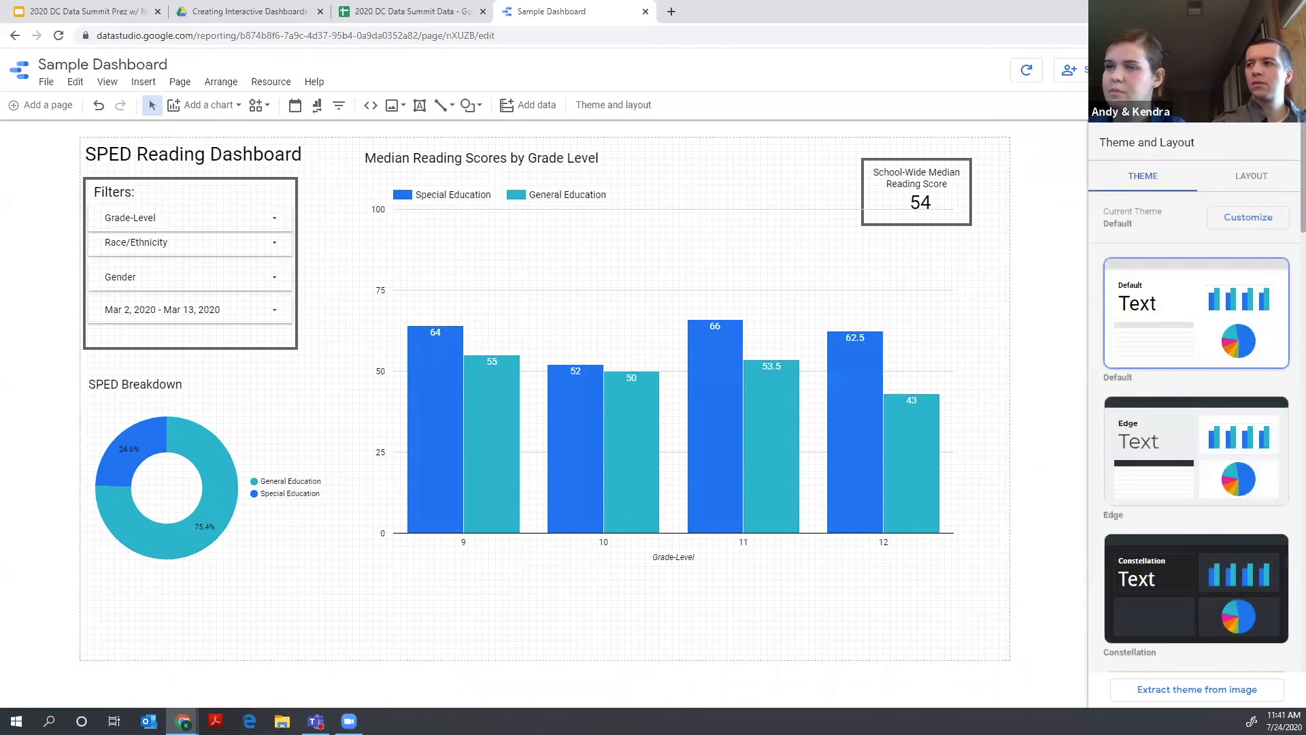
# - Retest the Grade-Level filter on the grouped charts in view mode with only grade 10, reselect all grades, and resume editing
pyautogui.click(1183, 70)
pyautogui.click(253, 212)
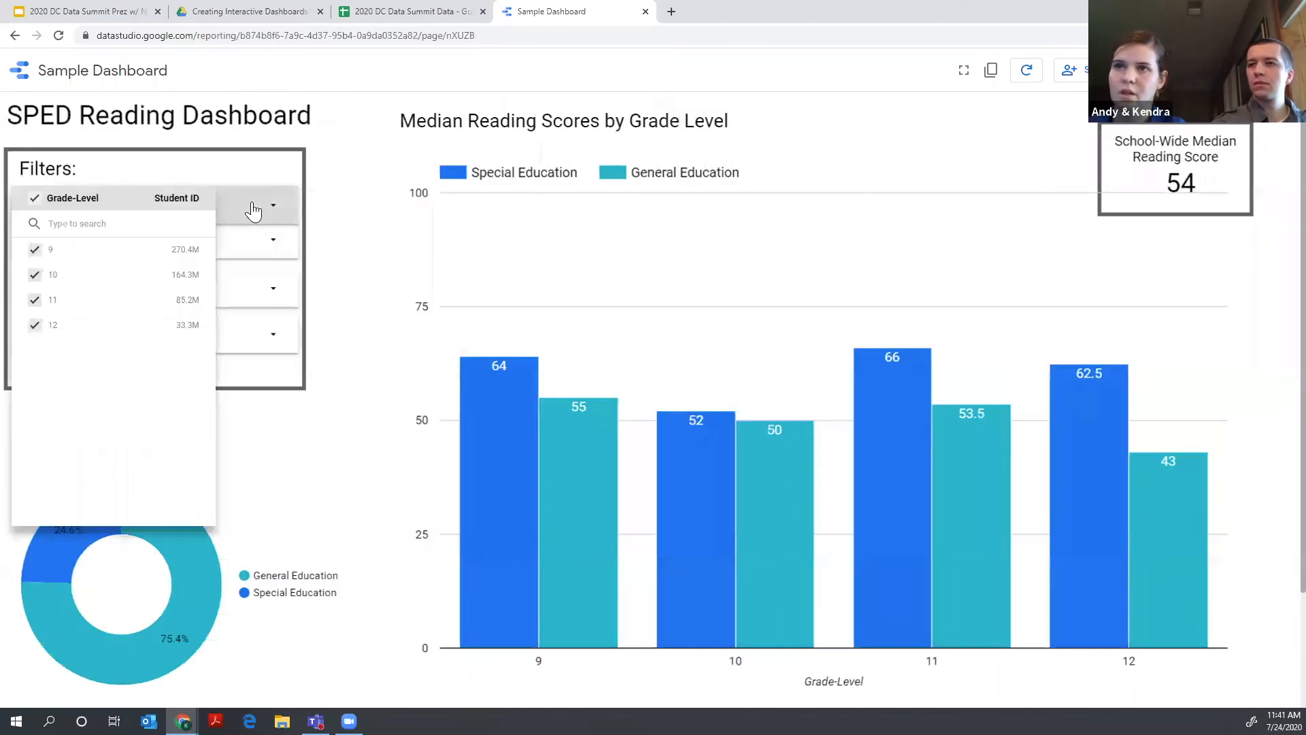
pyautogui.click(178, 278)
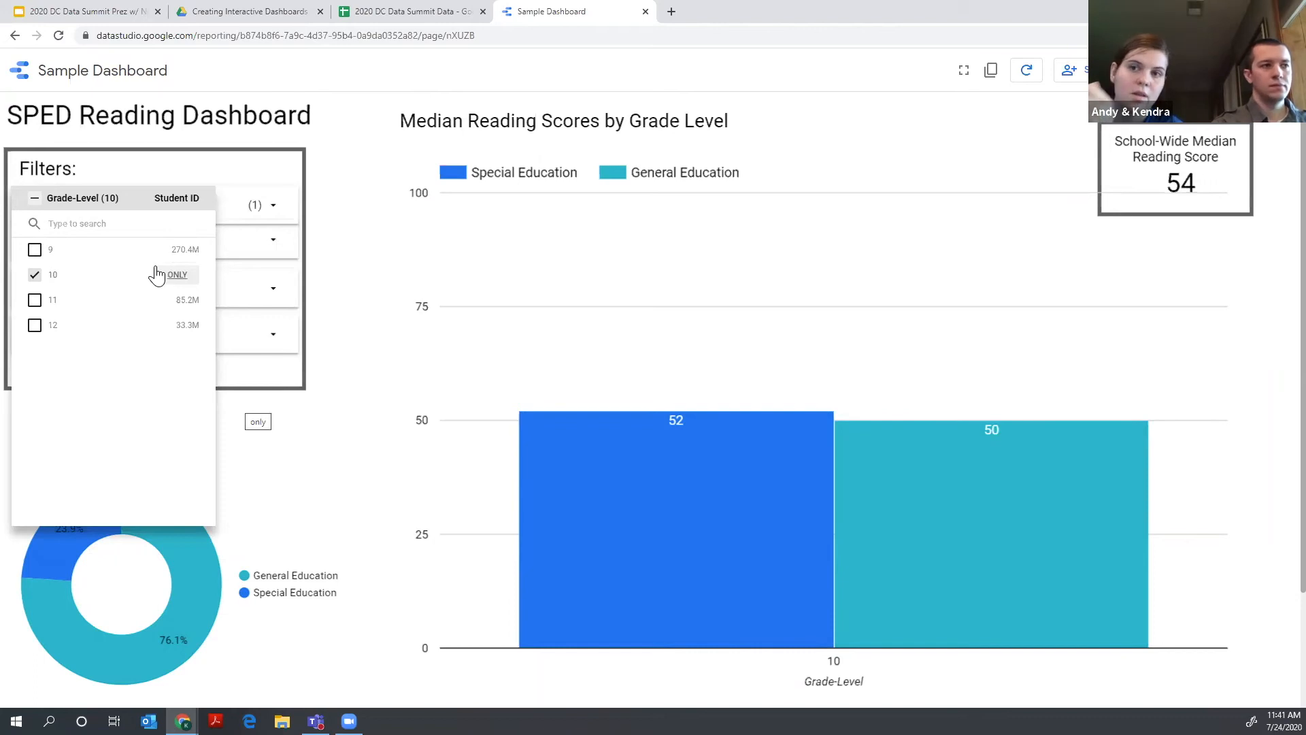
pyautogui.click(34, 198)
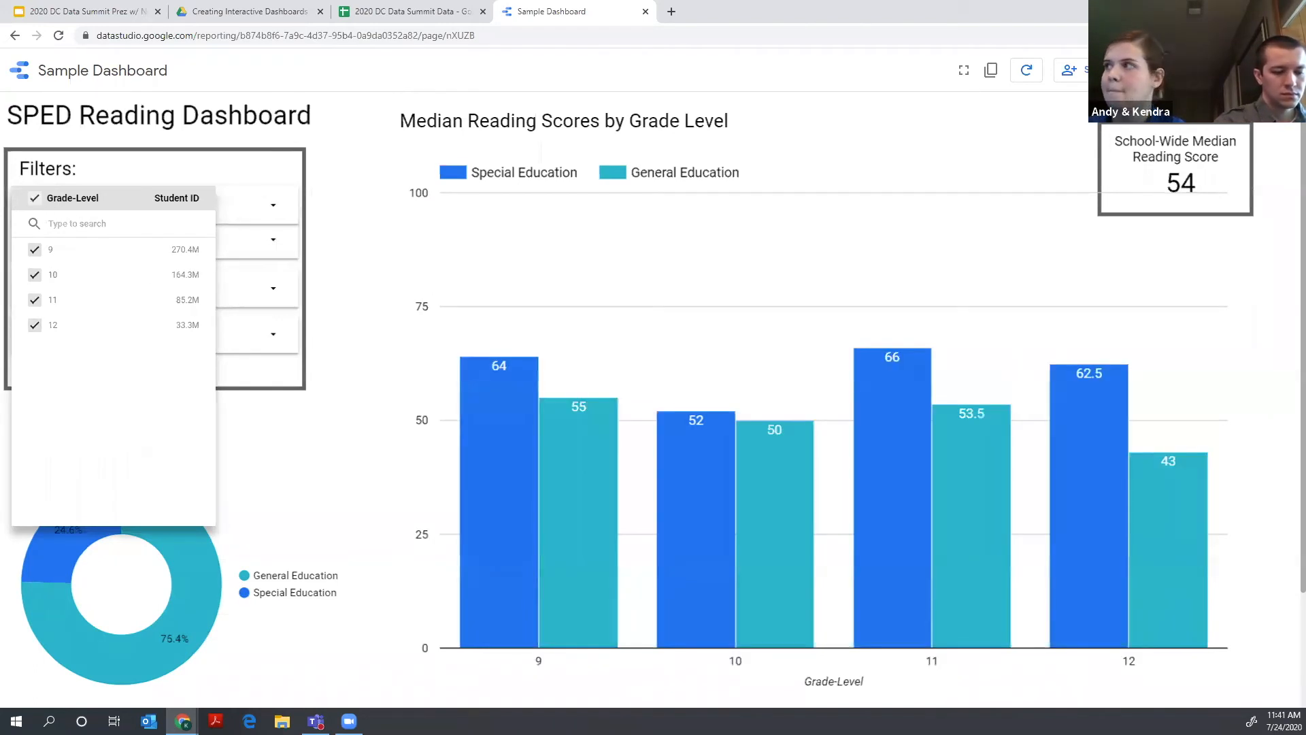
pyautogui.click(1182, 70)
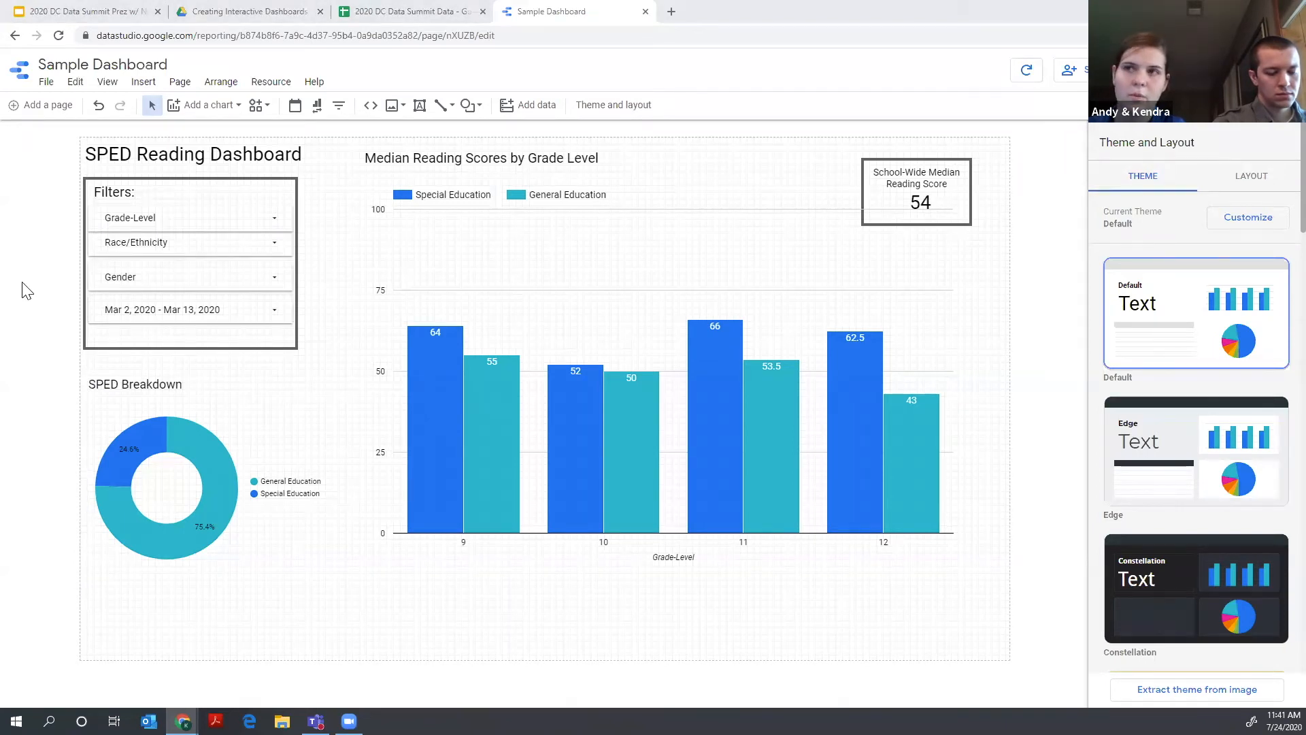
# - Nudge the Race/Ethnicity filter control down within its group to even out the spacing between the filters
pyautogui.click(179, 245)
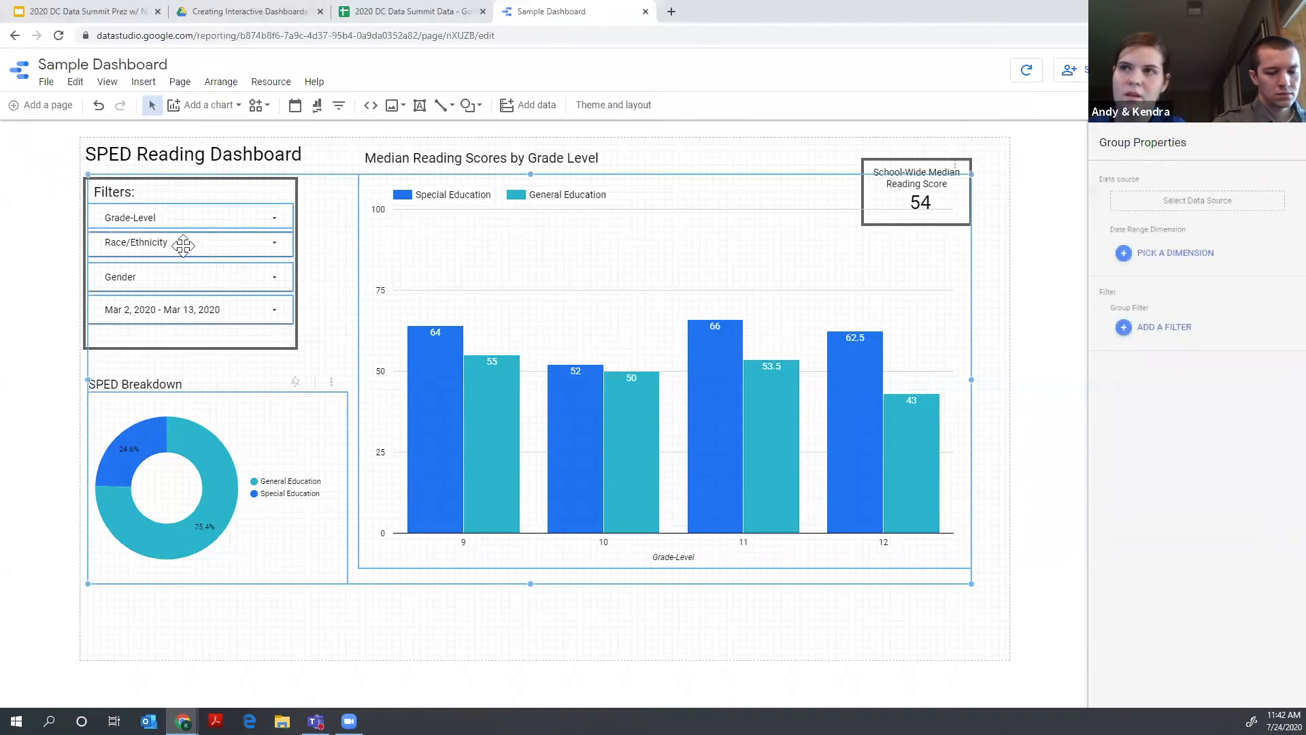
pyautogui.click(184, 246)
pyautogui.moveTo(183, 245); pyautogui.dragTo(181, 256)
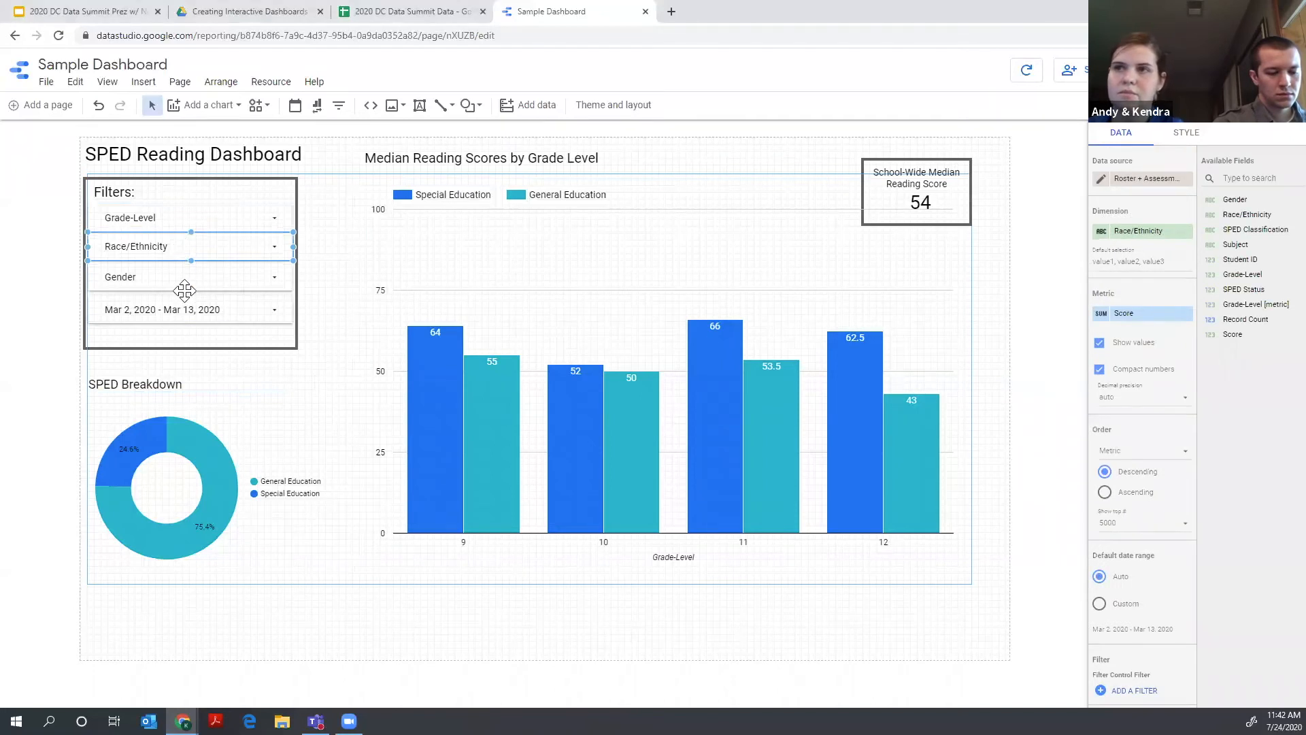
pyautogui.click(186, 283)
pyautogui.click(192, 307)
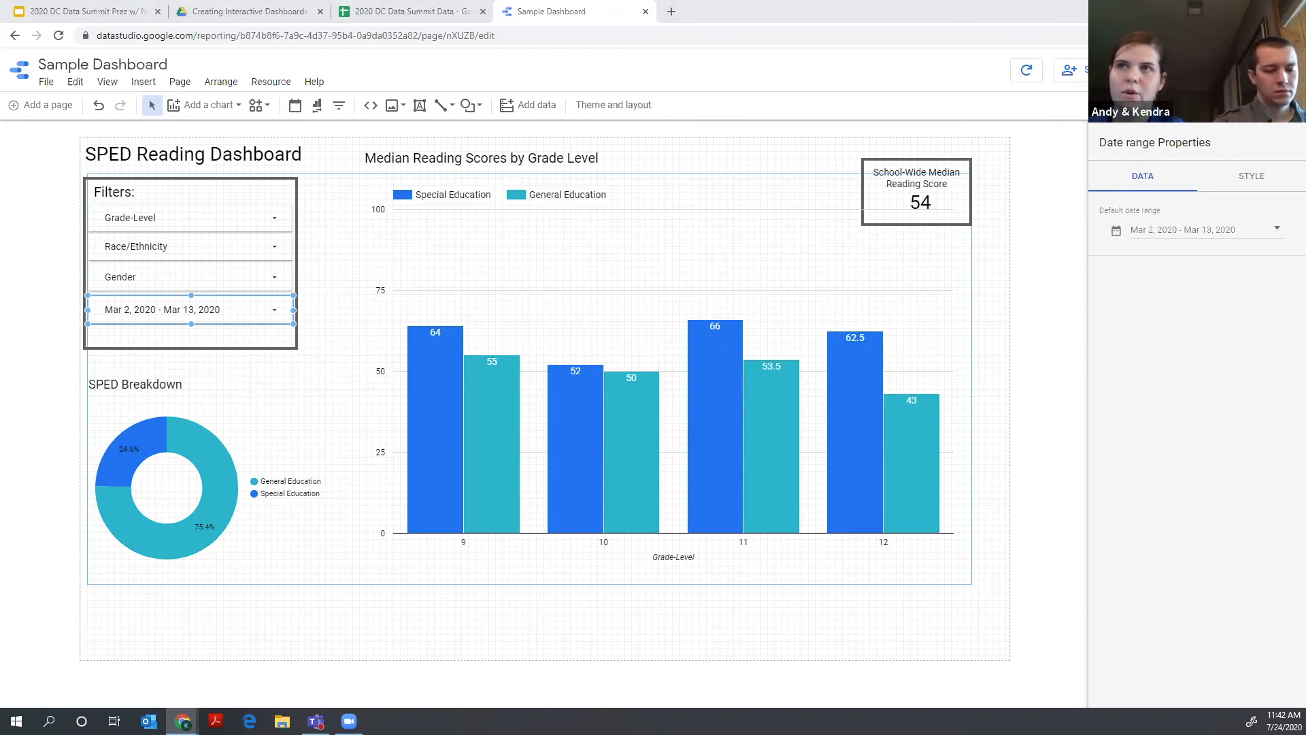
pyautogui.click(52, 249)
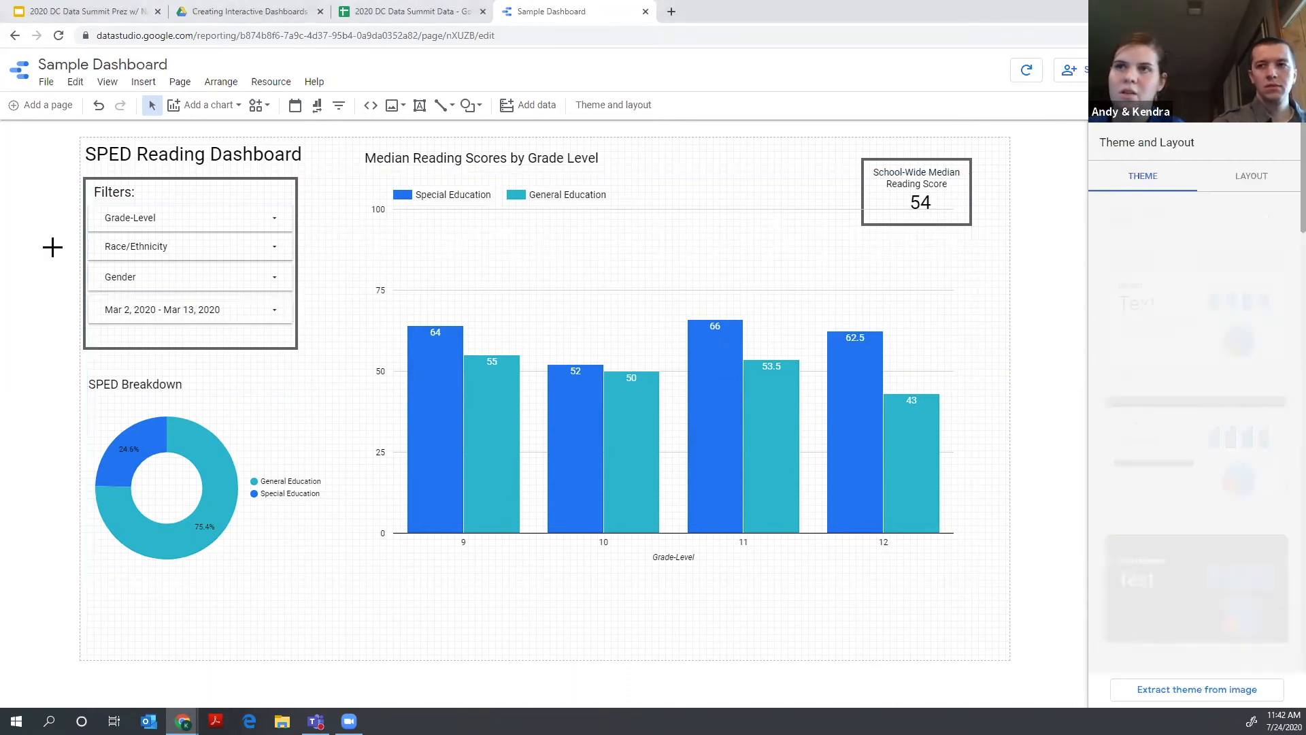
# - Add a second page to the report and place a "Home page" text box near its upper-left corner
pyautogui.click(32, 109)
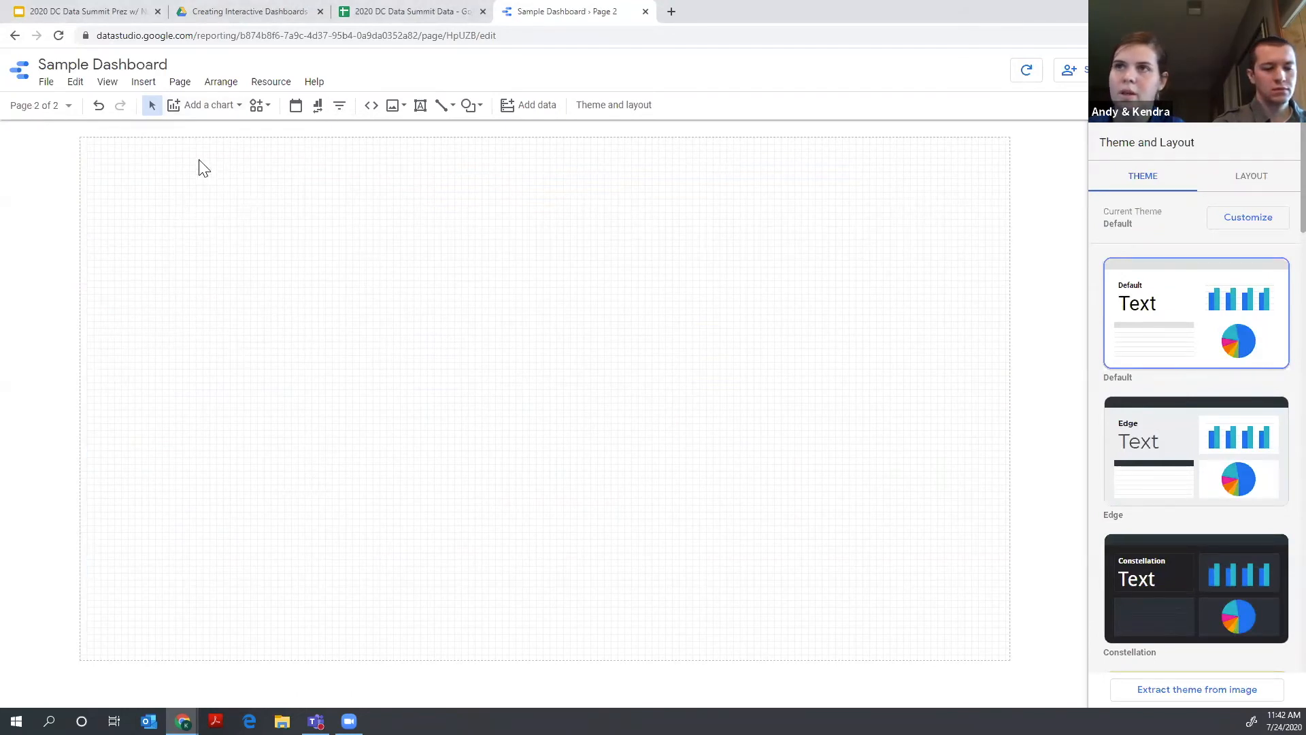
pyautogui.click(420, 106)
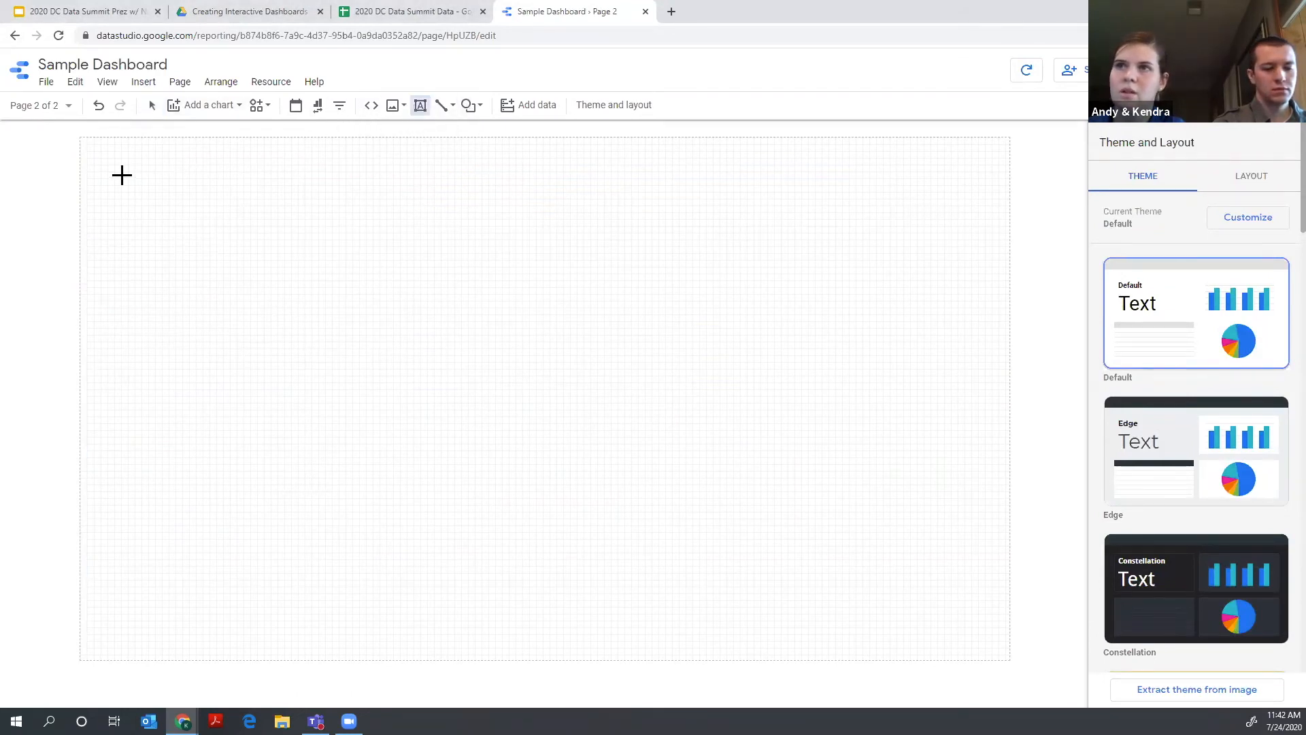
pyautogui.click(118, 168)
pyautogui.write('Home')
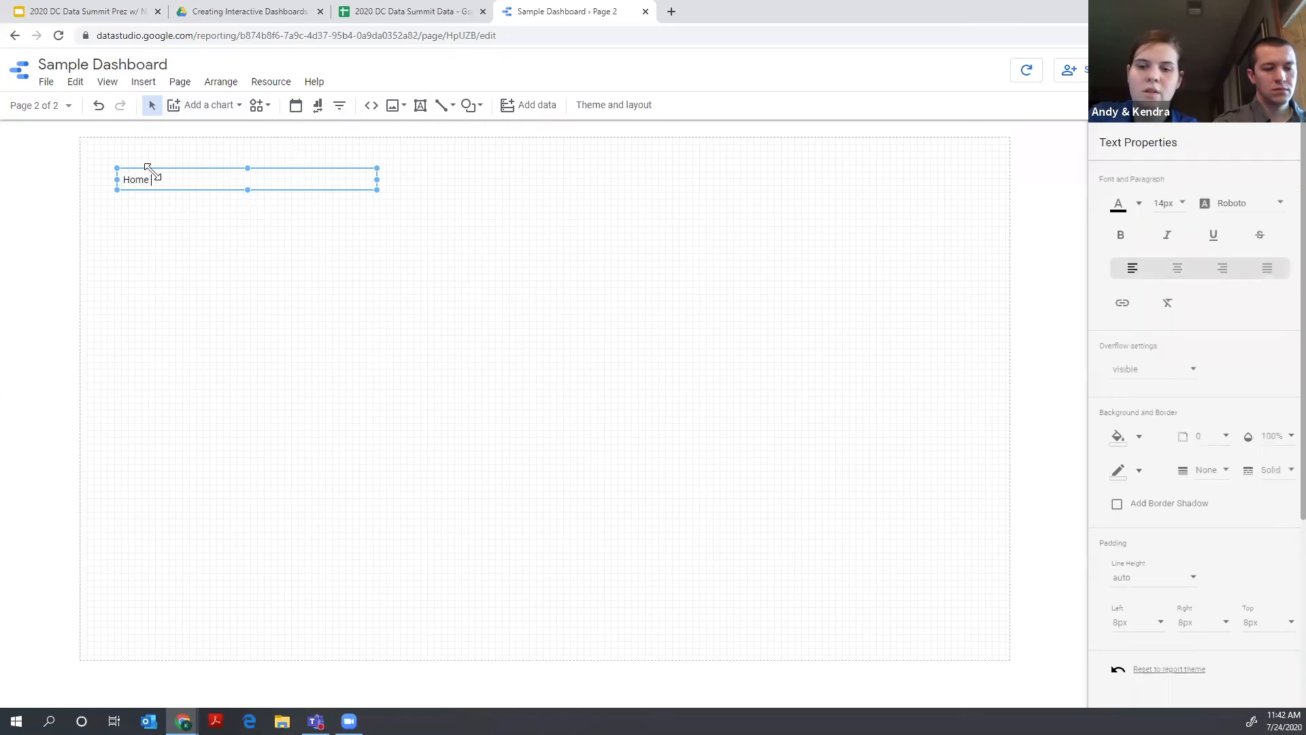
pyautogui.write(' page')
# - Set the "Home page" text to 20px and link it to Page 1 of the report
pyautogui.hotkey('ctrl', 'a')
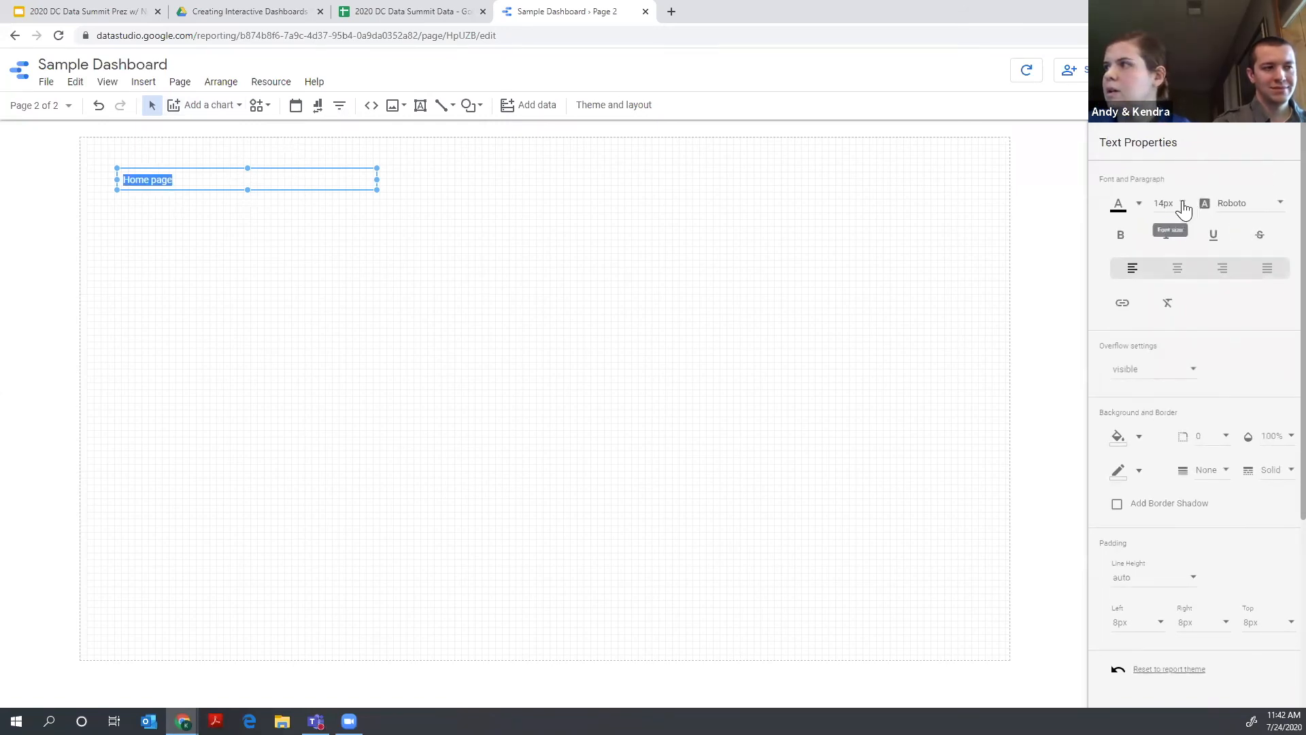
pyautogui.click(1167, 204)
pyautogui.click(1165, 301)
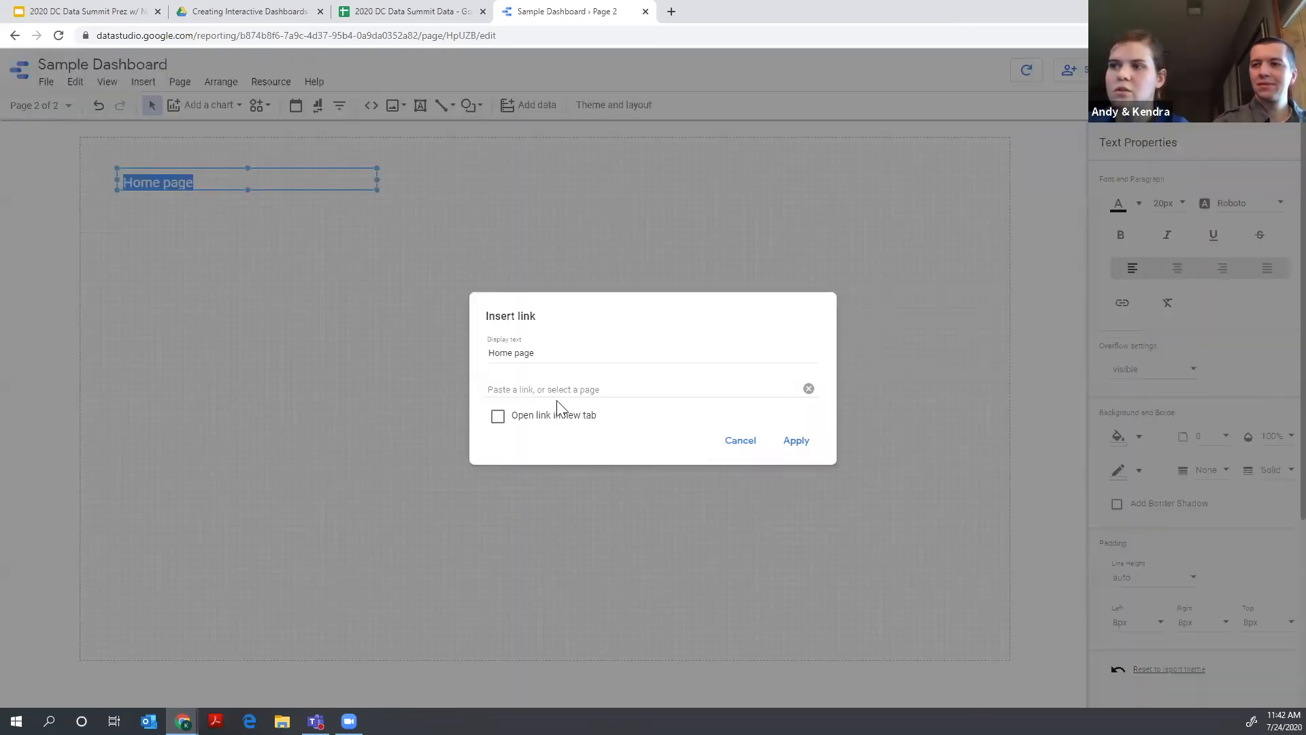
pyautogui.click(569, 385)
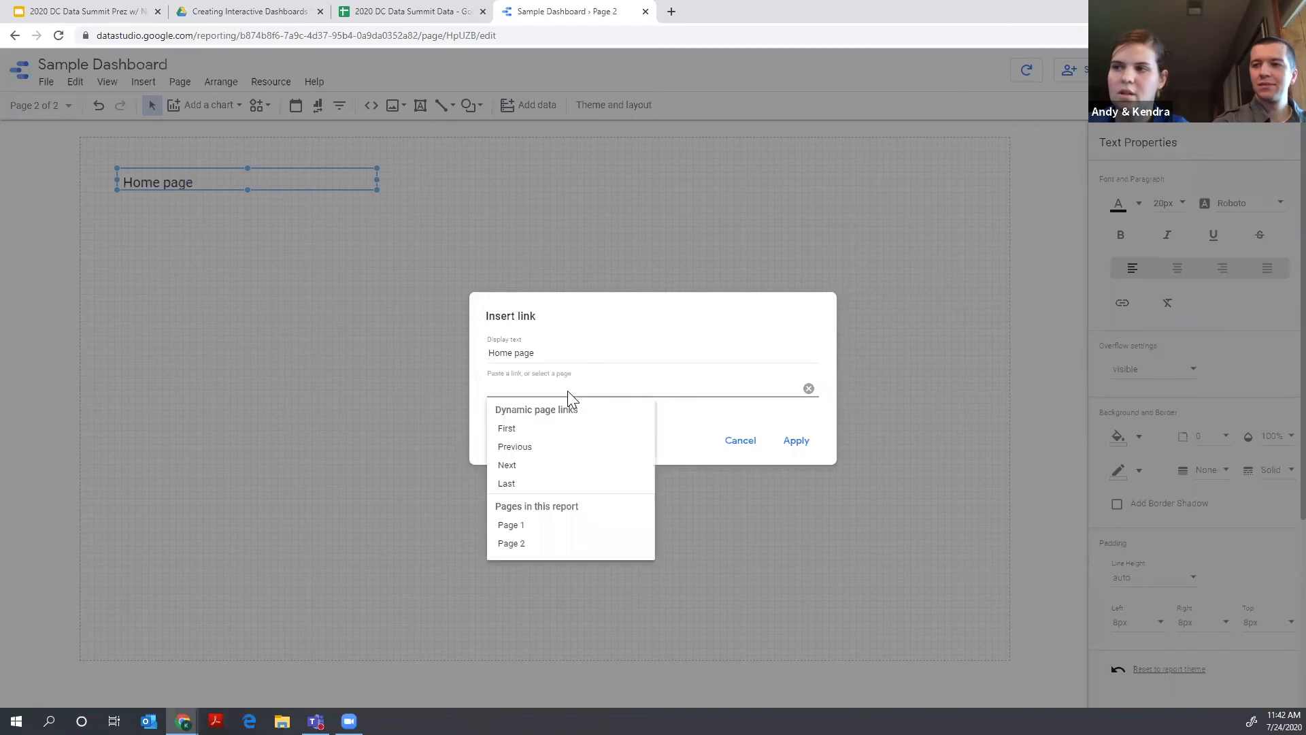
pyautogui.click(522, 530)
pyautogui.click(795, 442)
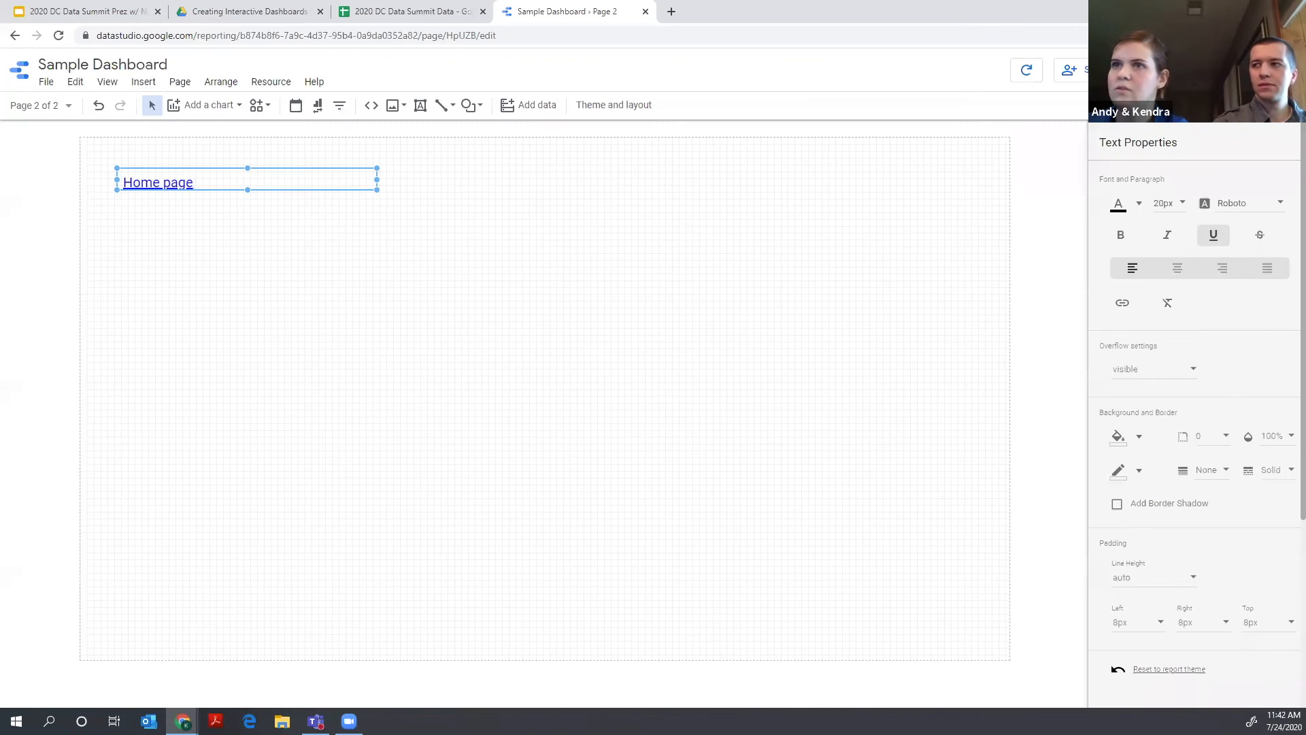
# - Test the "Home page" link in view mode, then return Page 1 to editing
pyautogui.click(1176, 70)
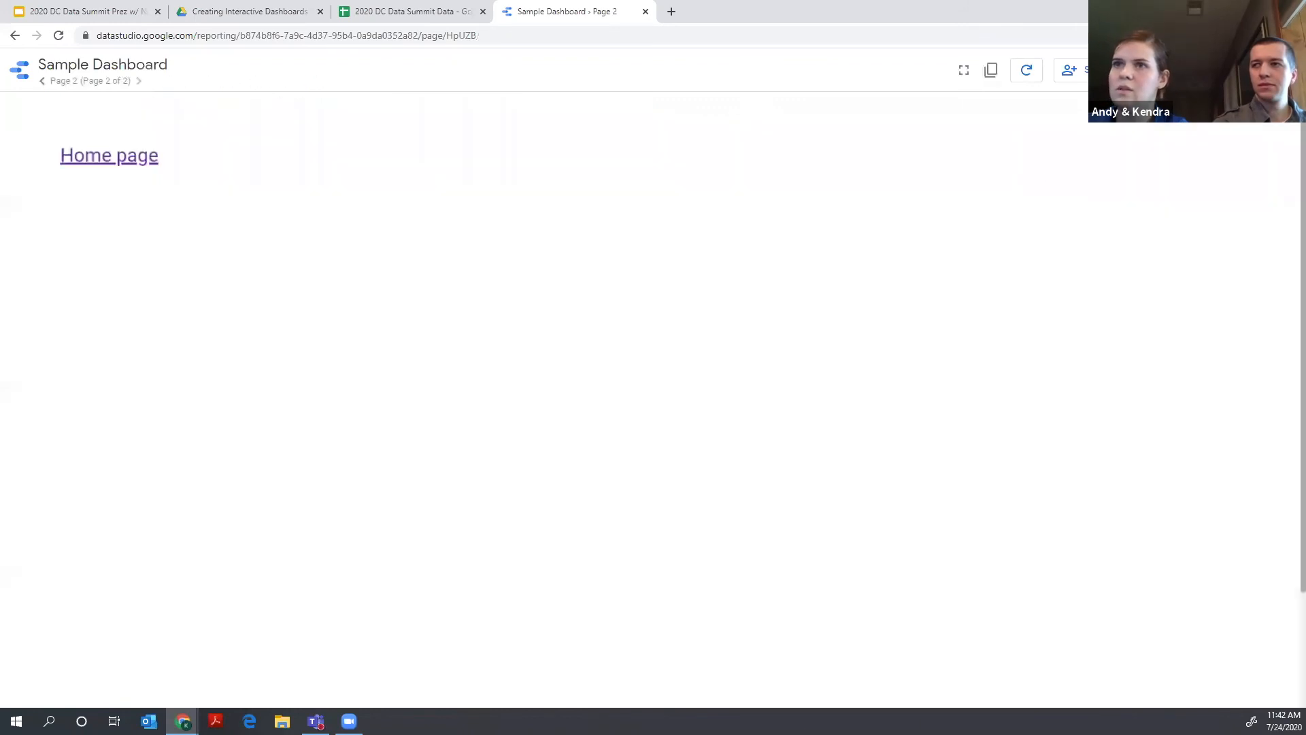
pyautogui.click(119, 164)
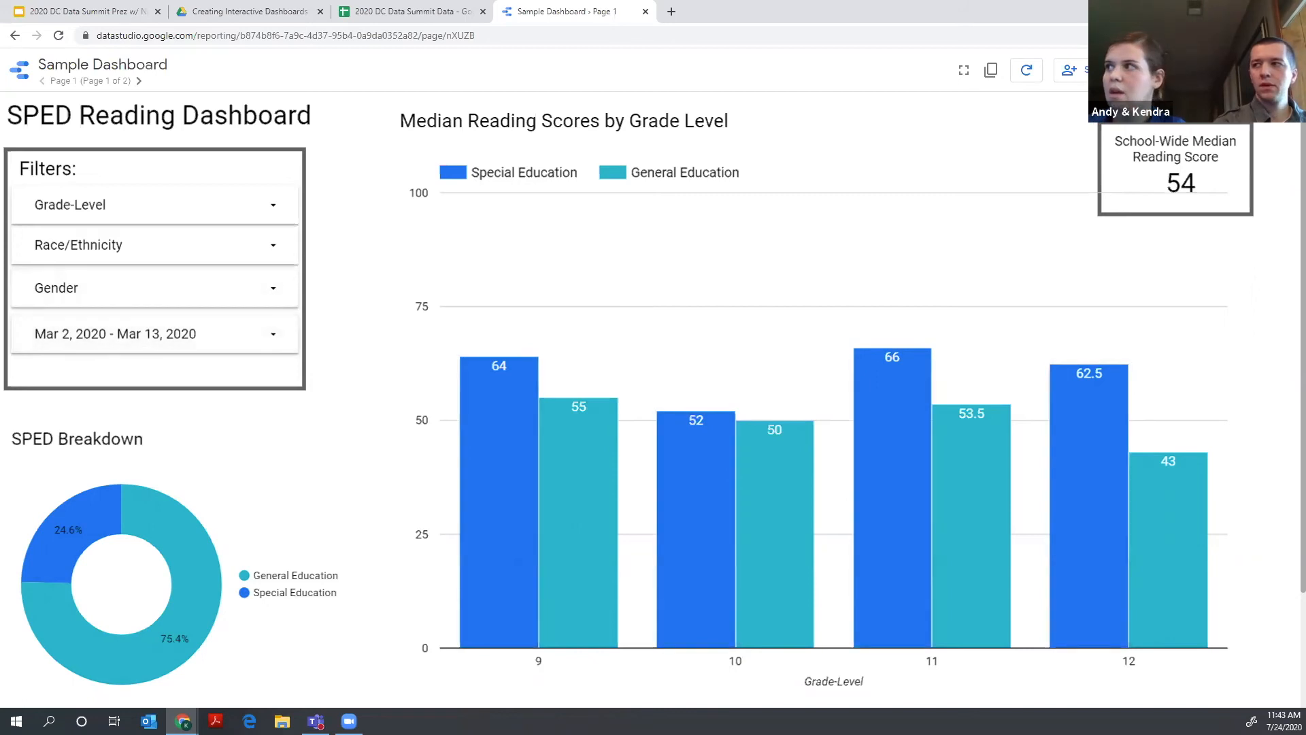
pyautogui.click(1182, 70)
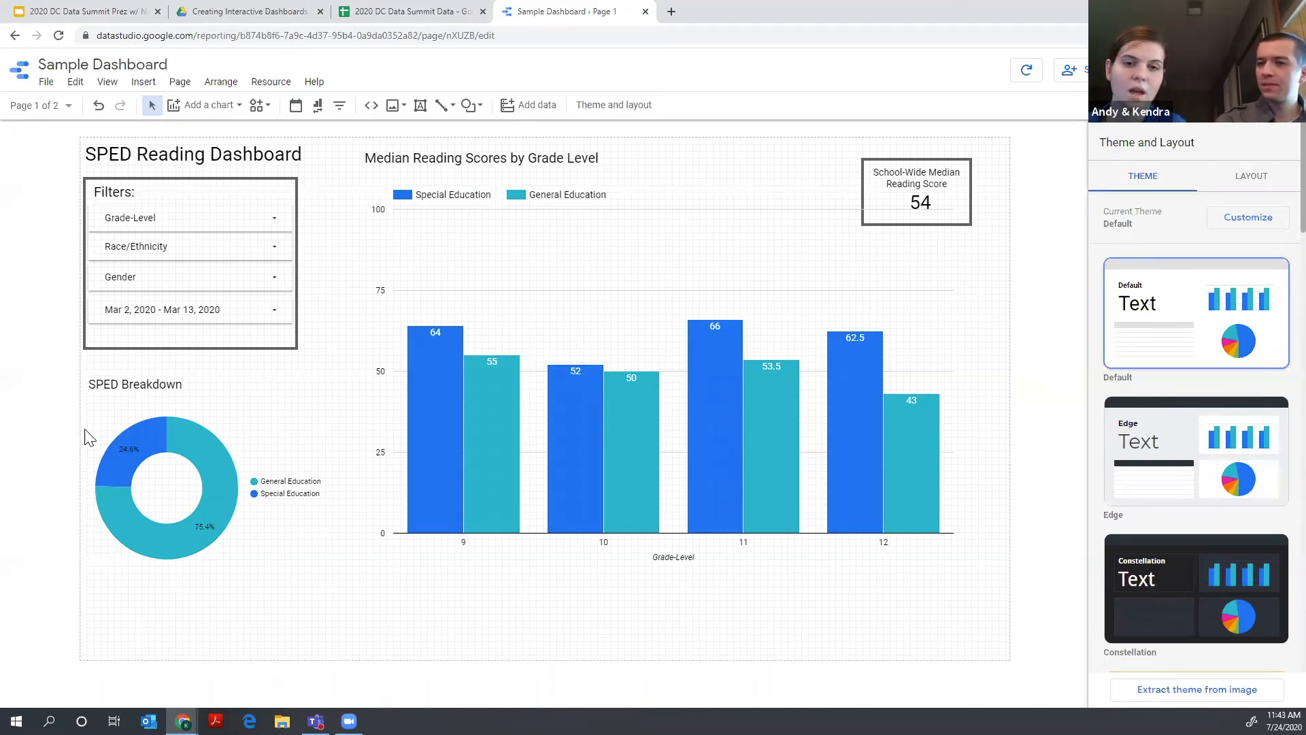
# - Switch to the 2020 DC Data Summit Data spreadsheet and review its Roster and Assessments sheets
pyautogui.click(431, 11)
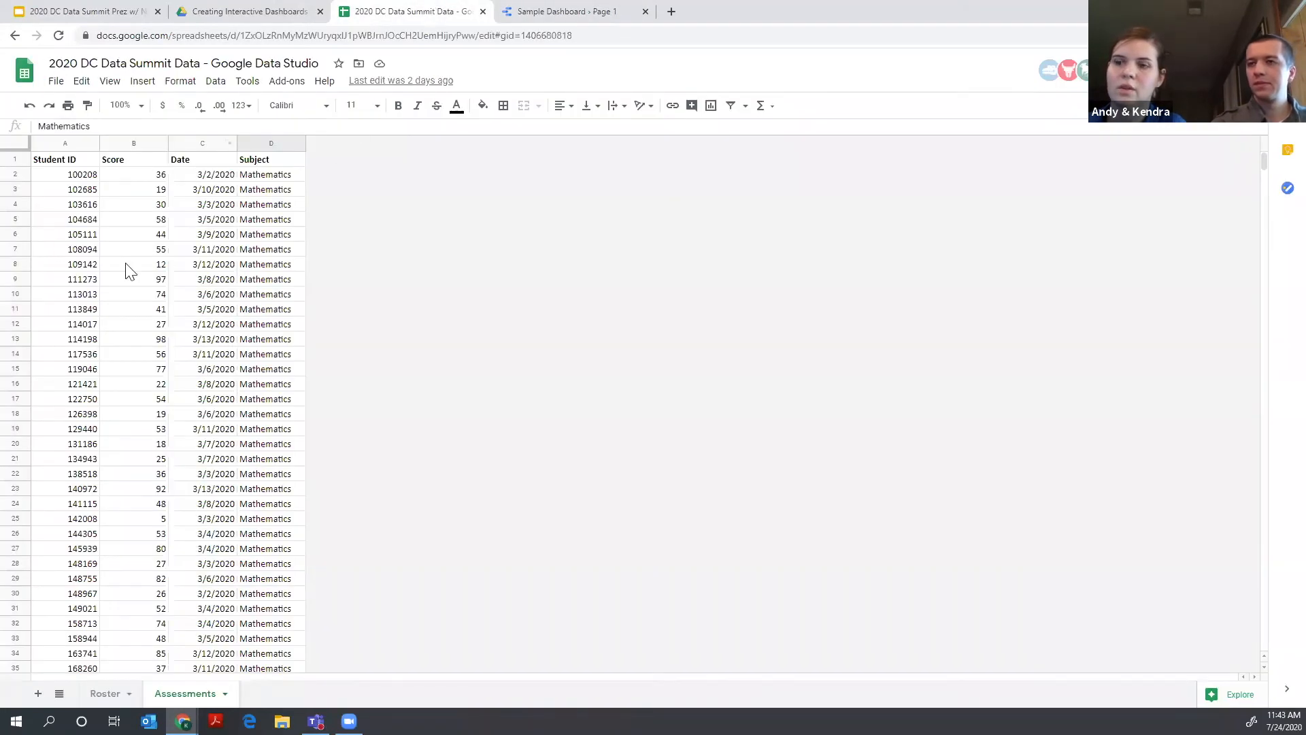
pyautogui.click(105, 693)
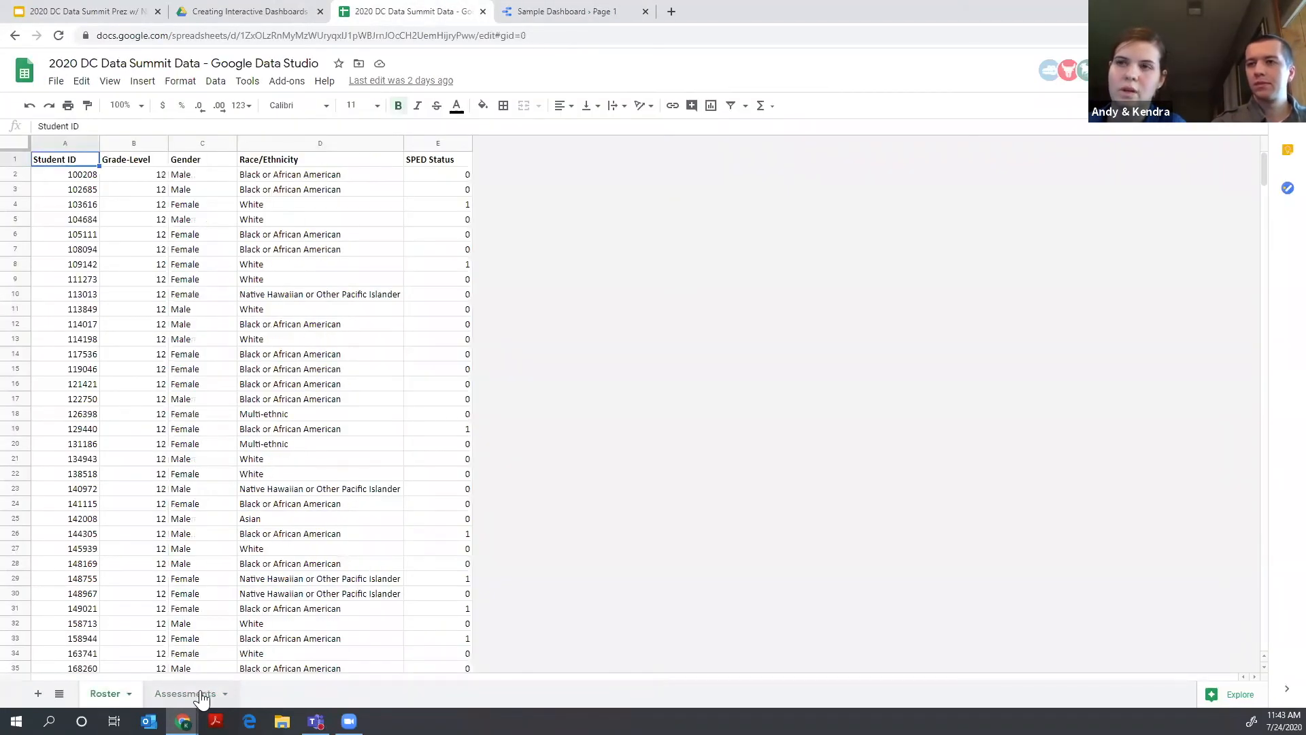
pyautogui.click(182, 693)
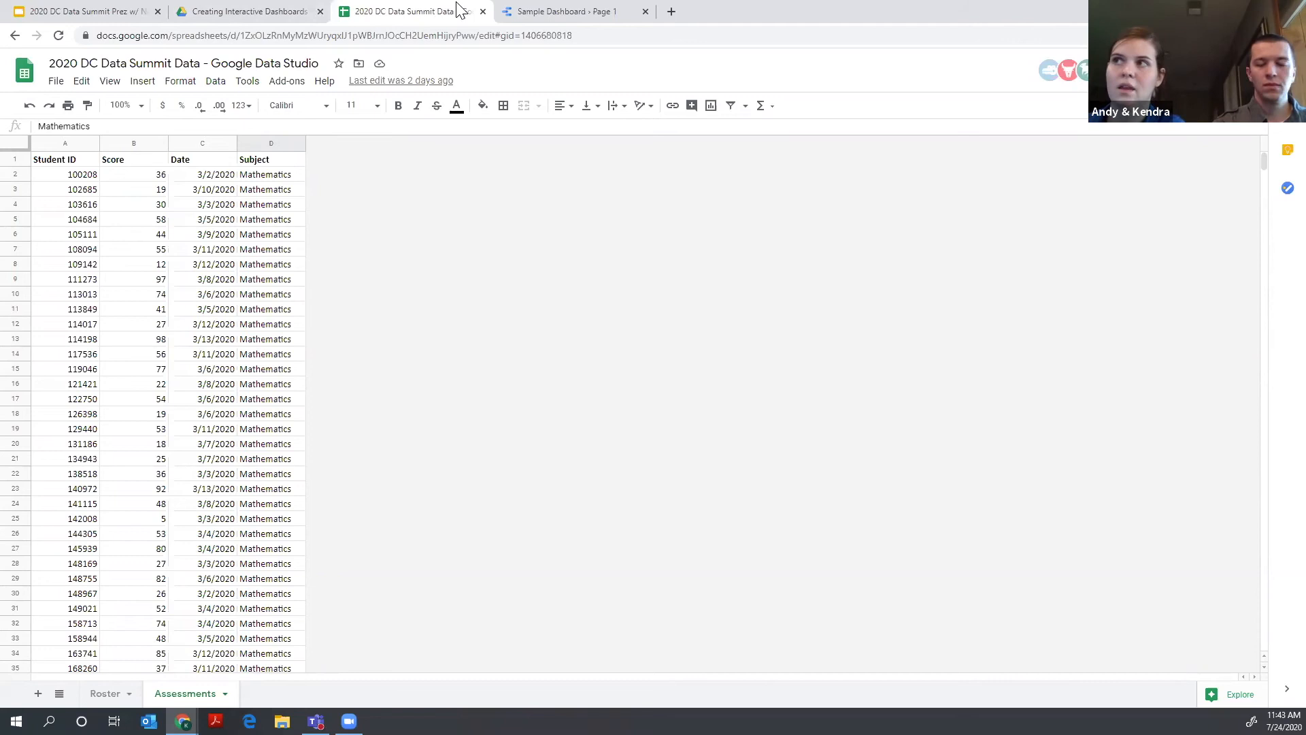
# - Switch from the spreadsheet to the Sample Dashboard report and refresh its data
pyautogui.hotkey('ctrl', 'Tab')
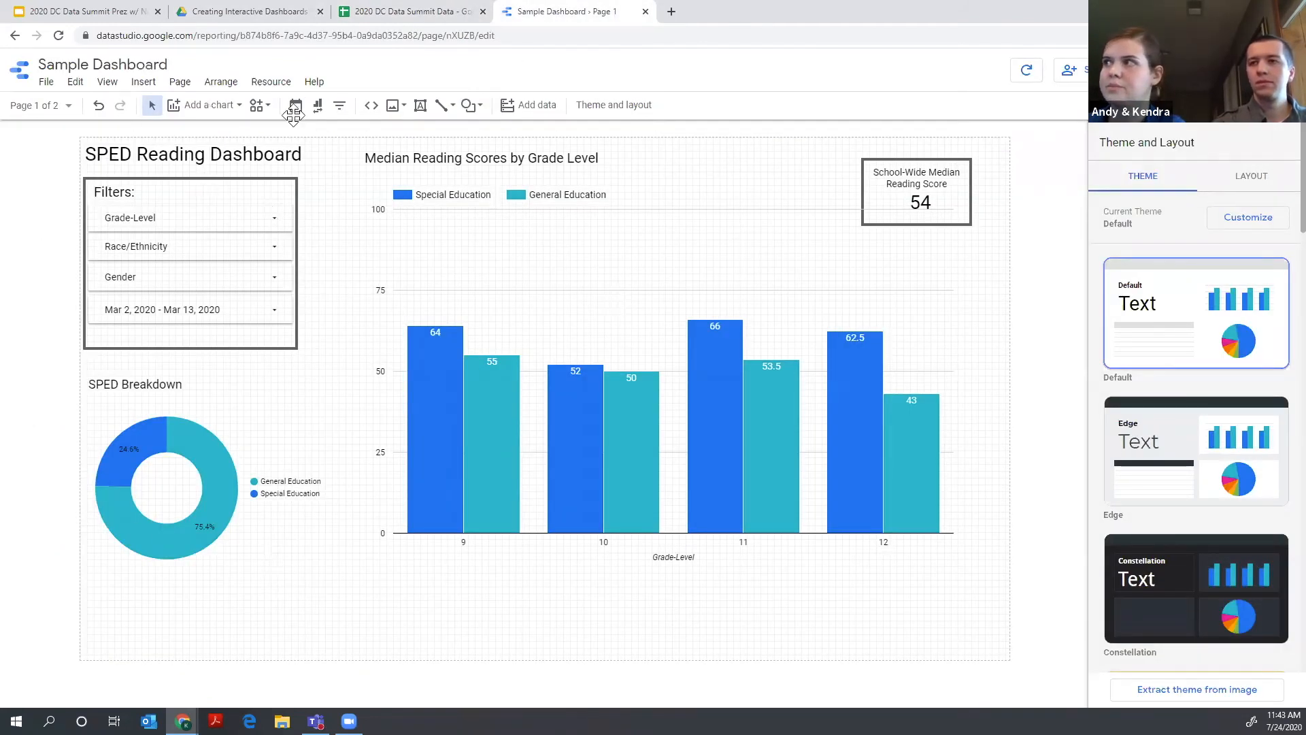
pyautogui.click(1026, 76)
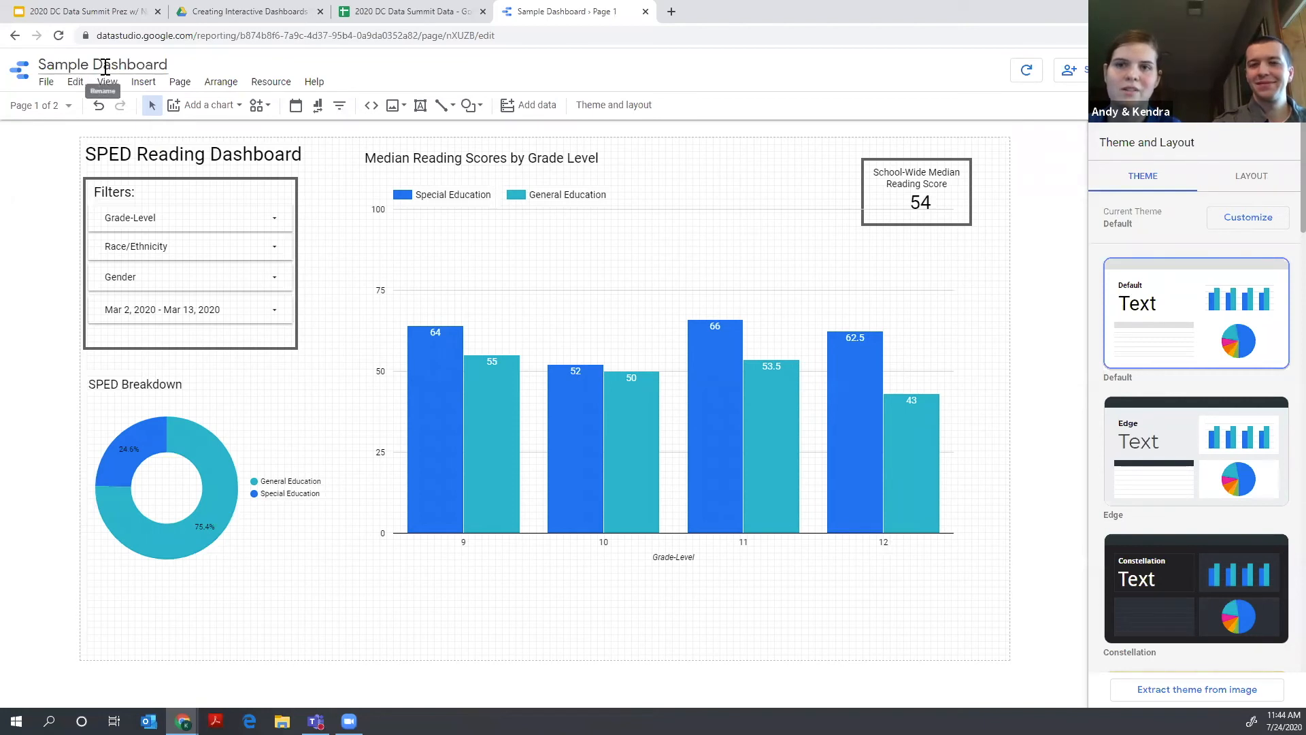
# - Switch to the 2020 DC Data Summit presentation, advance to the dashboard tips and tricks slide, and compare it with the Assessments sheet
pyautogui.click(68, 10)
pyautogui.click(185, 134)
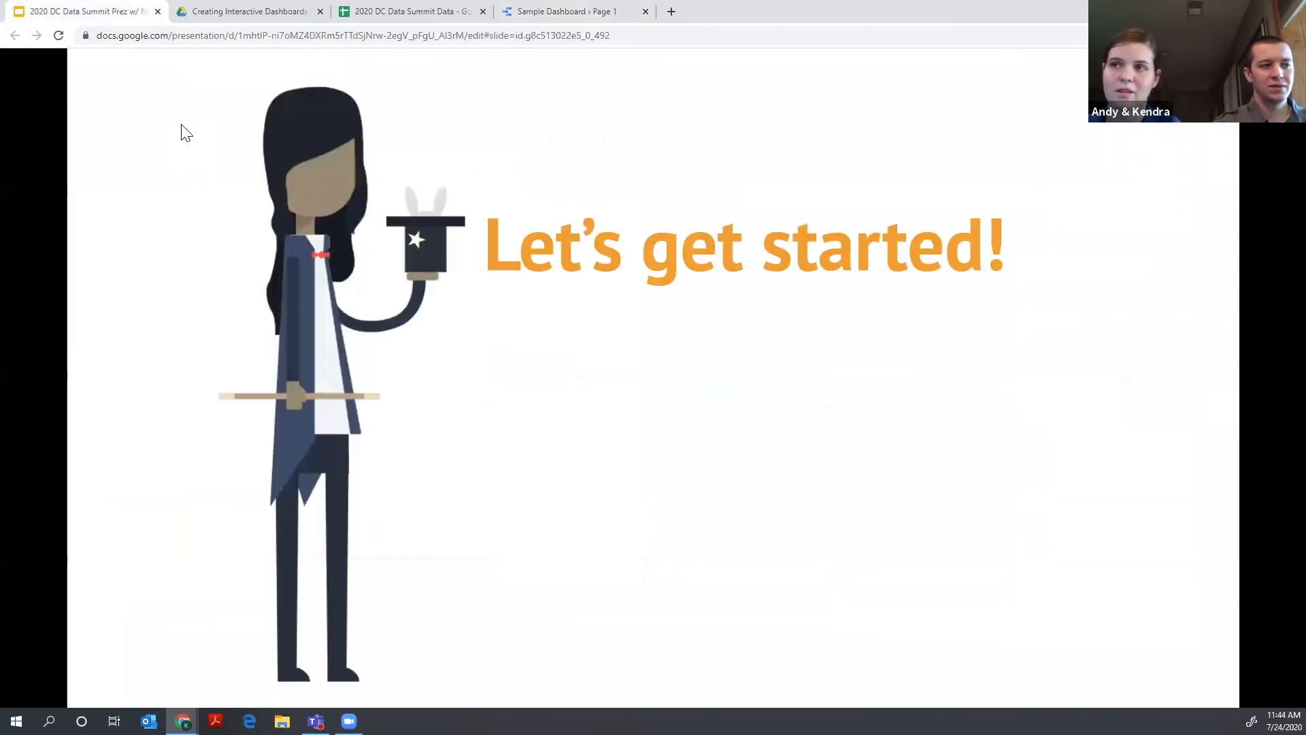
pyautogui.click(183, 128)
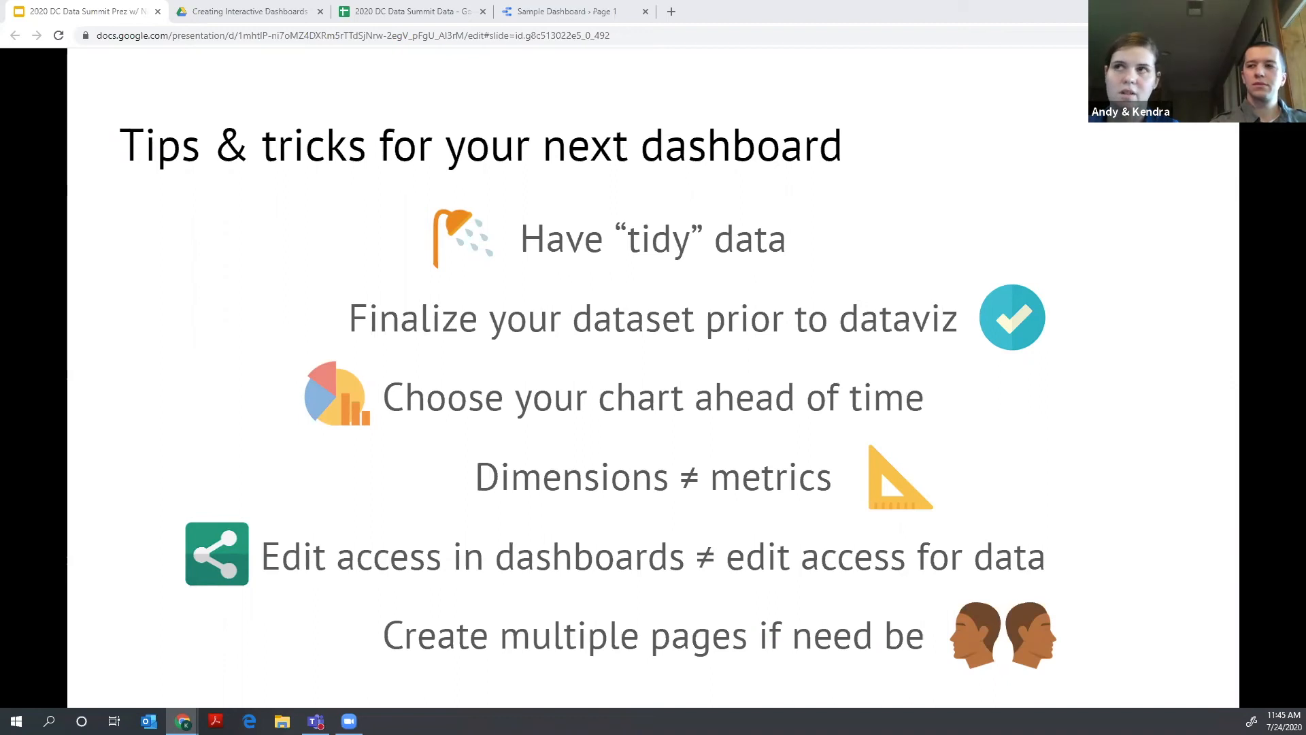
pyautogui.click(441, 12)
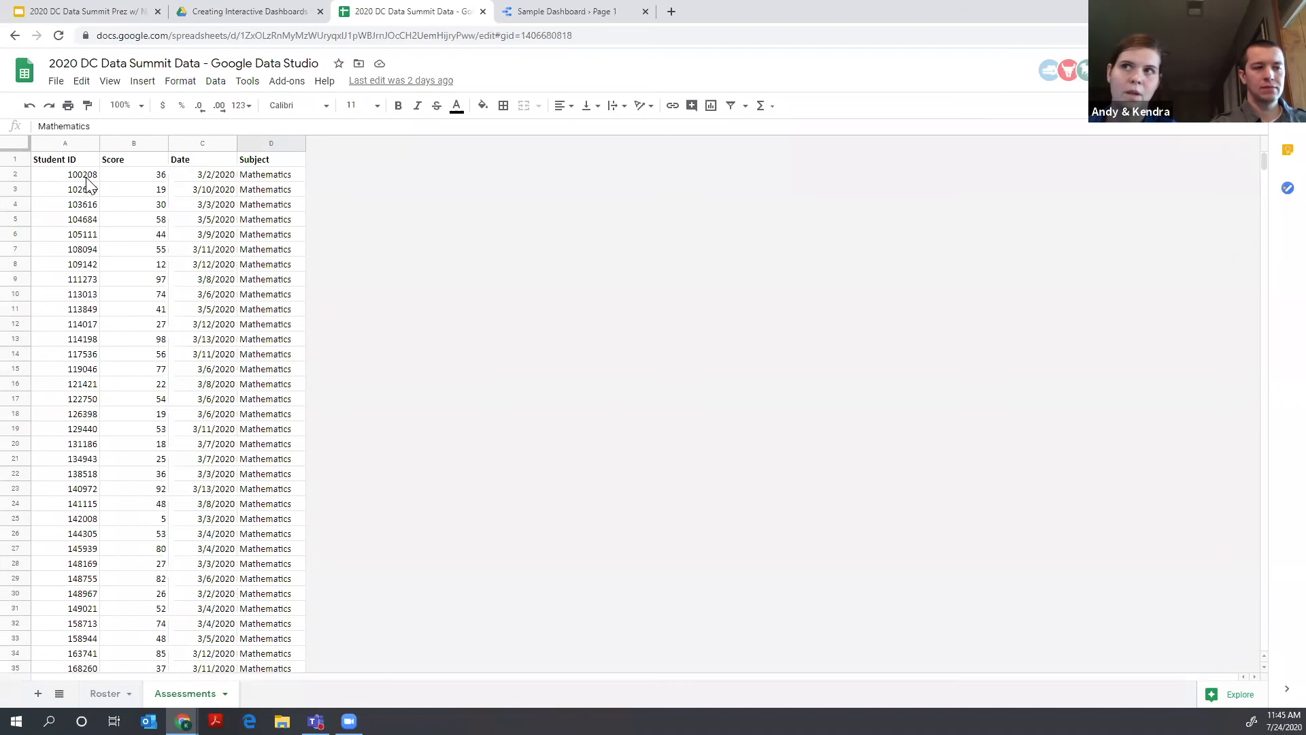
pyautogui.click(74, 12)
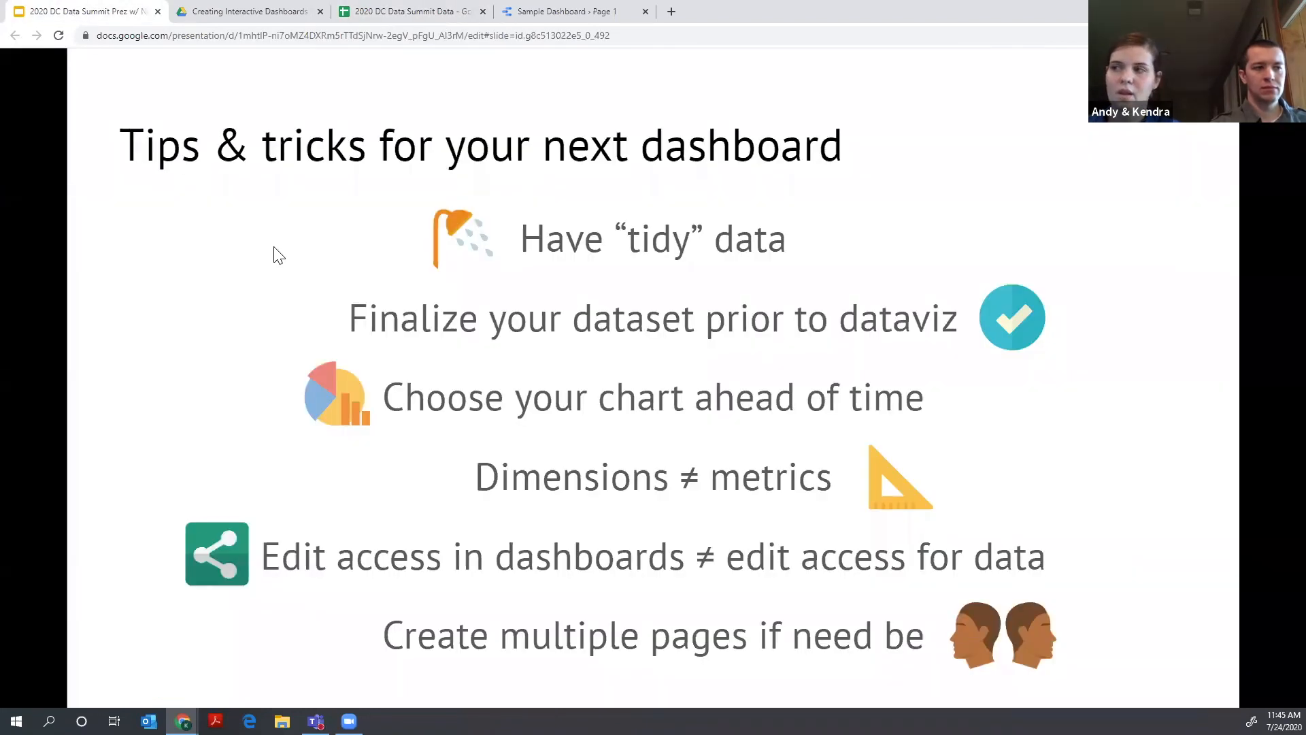
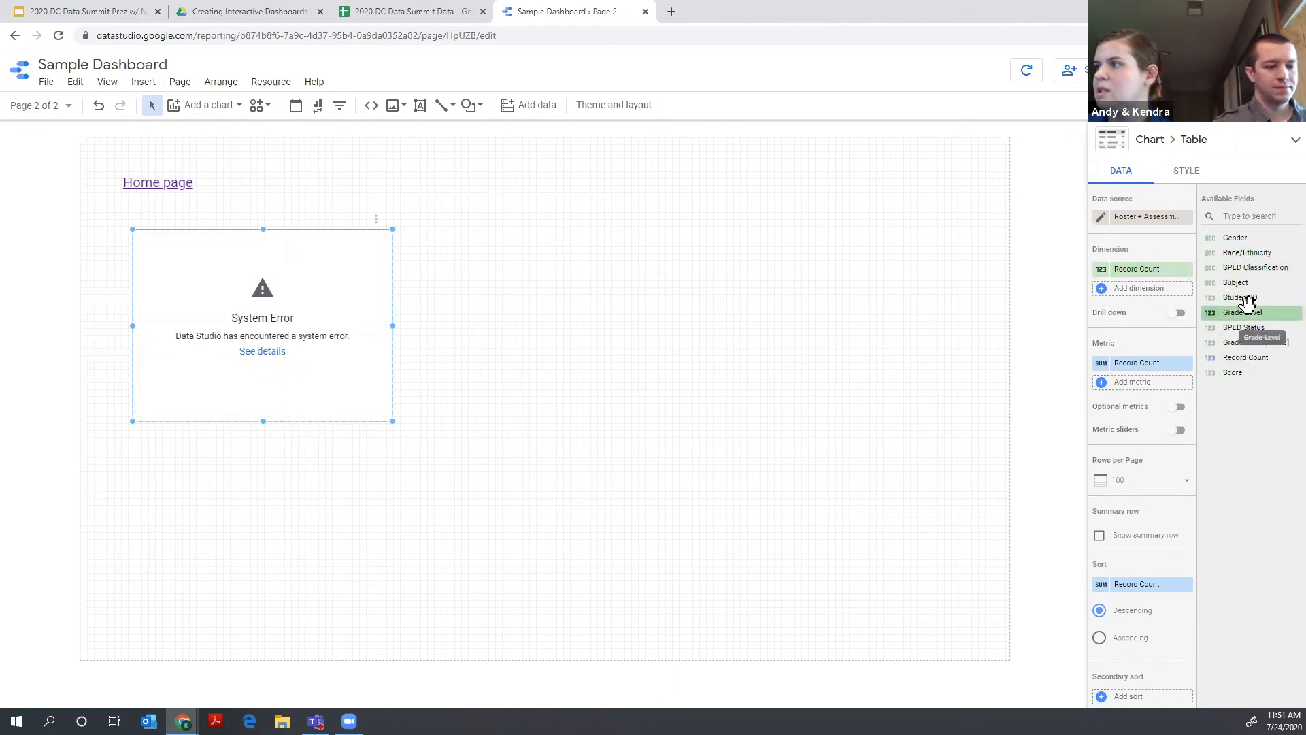
# - Set the Page 2 table's dimensions to Student ID and Race/Ethnicity, and preview the page in view mode
pyautogui.moveTo(1234, 297); pyautogui.dragTo(1151, 268)
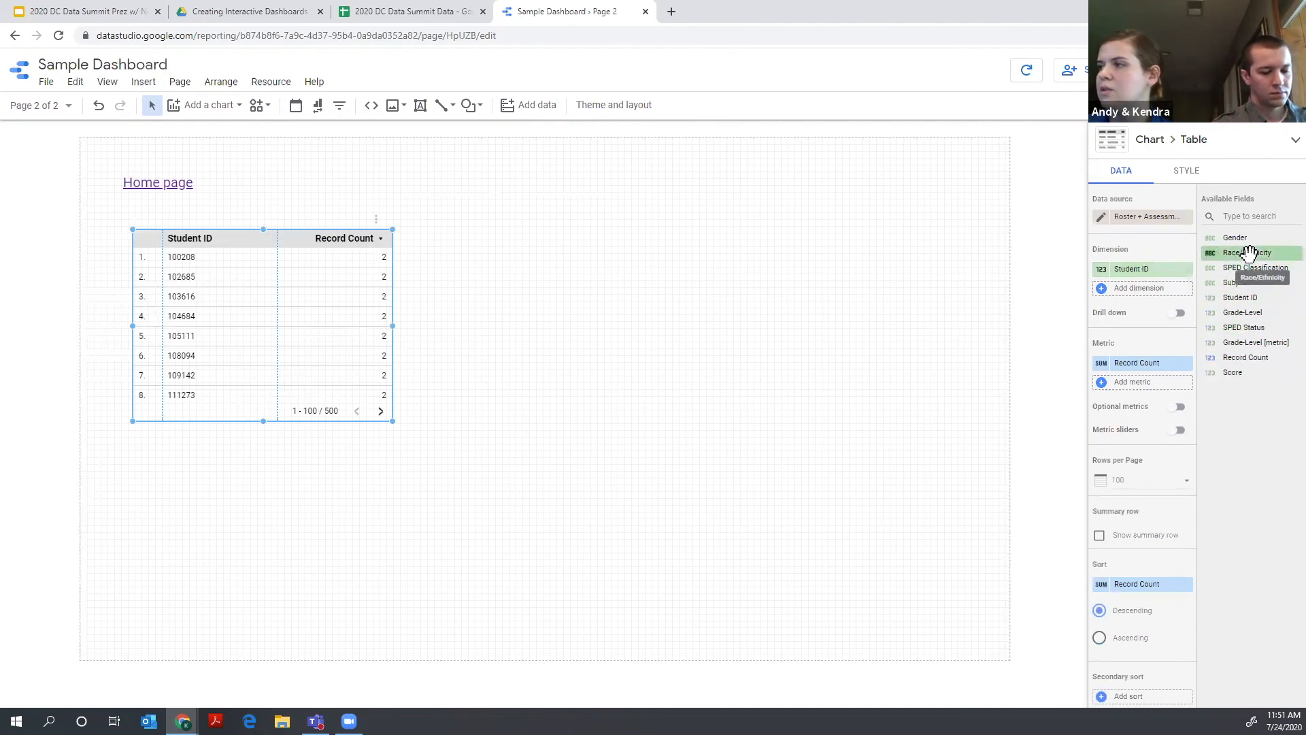
pyautogui.moveTo(1249, 253); pyautogui.dragTo(1152, 289)
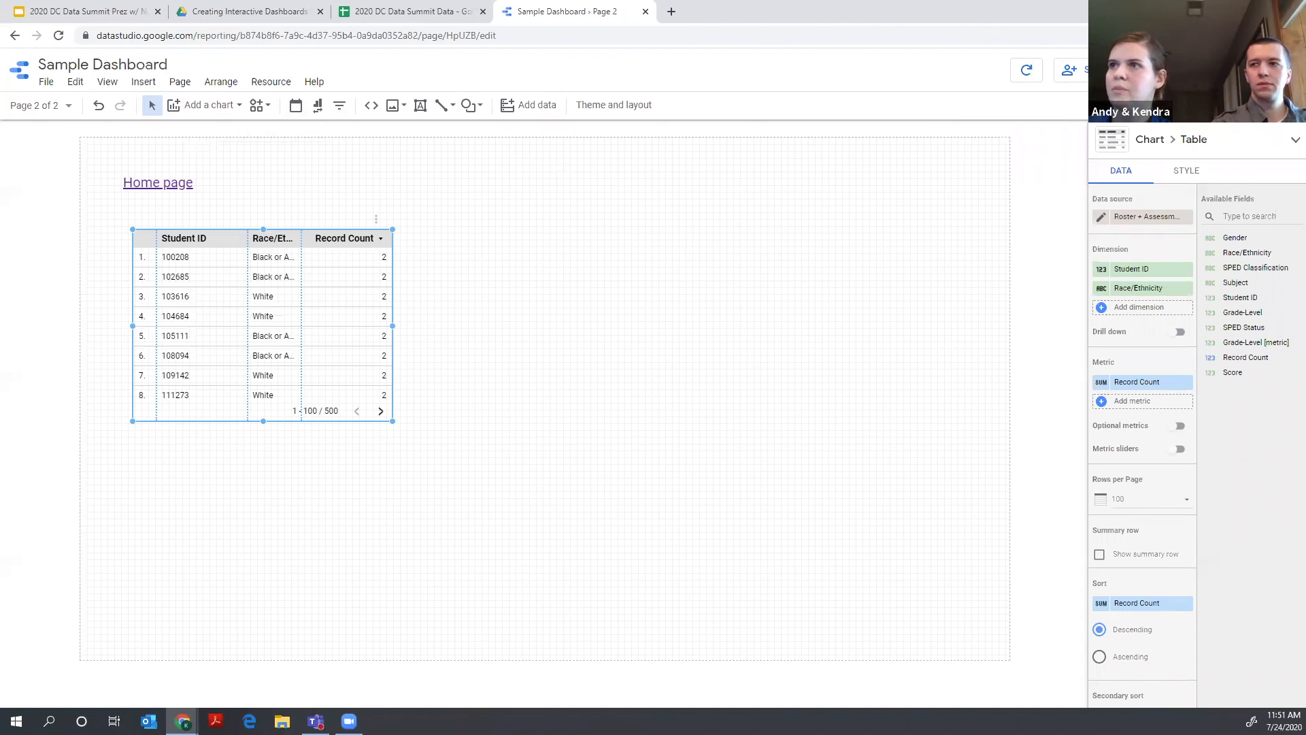
pyautogui.click(1181, 70)
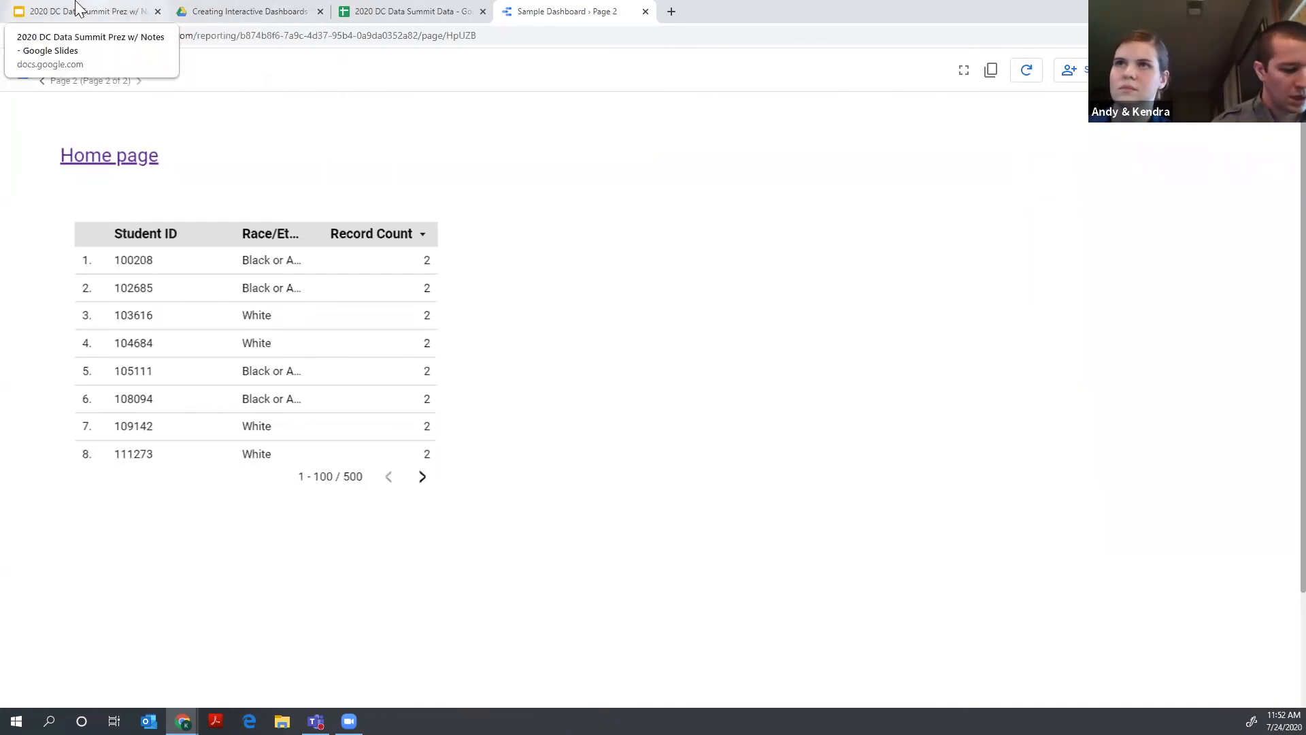
pyautogui.click(1185, 70)
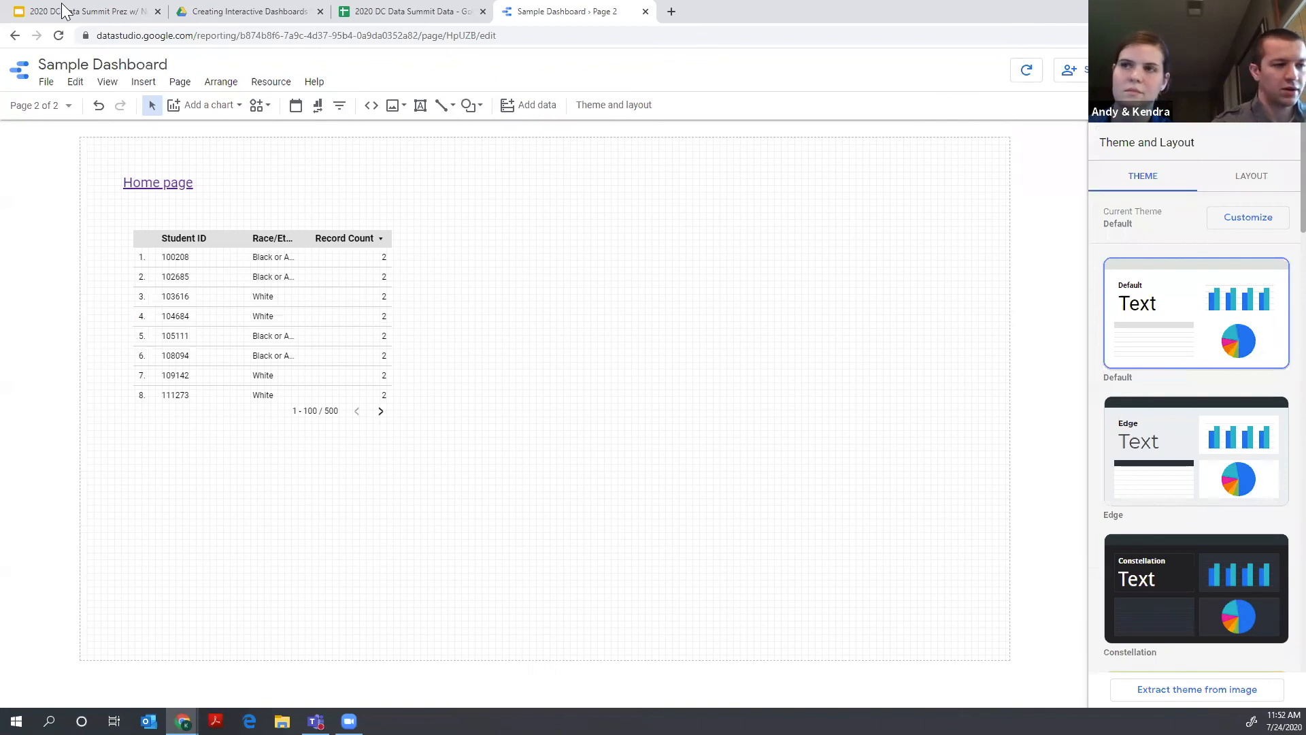
# - Check the presentation's closing slide, return to the Sample Dashboard report, and rename Page 1 as Home
pyautogui.click(65, 11)
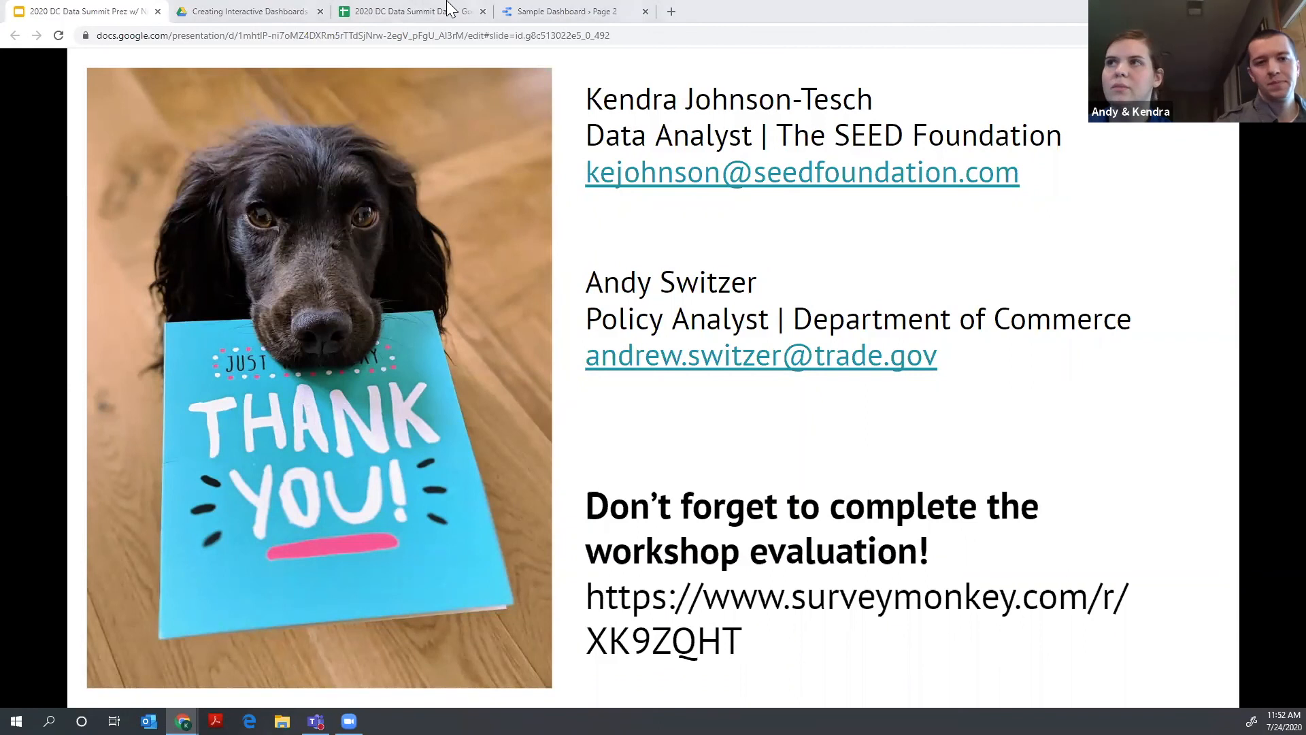
pyautogui.click(544, 11)
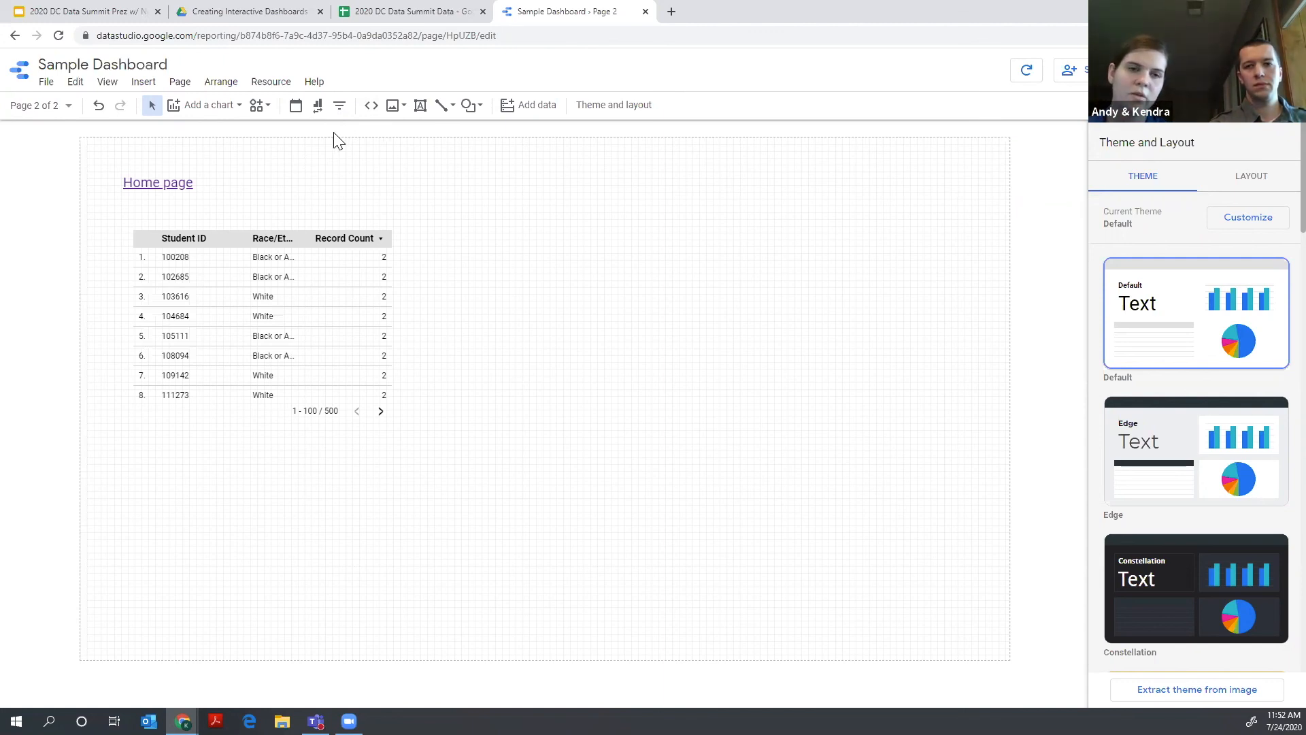
pyautogui.click(62, 109)
pyautogui.click(58, 168)
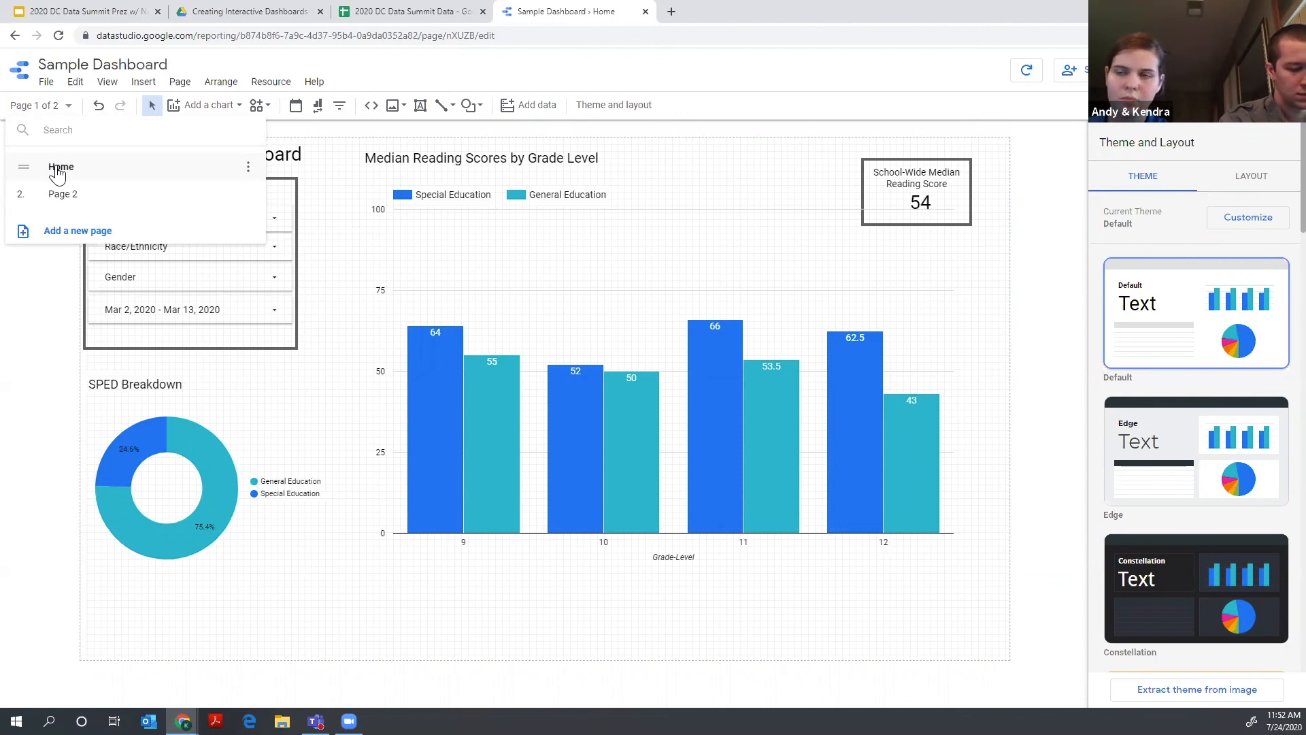
pyautogui.click(39, 433)
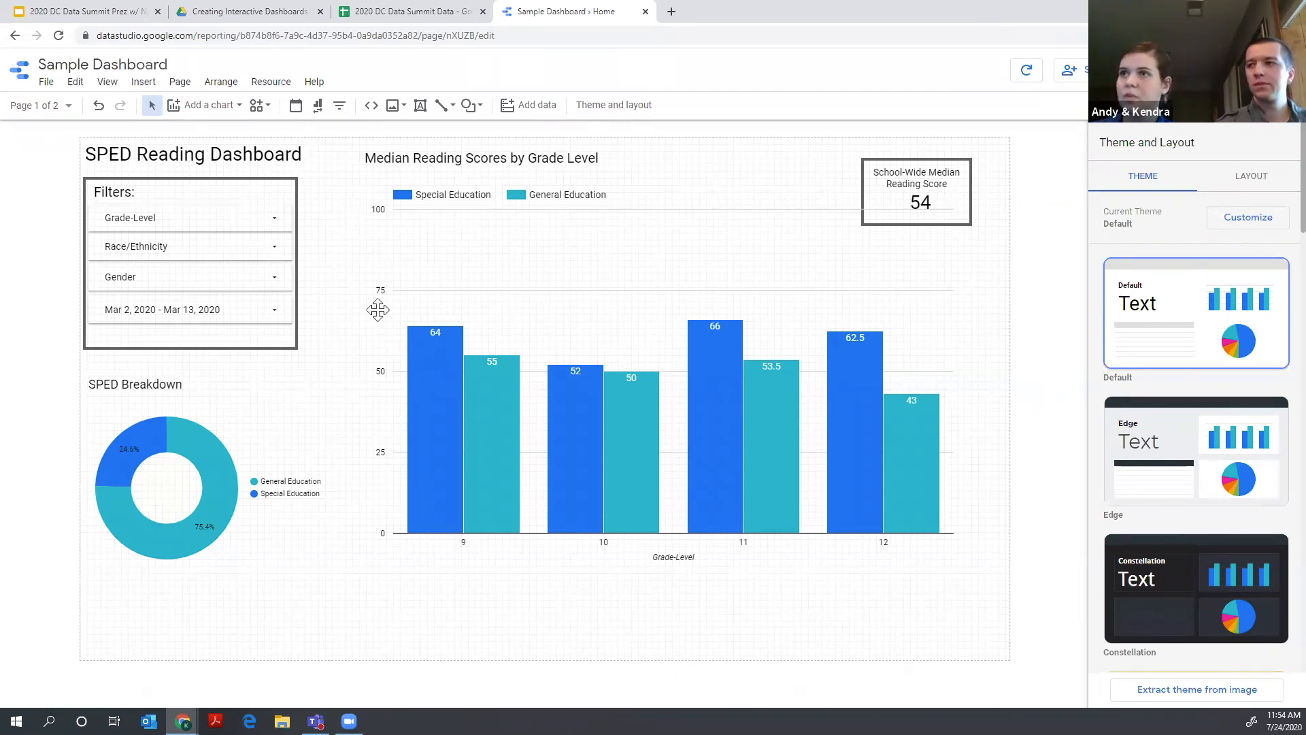
# - Review the report's options for adding people and managing access, close sharing, and return to the presentation's closing slide
pyautogui.click(1071, 70)
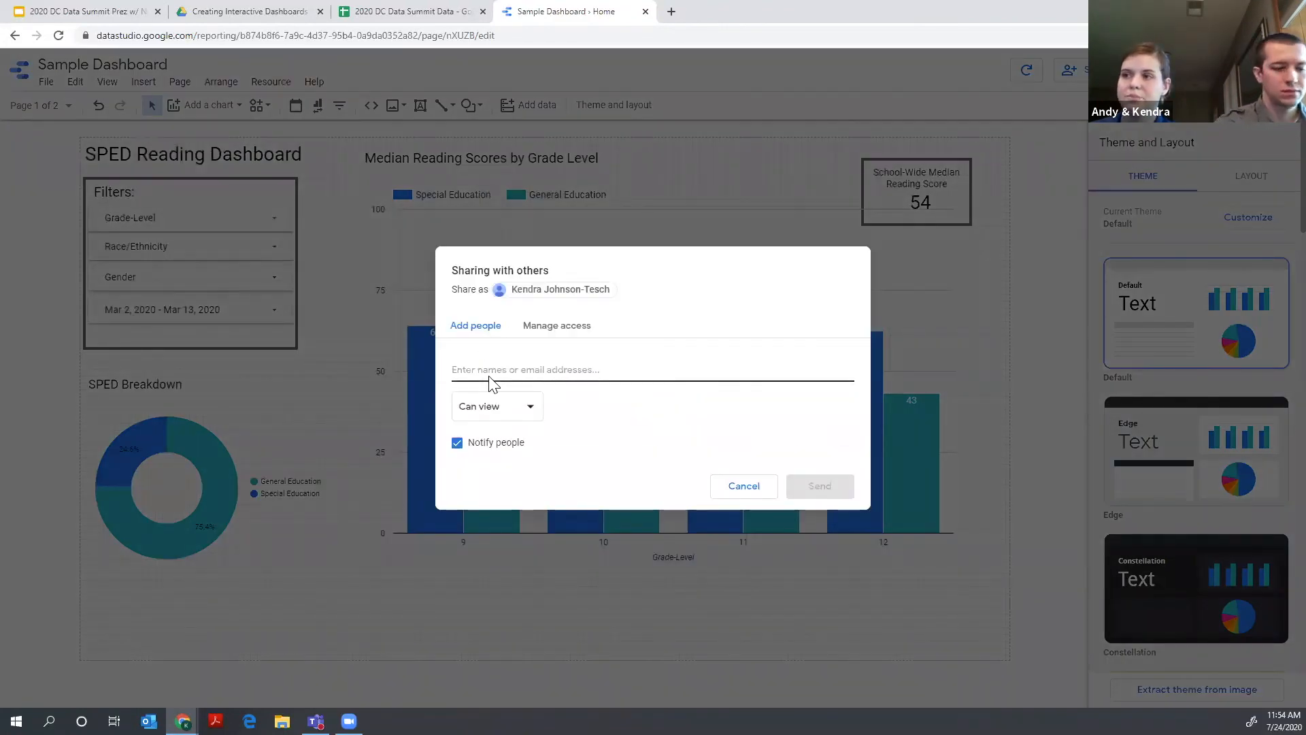
pyautogui.click(496, 372)
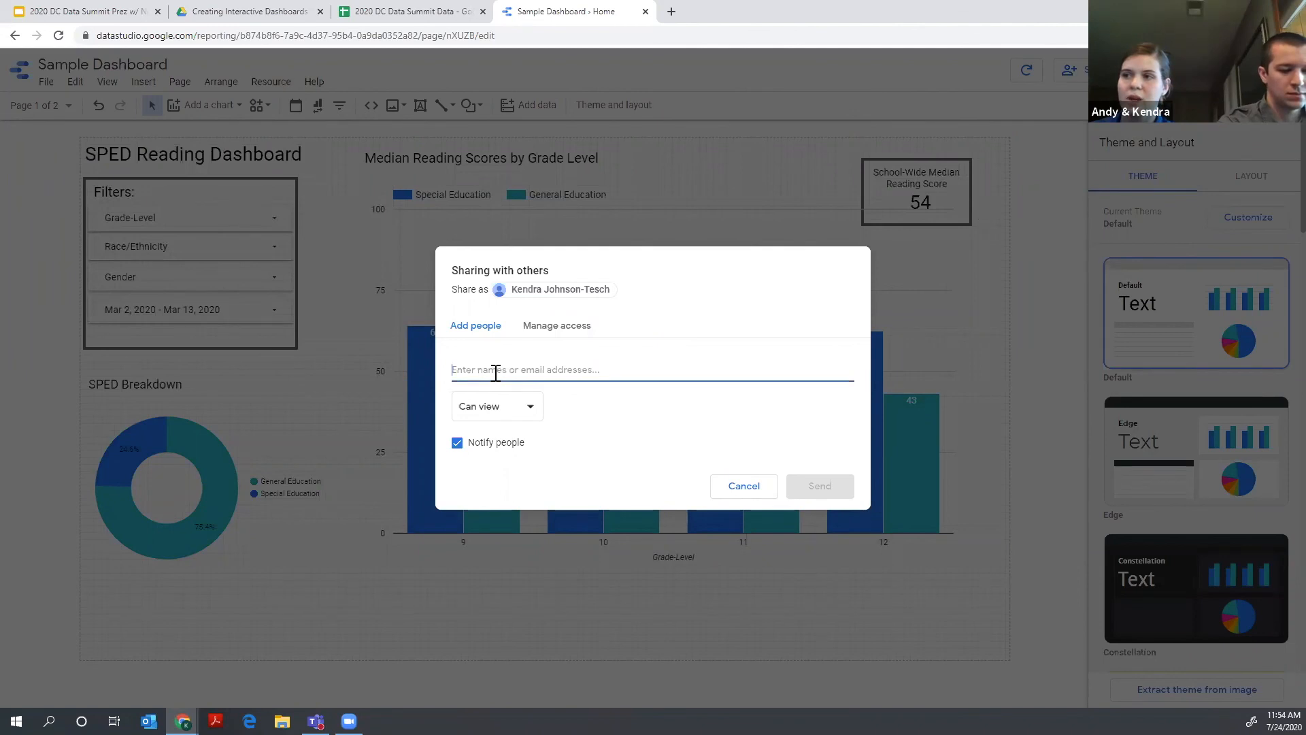
pyautogui.click(535, 327)
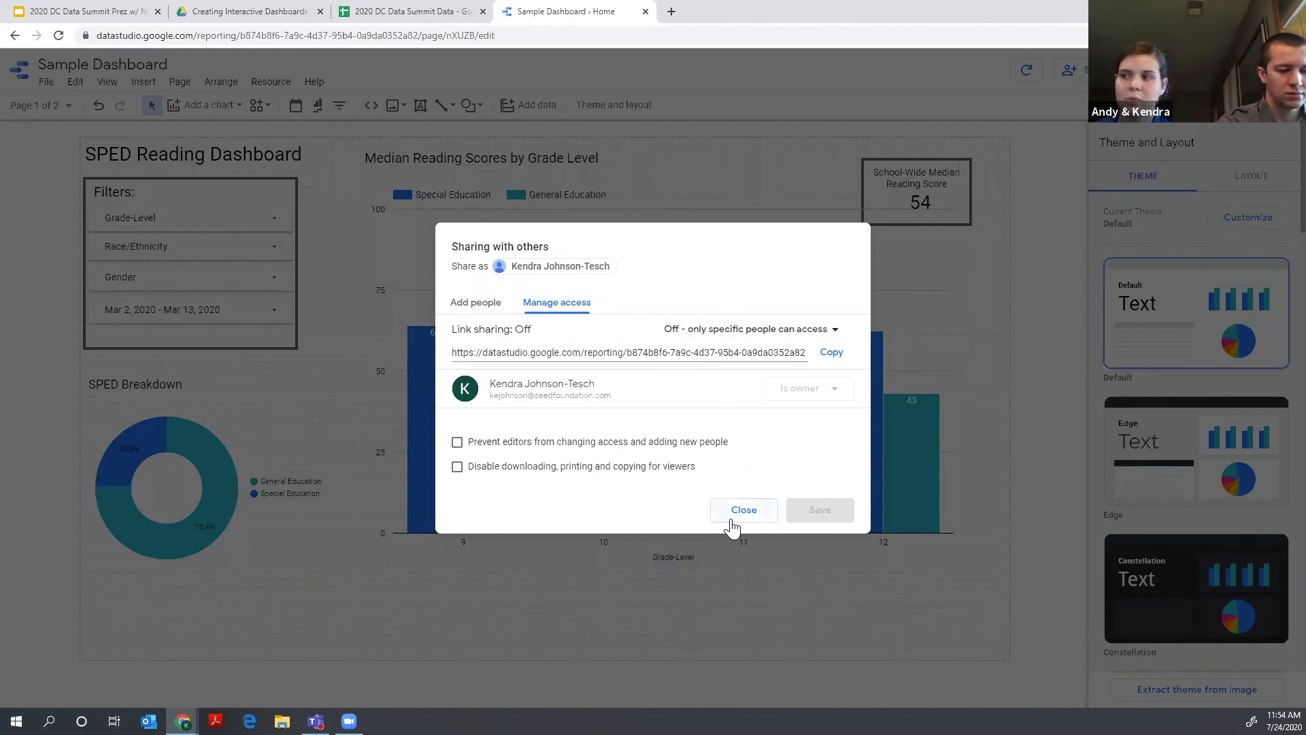
pyautogui.click(731, 516)
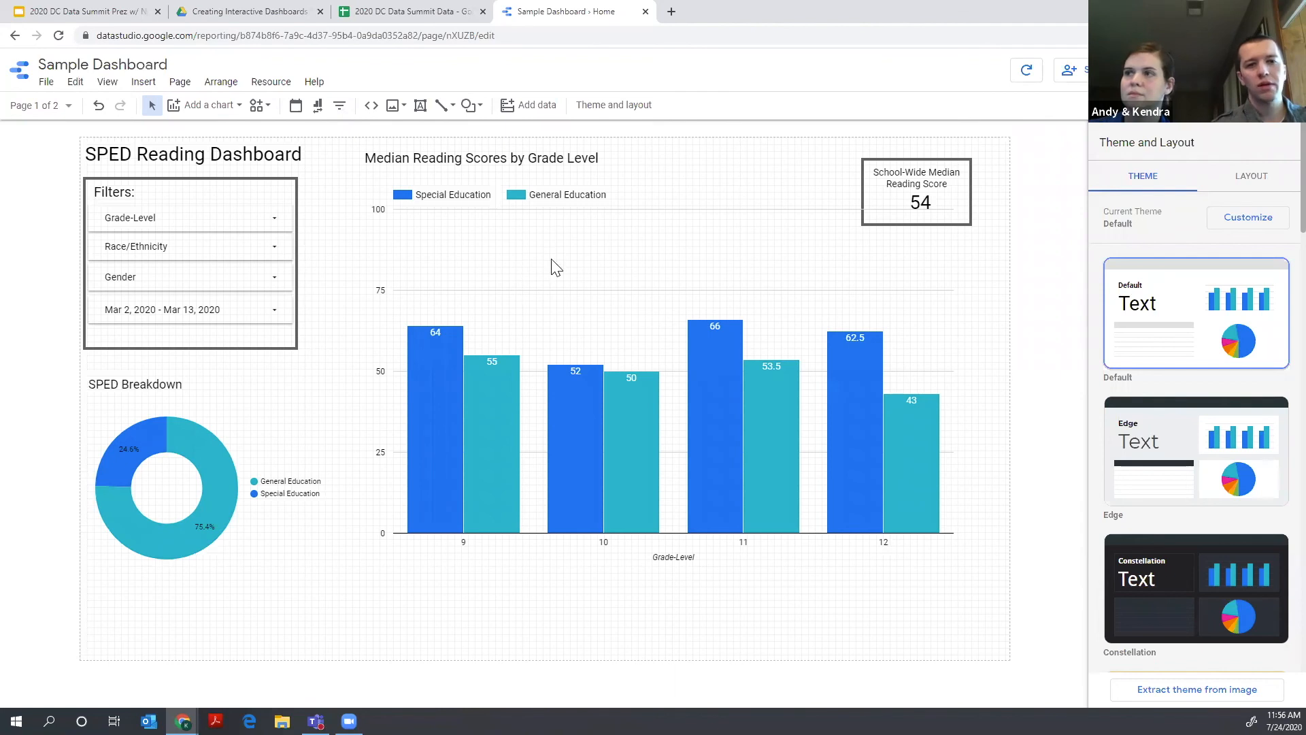
pyautogui.hotkey('ctrl', '1')
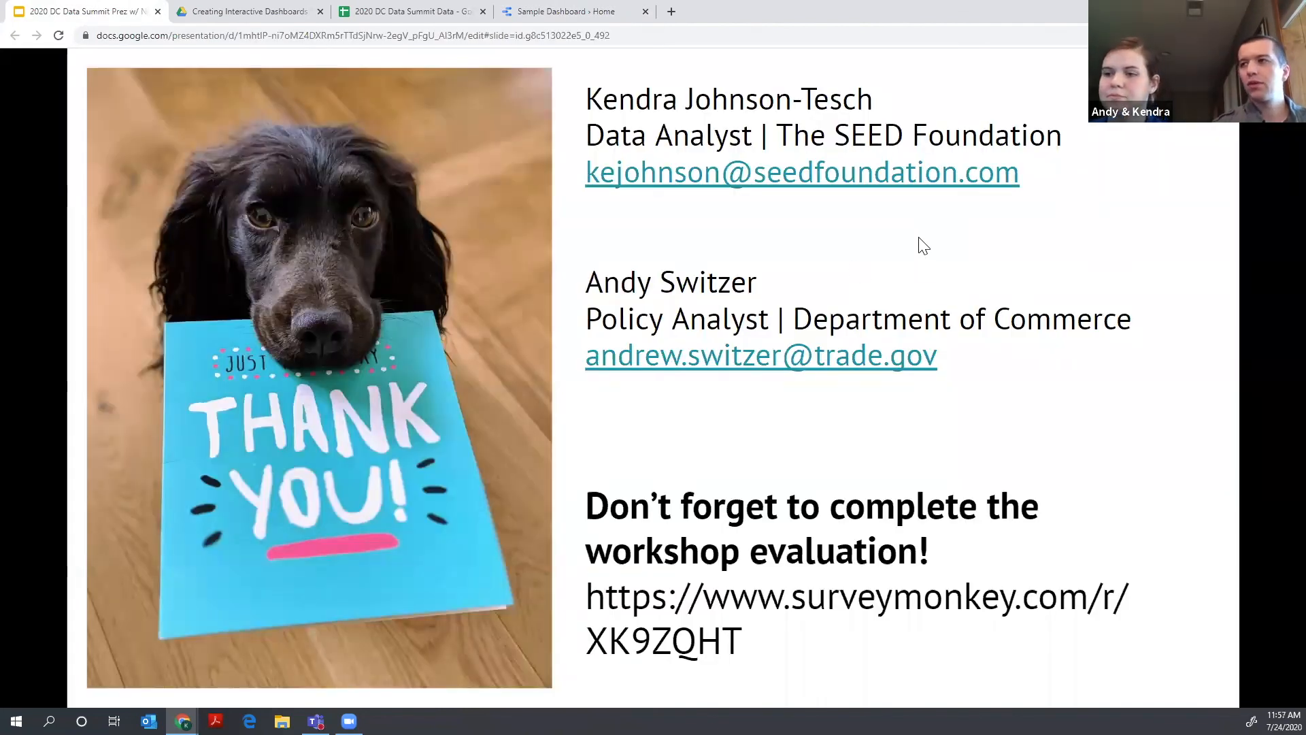